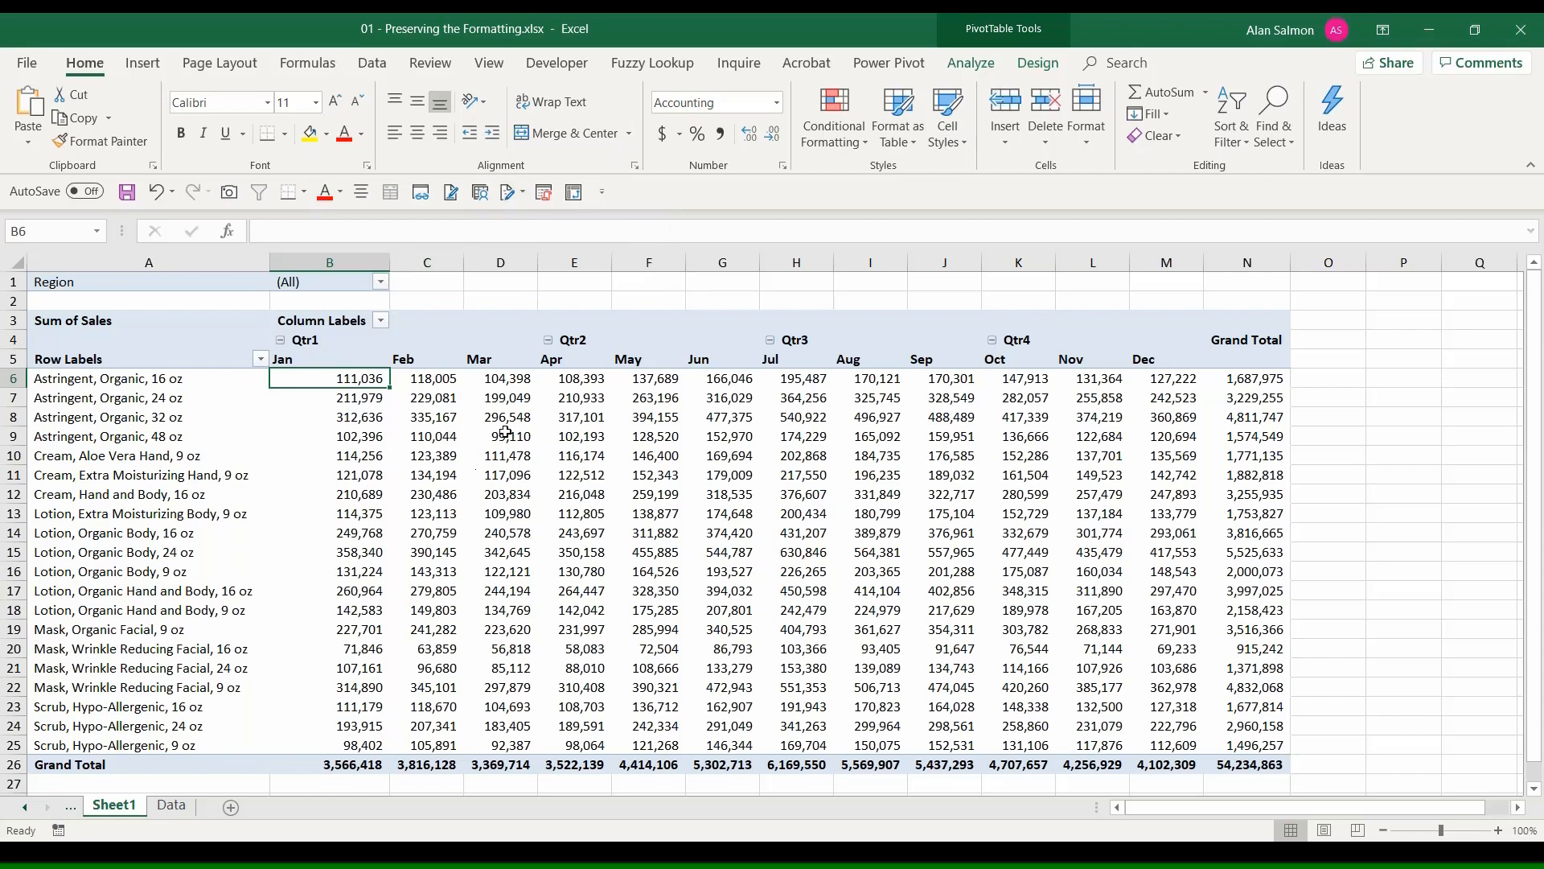
Open the PivotTable options for the product sales PivotTable on Sheet1
click(512, 399)
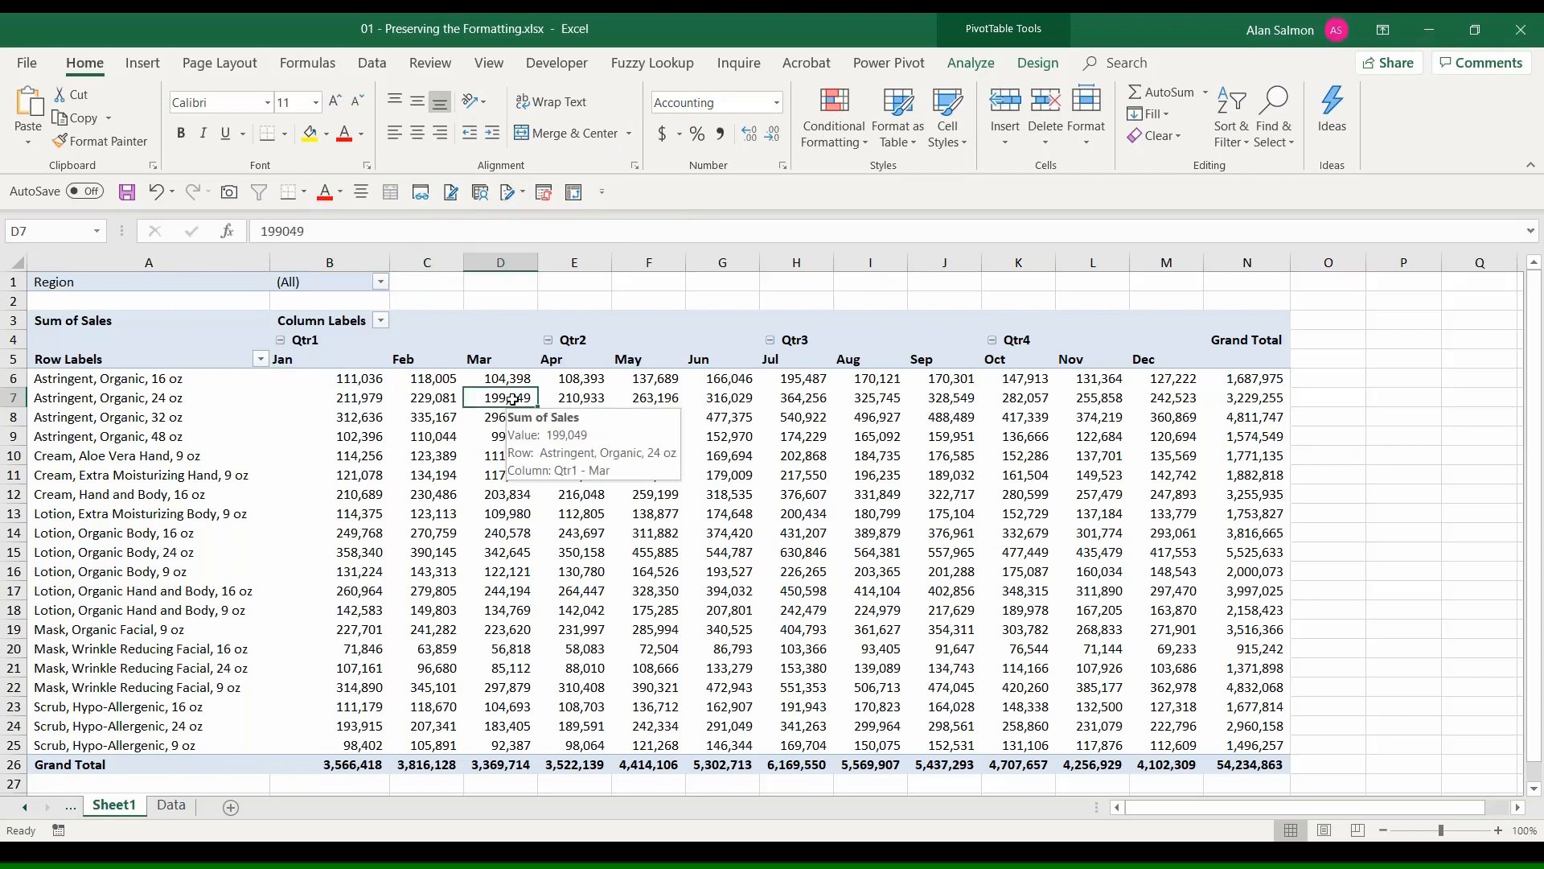
right_click(513, 399)
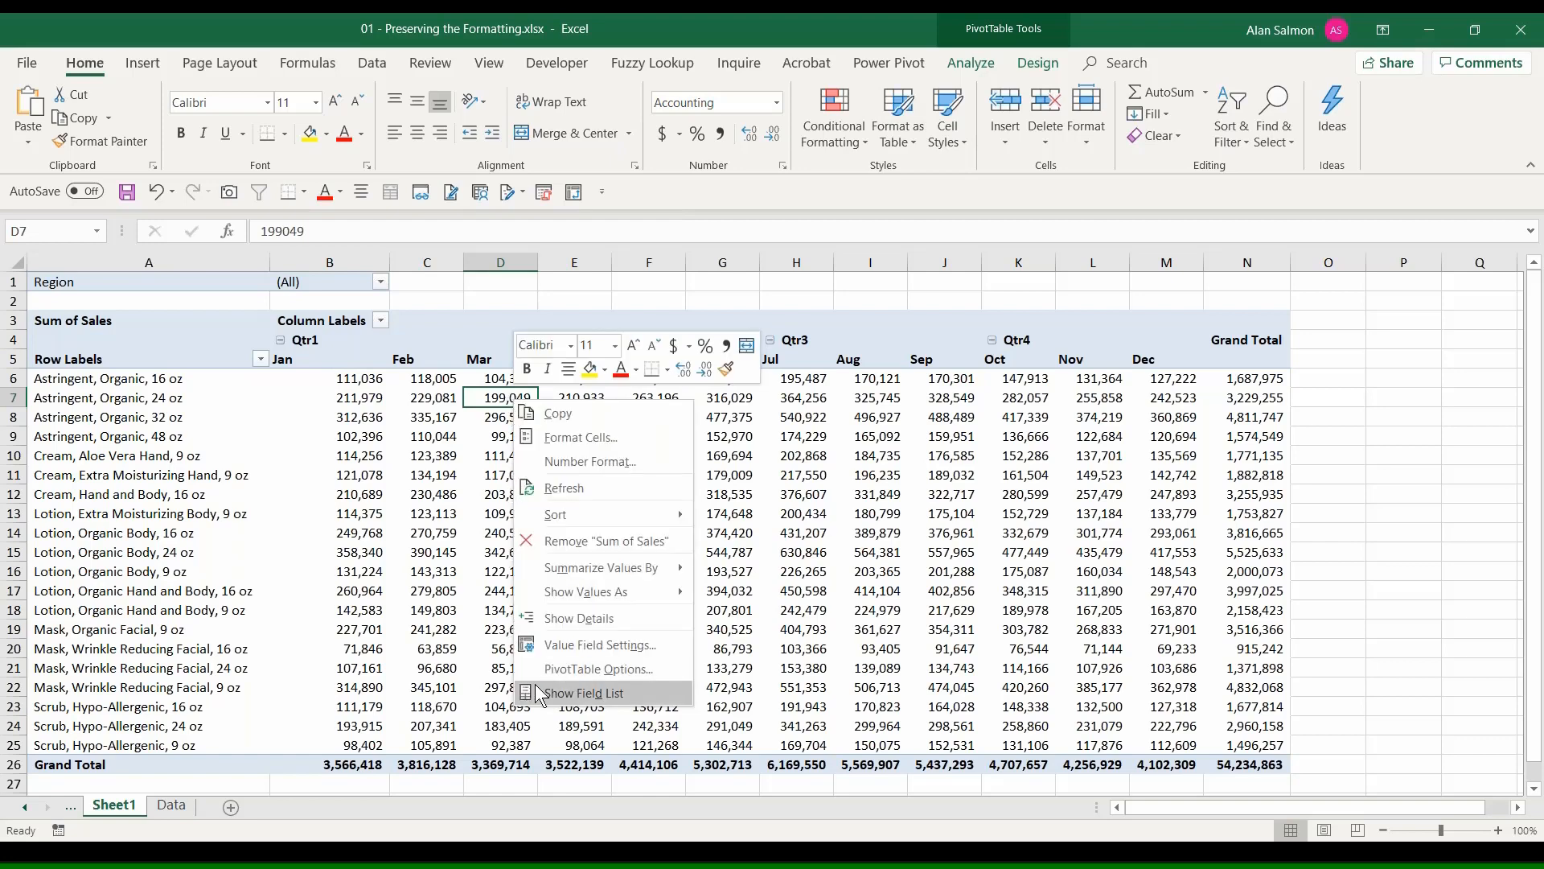
click(568, 676)
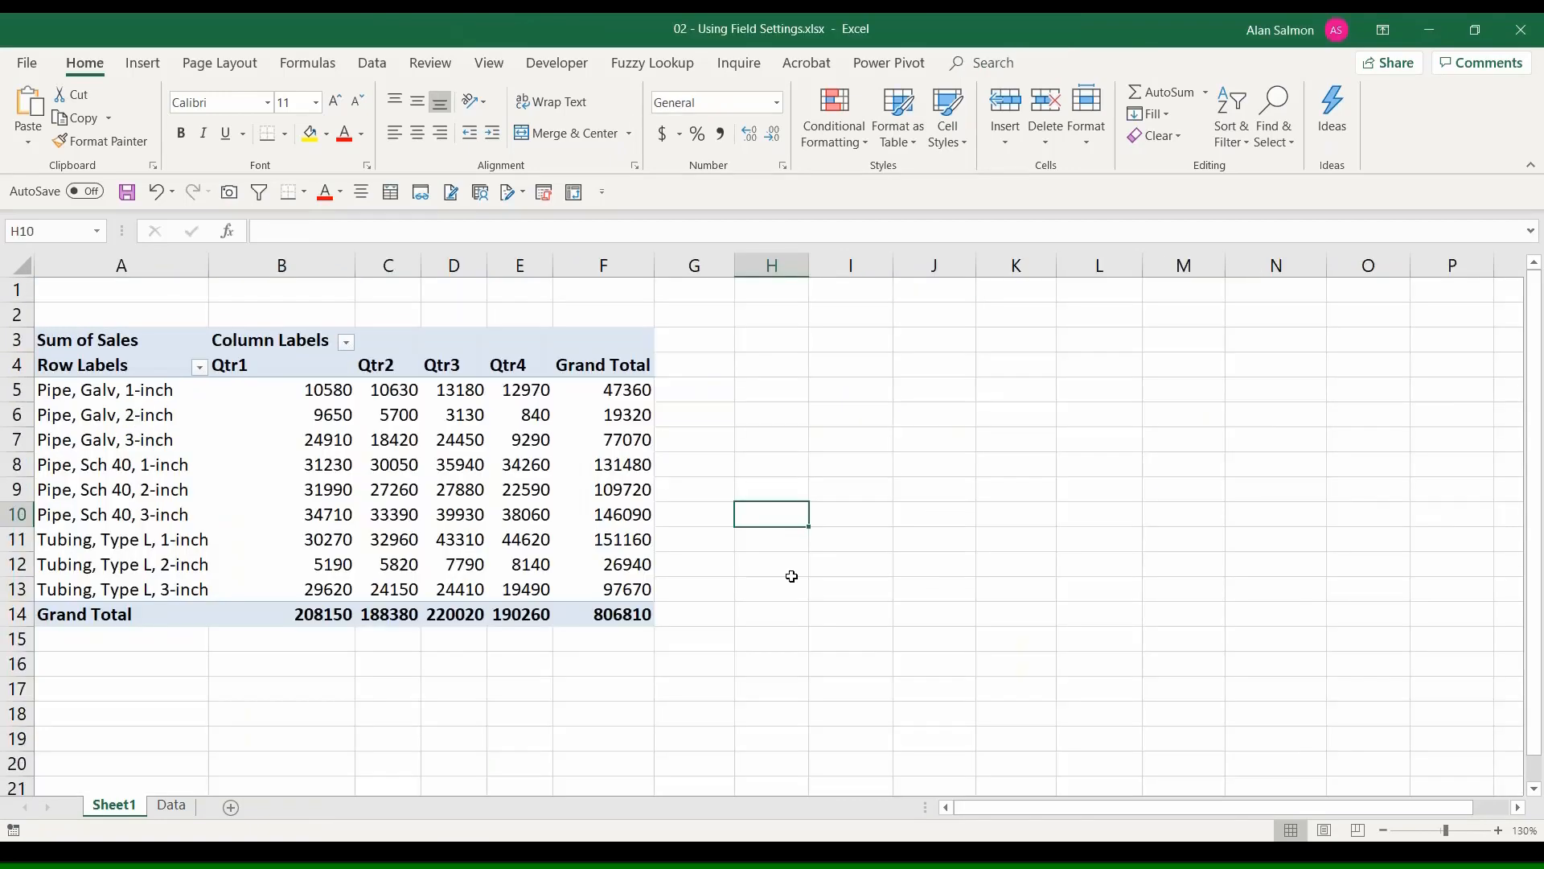
Review the Month, Product and Sales records on the Data sheet, from the first row to the last
click(172, 805)
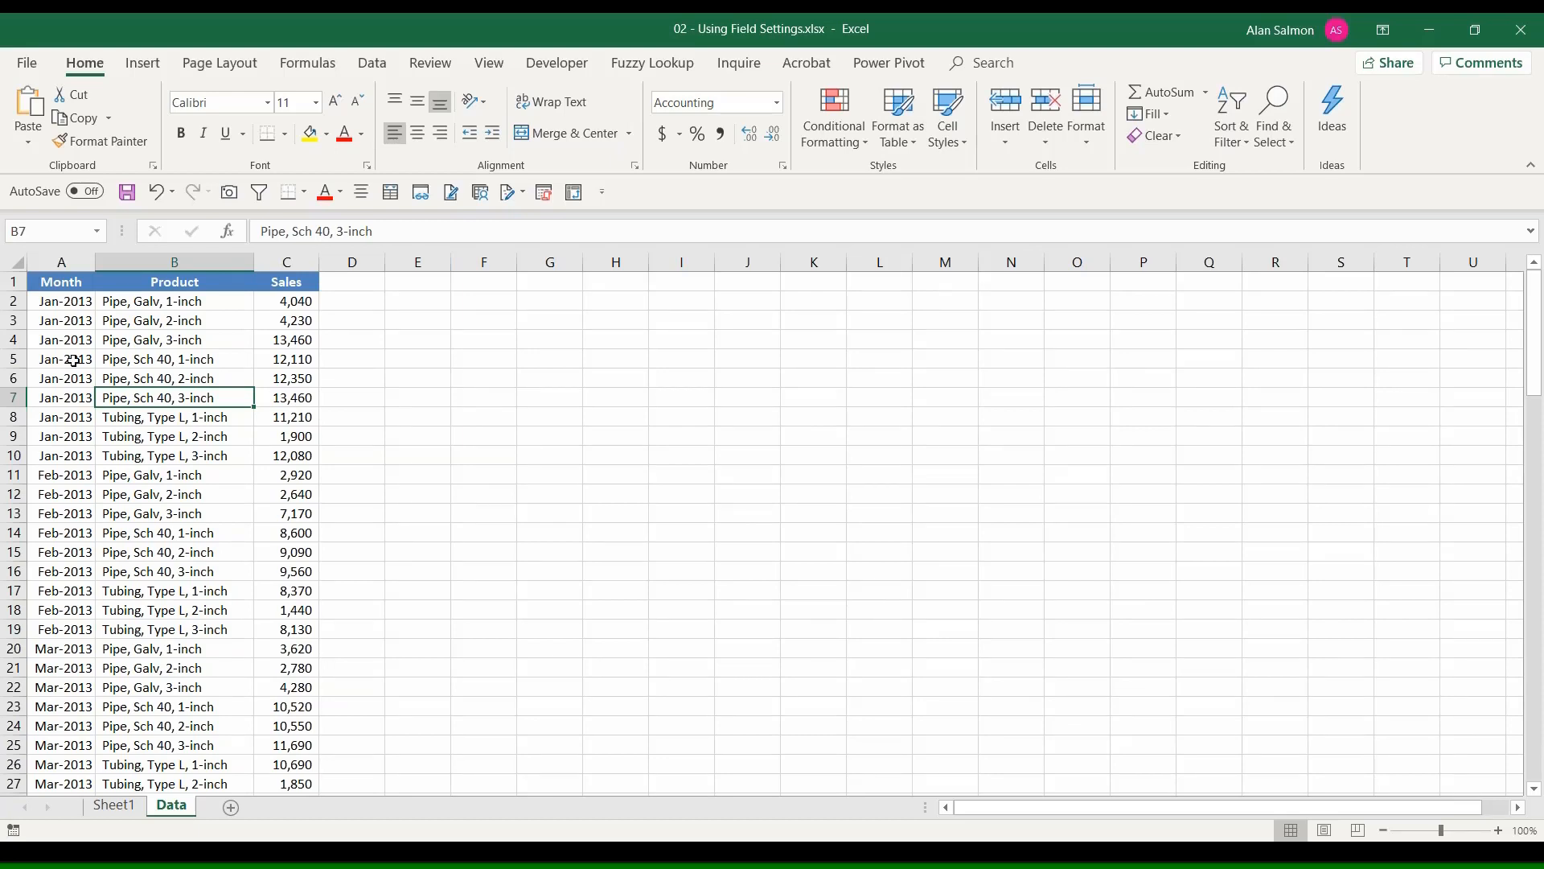
scroll(161, 383, up, 2)
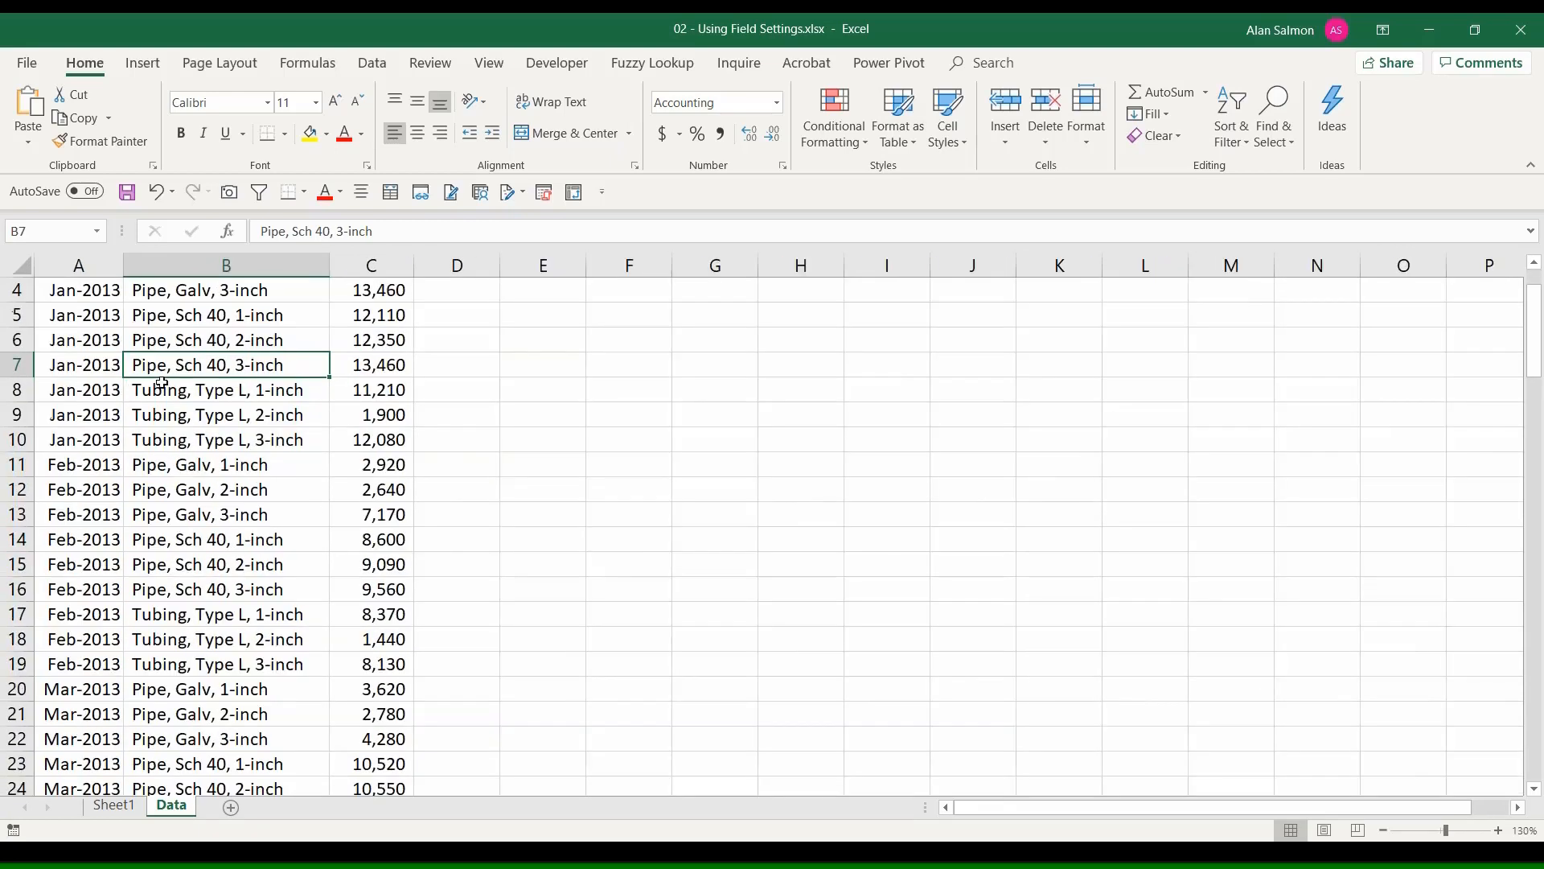
double_click(298, 377)
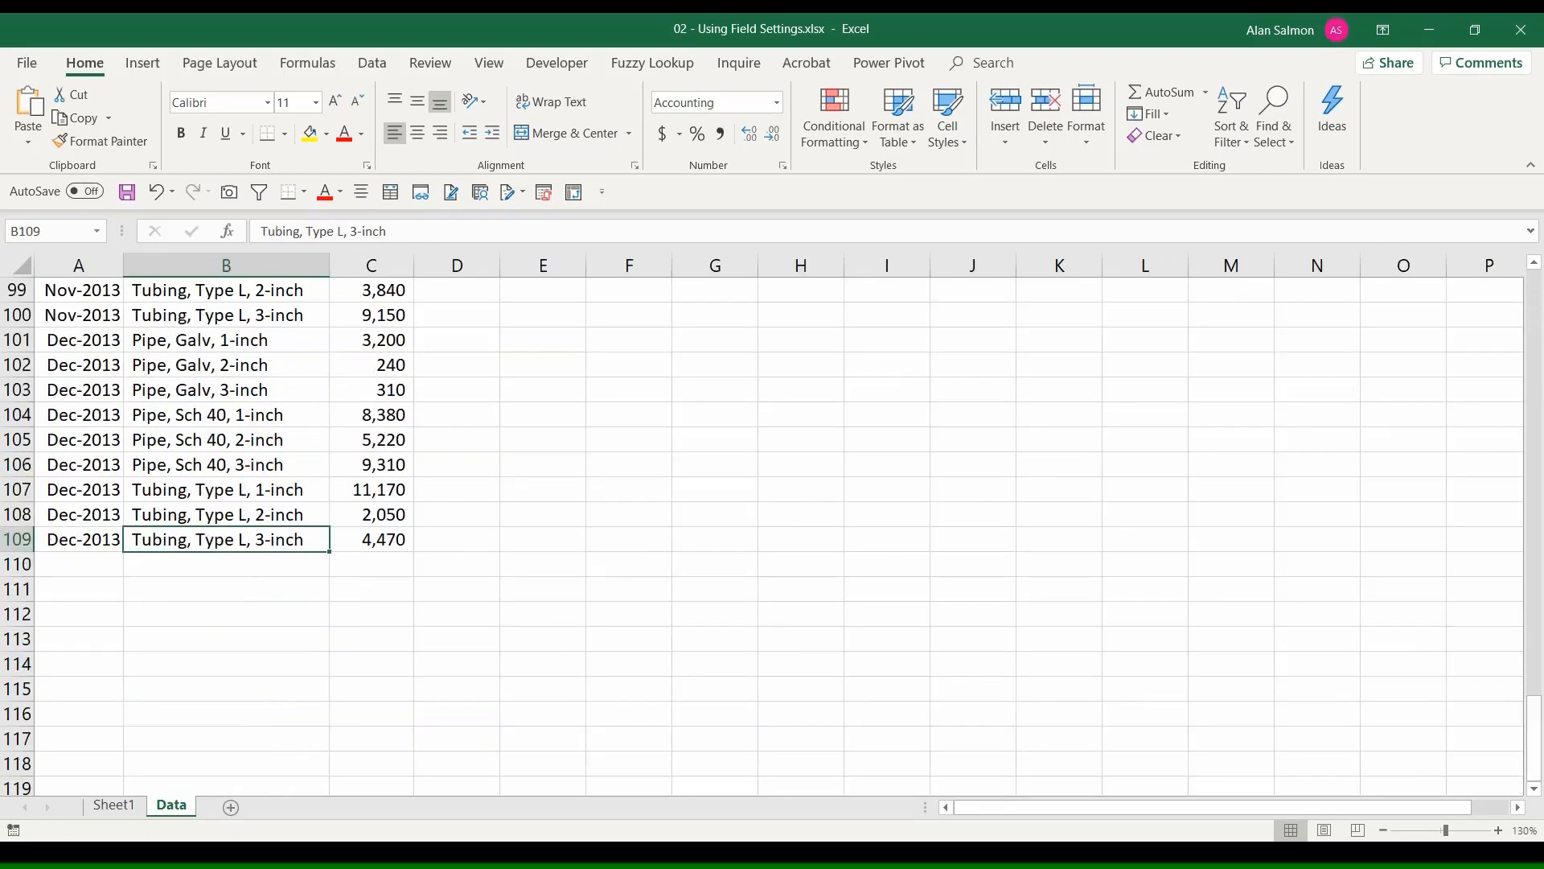
double_click(318, 527)
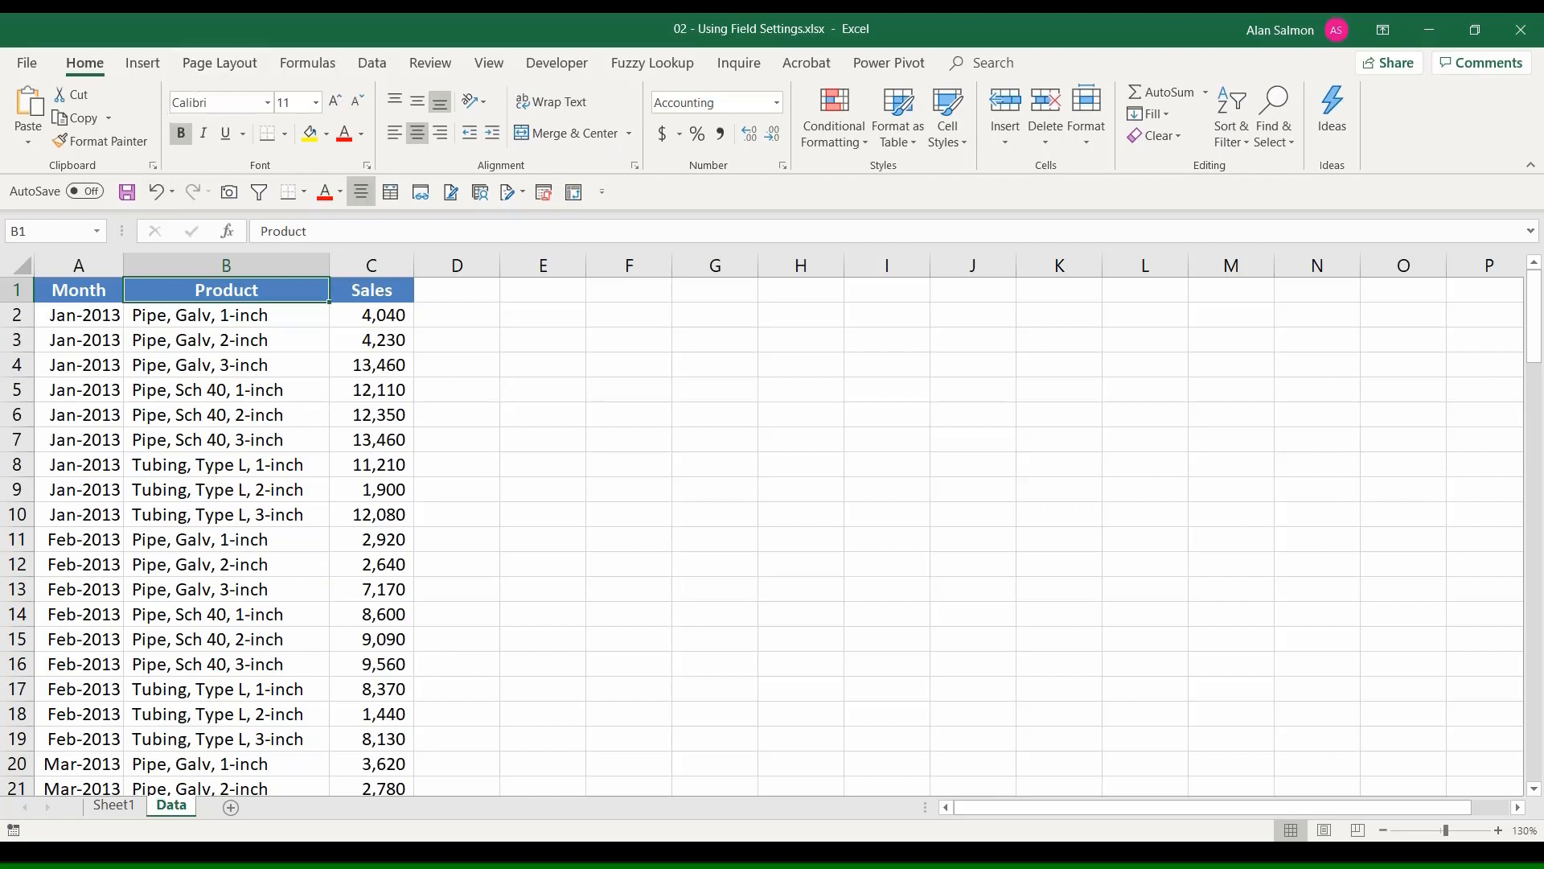
Create a PivotTable on a new worksheet from the range Data!$A$1:$C$109
click(215, 367)
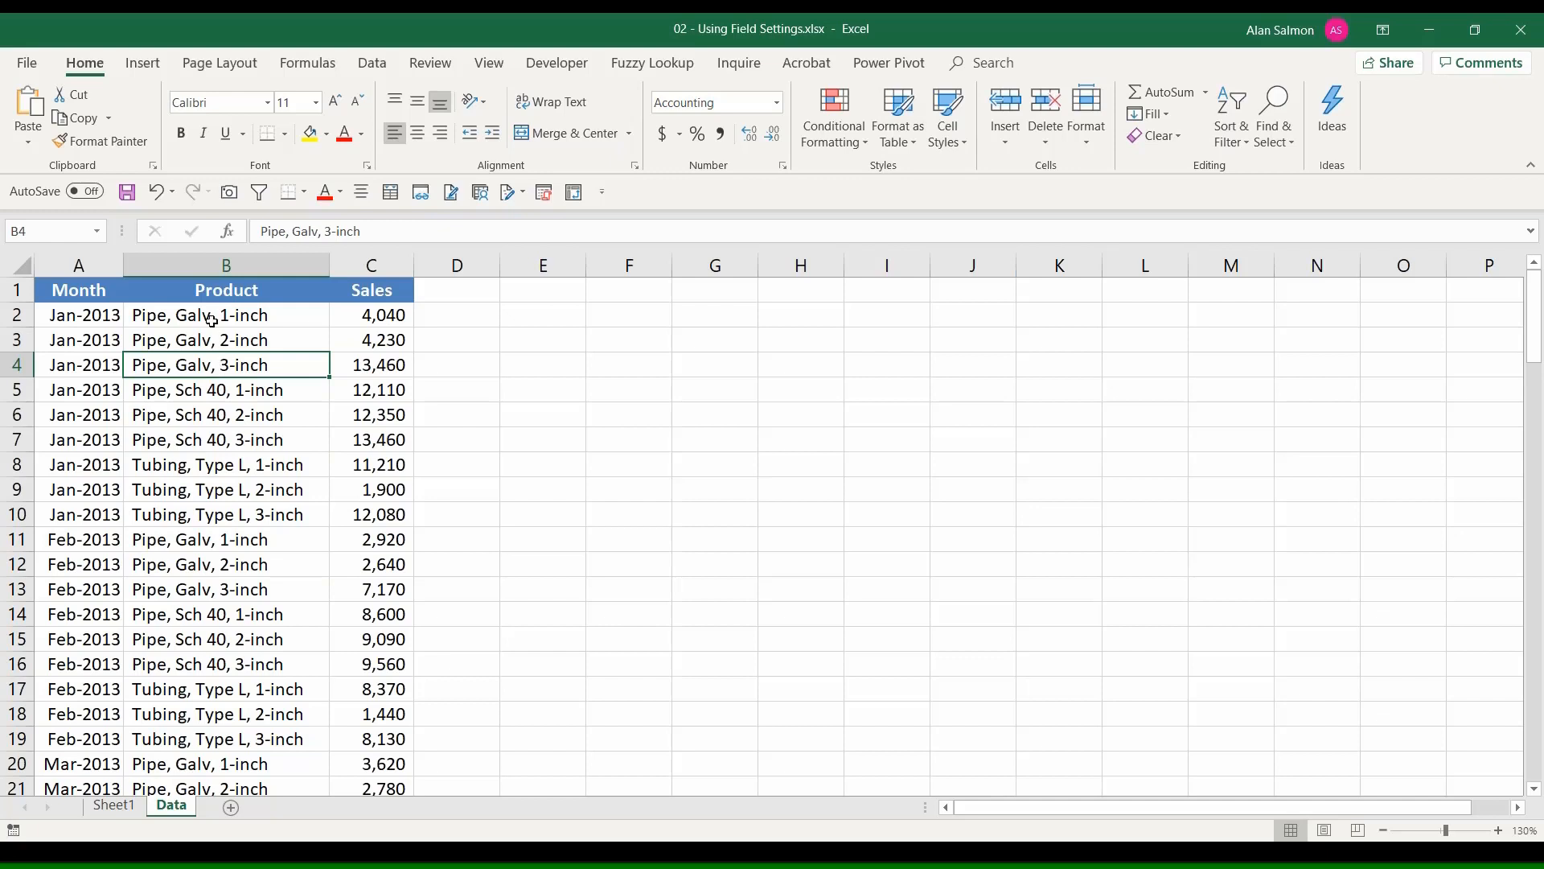
click(152, 63)
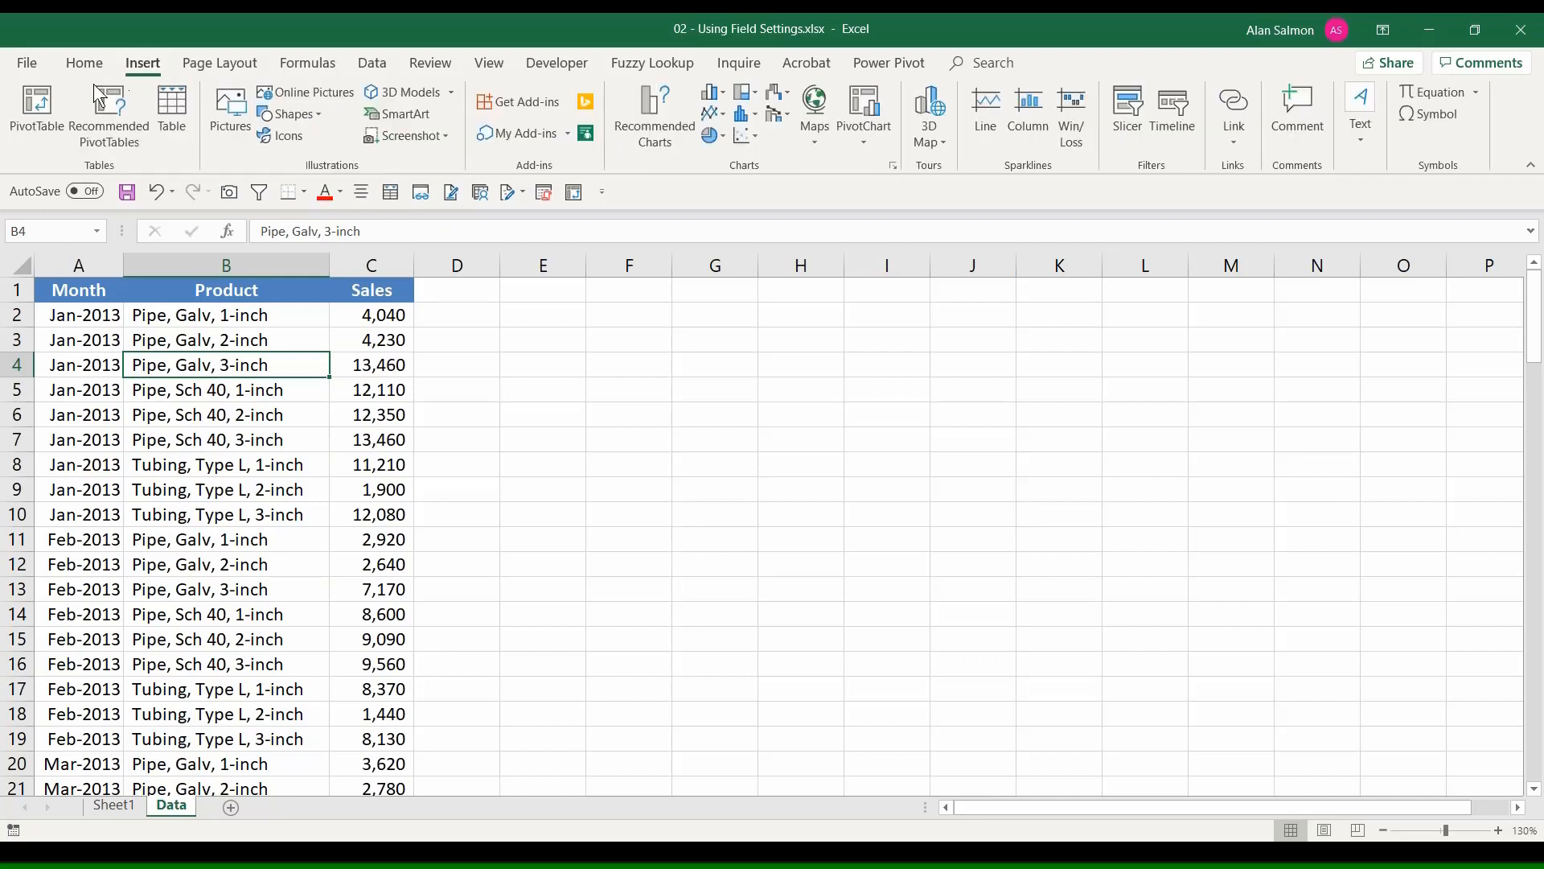
click(48, 95)
drag(302, 481, 688, 119)
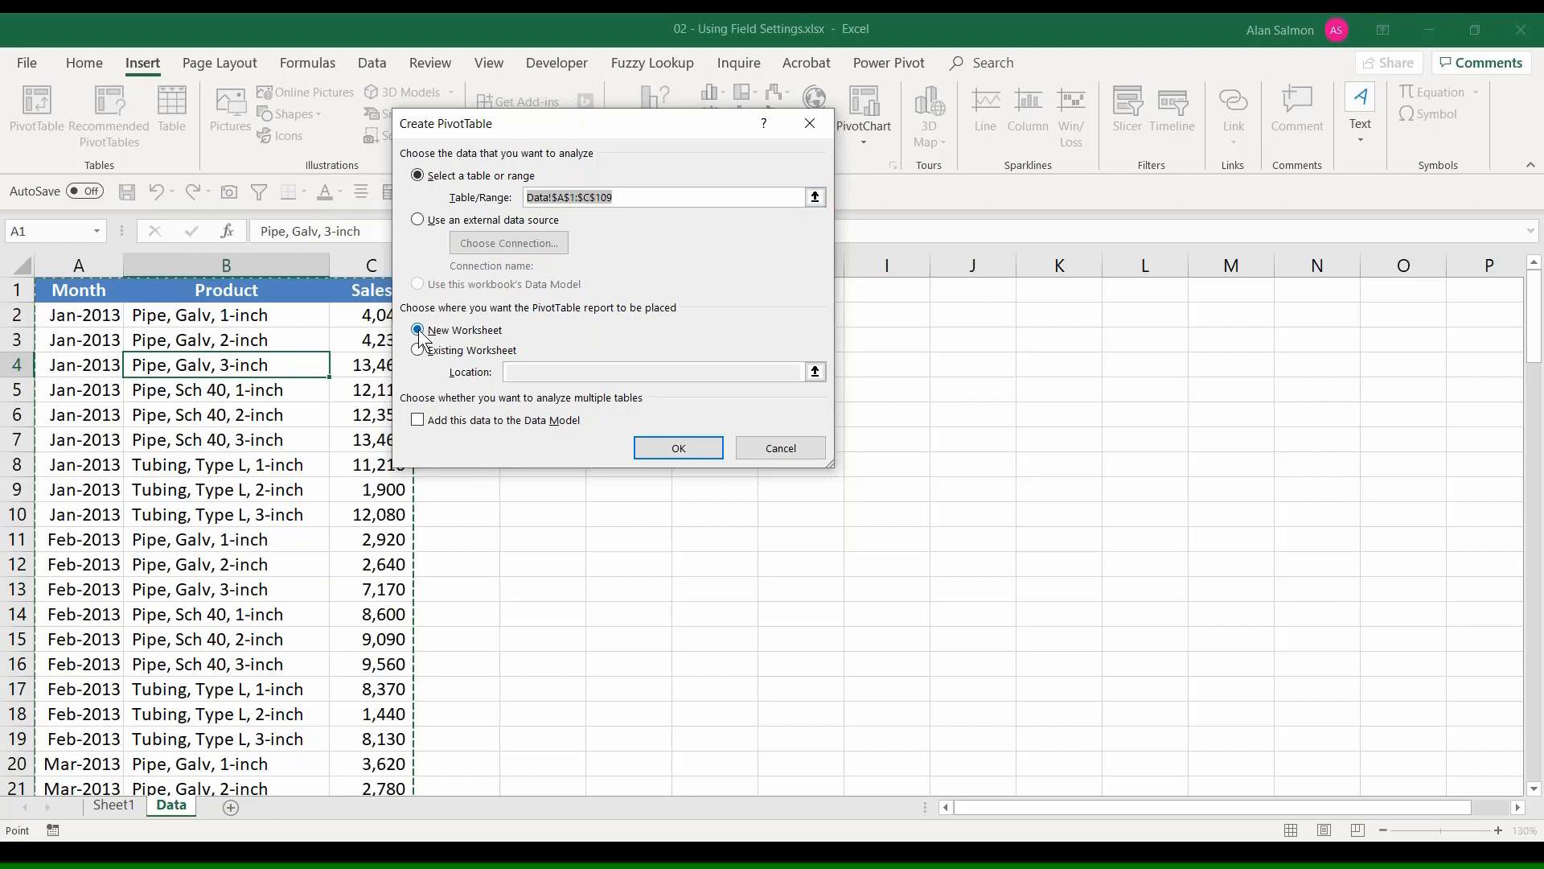
click(682, 447)
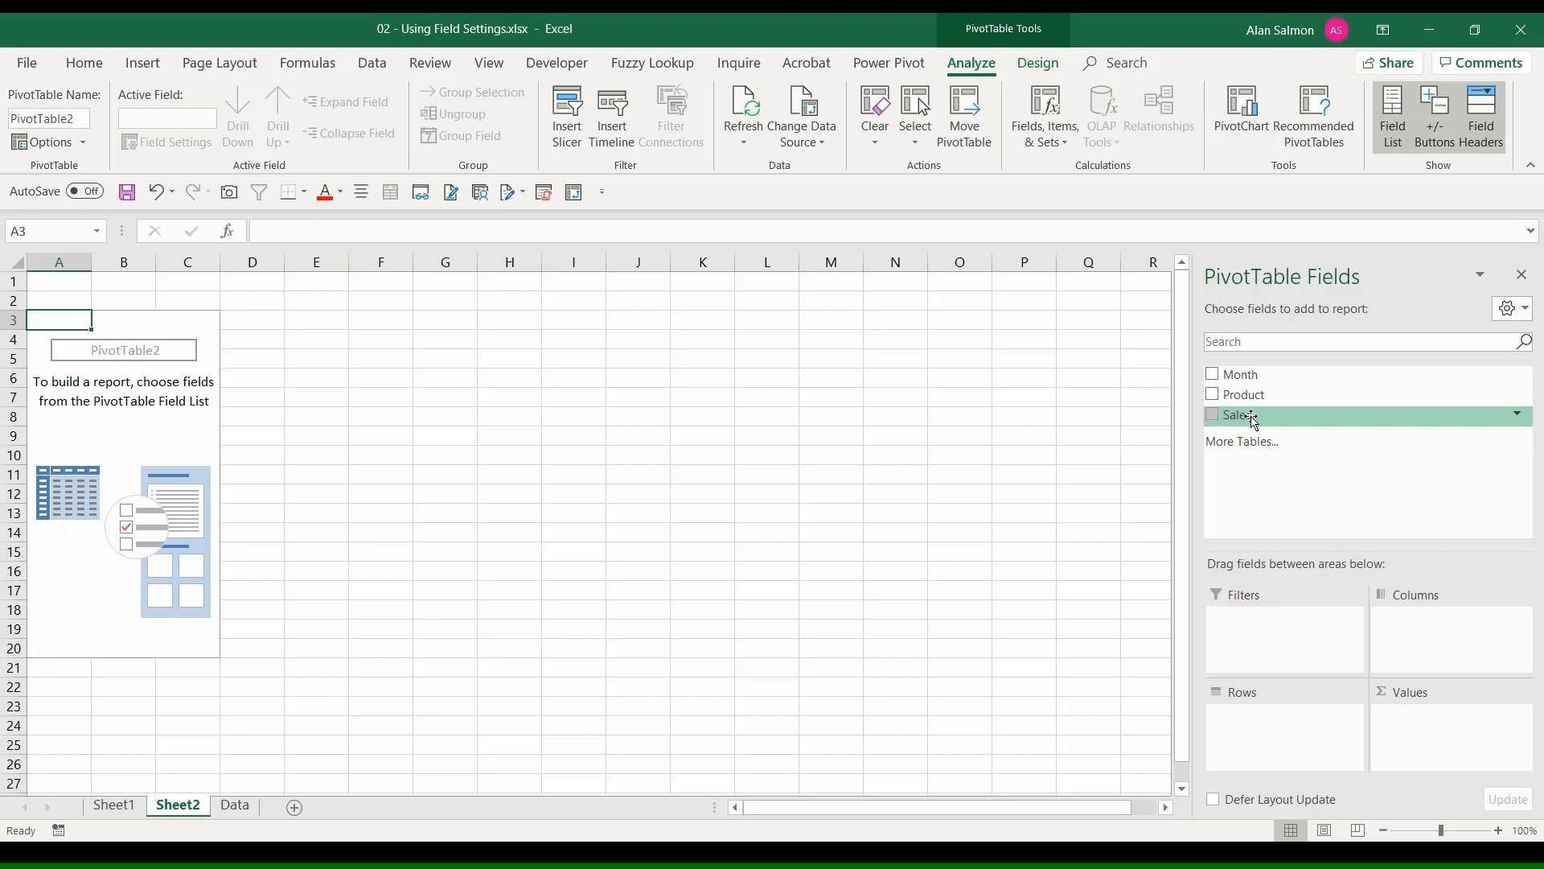
Lay out the PivotTable with Product in the rows, Month in the columns and Sales in the values
click(1214, 397)
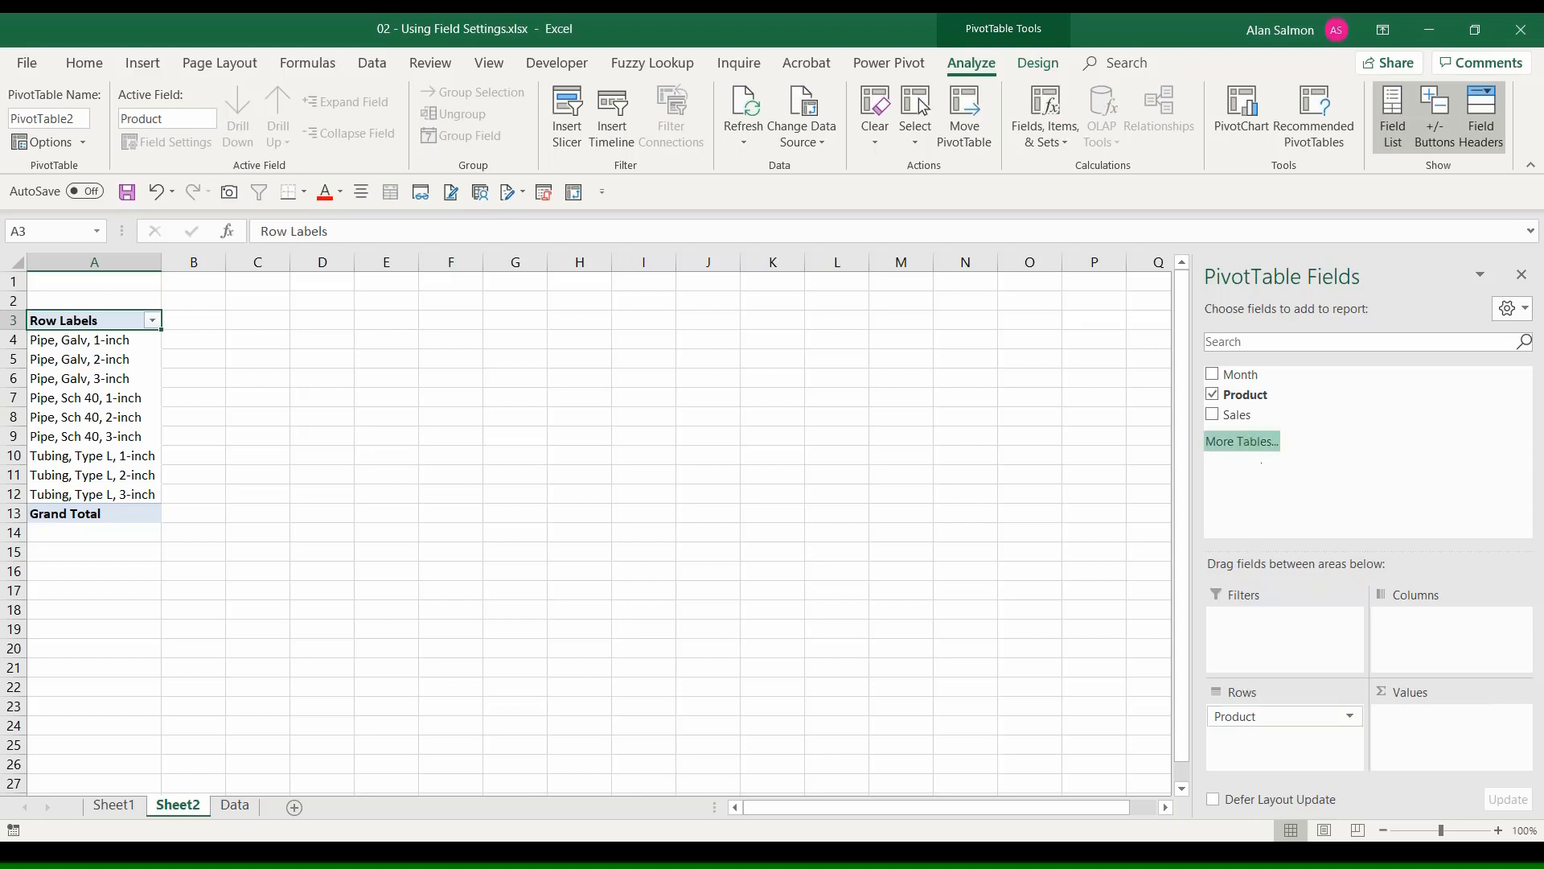
click(1214, 376)
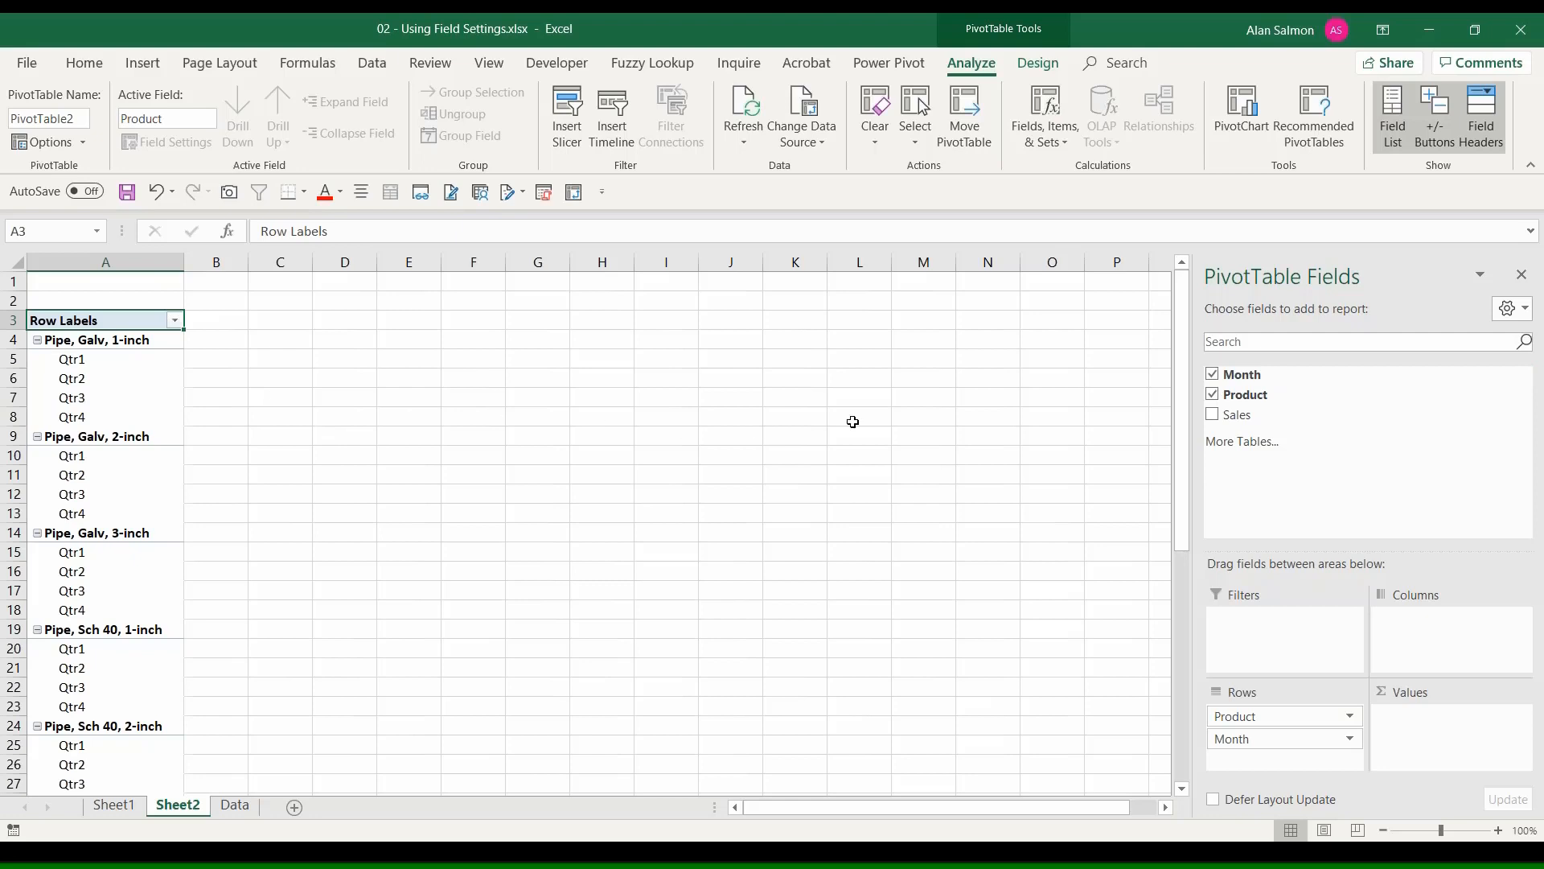
click(1214, 375)
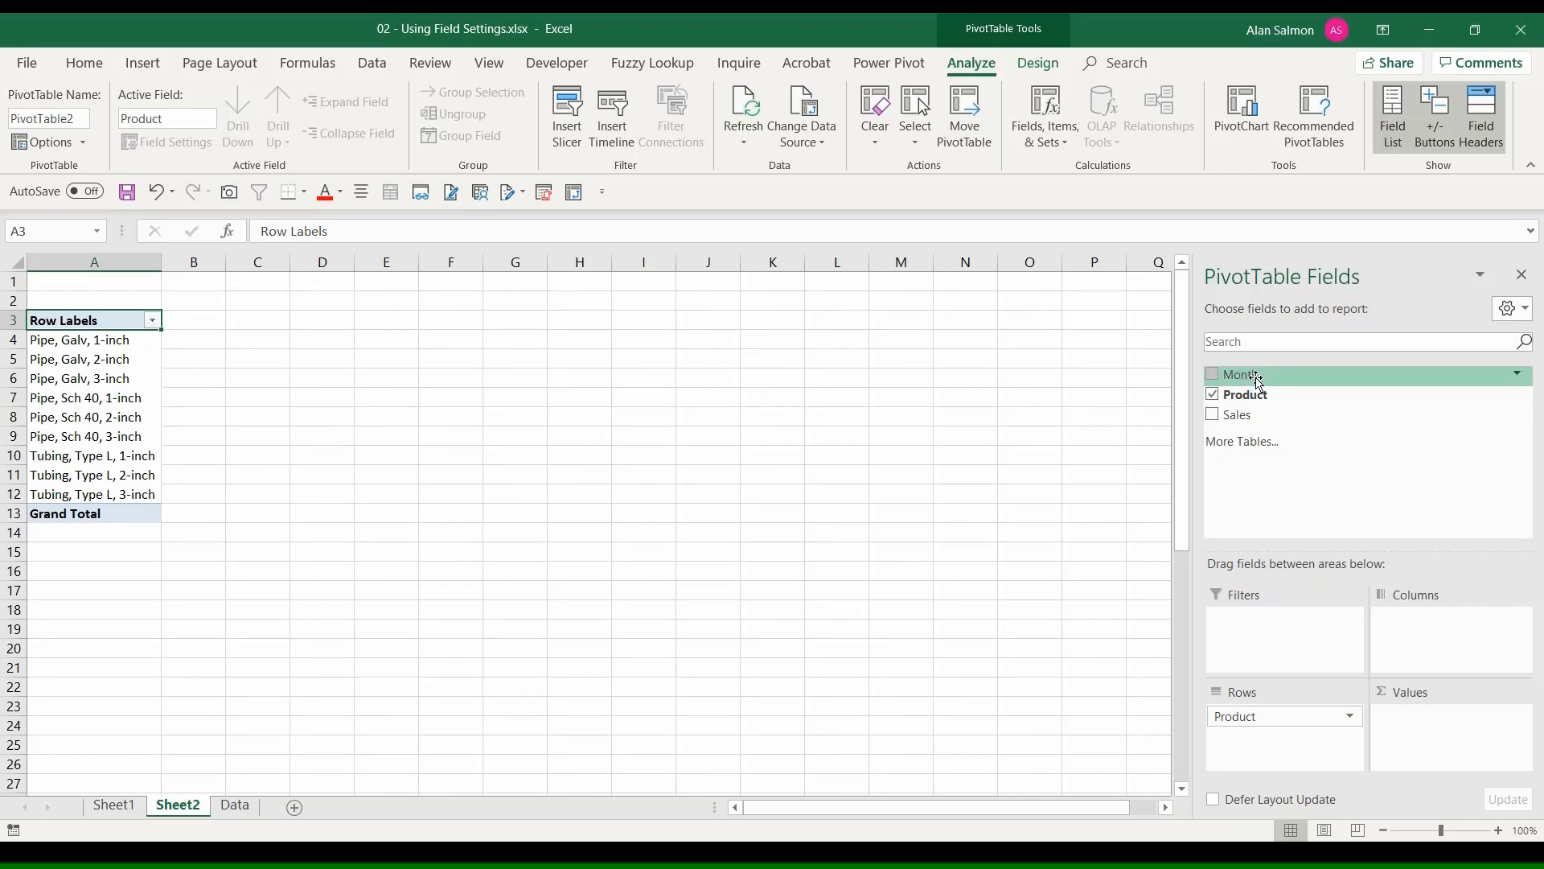
drag(1257, 376, 1437, 641)
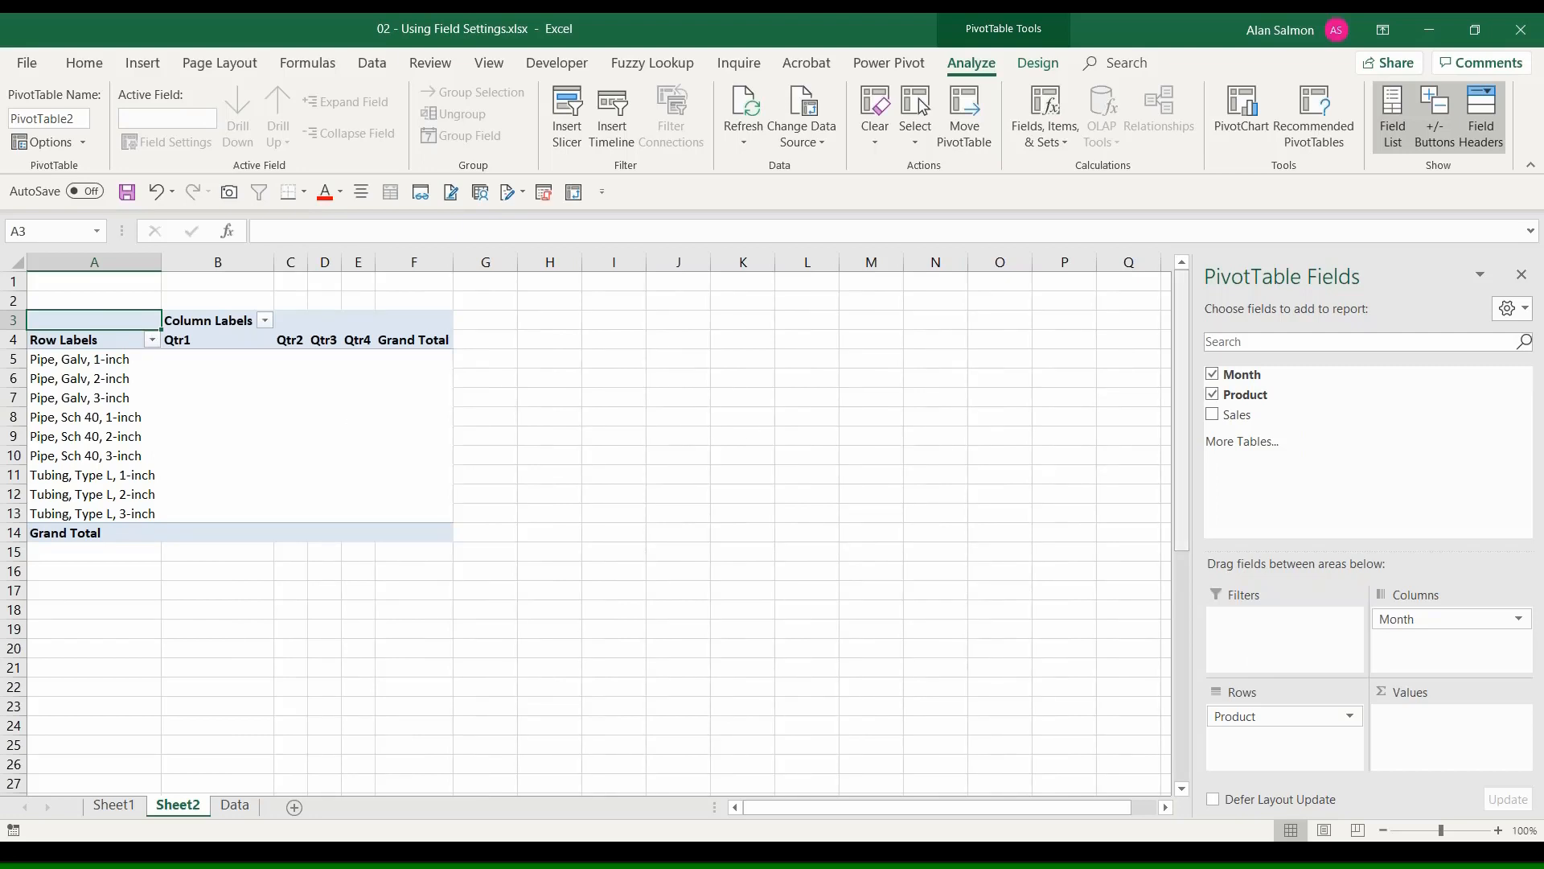
drag(1242, 421, 1431, 740)
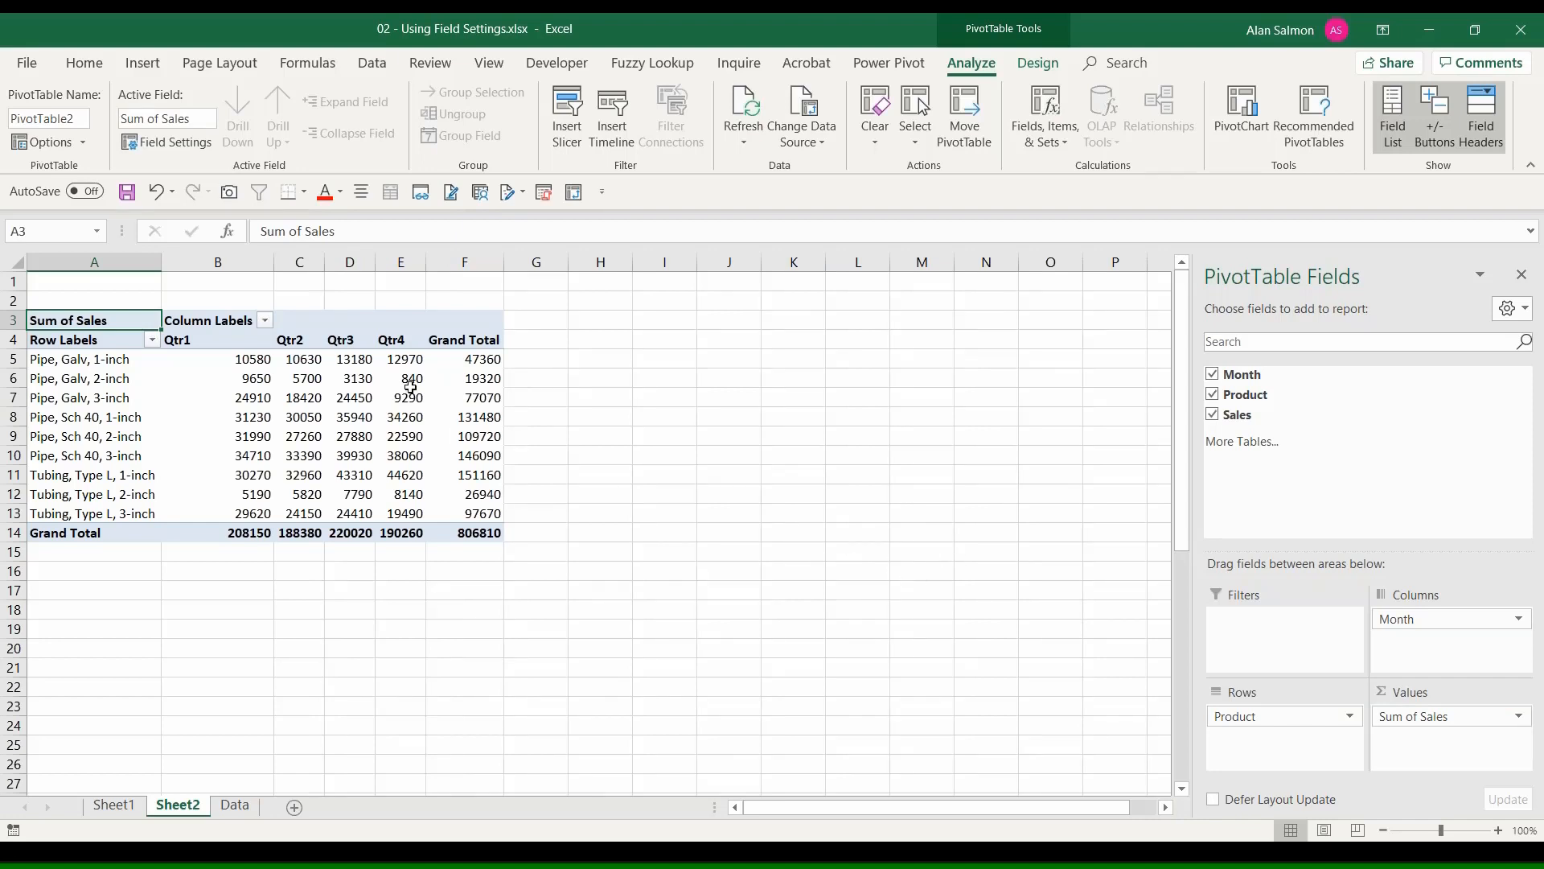
Narrow column B and add the Sales field to the PivotTable values two more times
drag(272, 261, 238, 259)
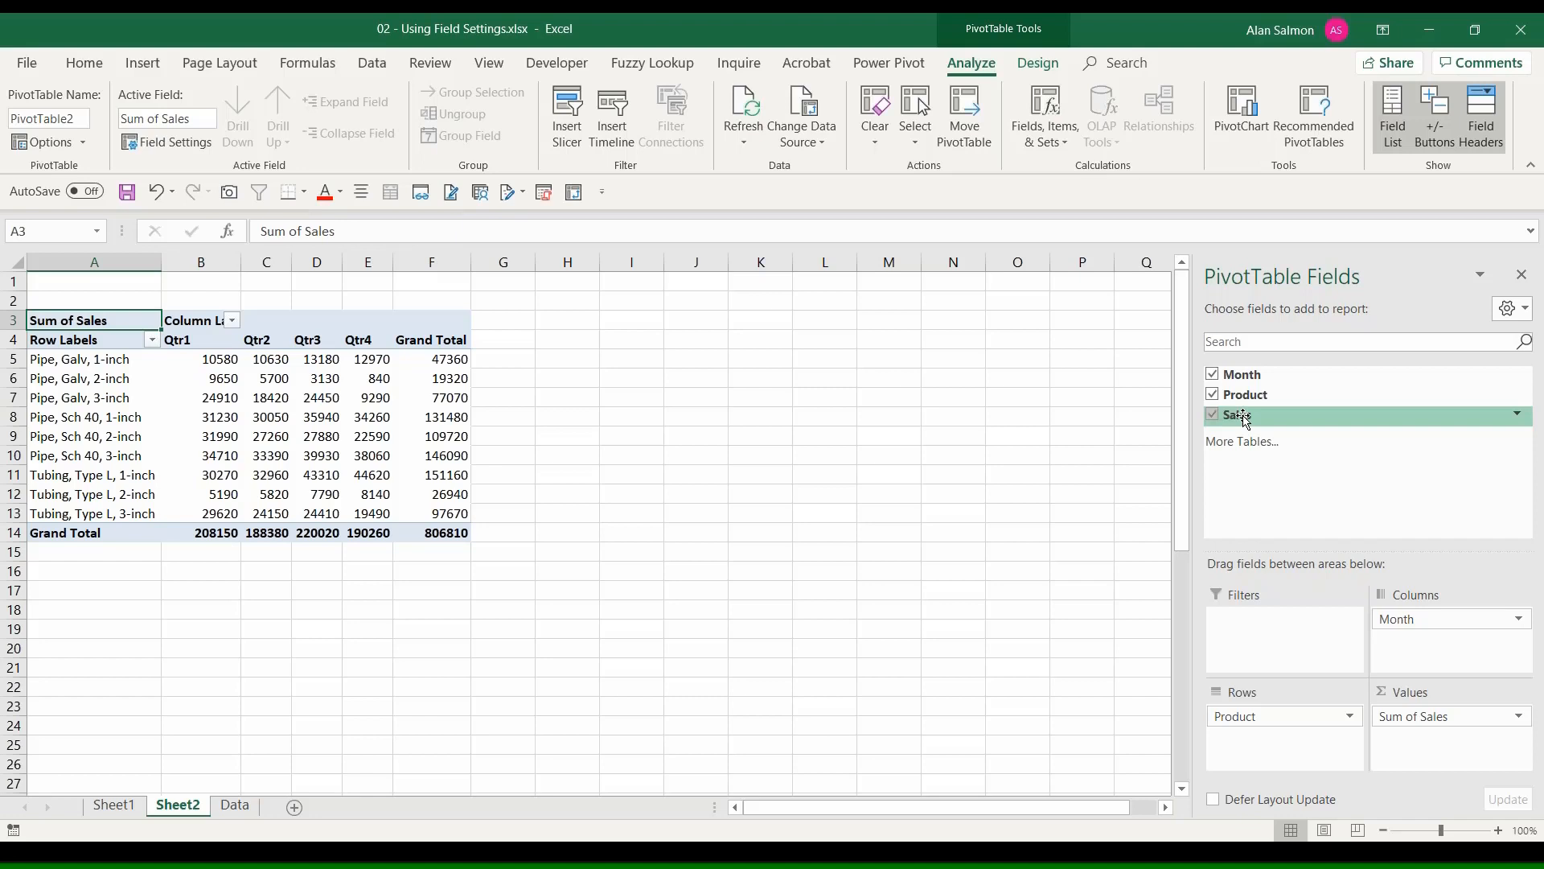
drag(1244, 418, 1419, 764)
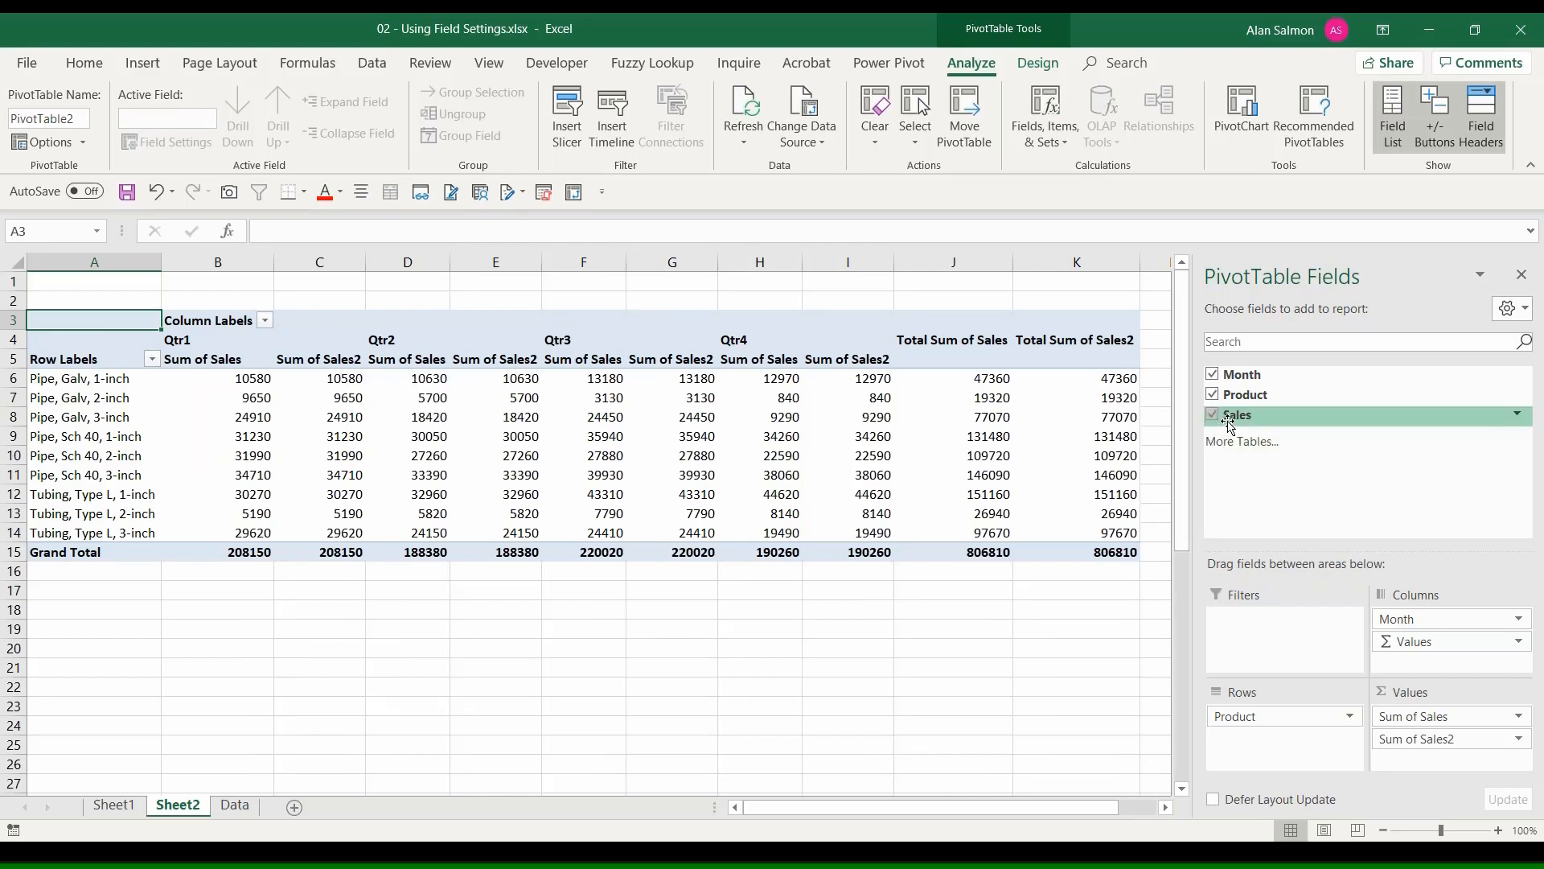
drag(1232, 424, 1407, 772)
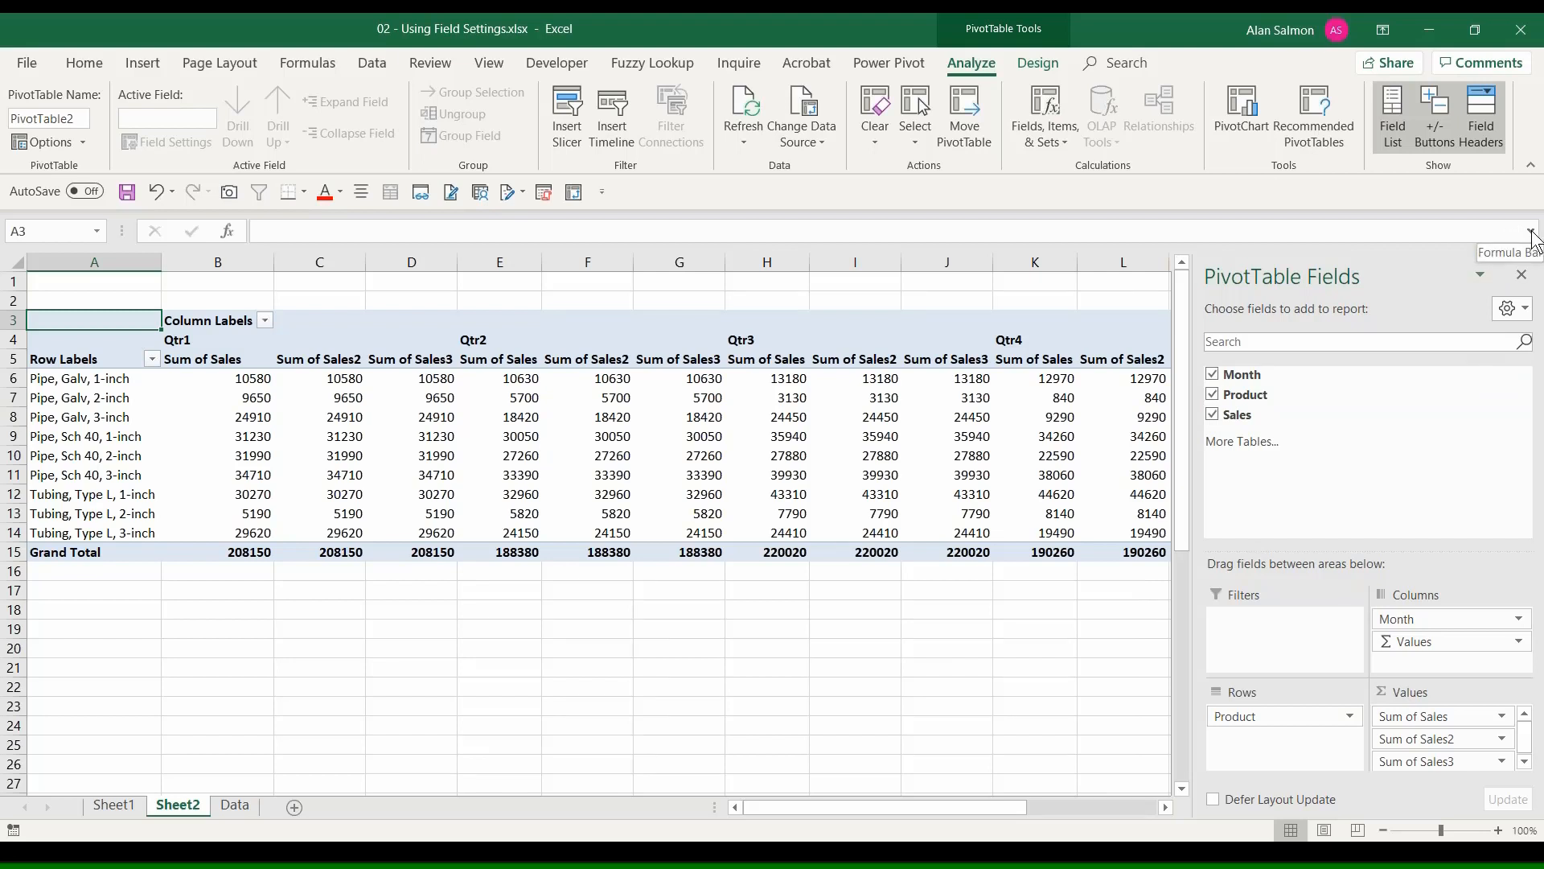
click(1522, 275)
Summarize the first Sales value field by Count and set its custom name to "Count"
ctrl+scroll(1000, 655, up, 1)
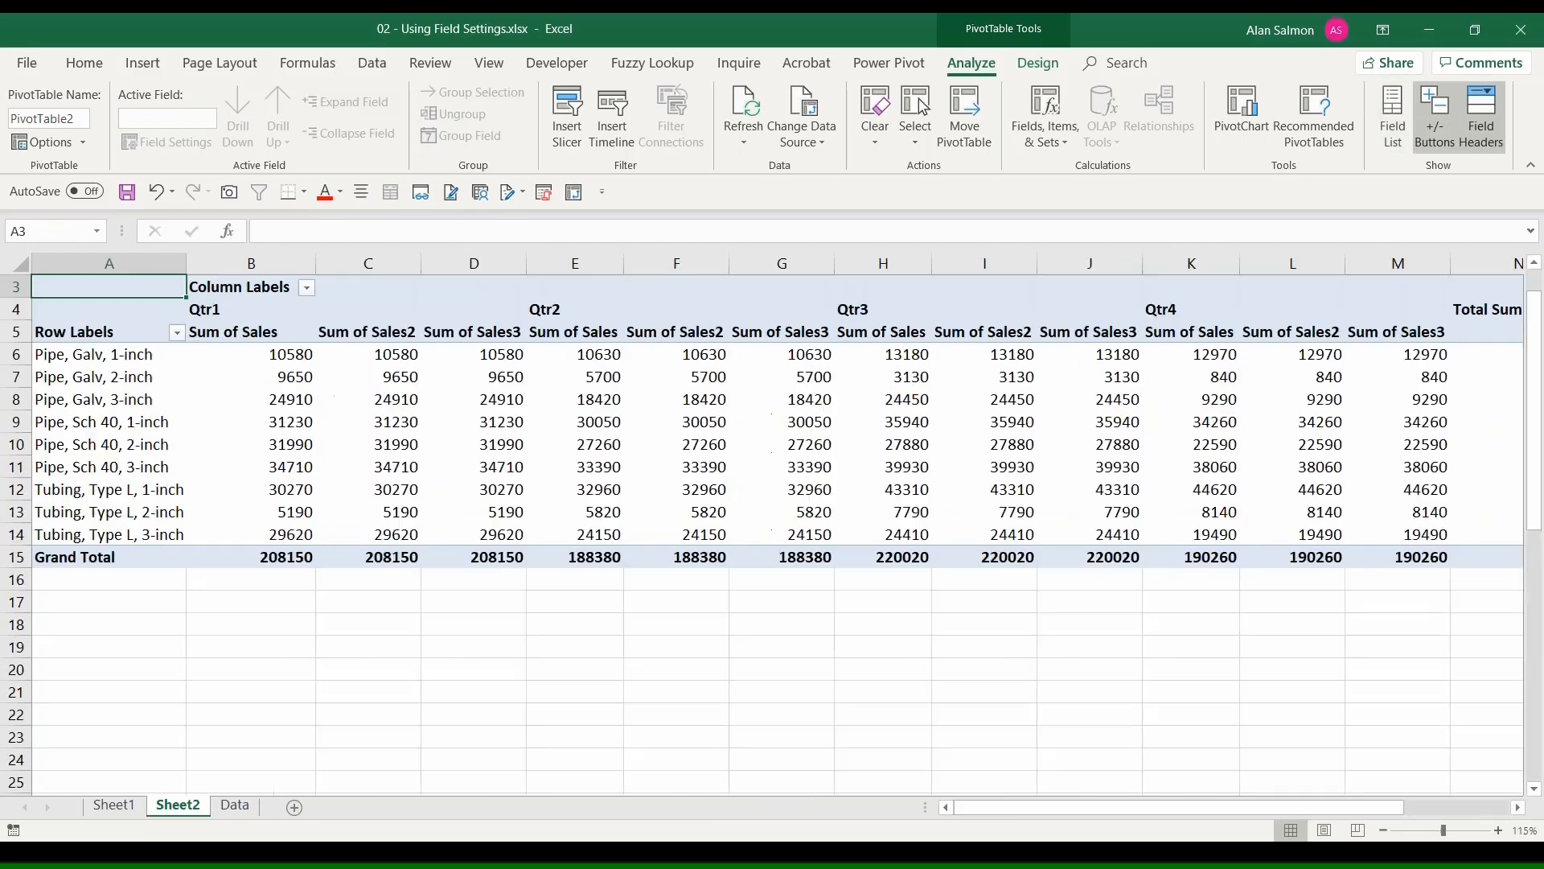
ctrl+scroll(208, 422, up, 1)
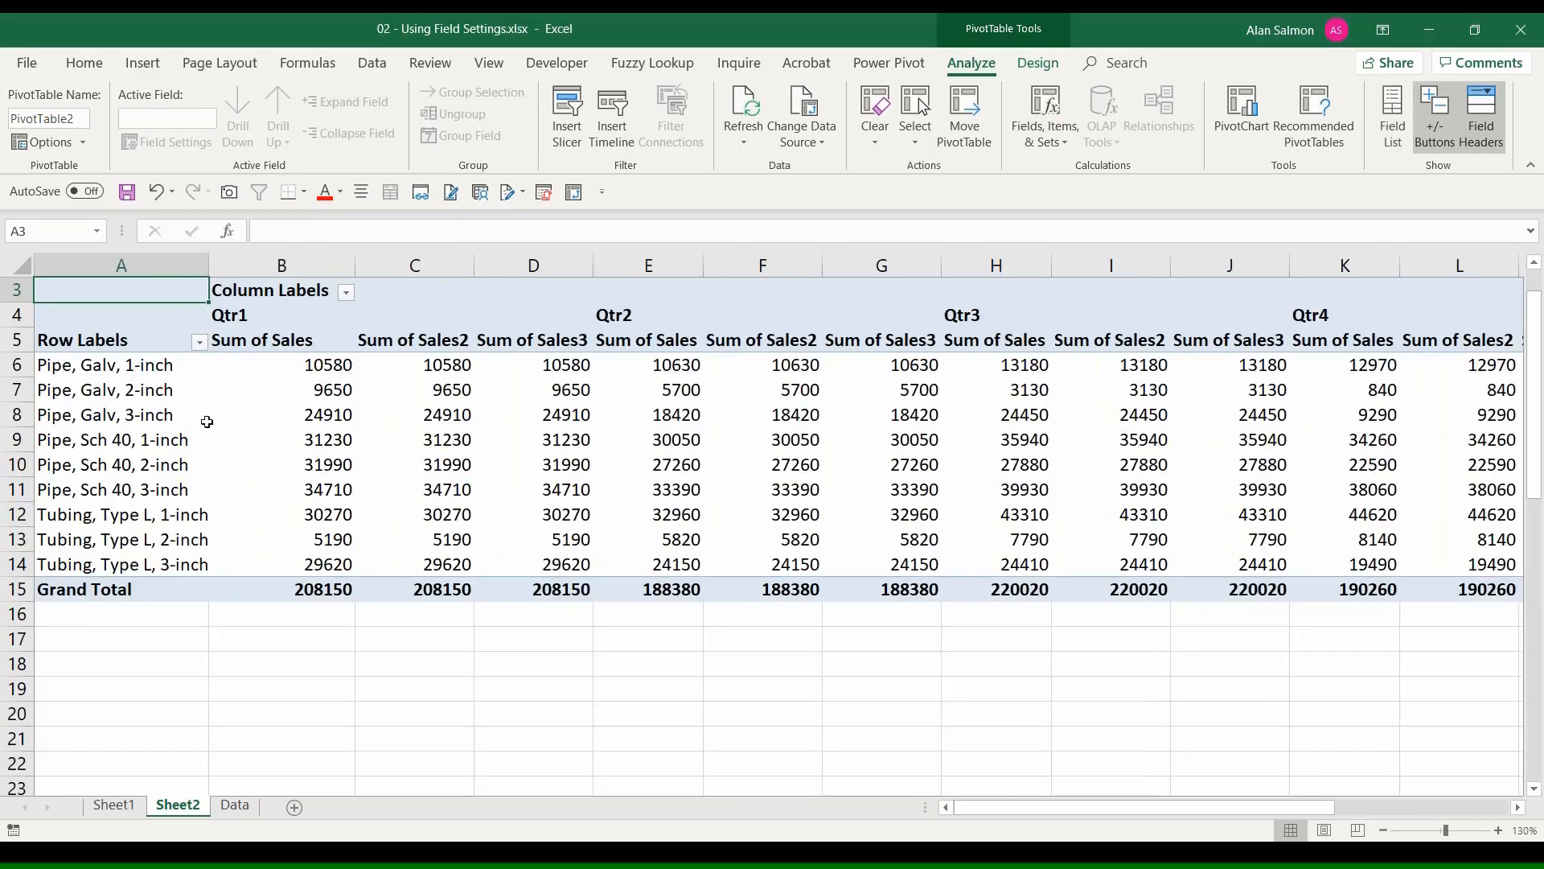
click(321, 366)
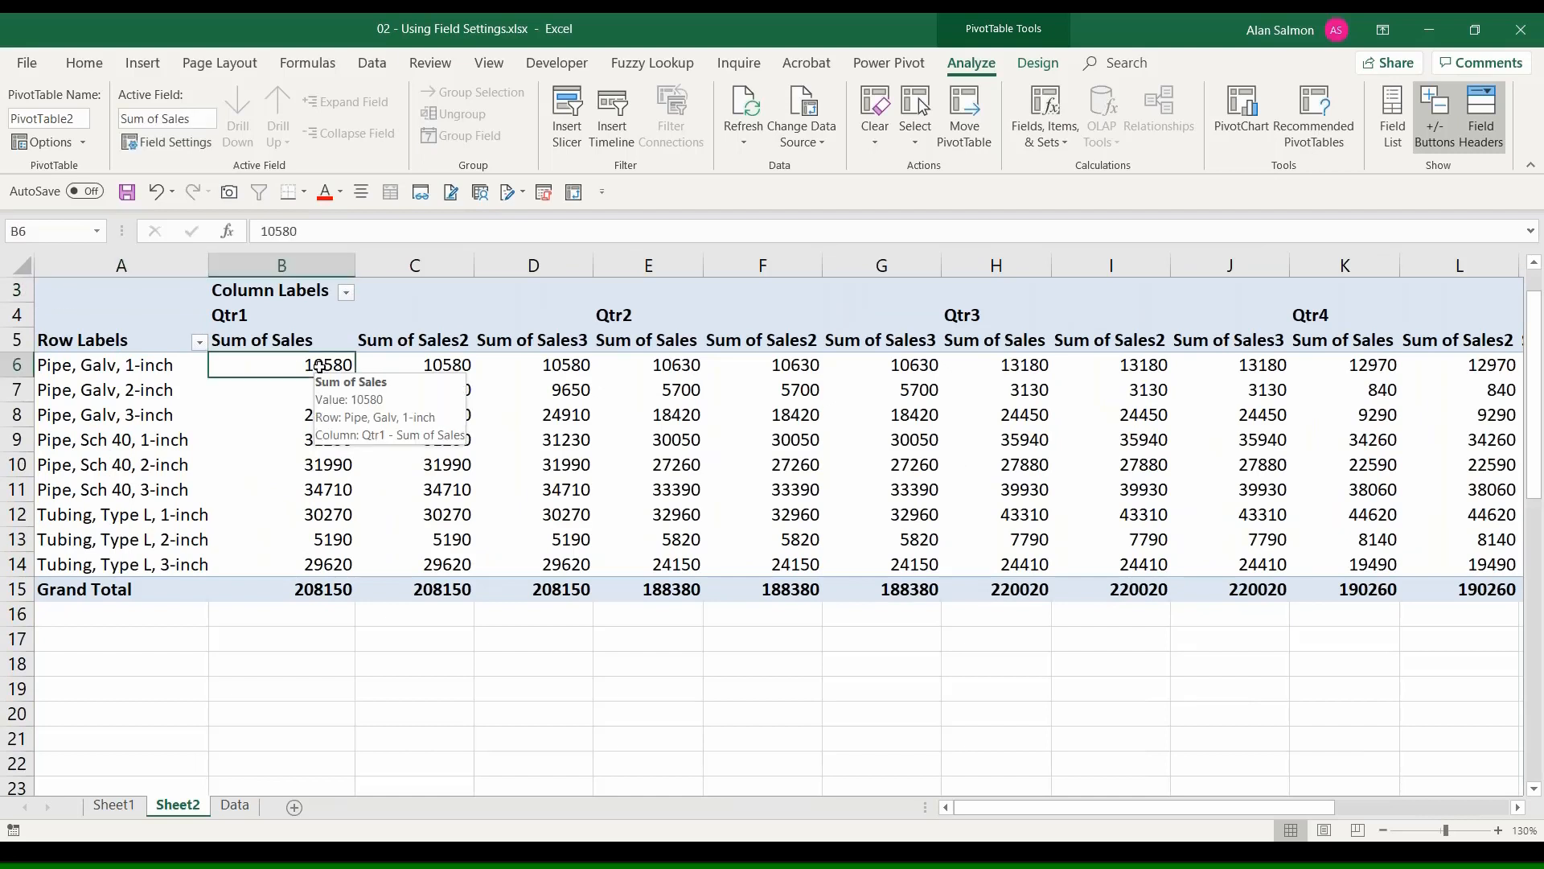
right_click(321, 366)
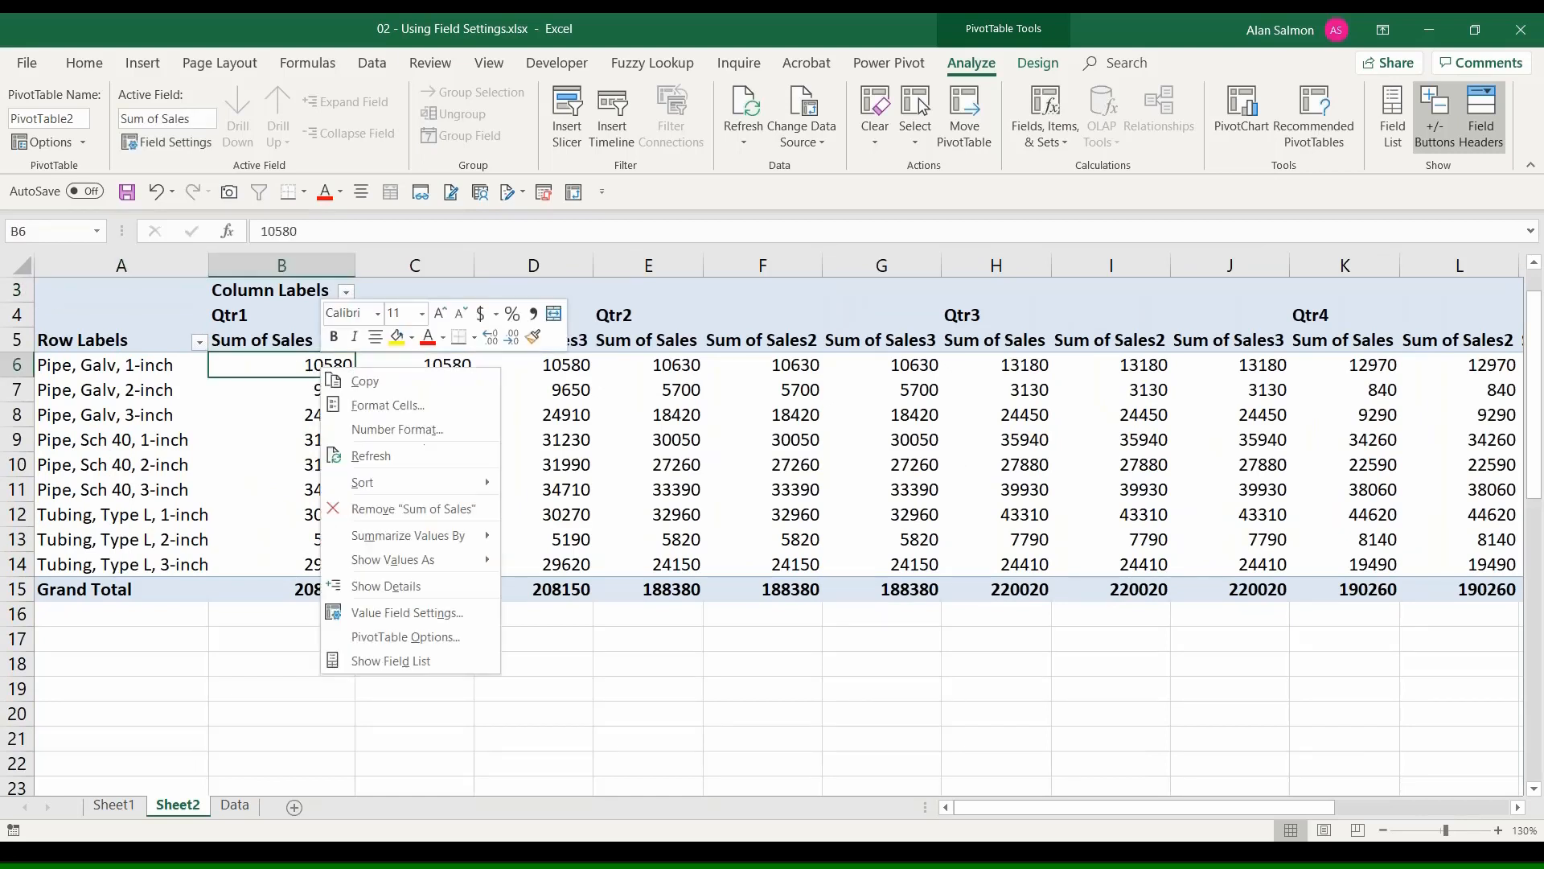
click(379, 613)
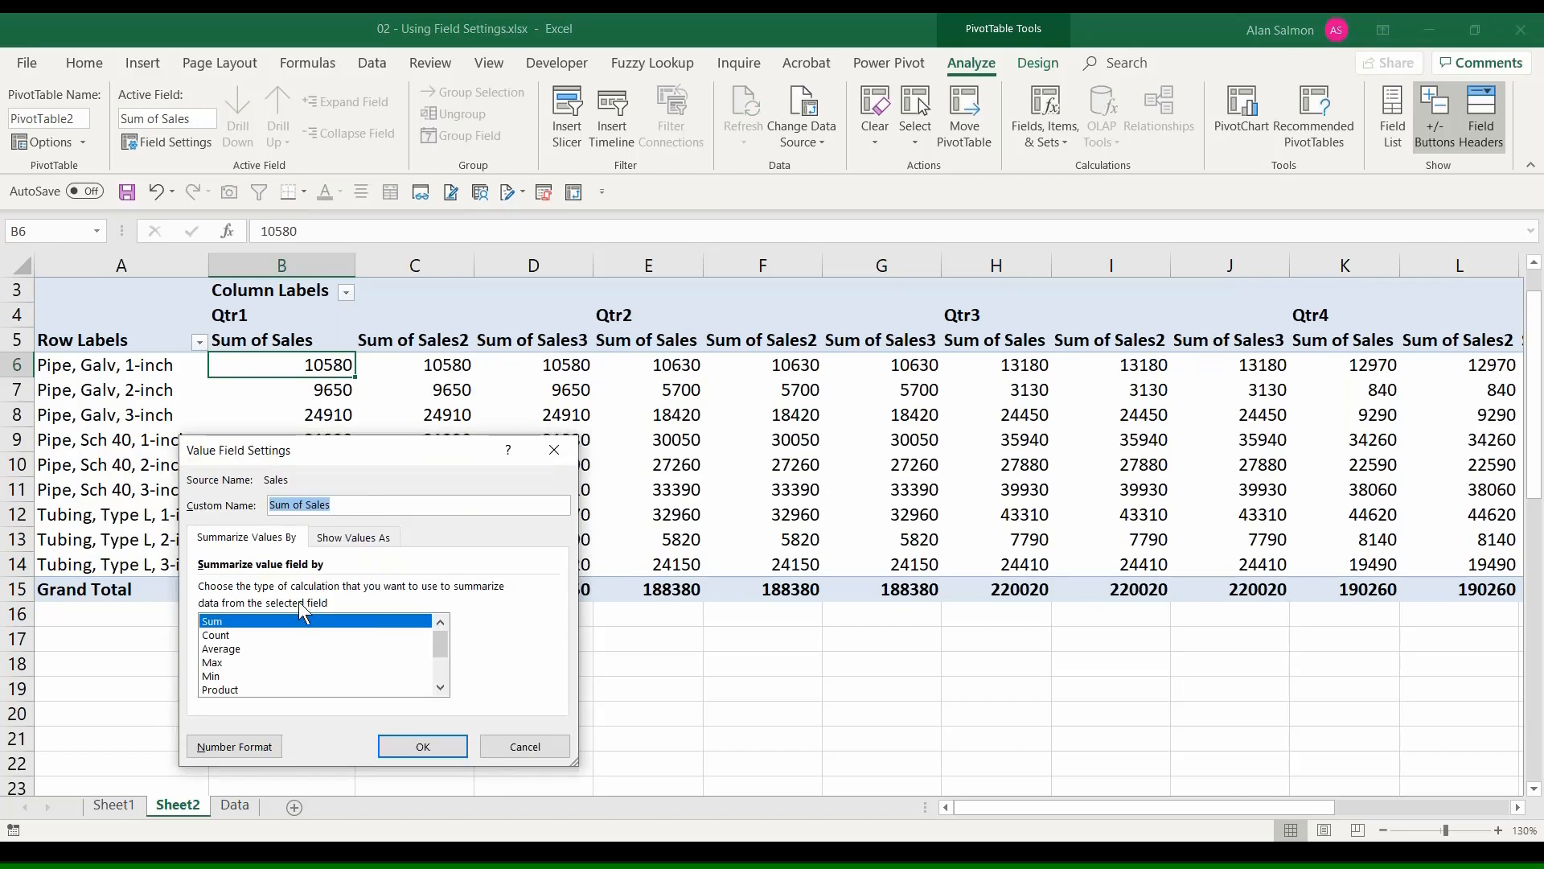
click(227, 635)
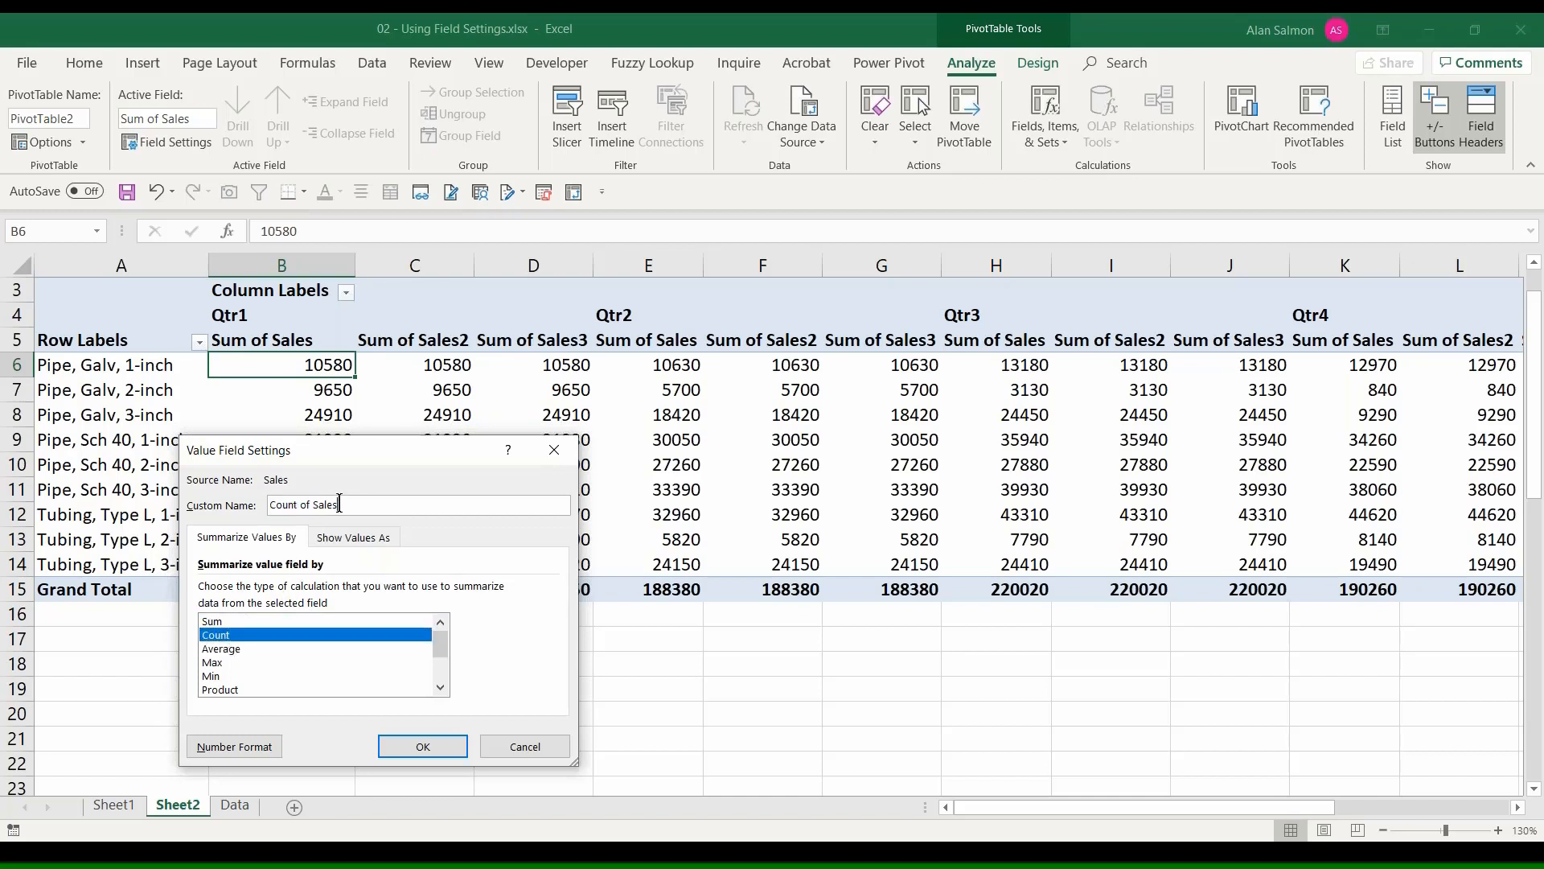
drag(339, 504, 304, 507)
key(BackSpace)
click(438, 746)
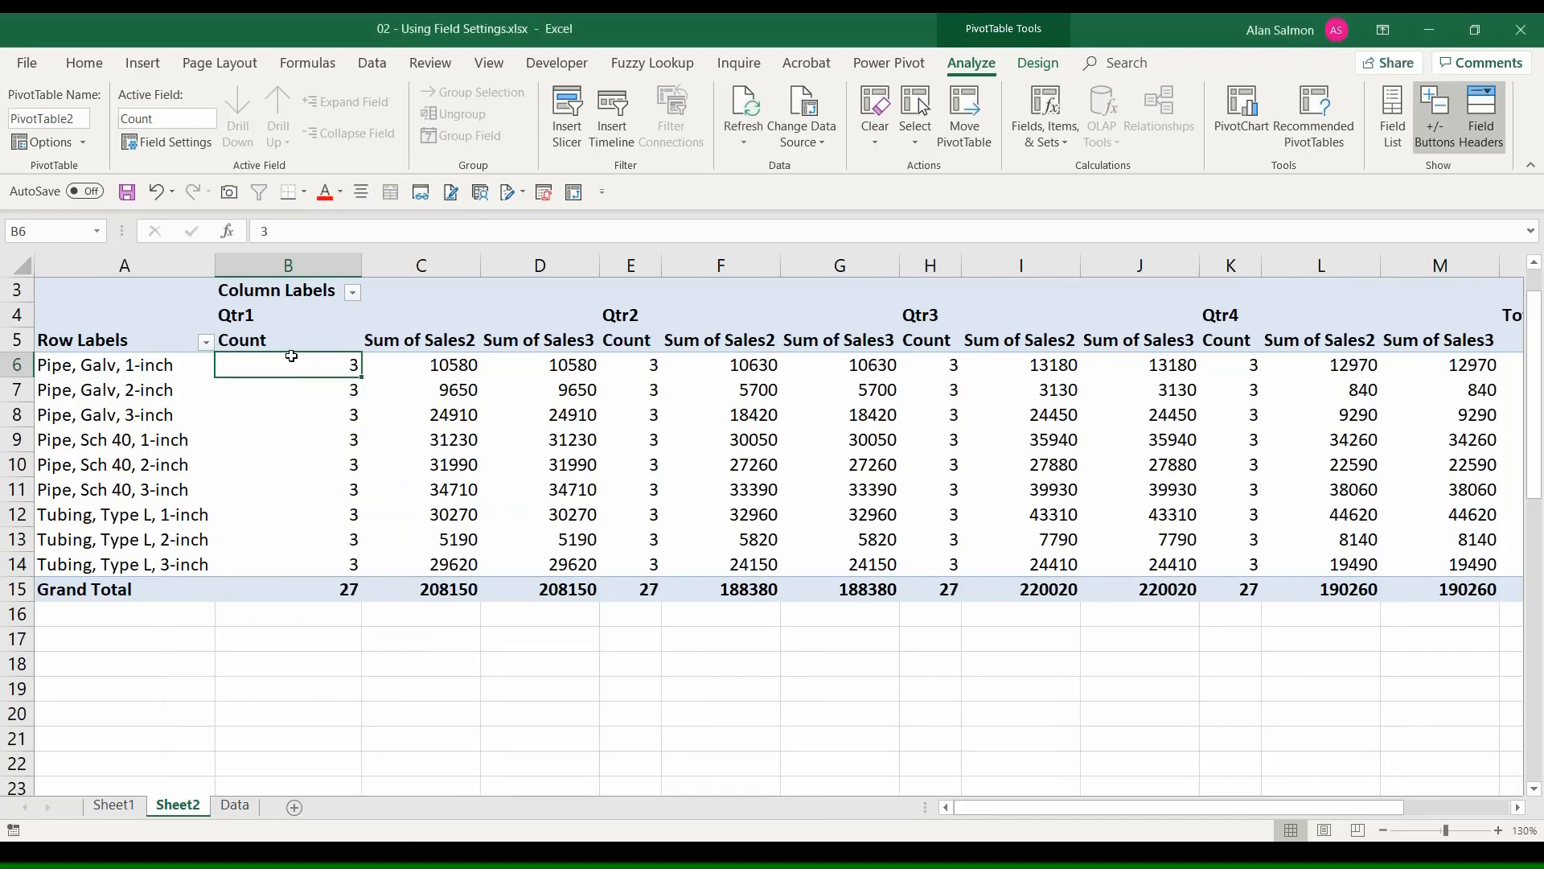
Shorten the custom name of the second Sales value field to "Sales2", keeping Sum as its calculation
mouse_move(291, 358)
click(470, 373)
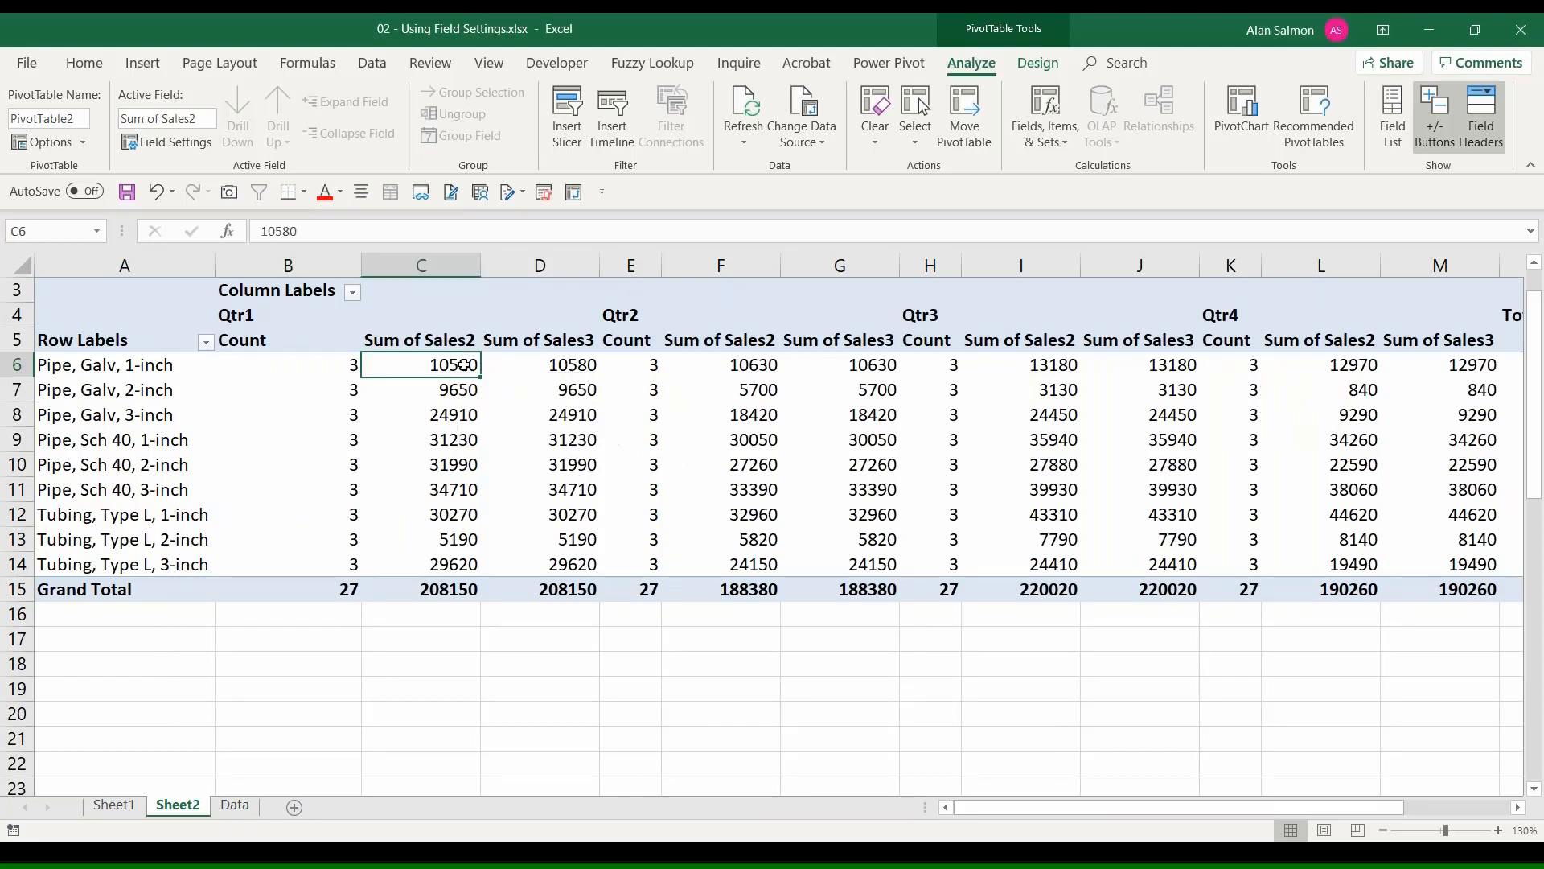
right_click(468, 370)
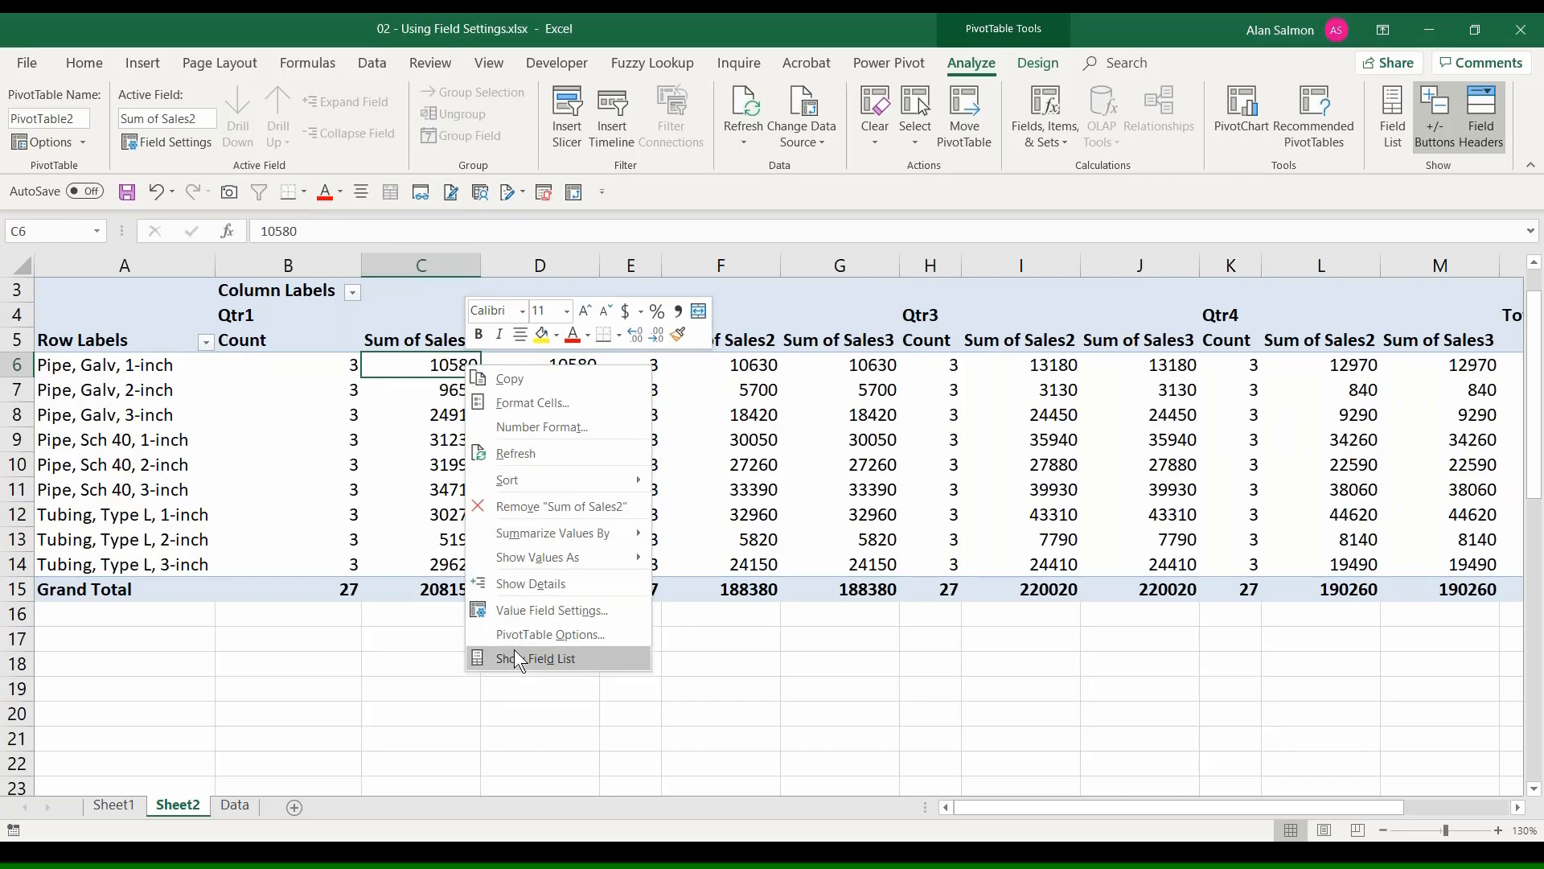
click(533, 609)
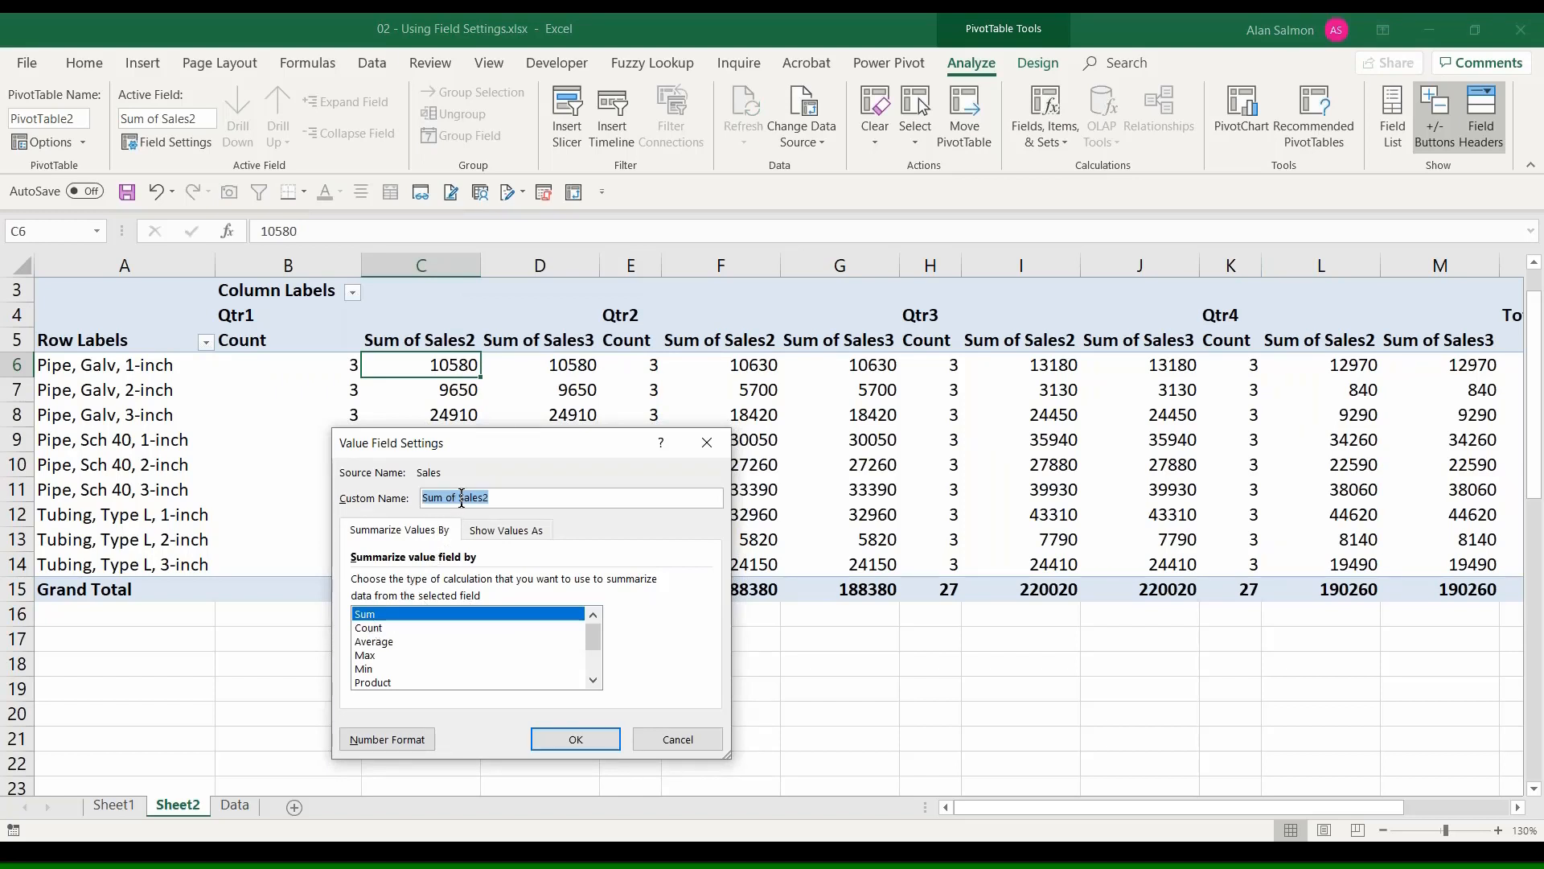
drag(461, 497, 378, 488)
key(Delete)
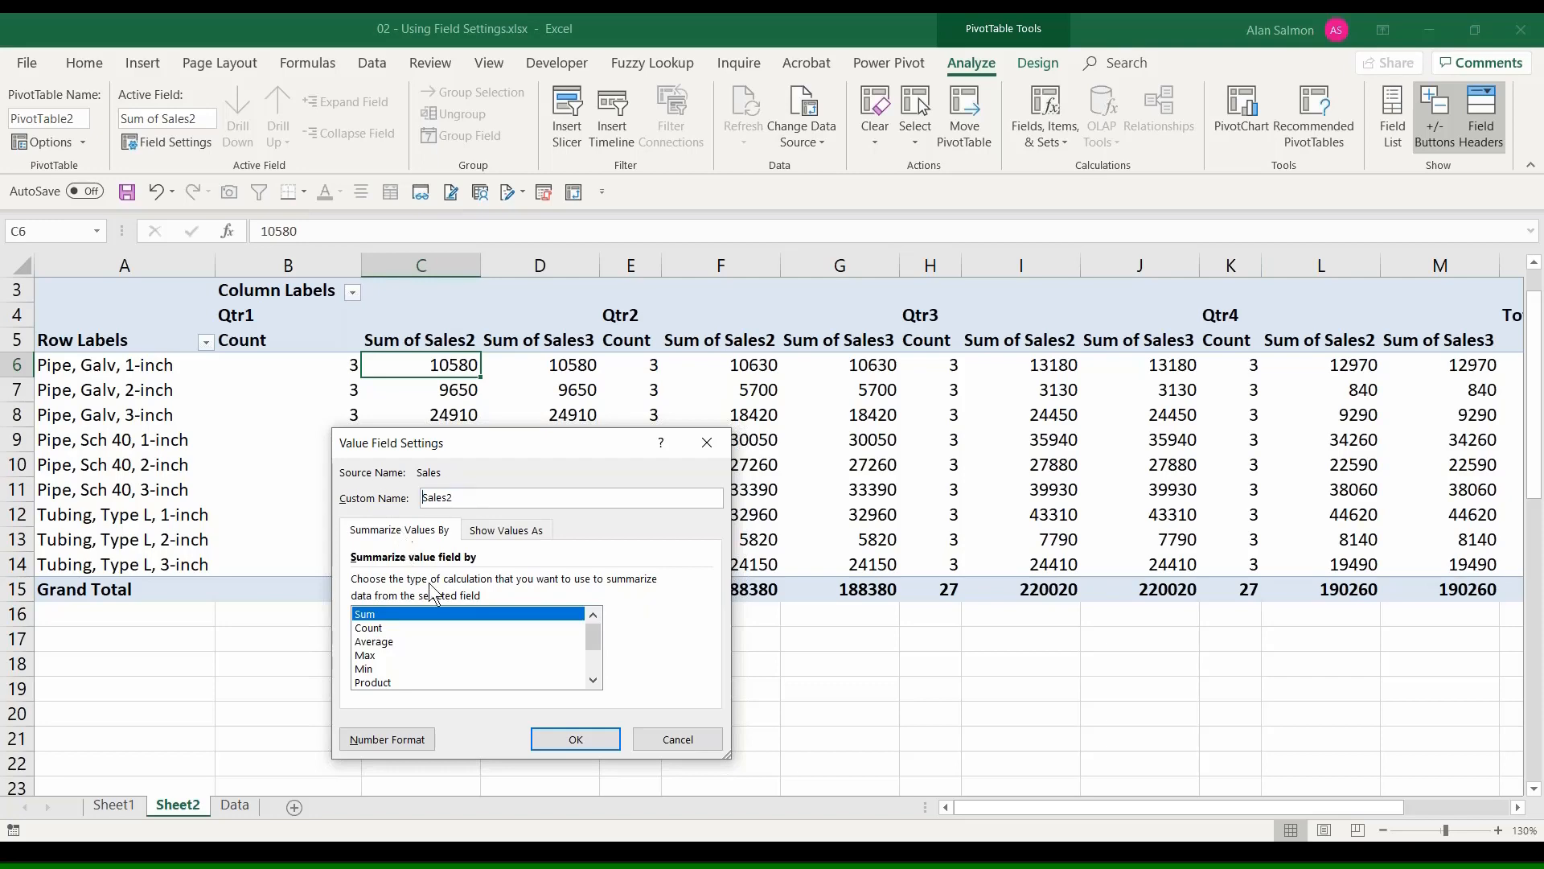
click(591, 736)
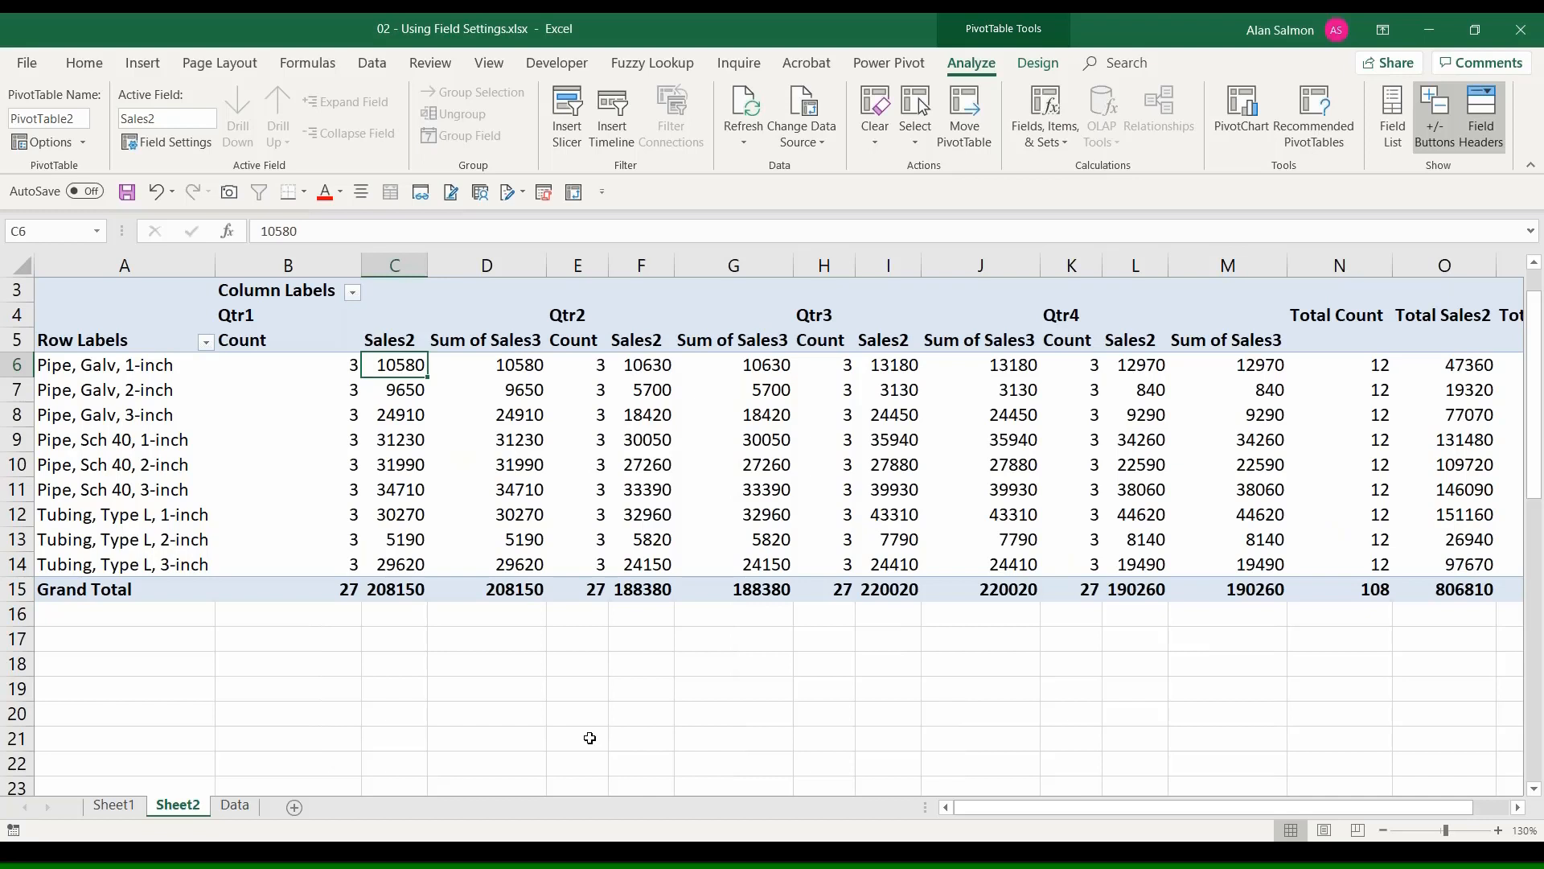
Rename the Sales2 value field to "Sales" with a trailing space so it differs from the source field name
click(391, 339)
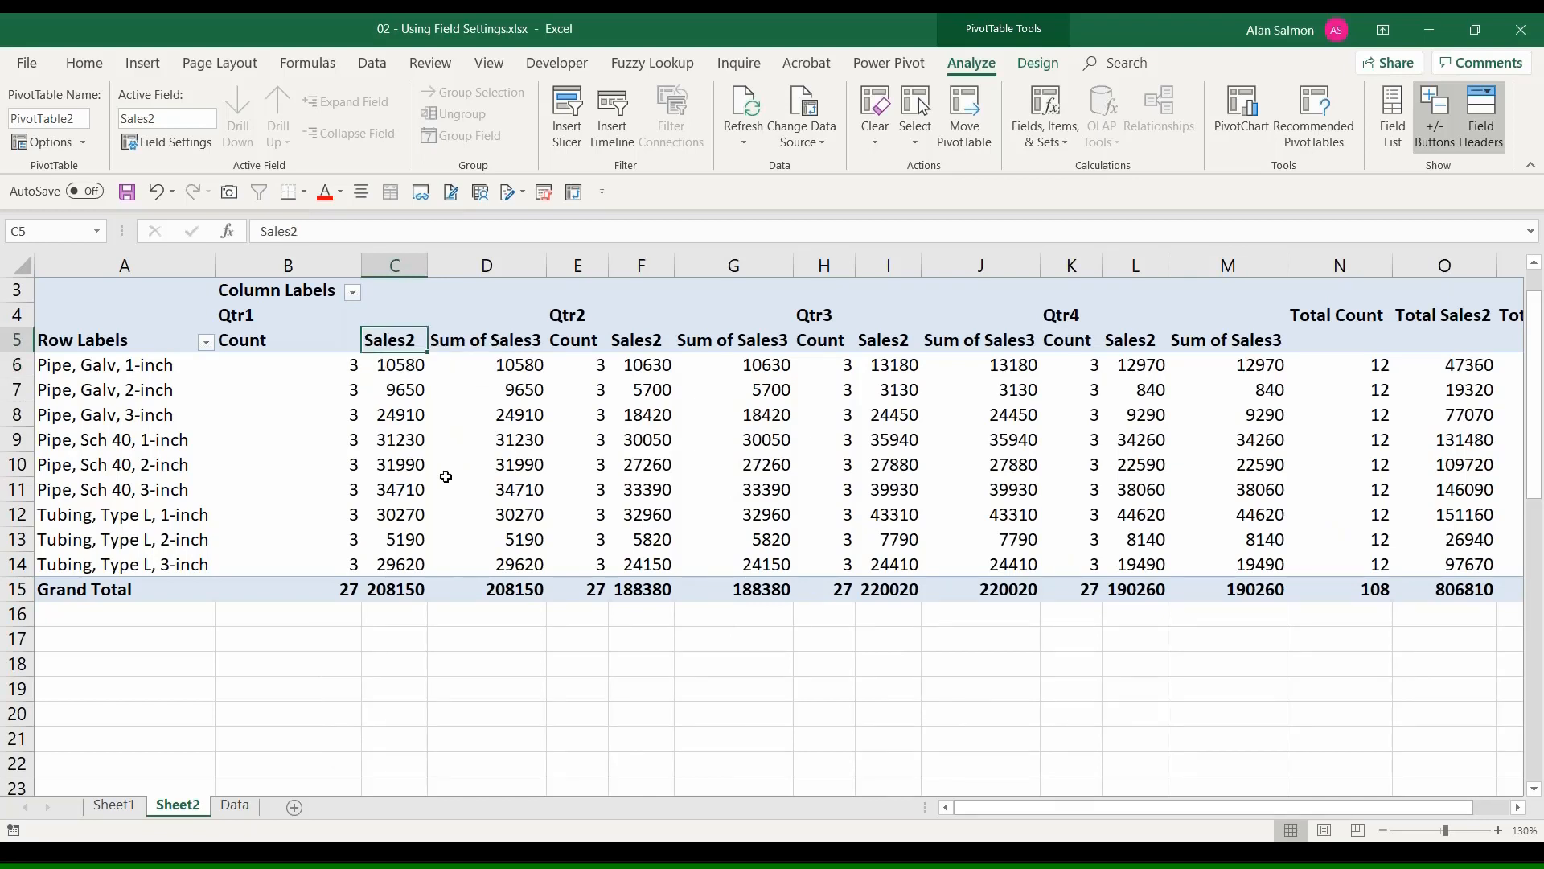
text(s)
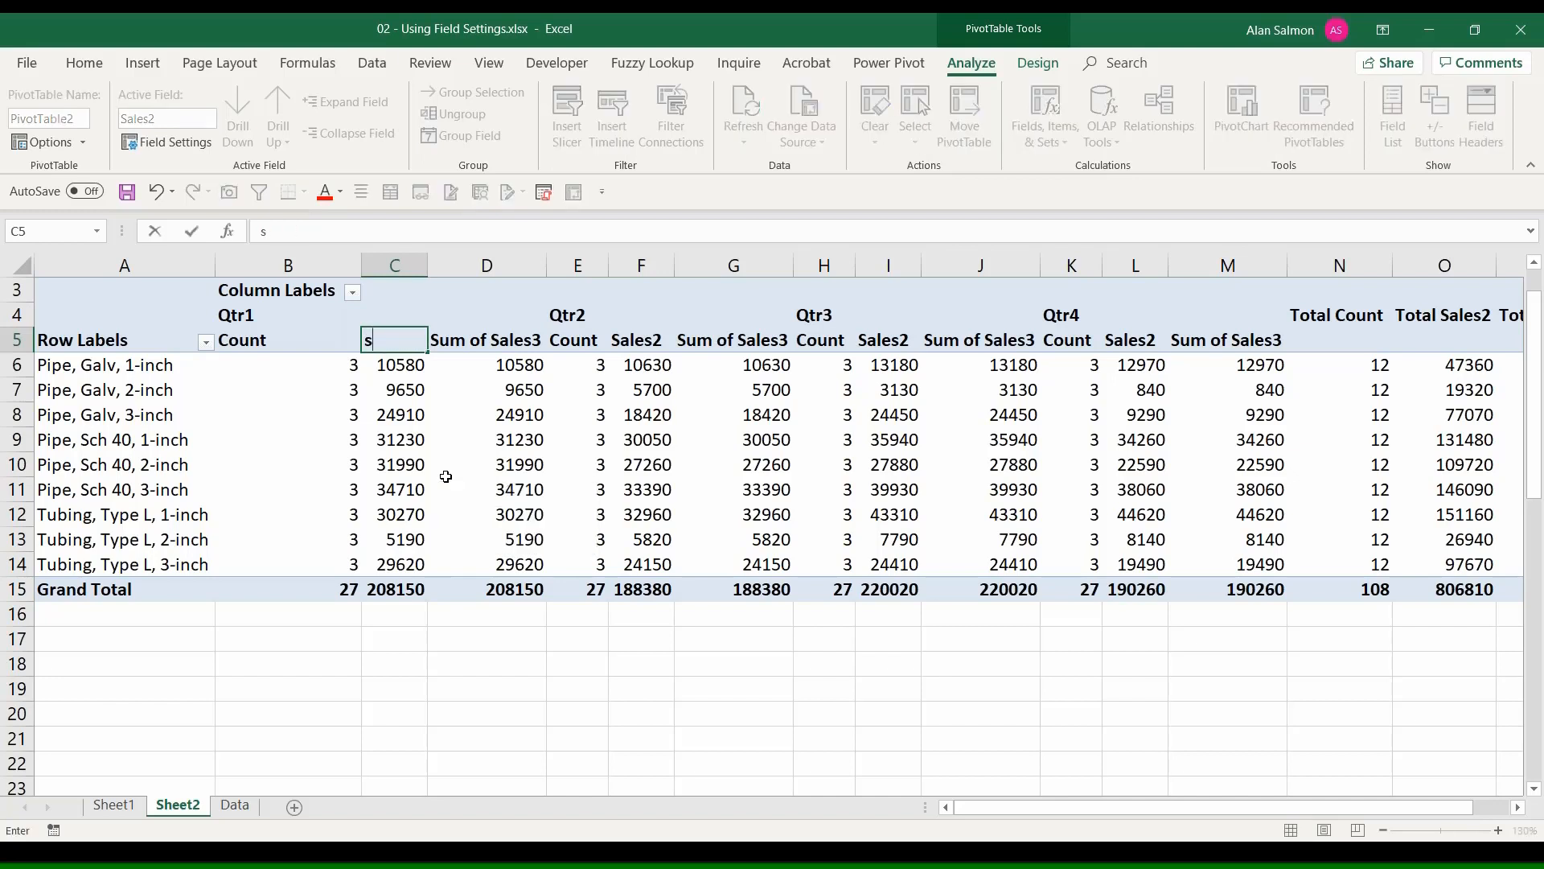
text(S)
key(BackSpace)
key(BackSpace)
text(Sales)
key(Return)
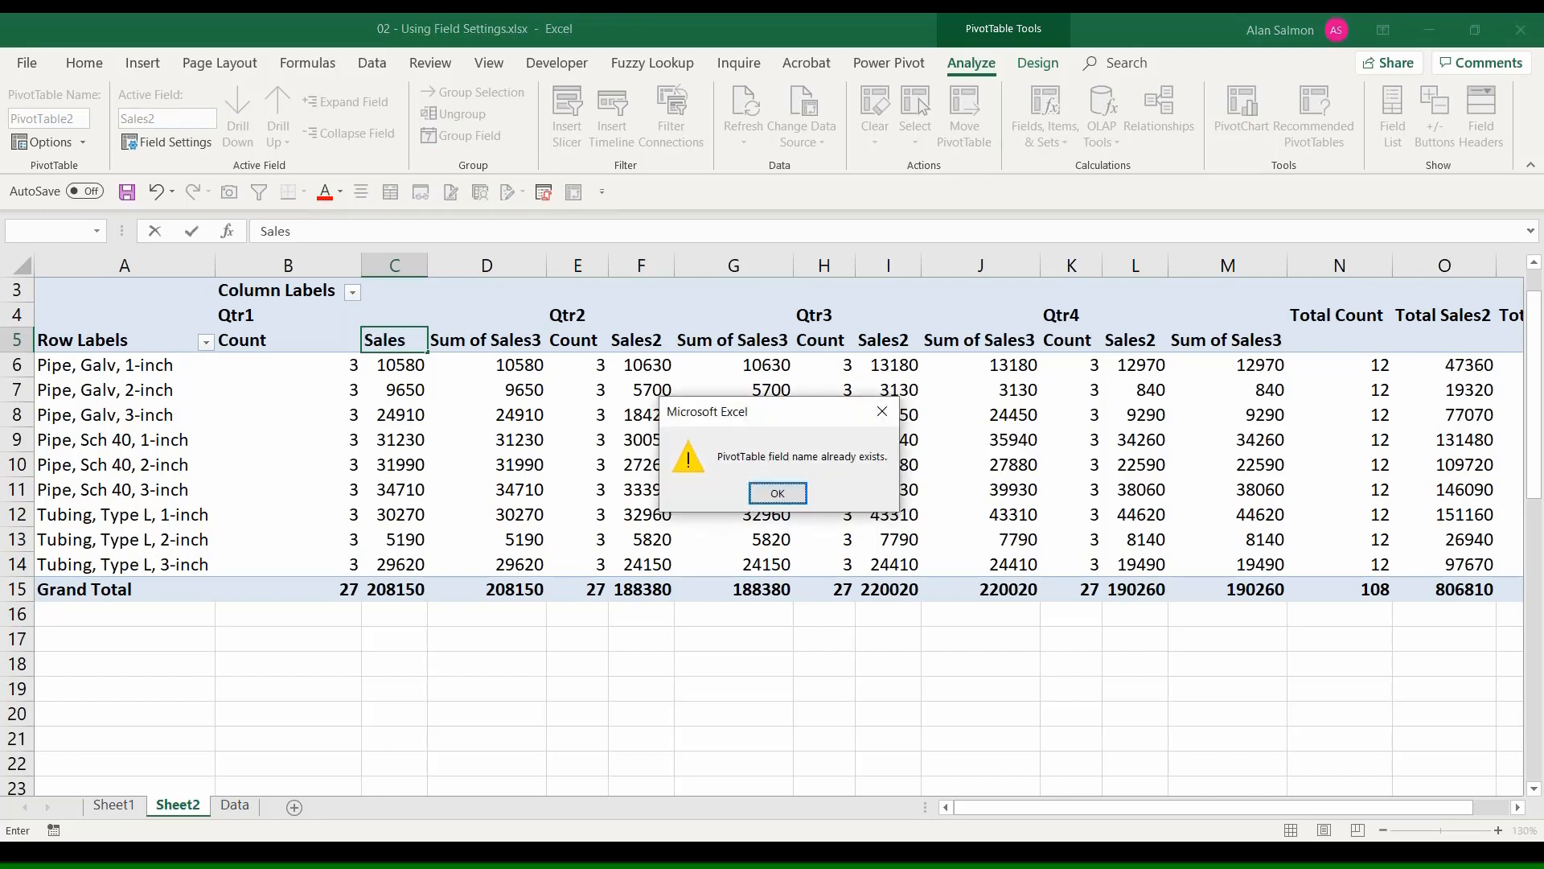
click(794, 499)
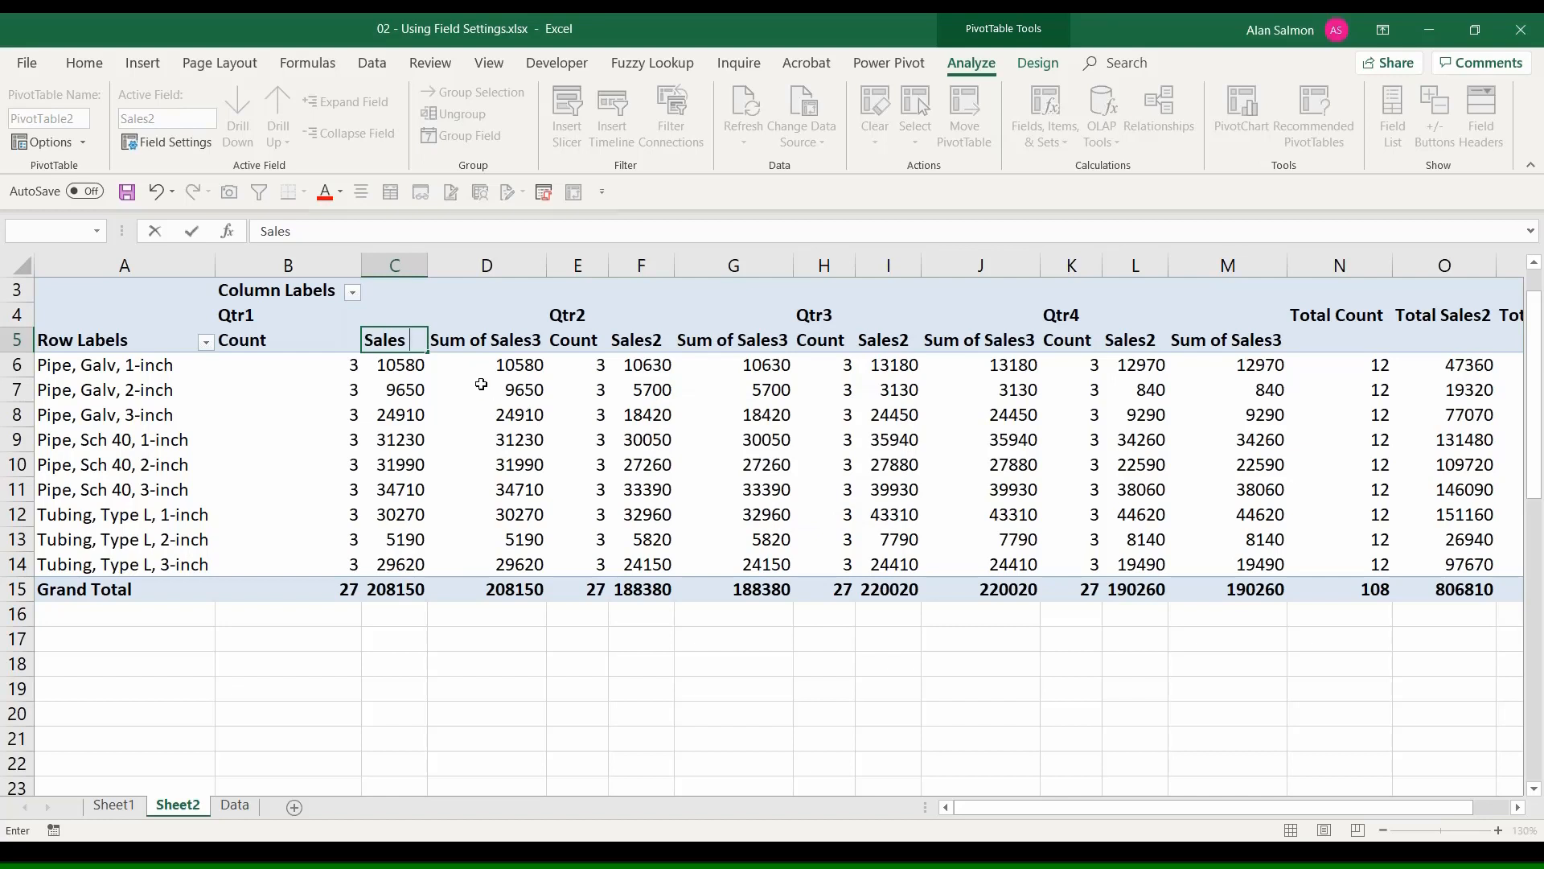
key(Return)
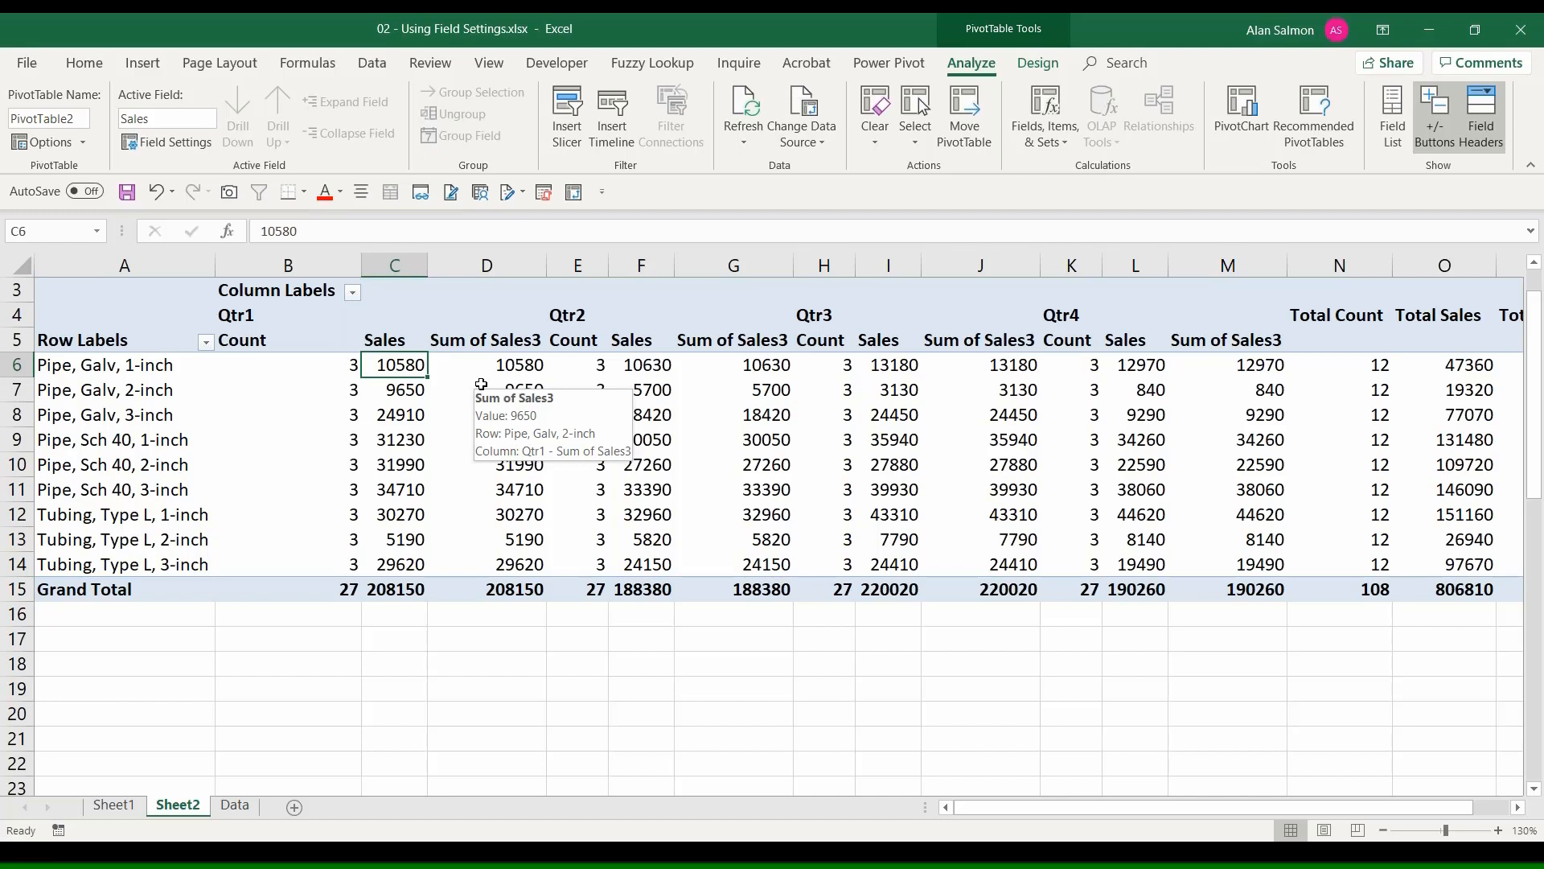
Change the third Sales value field's calculation from Sum to Average in its value field settings
click(521, 389)
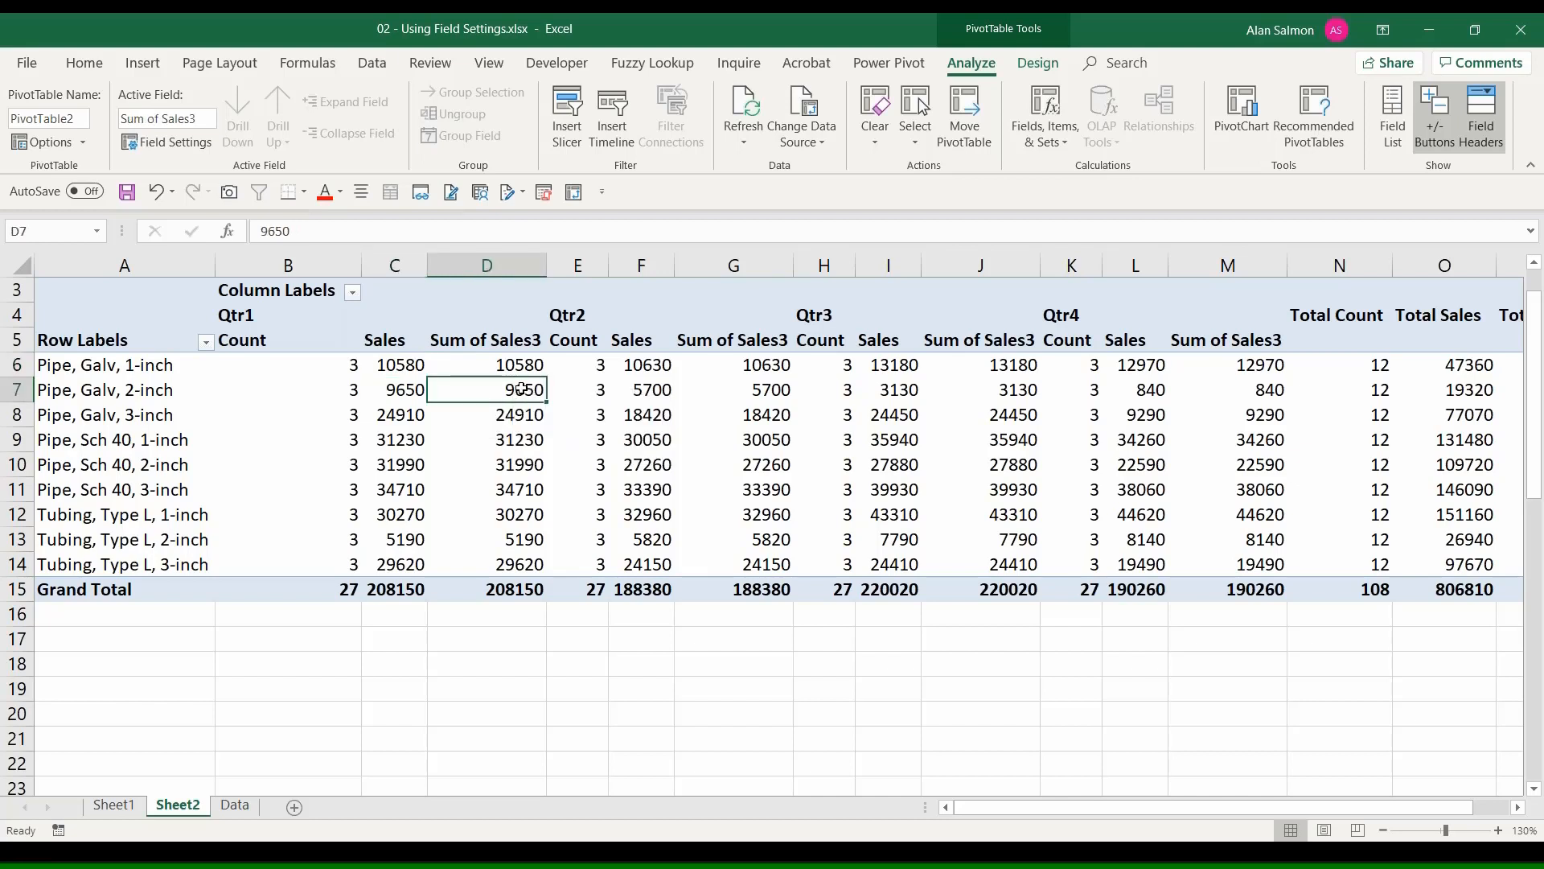
right_click(520, 390)
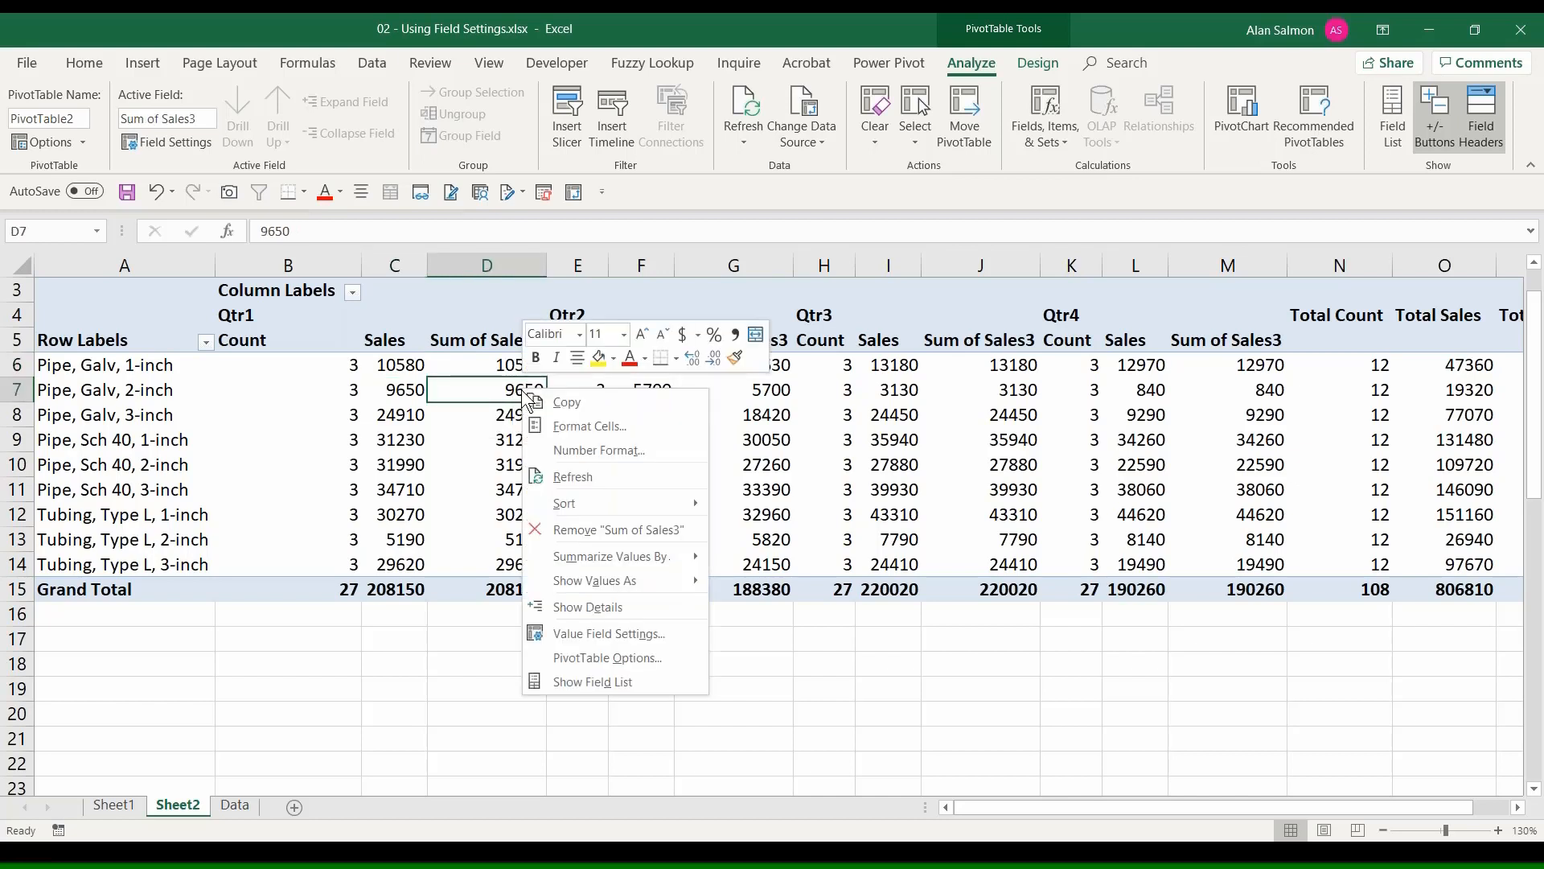
click(573, 633)
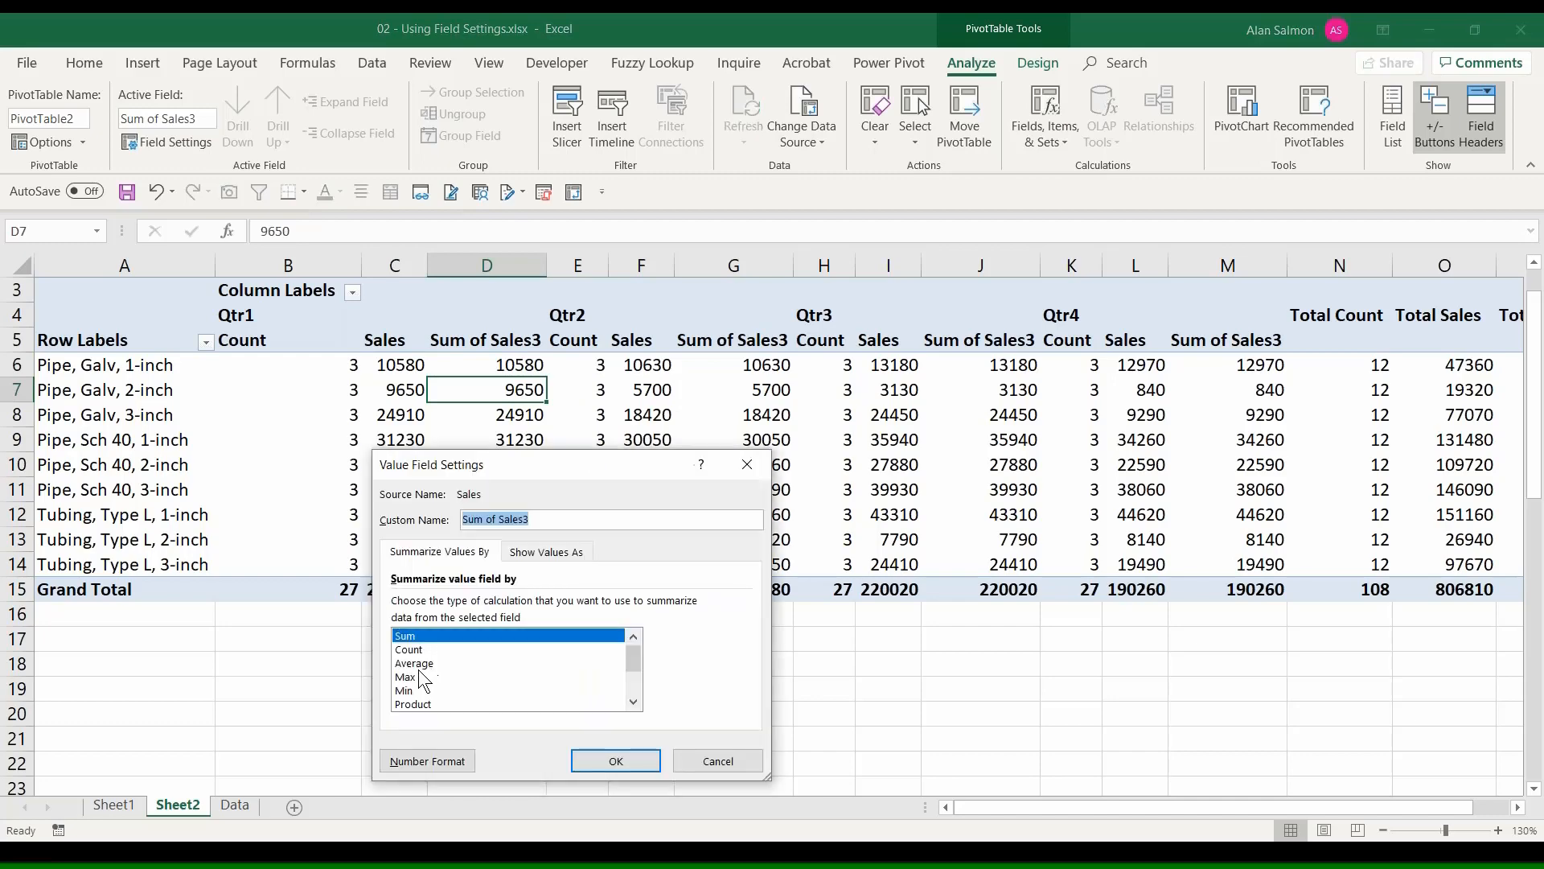
click(418, 667)
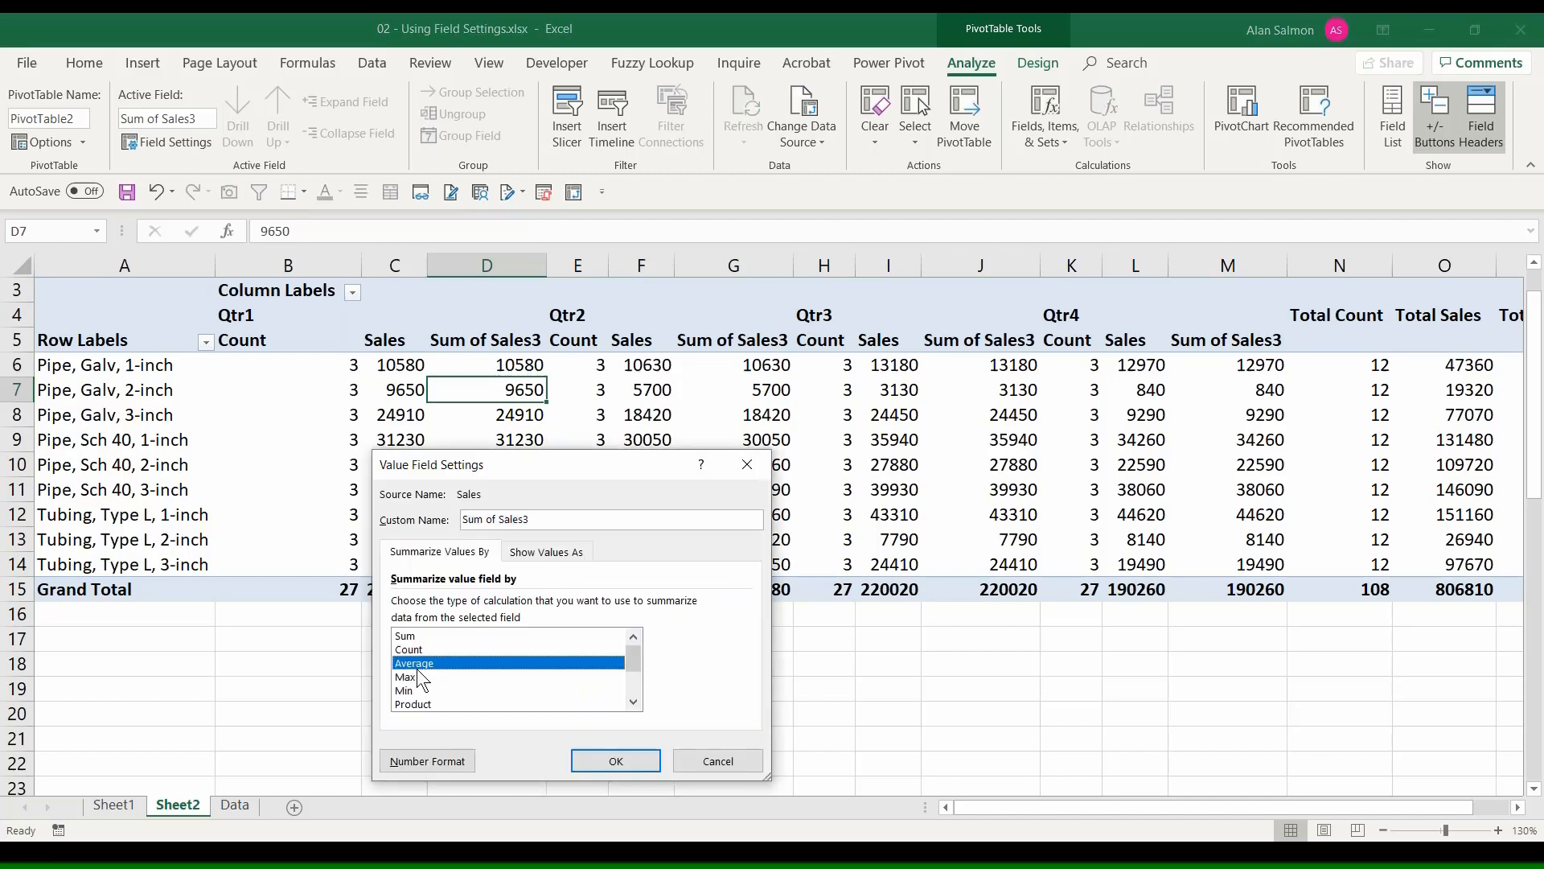
click(619, 768)
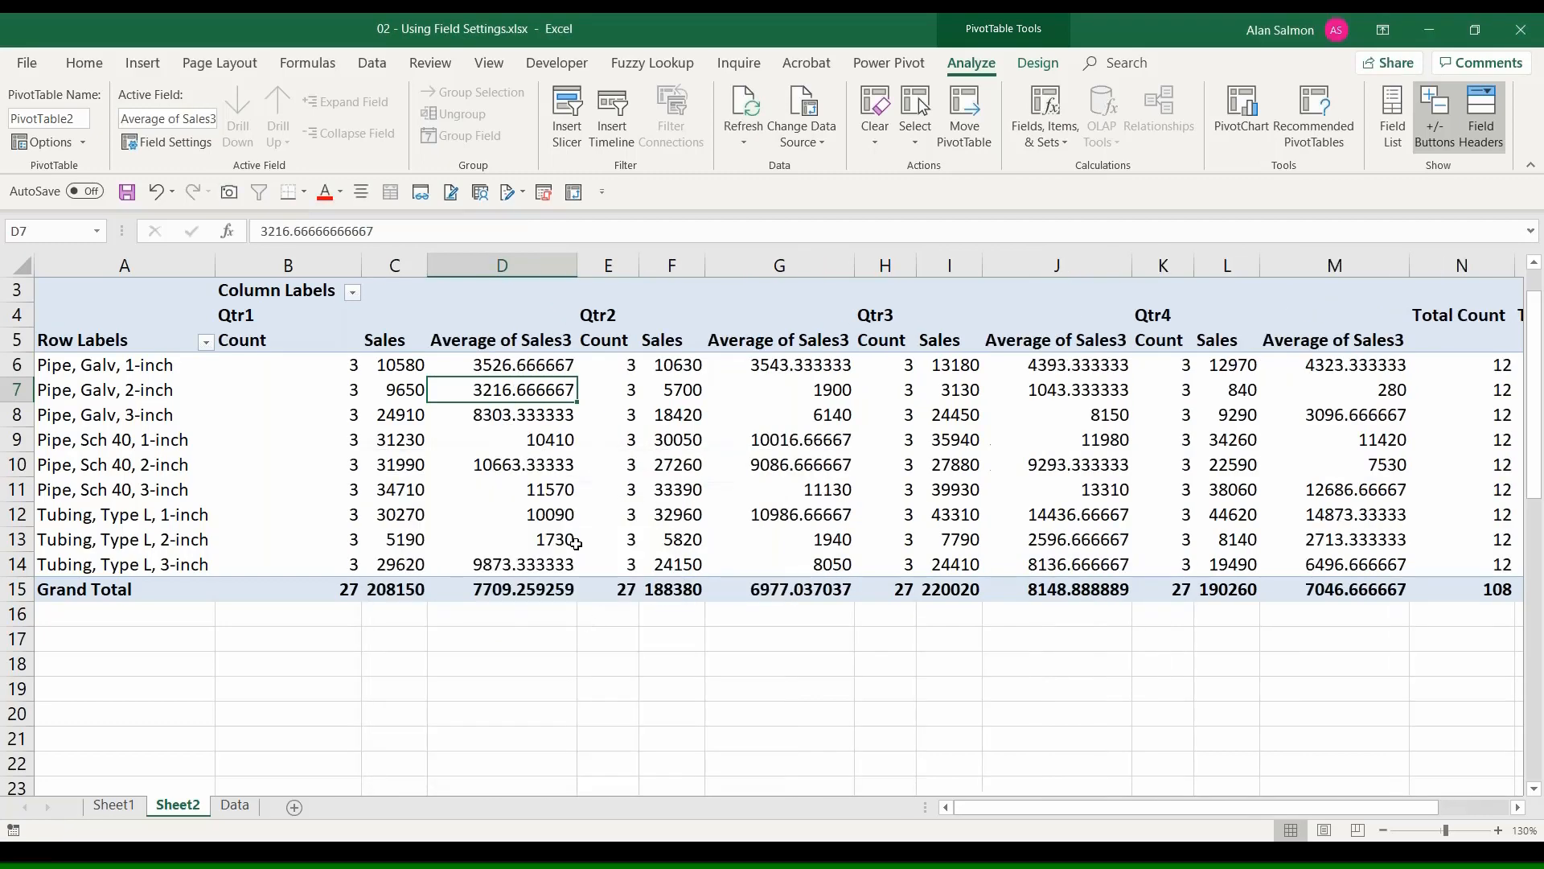
Rename the averaged Sales value field's header to "Average"
click(513, 339)
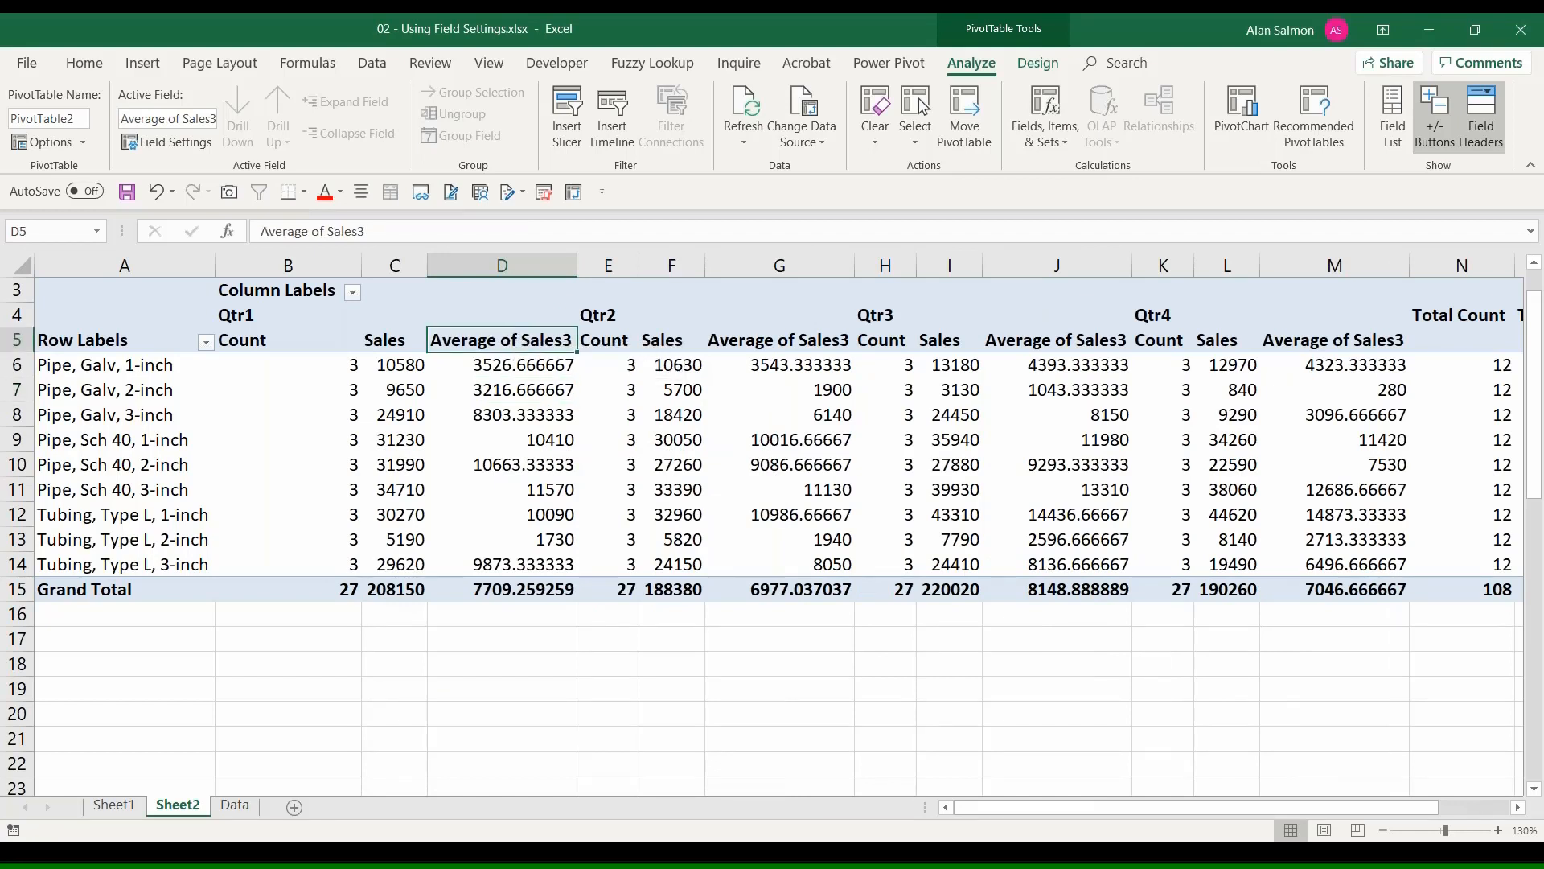
text(Avera)
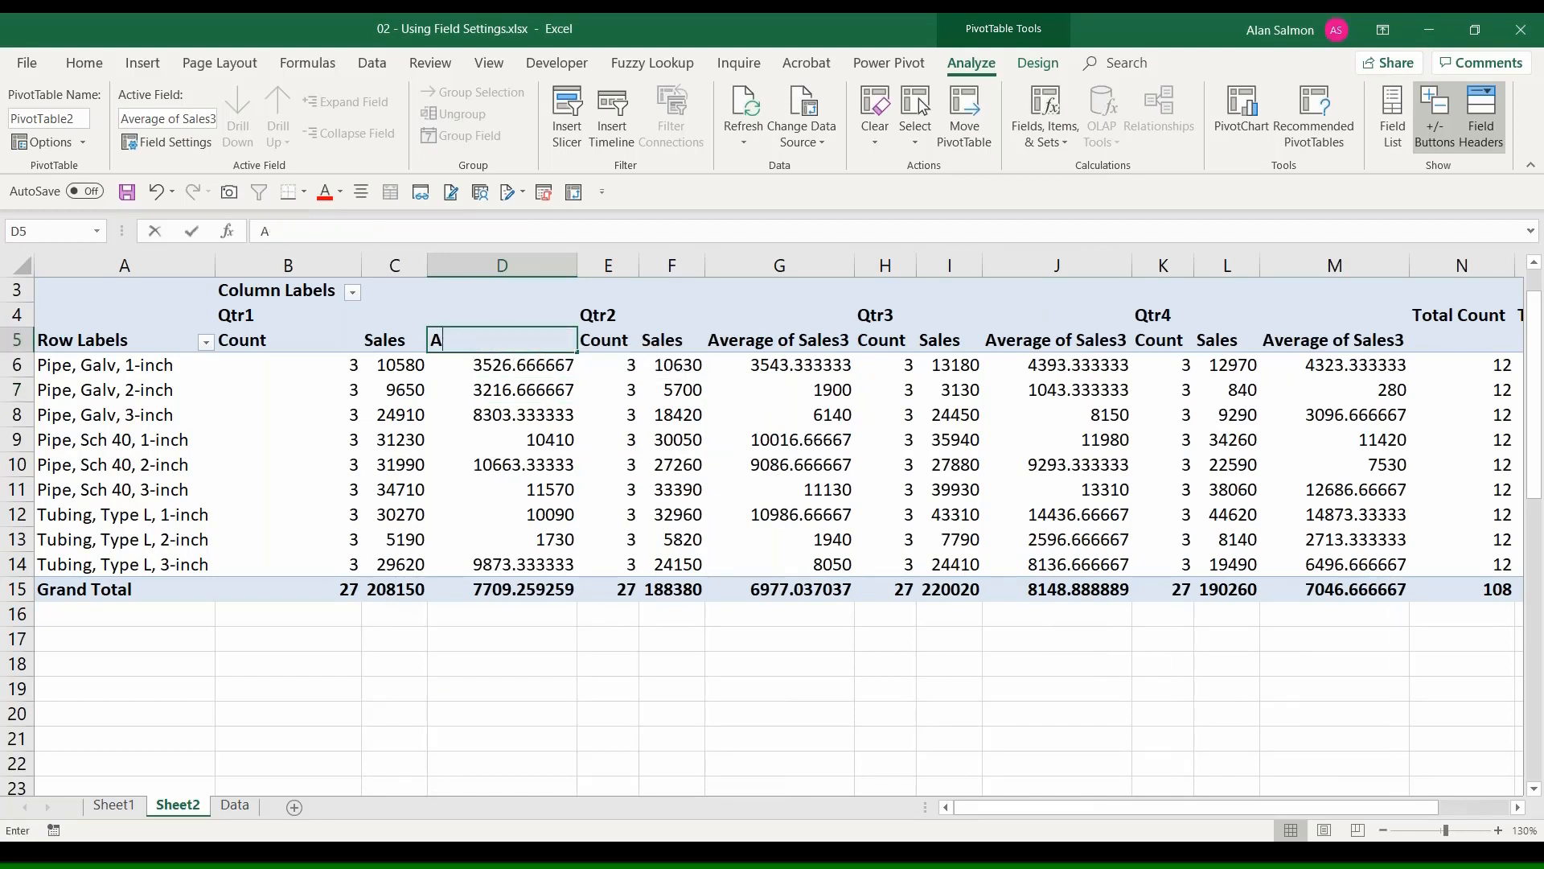
text(erage)
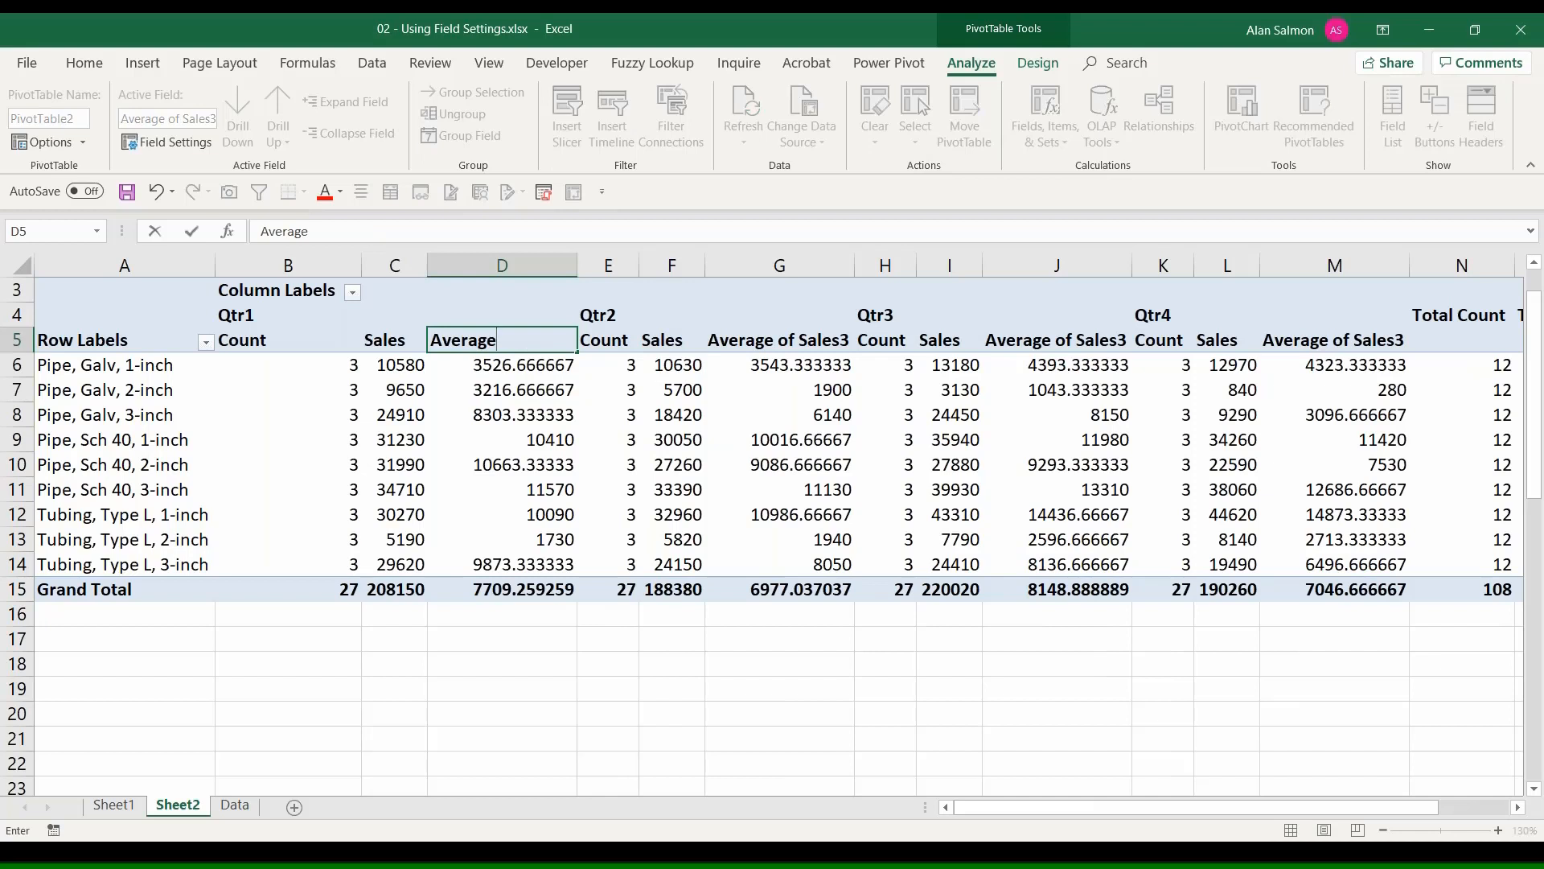
key(Return)
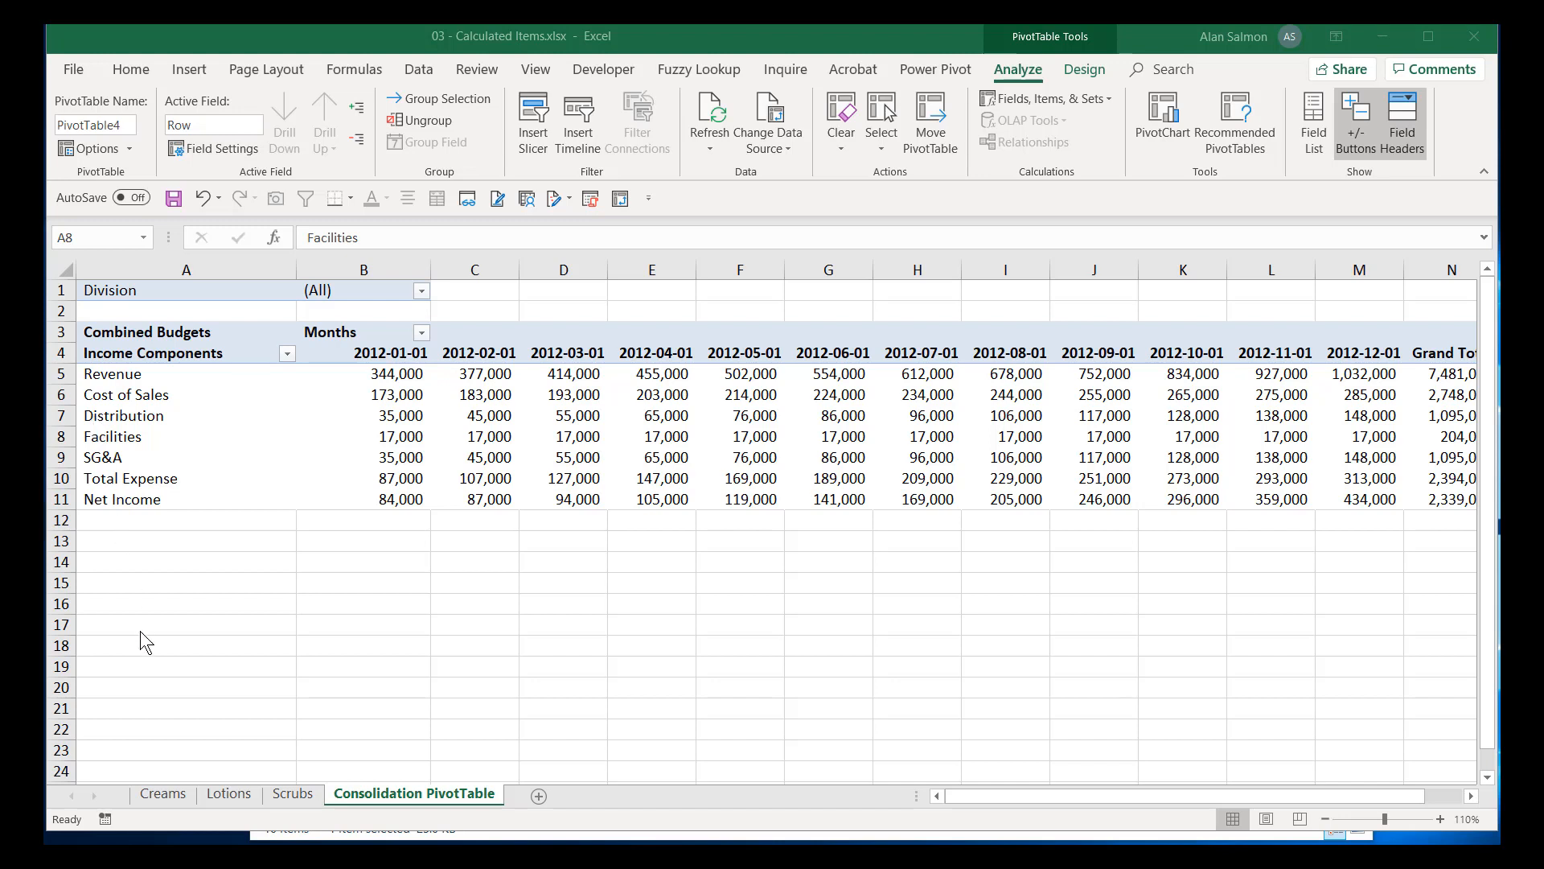
Examine the budget data on the Creams sheet of 03 - Calculated Items.xlsx and return to the Consolidation PivotTable sheet
click(181, 789)
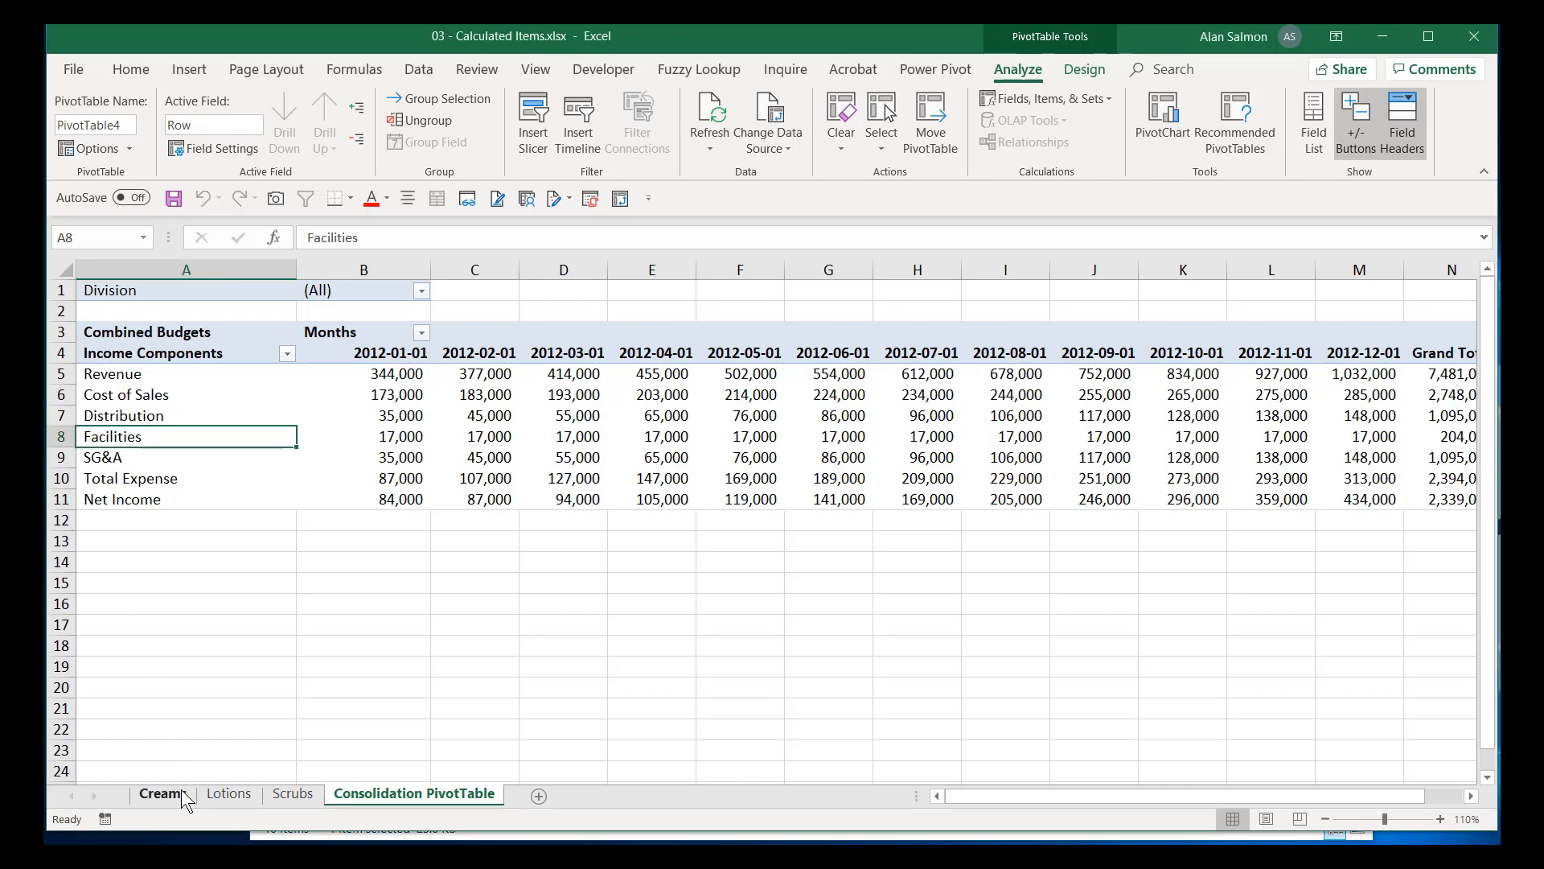
click(164, 794)
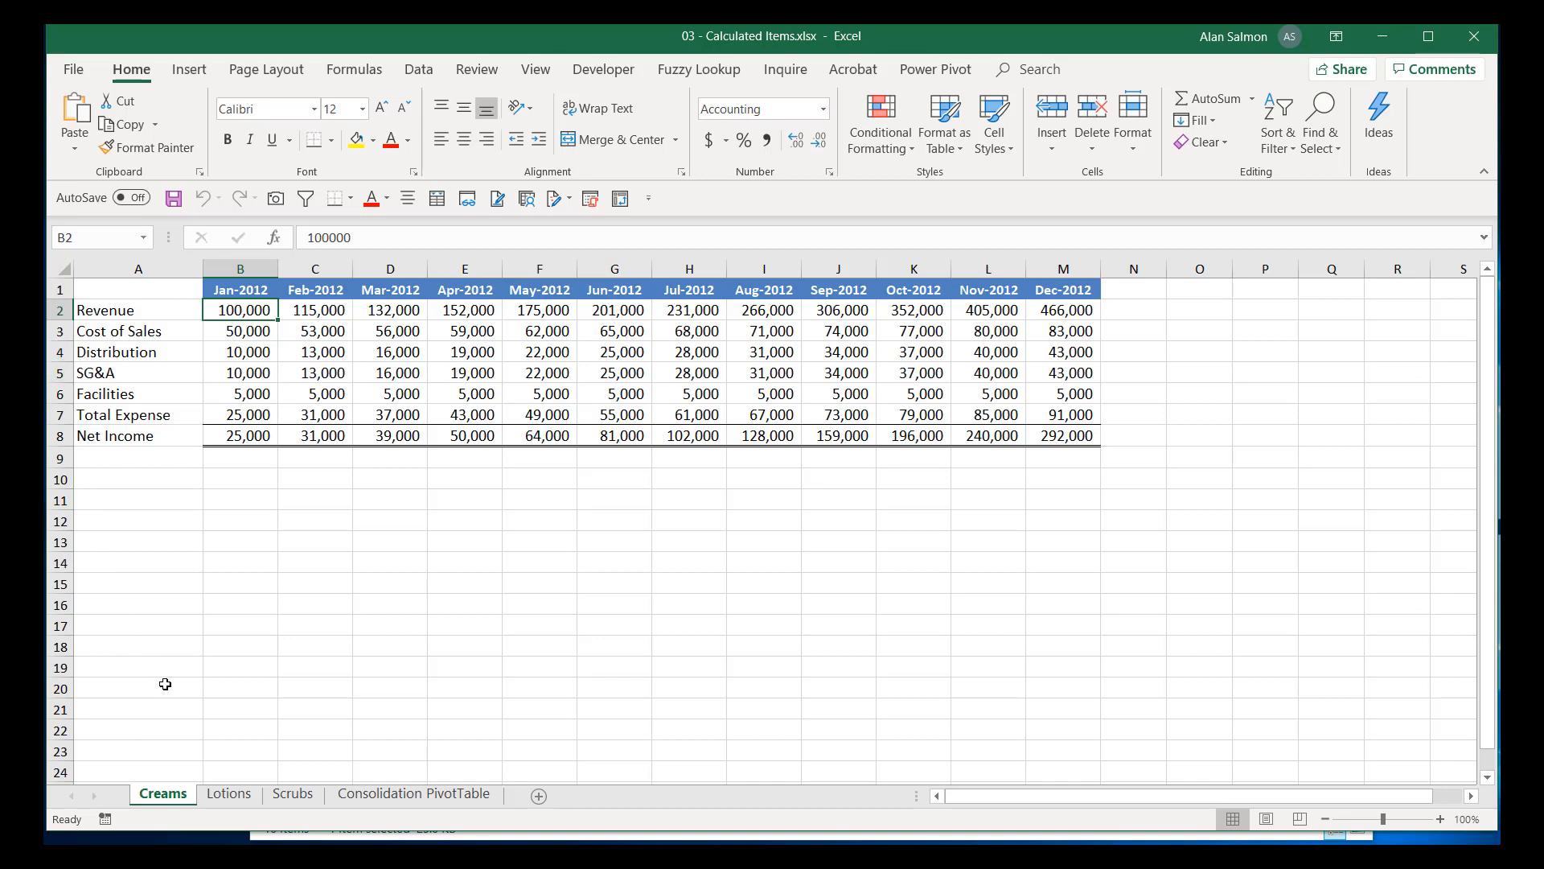
click(398, 794)
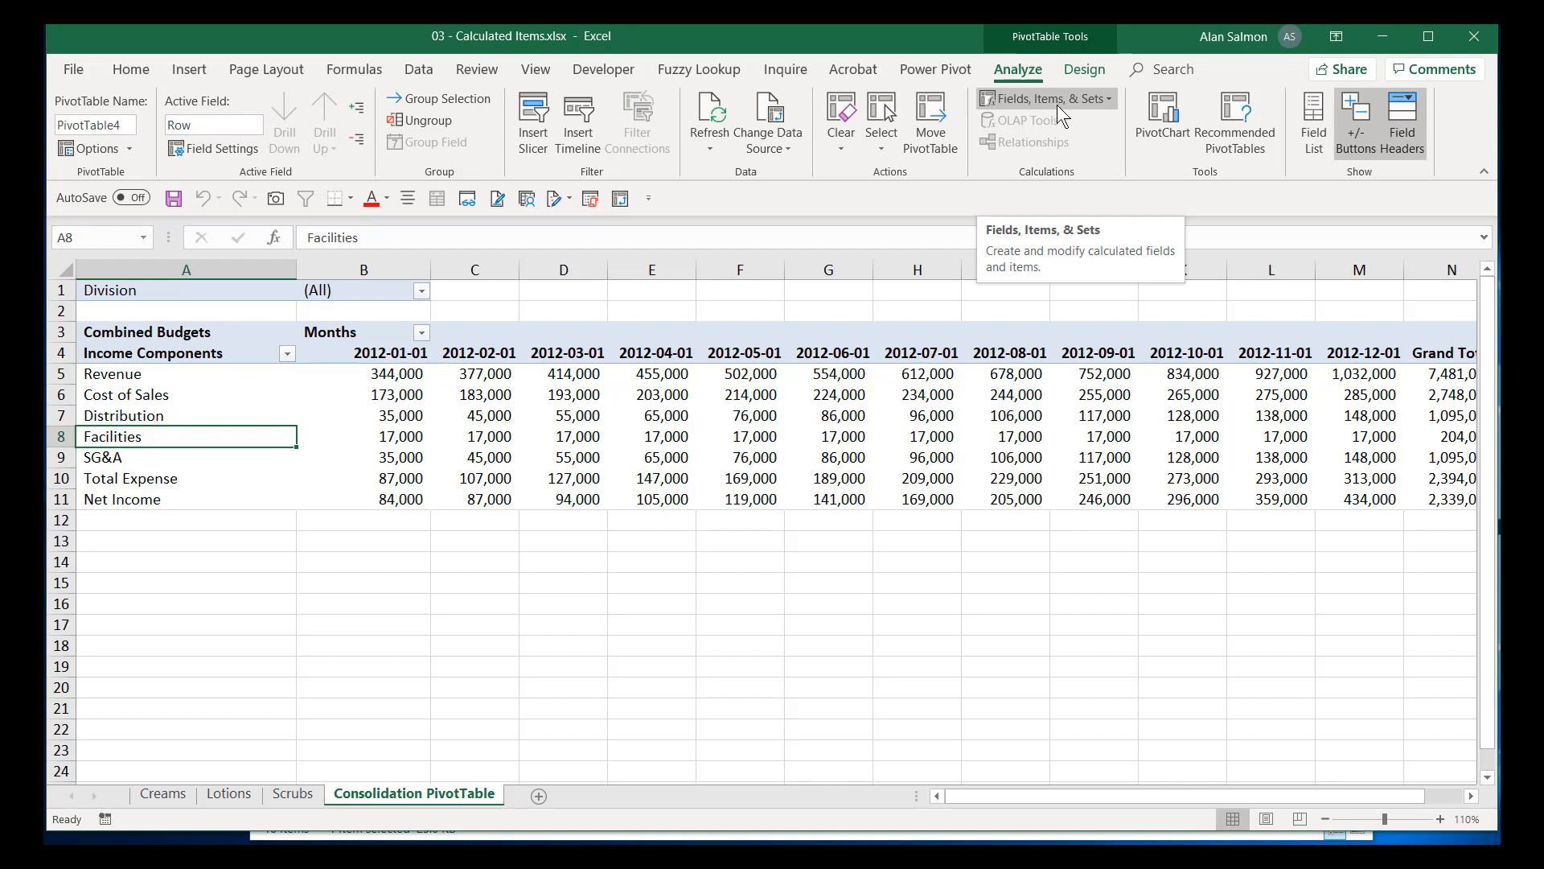
Insert a calculated item named GM among the Row items with the formula = Revenue - 'Cost of Sales'
click(1108, 99)
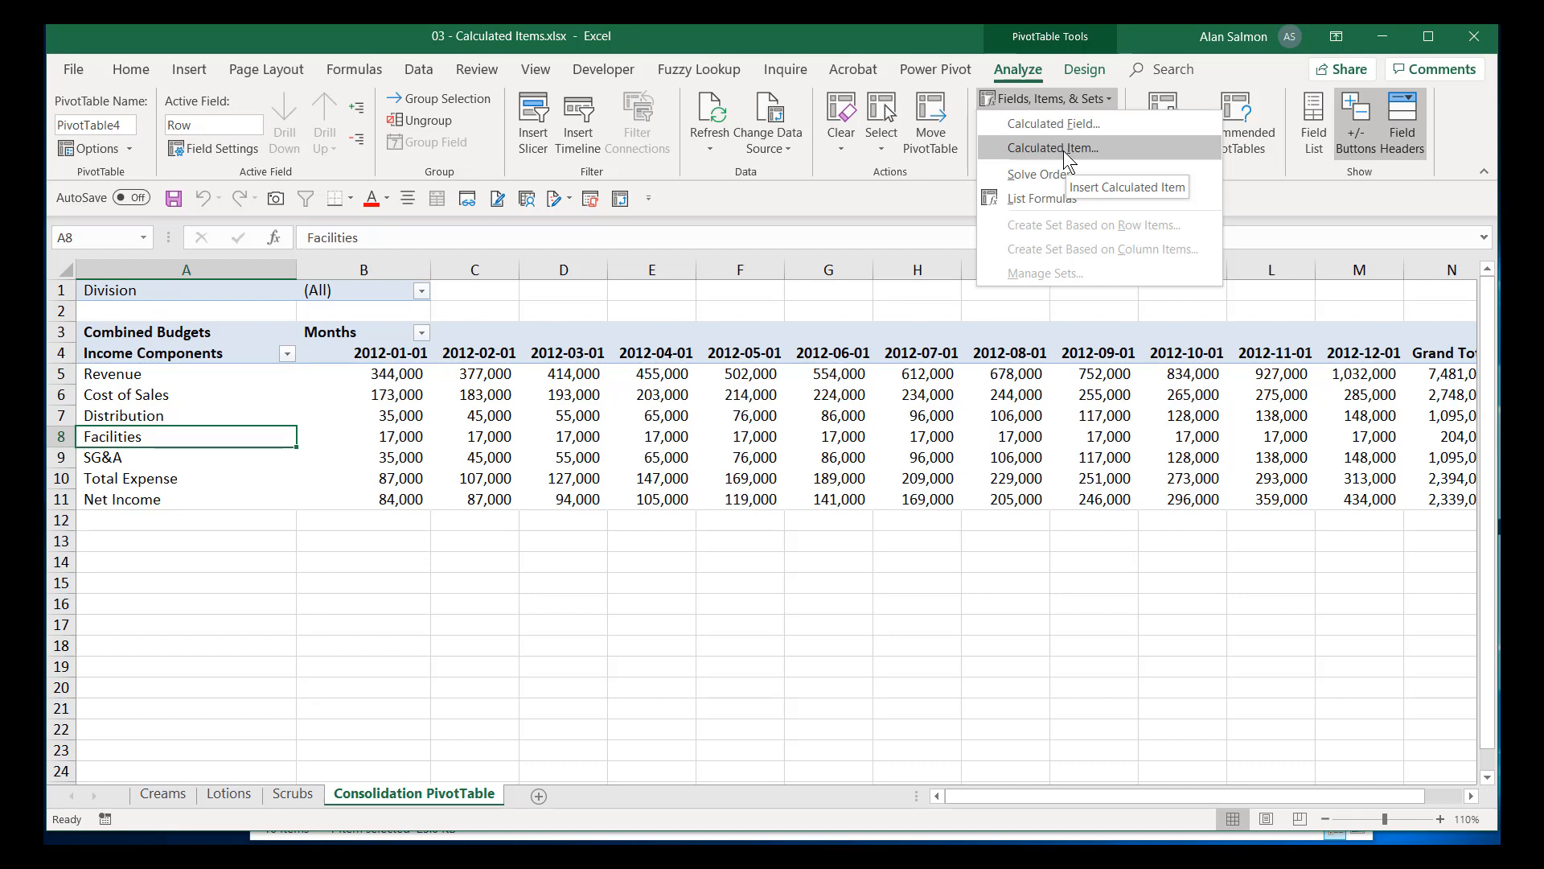
click(1063, 148)
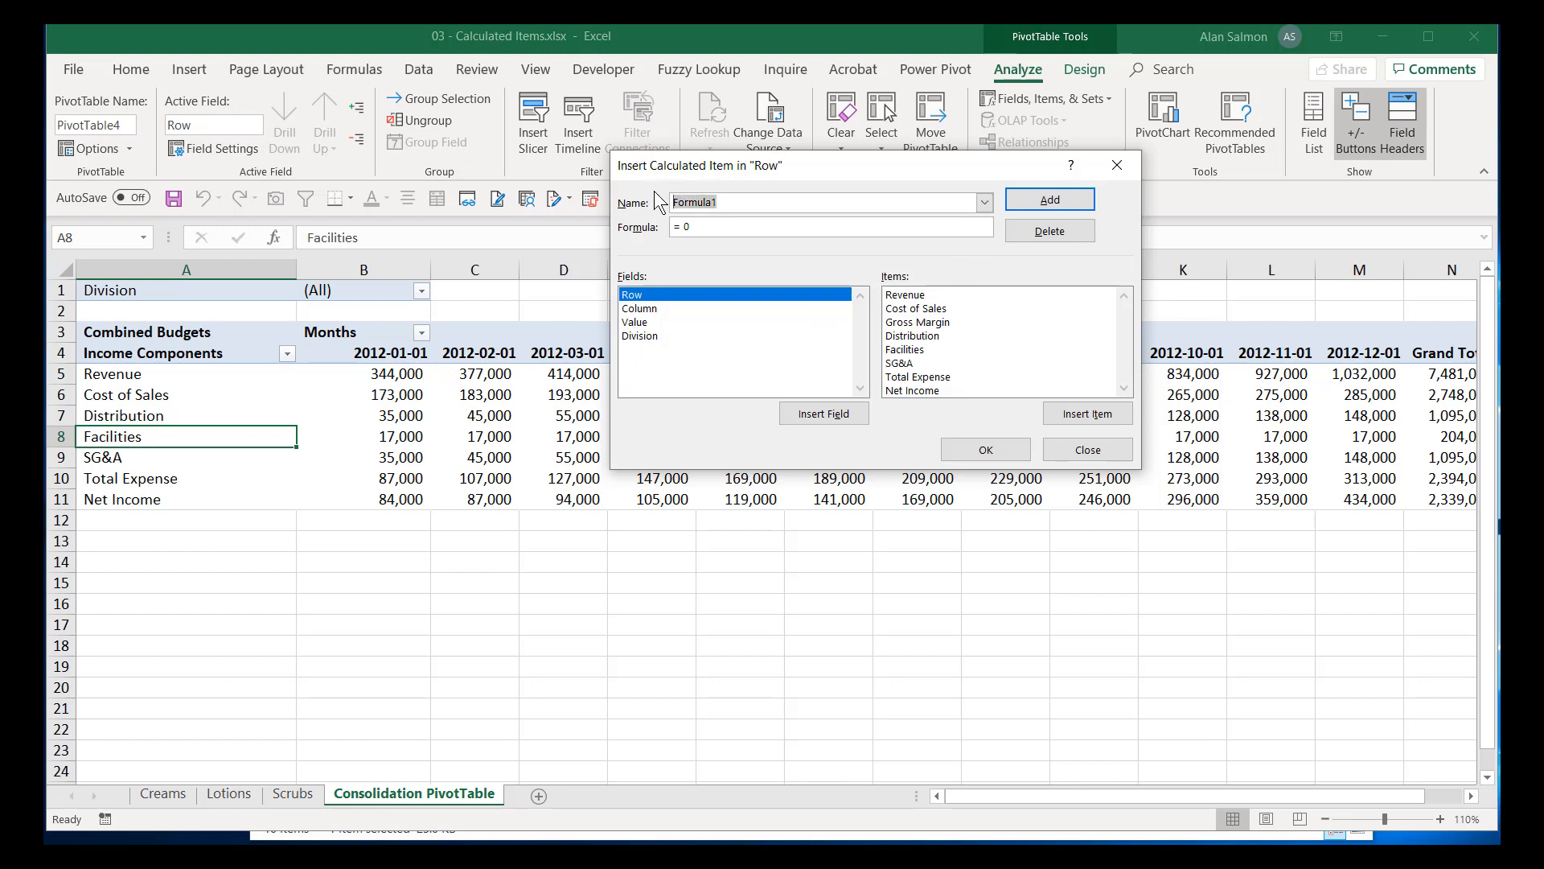
text(GM)
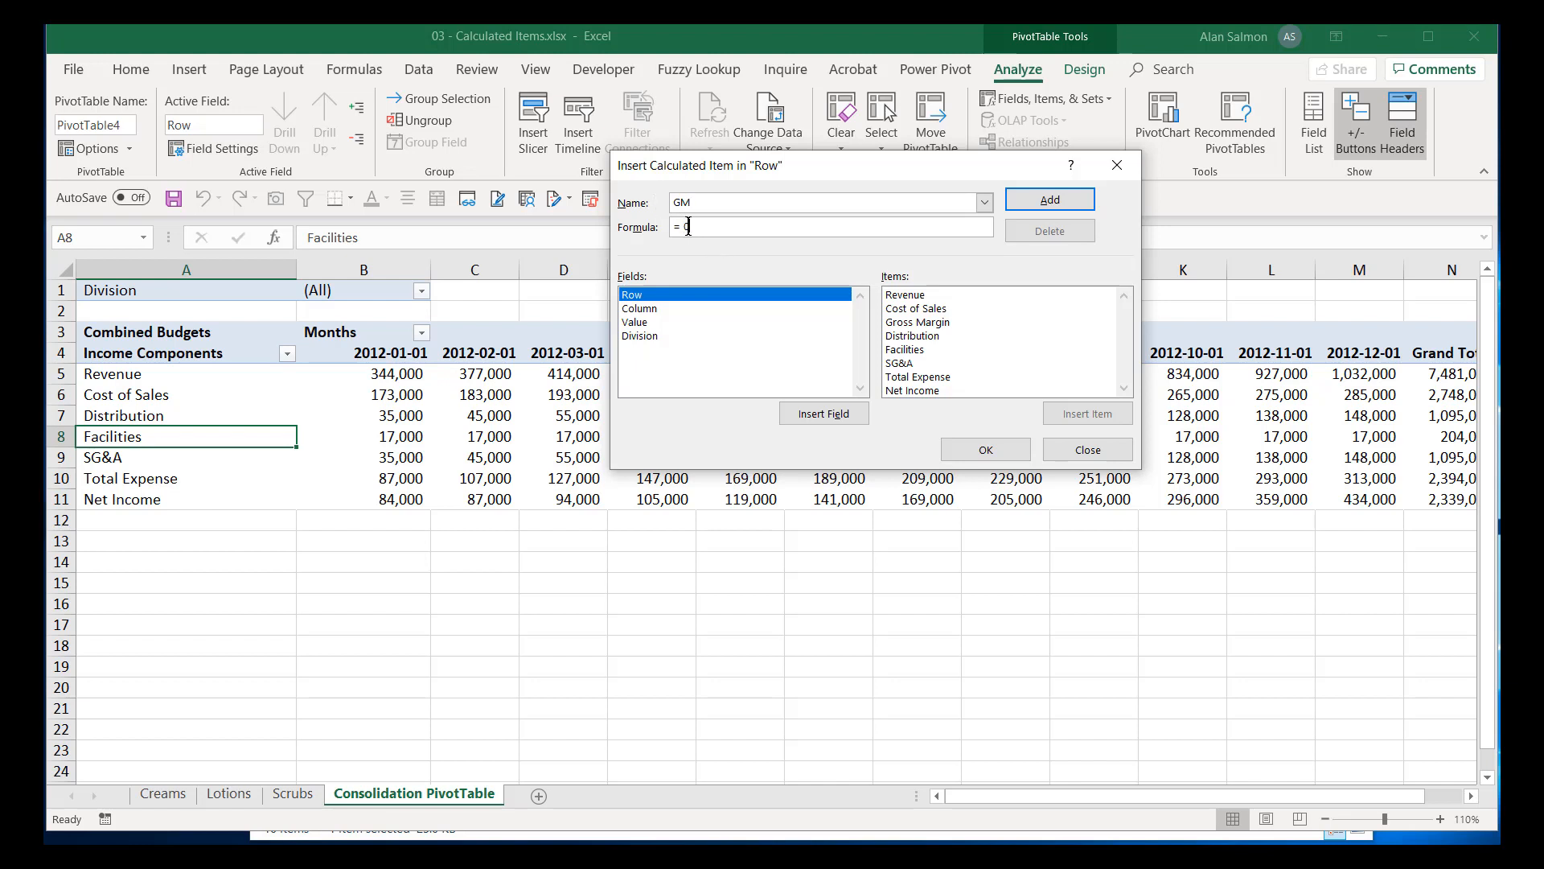
key(BackSpace)
key(BackSpace)
click(914, 296)
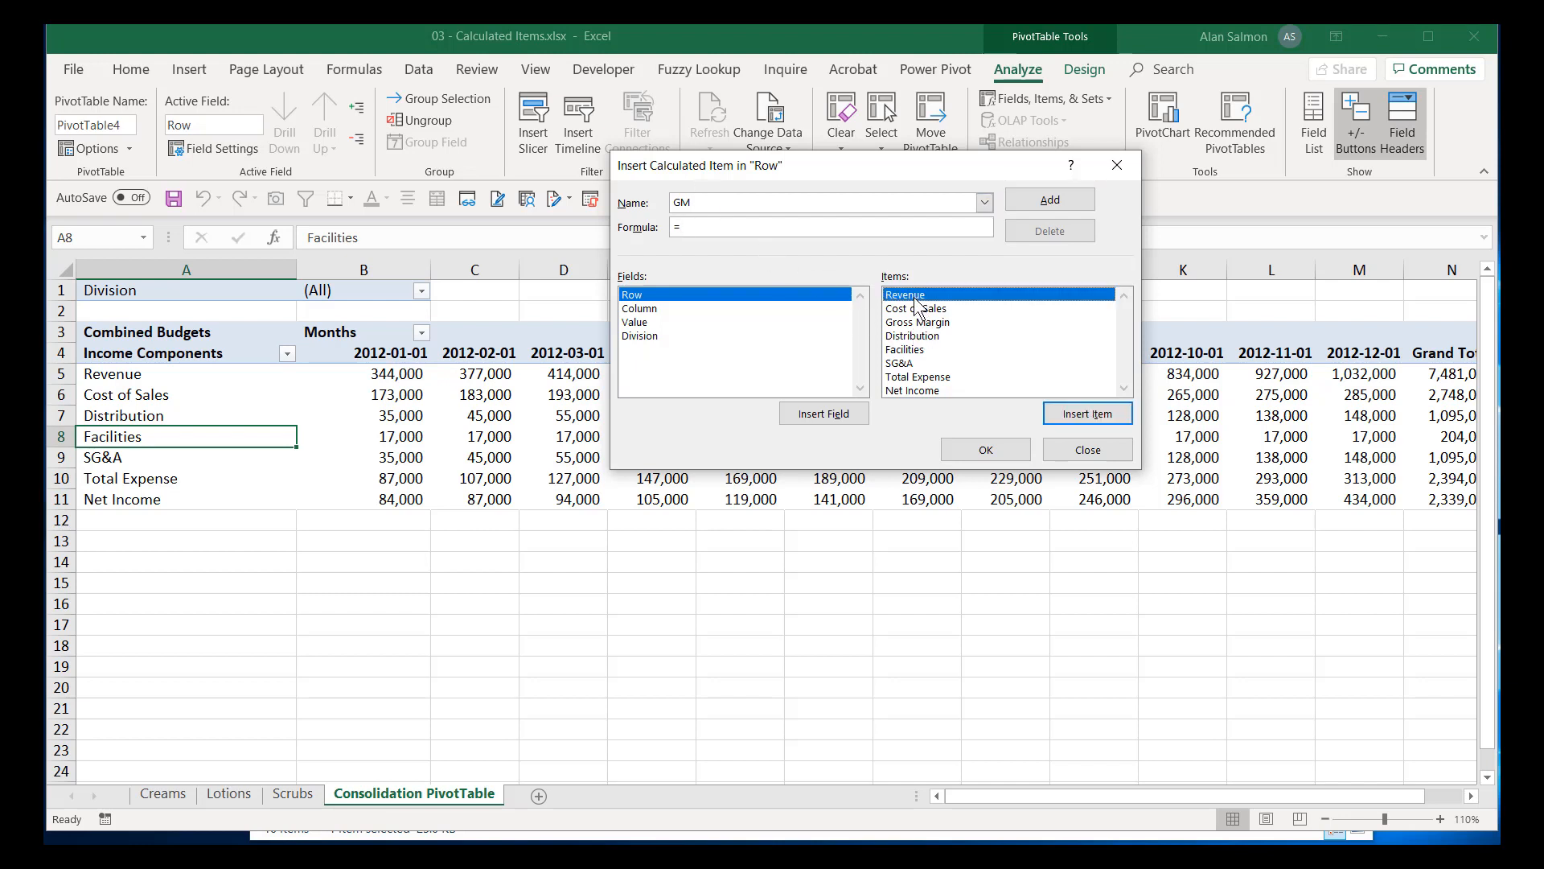
click(1088, 413)
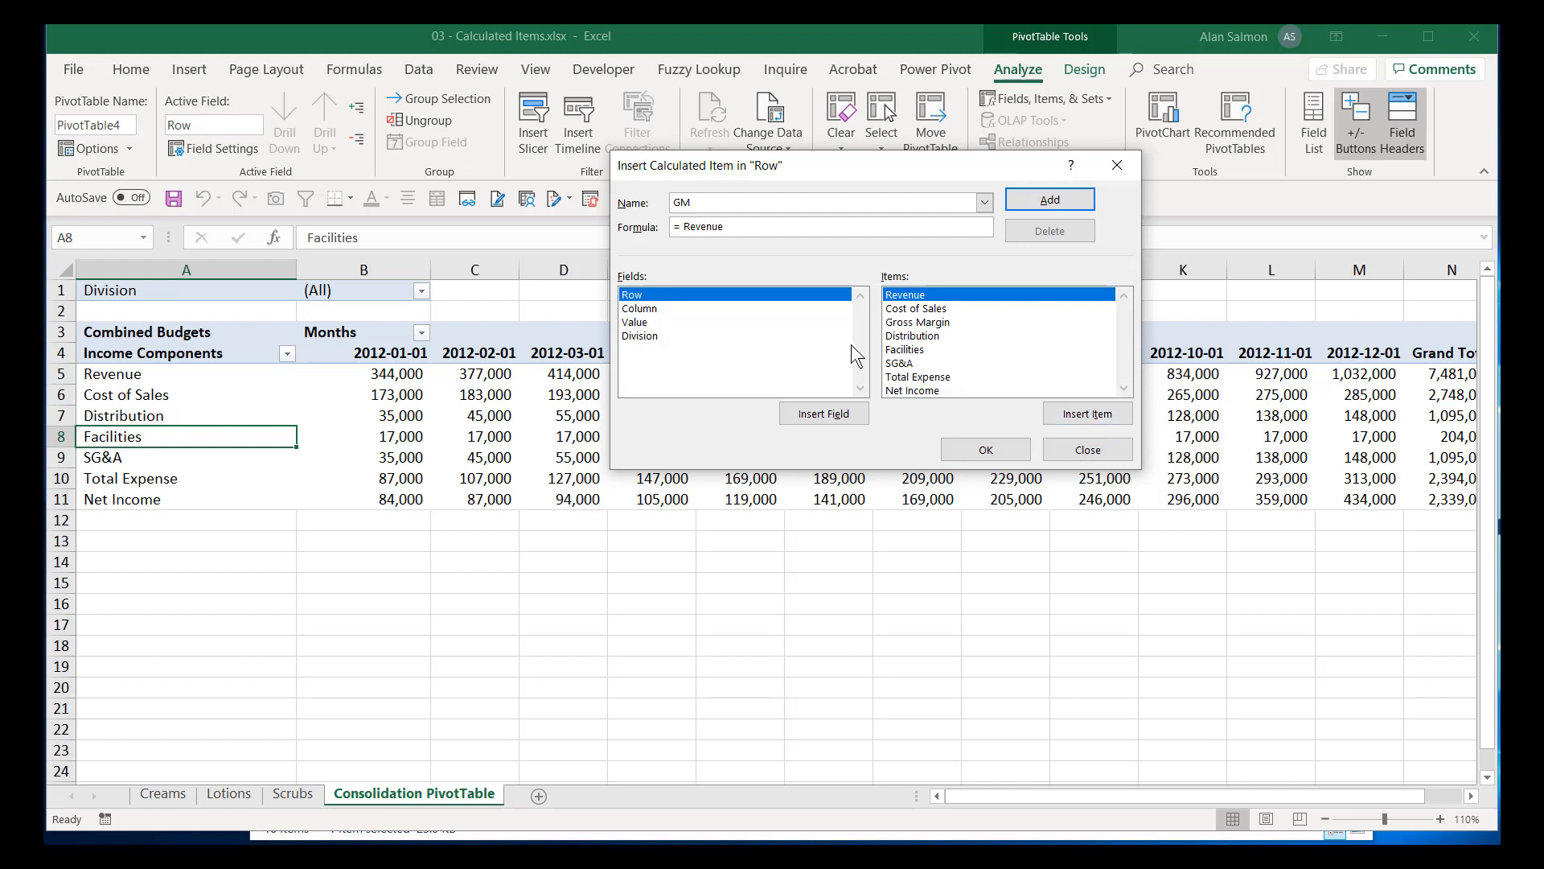
text(-)
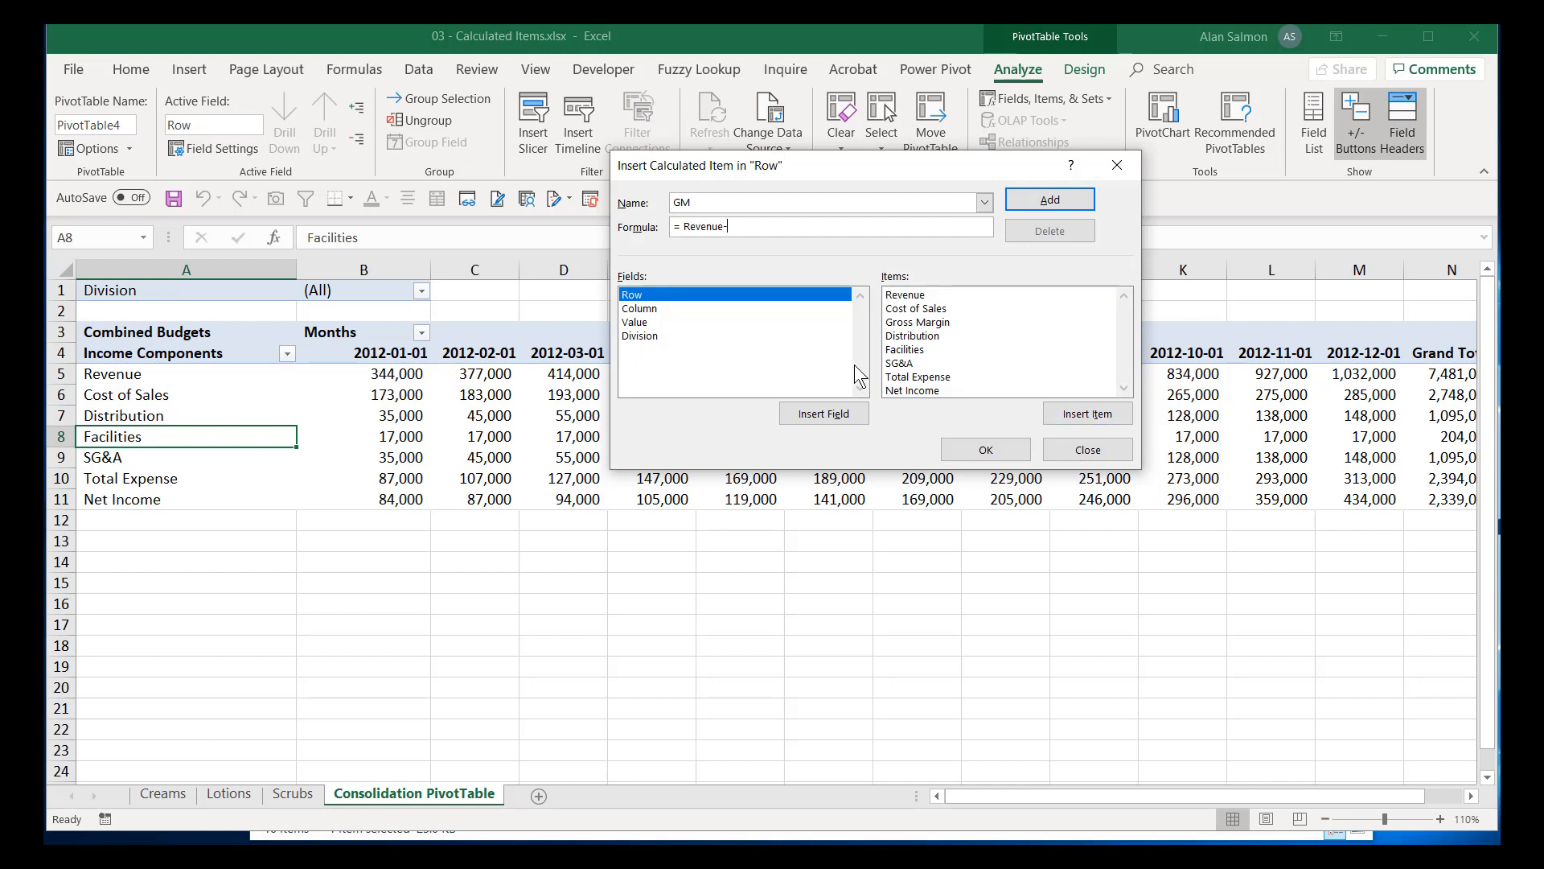
click(923, 309)
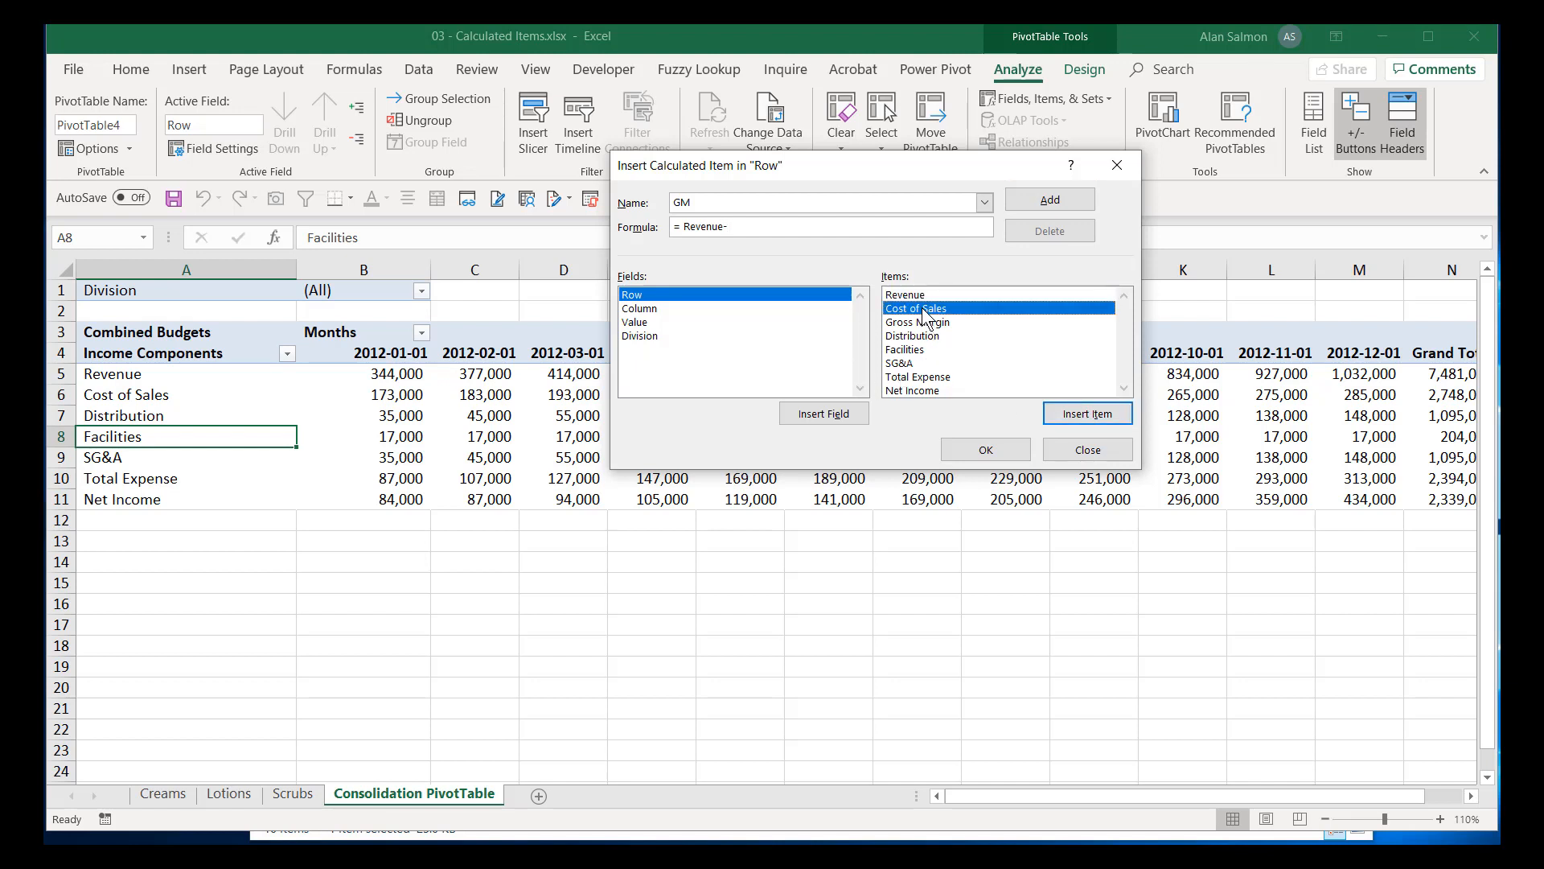
click(1084, 415)
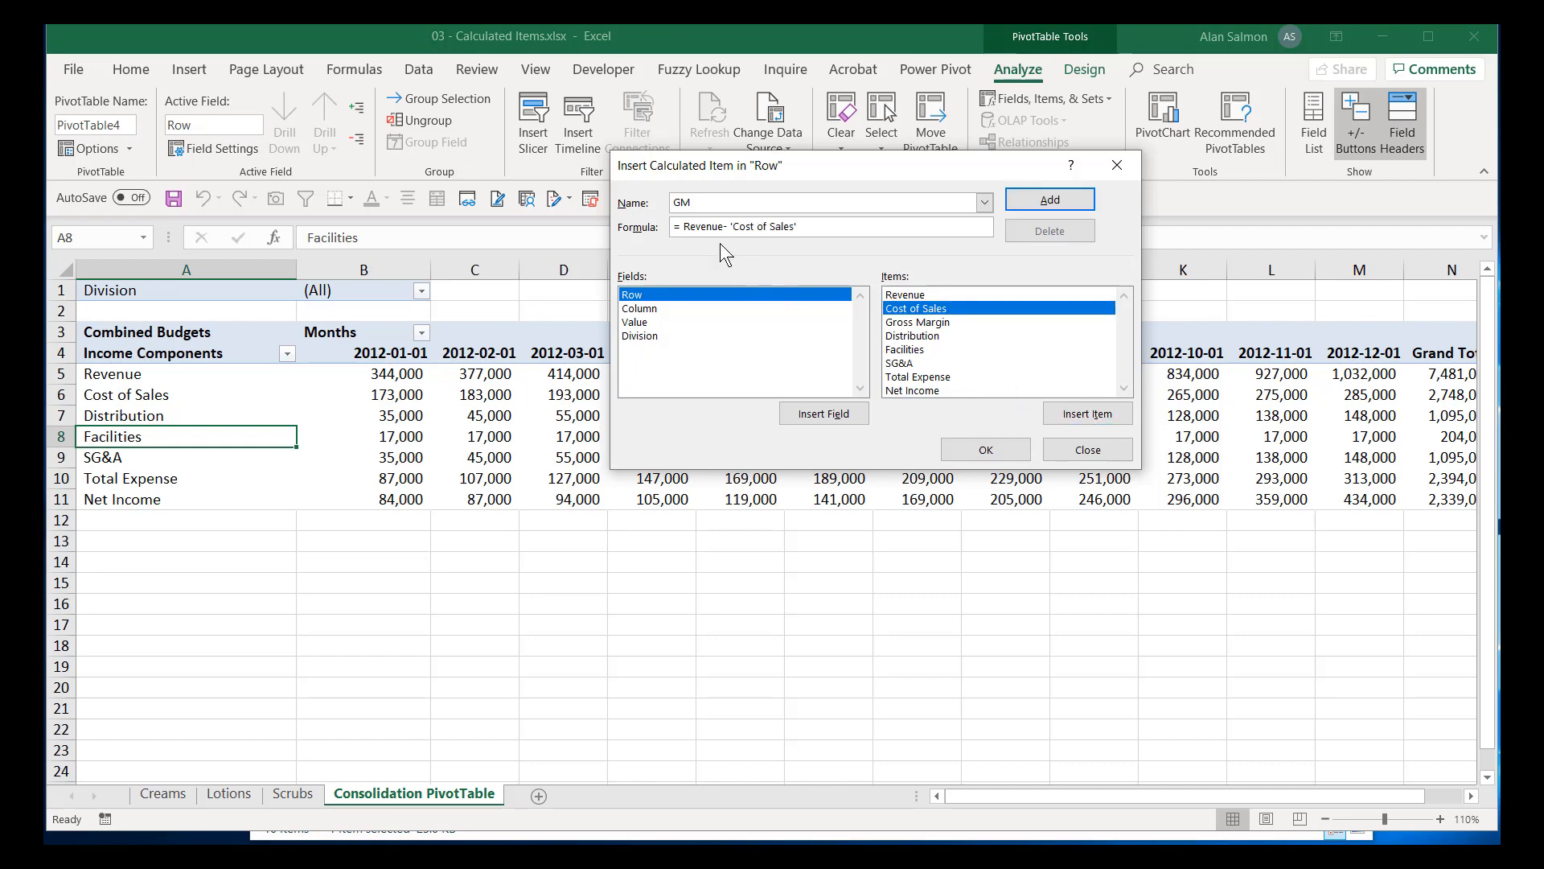
click(998, 451)
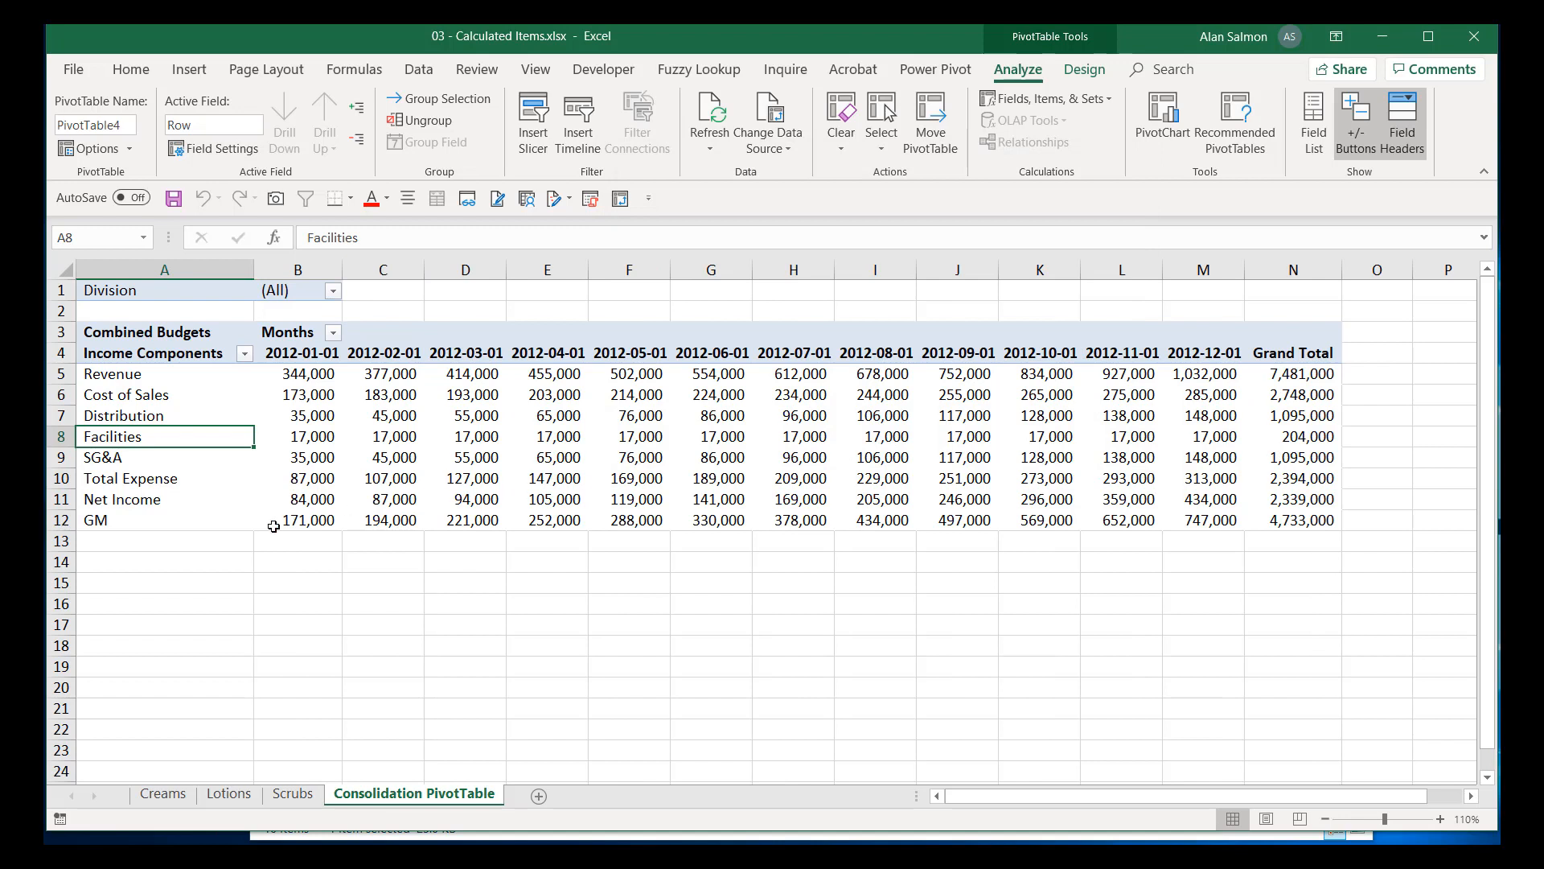
Move the GM row directly below Cost of Sales, above Distribution
click(103, 521)
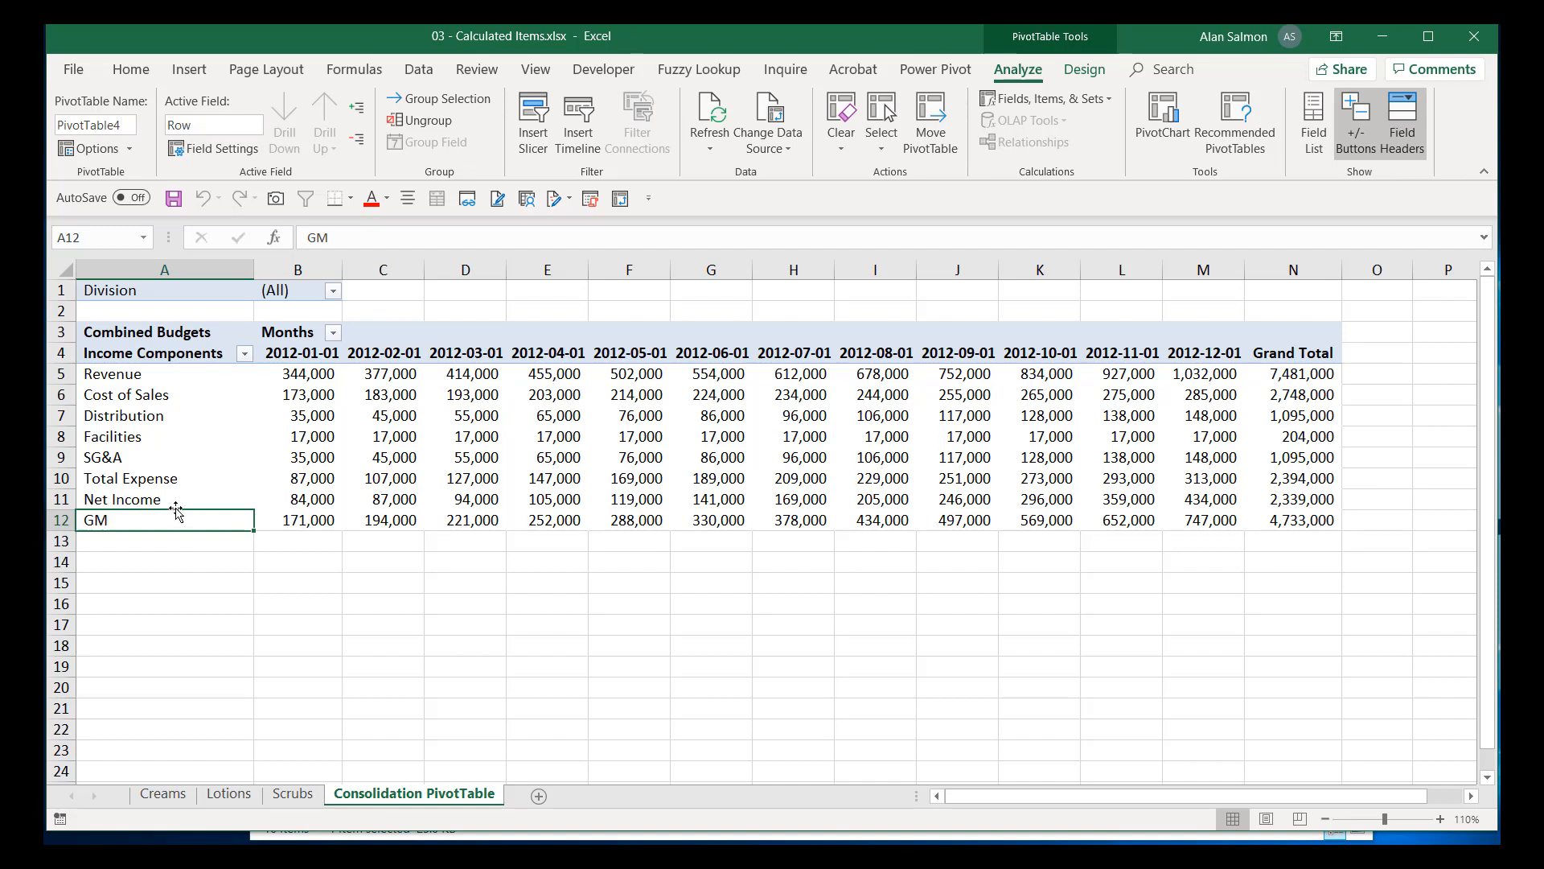
drag(176, 509, 178, 416)
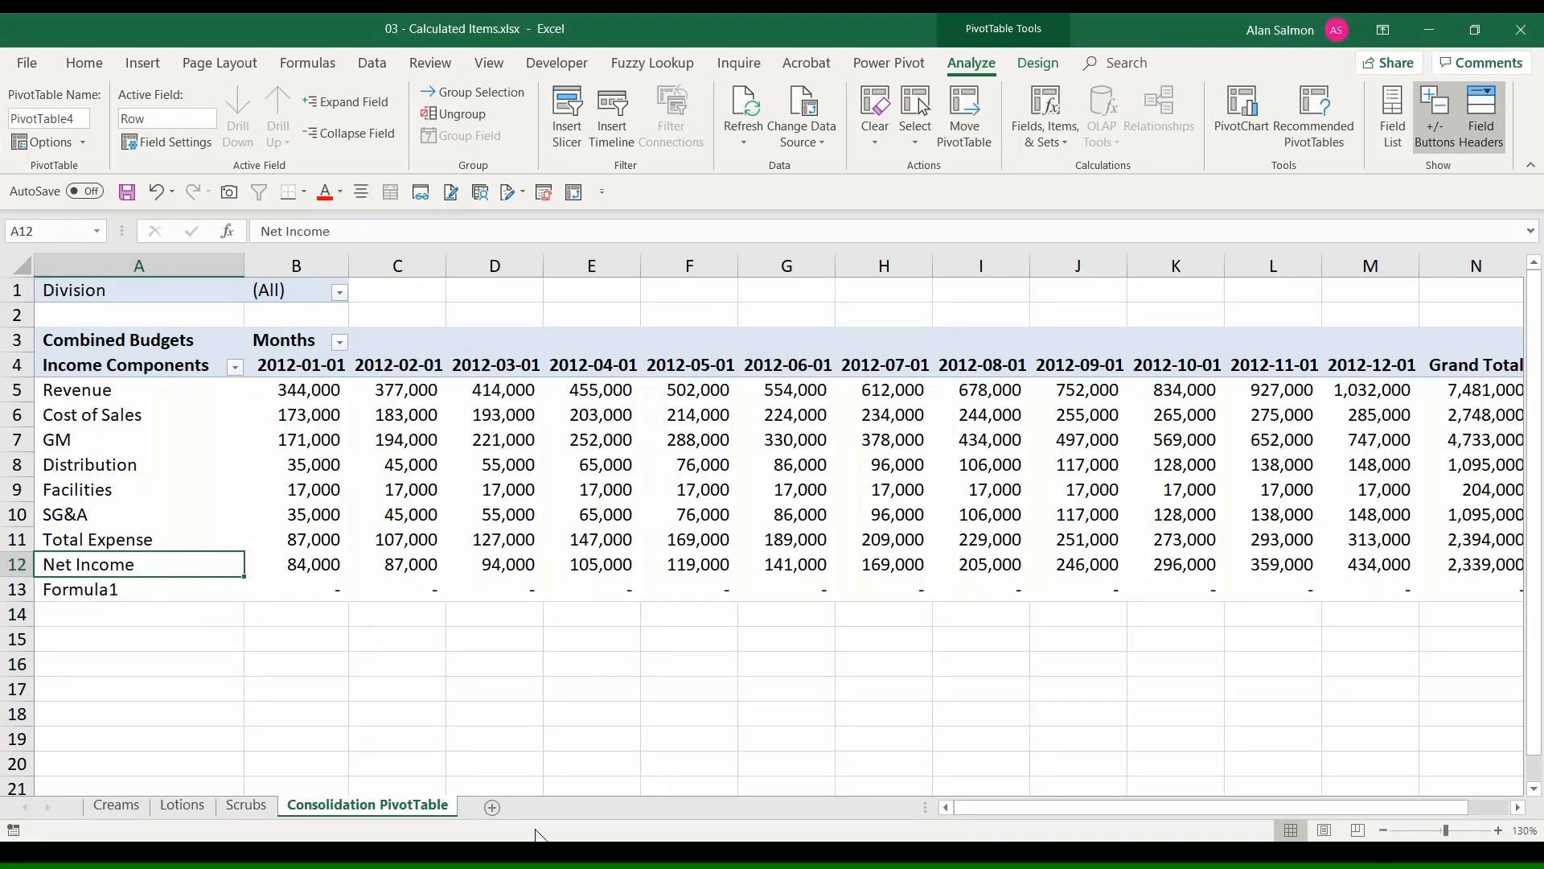
Switch to the 04 - Calculated Field.xlsx workbook, examine the report on the Finished sheet and return to Sheet2
click(538, 852)
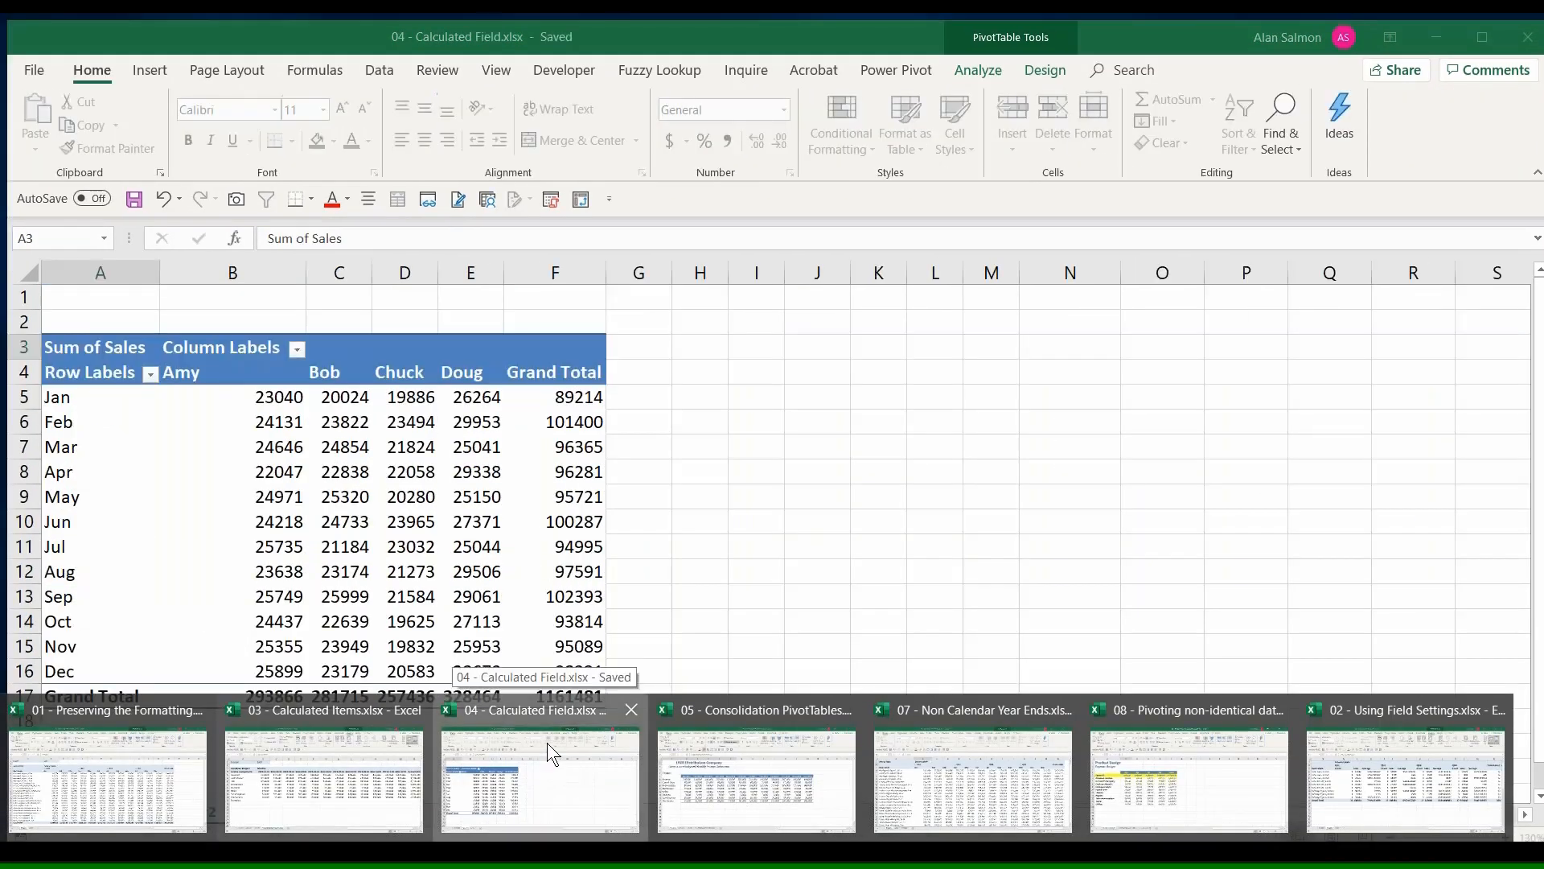
click(547, 742)
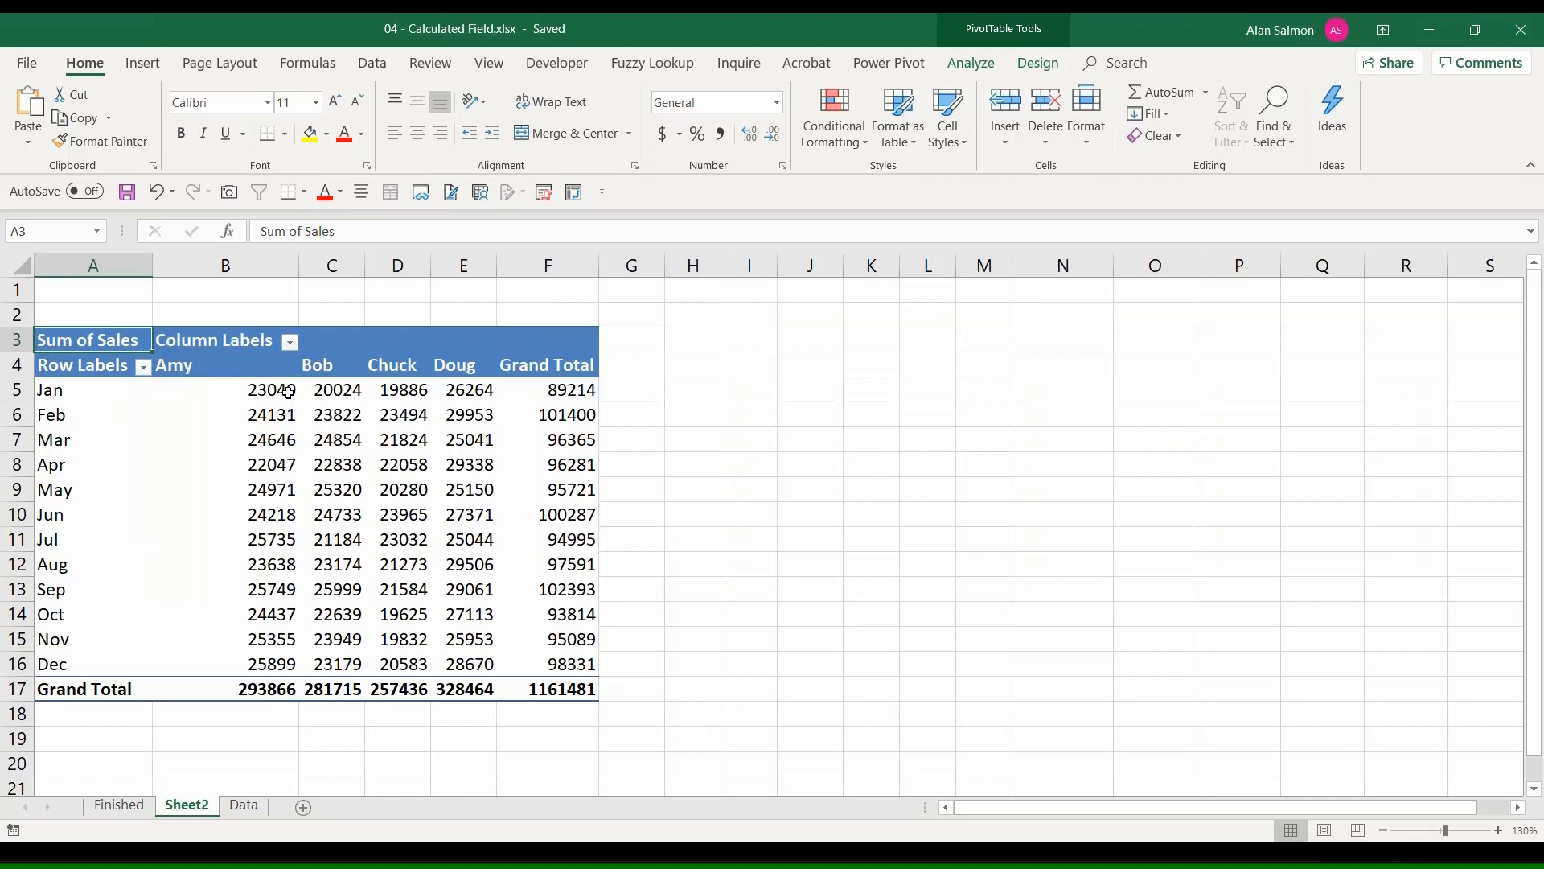
mouse_move(236, 396)
click(123, 803)
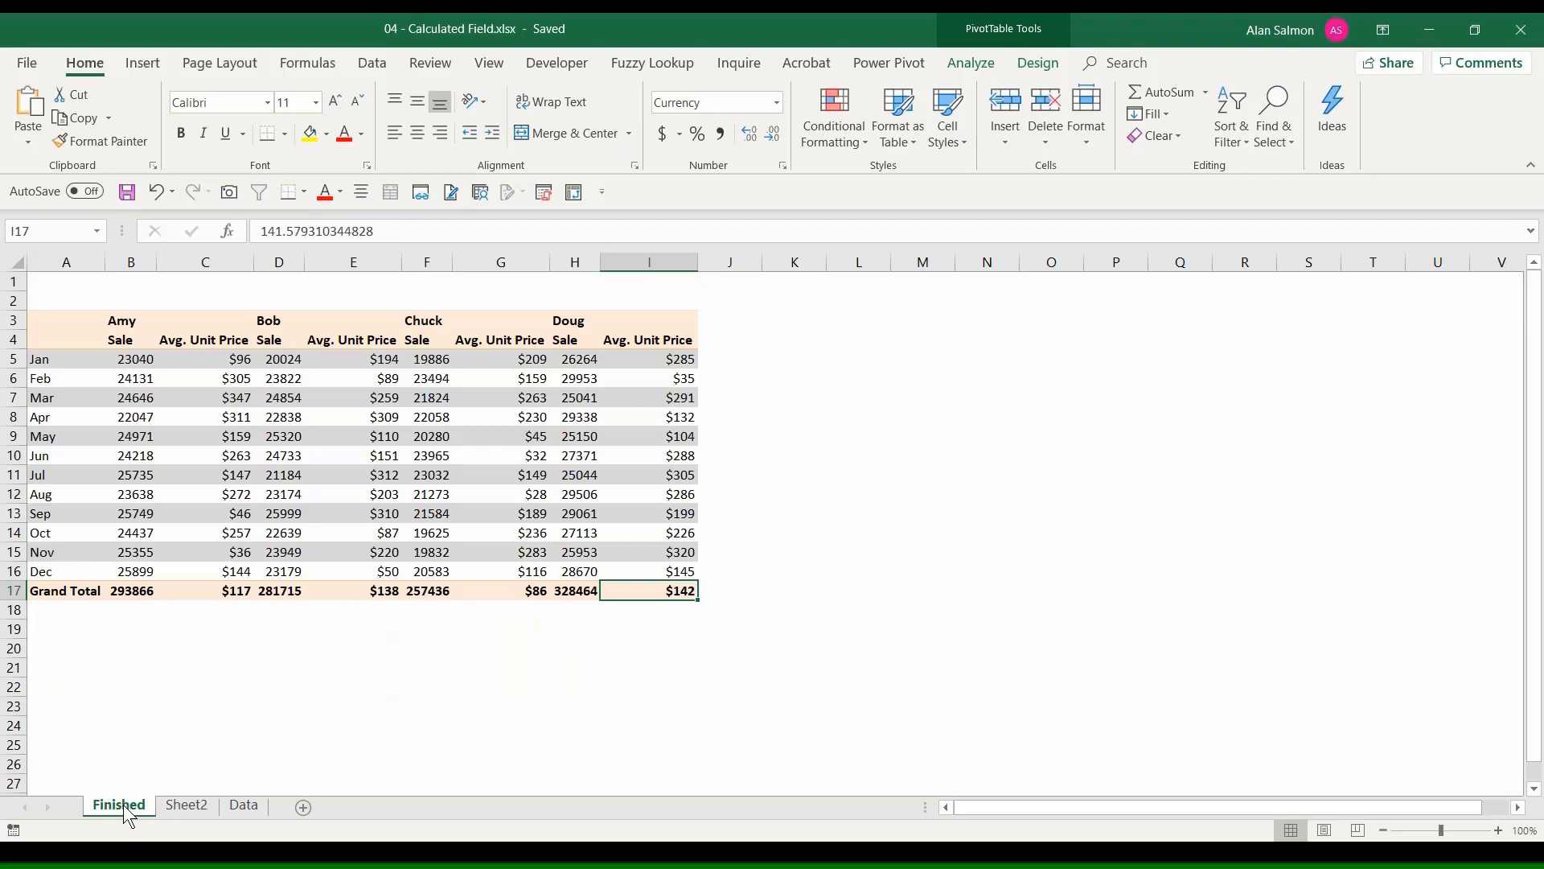
click(195, 806)
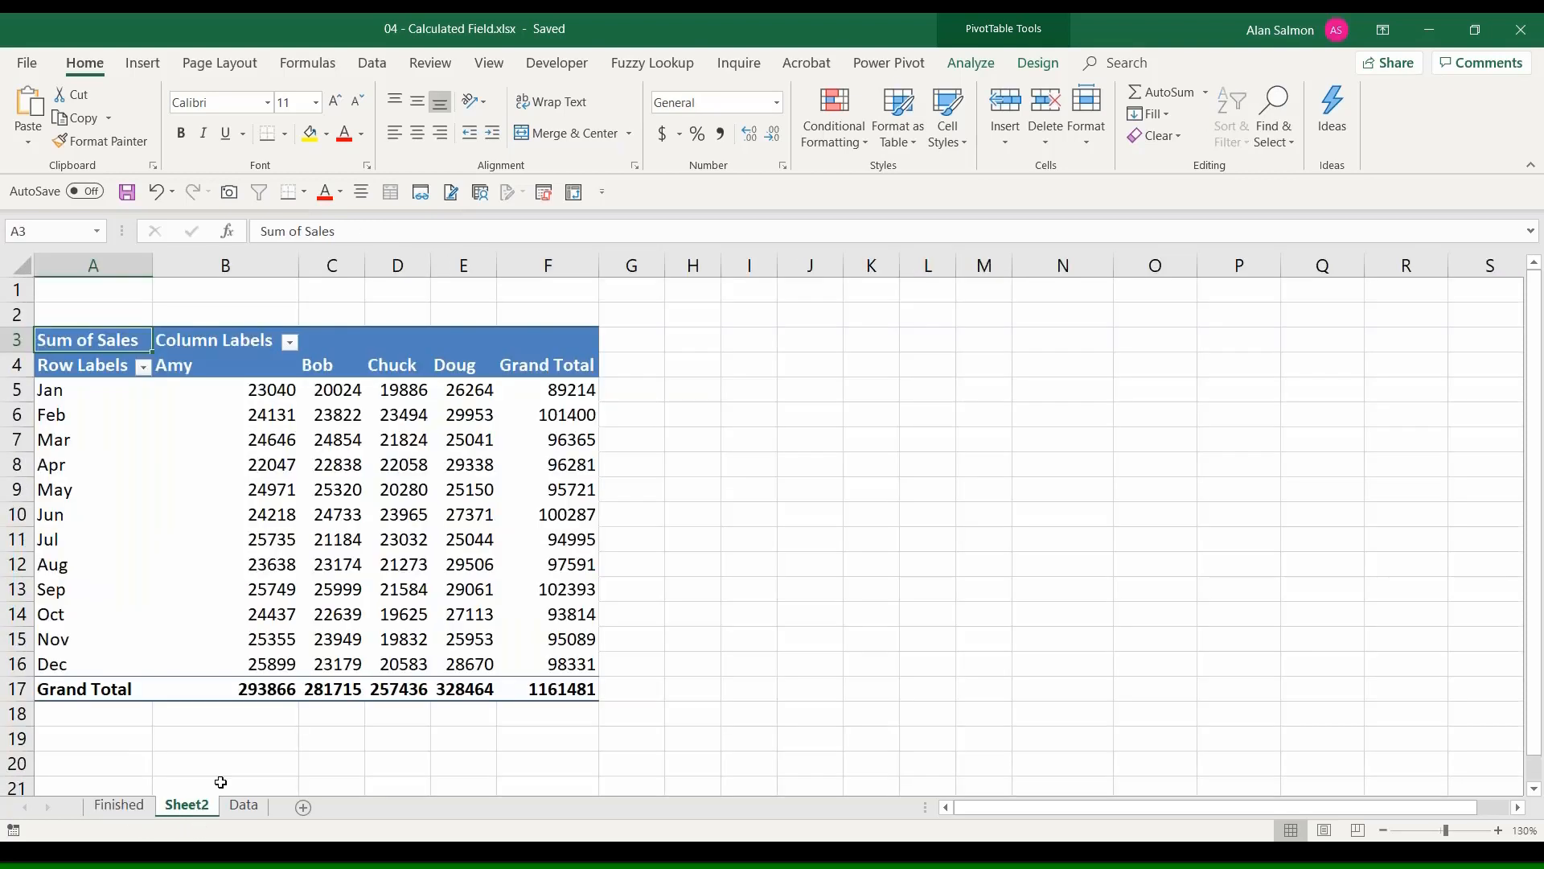
Insert a calculated field named Average into the Sheet2 PivotTable with the formula = Sales/ 'Units Sold'
click(281, 417)
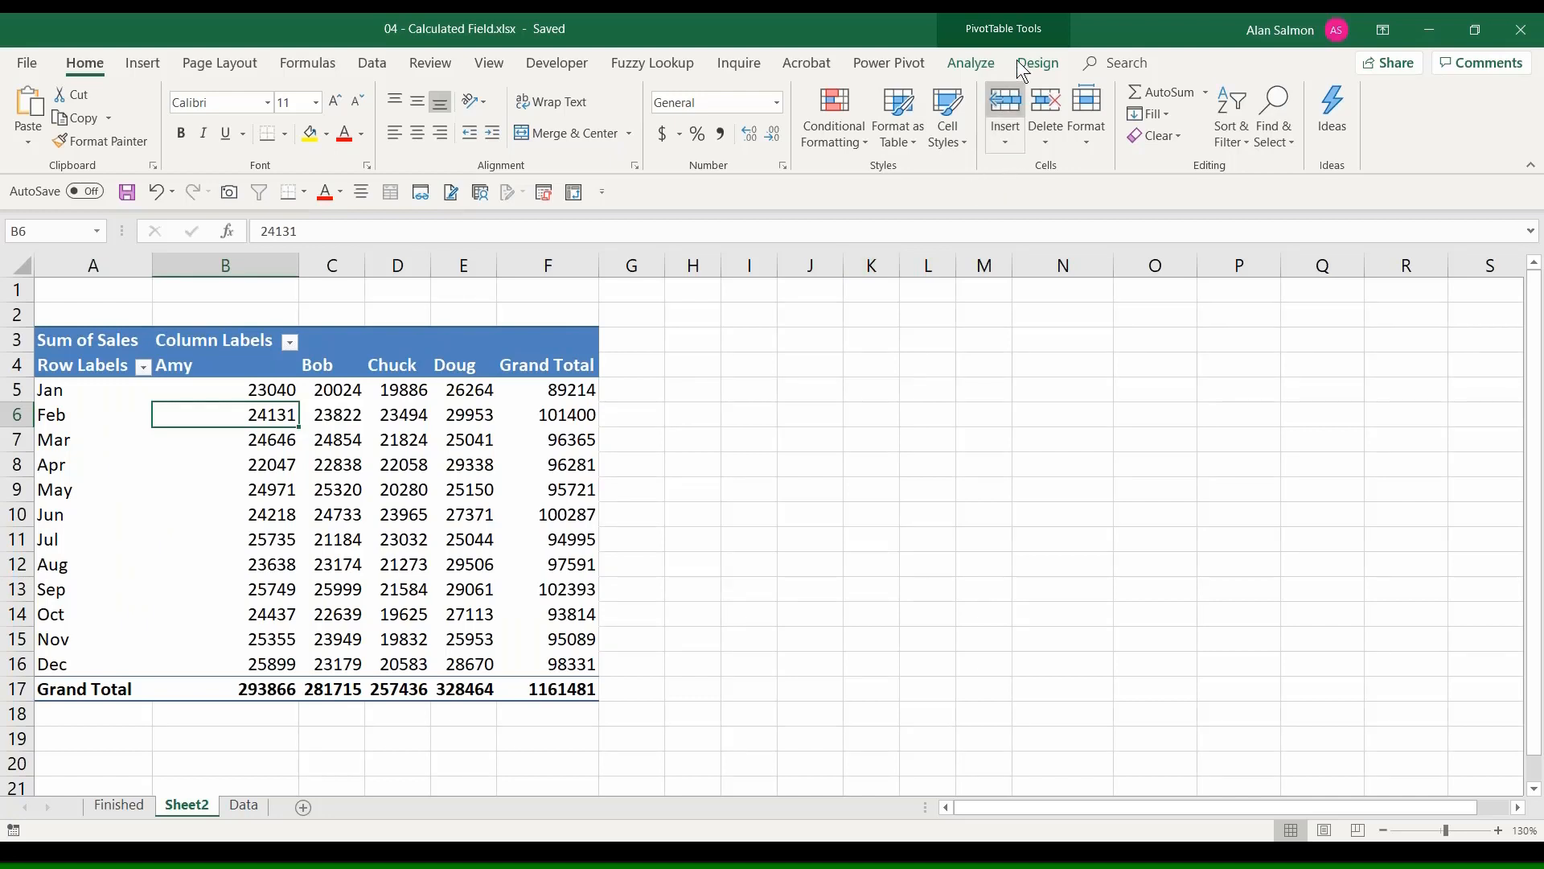
click(1019, 25)
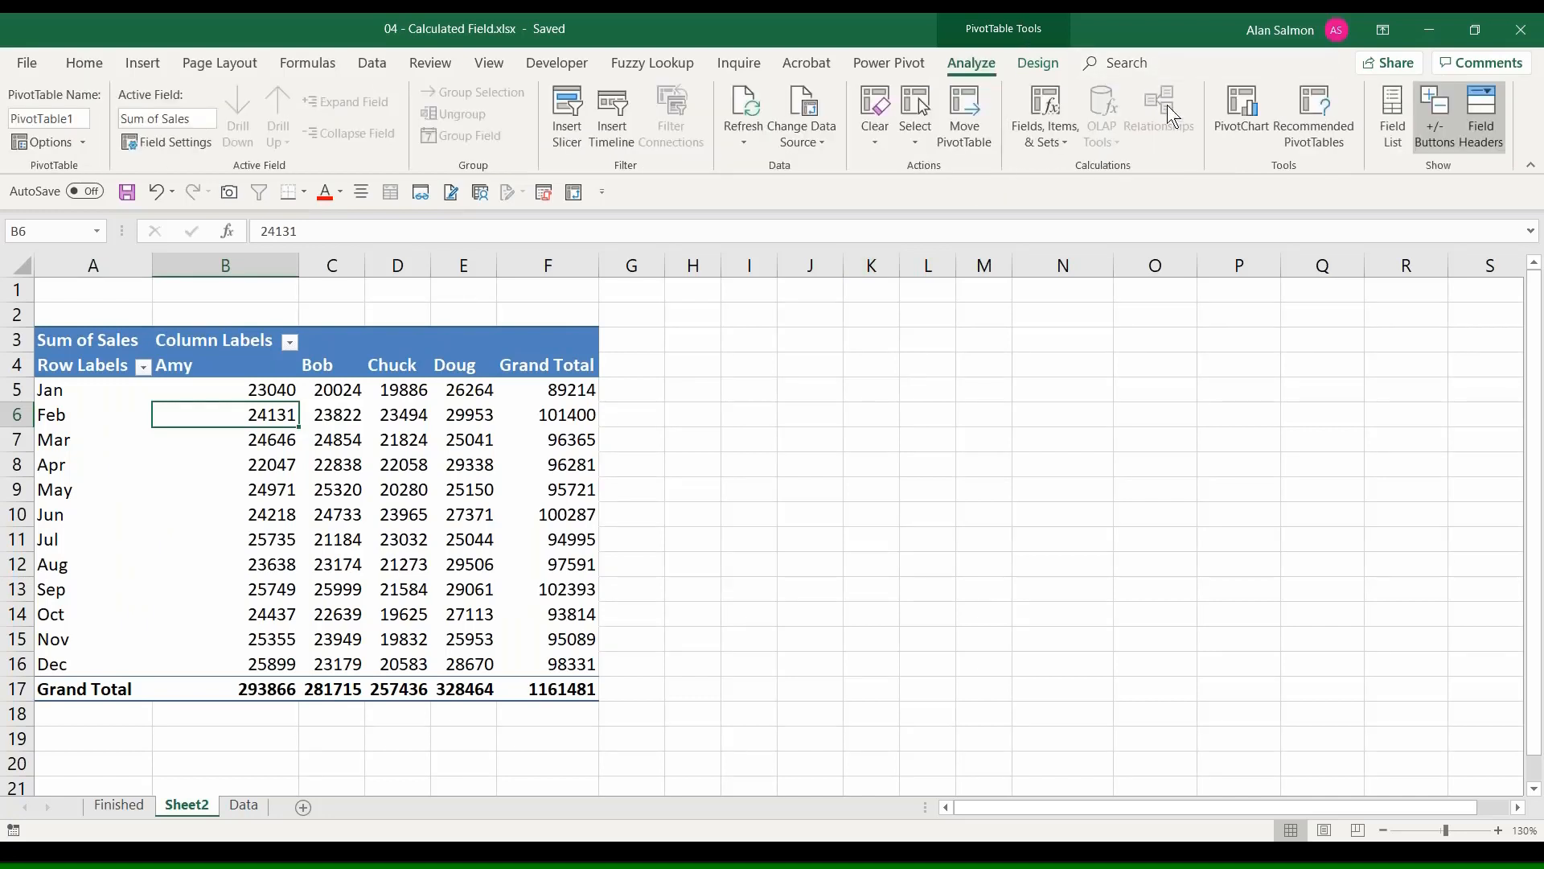
click(1058, 142)
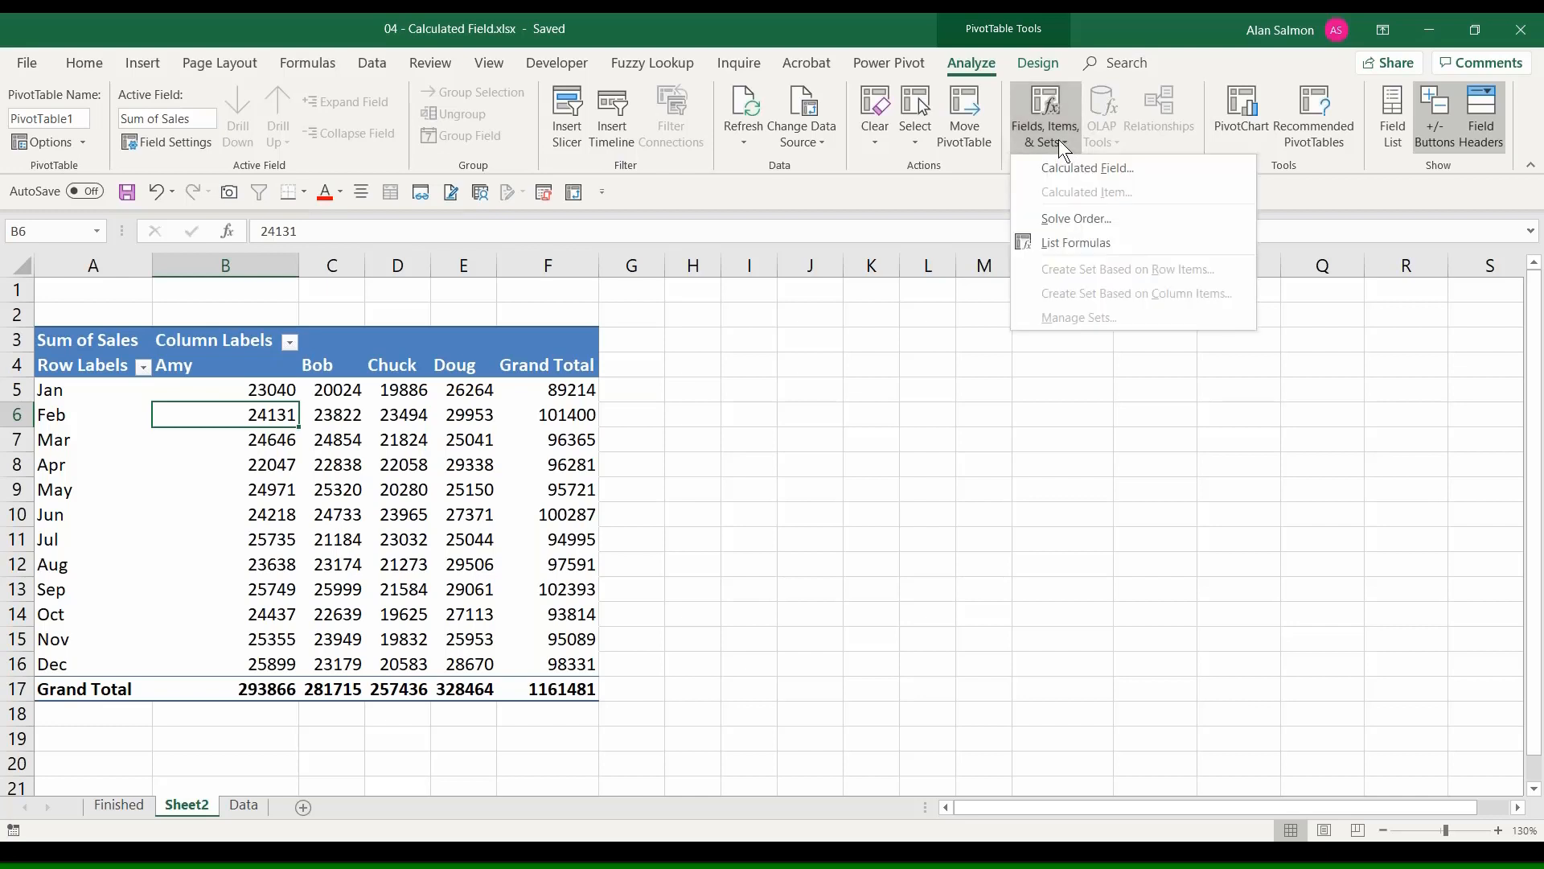
click(1093, 168)
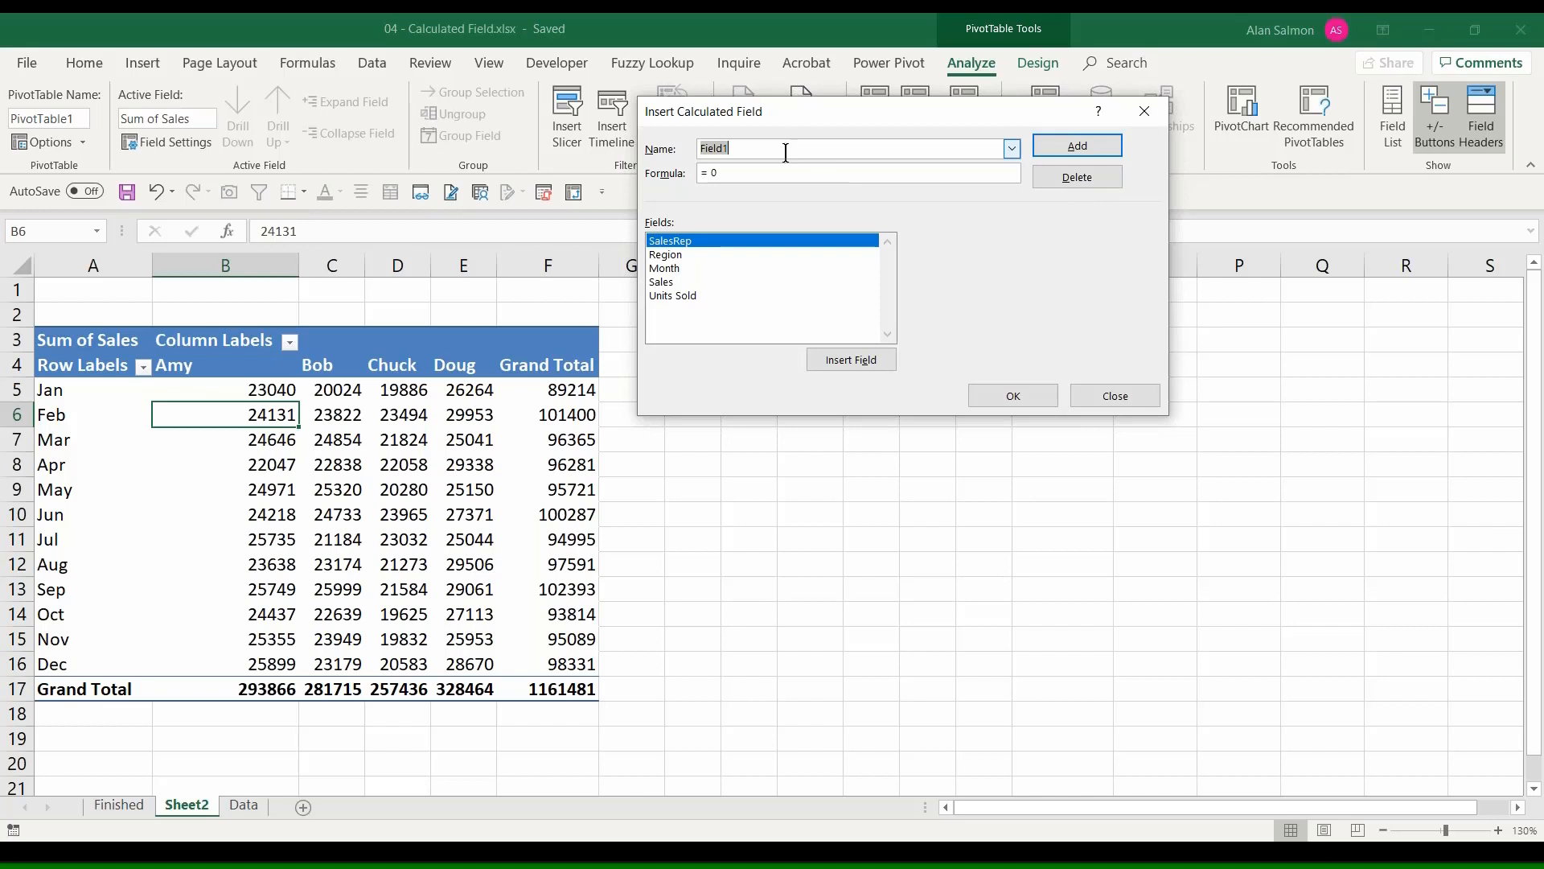
text(Average)
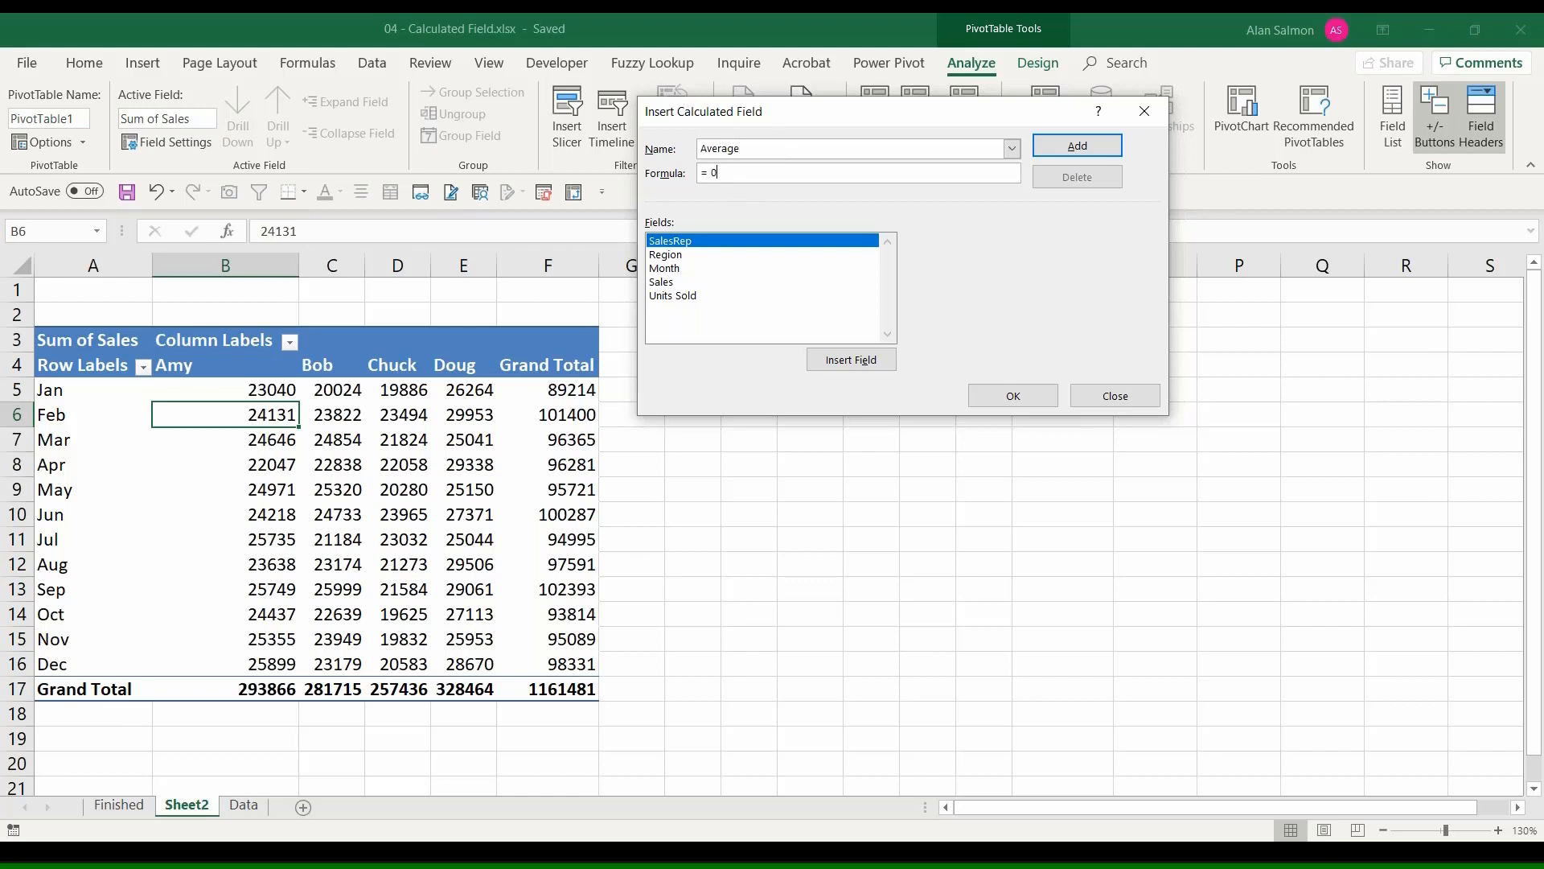
key(BackSpace)
click(671, 284)
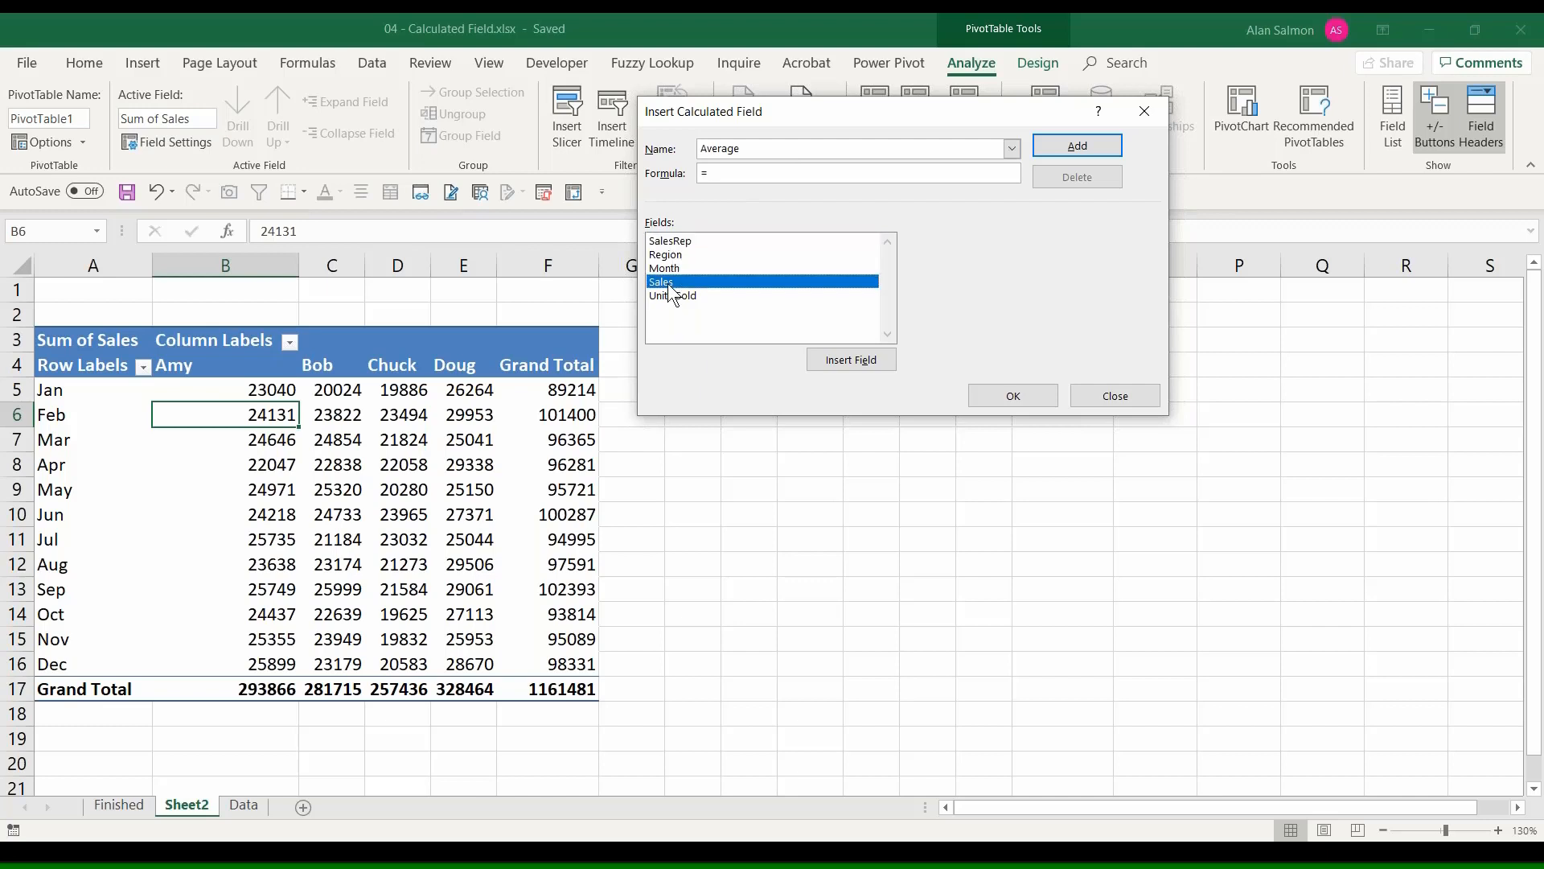
click(856, 357)
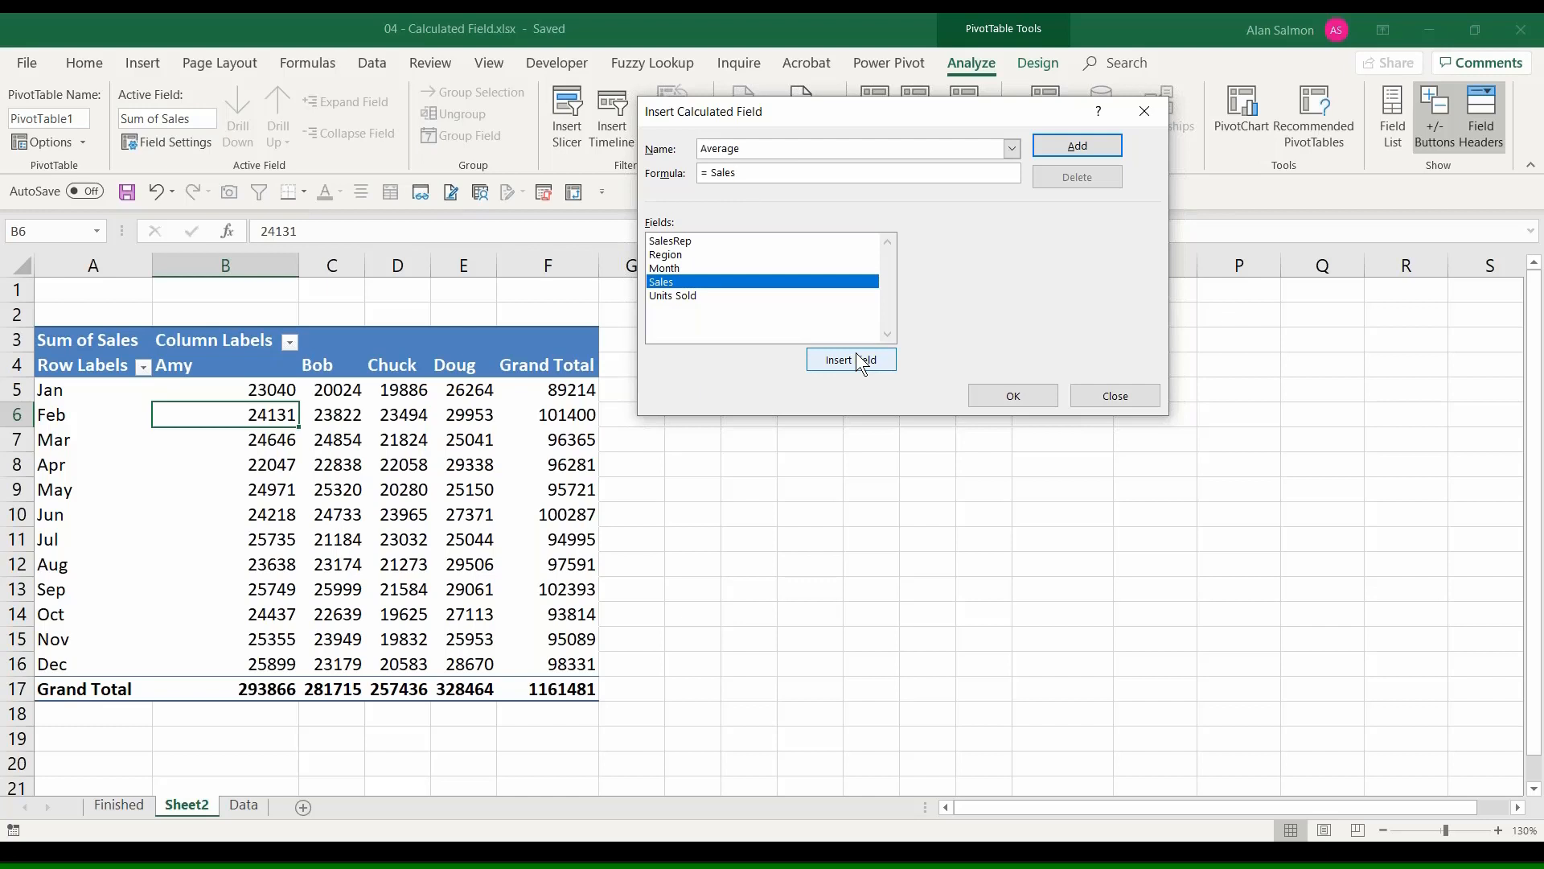
text(/)
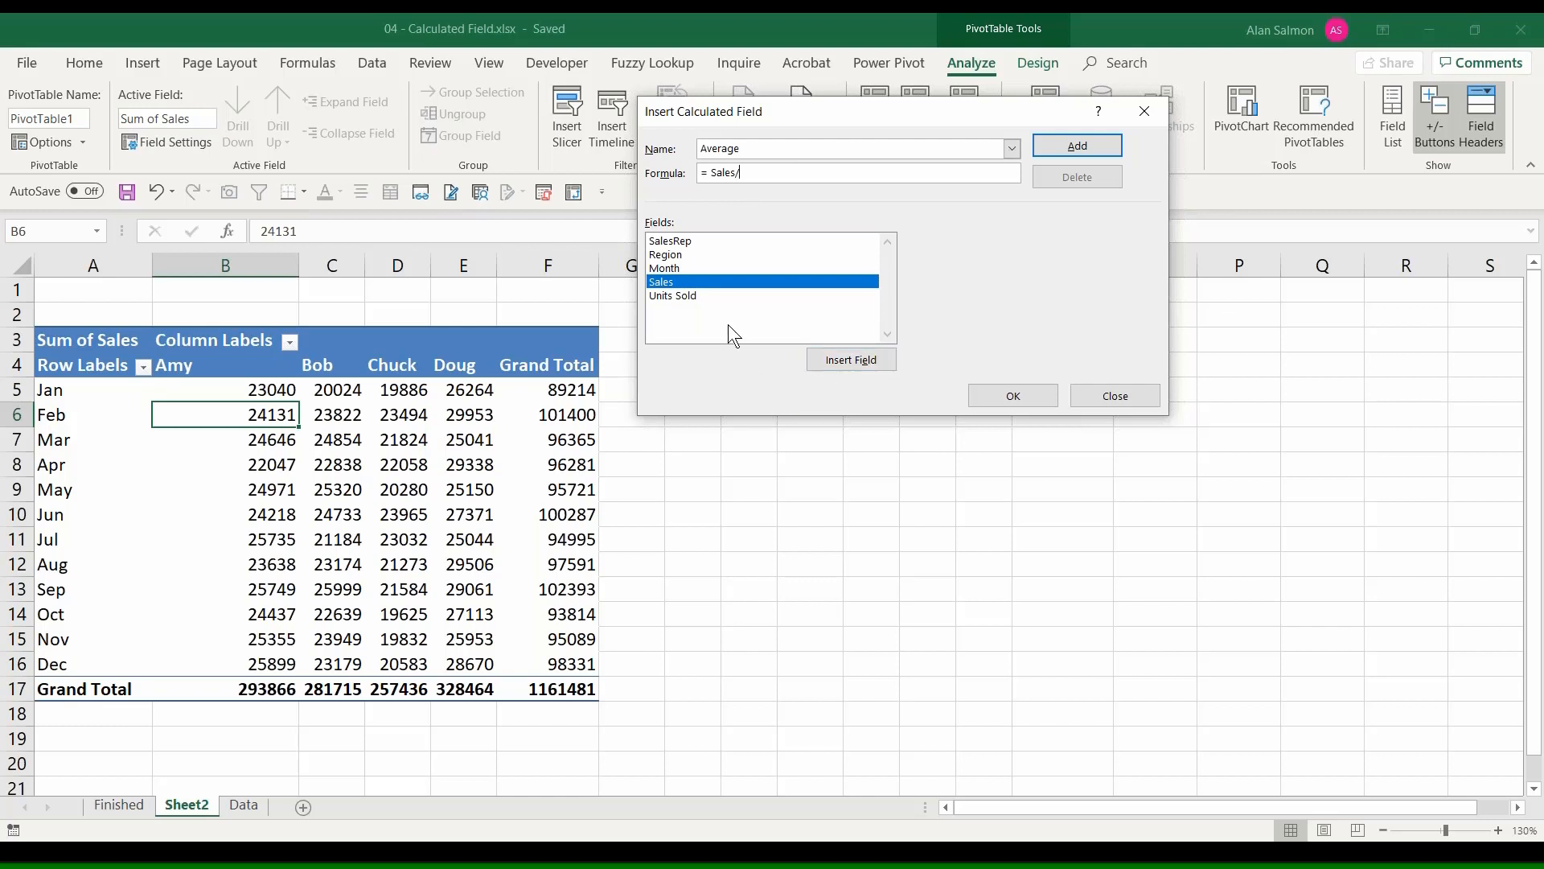
click(690, 295)
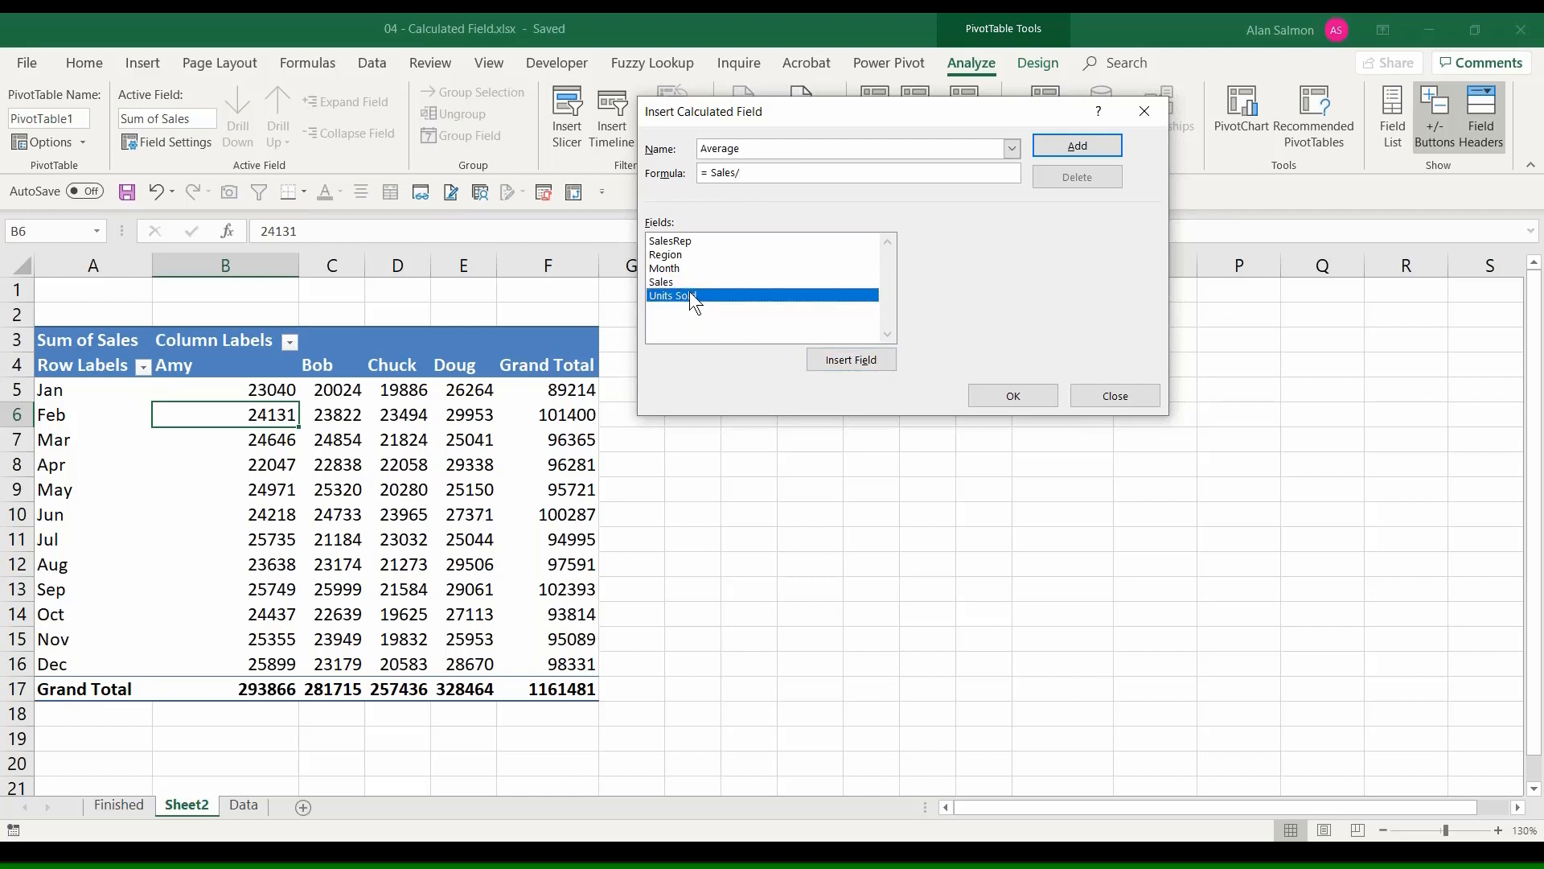
click(856, 359)
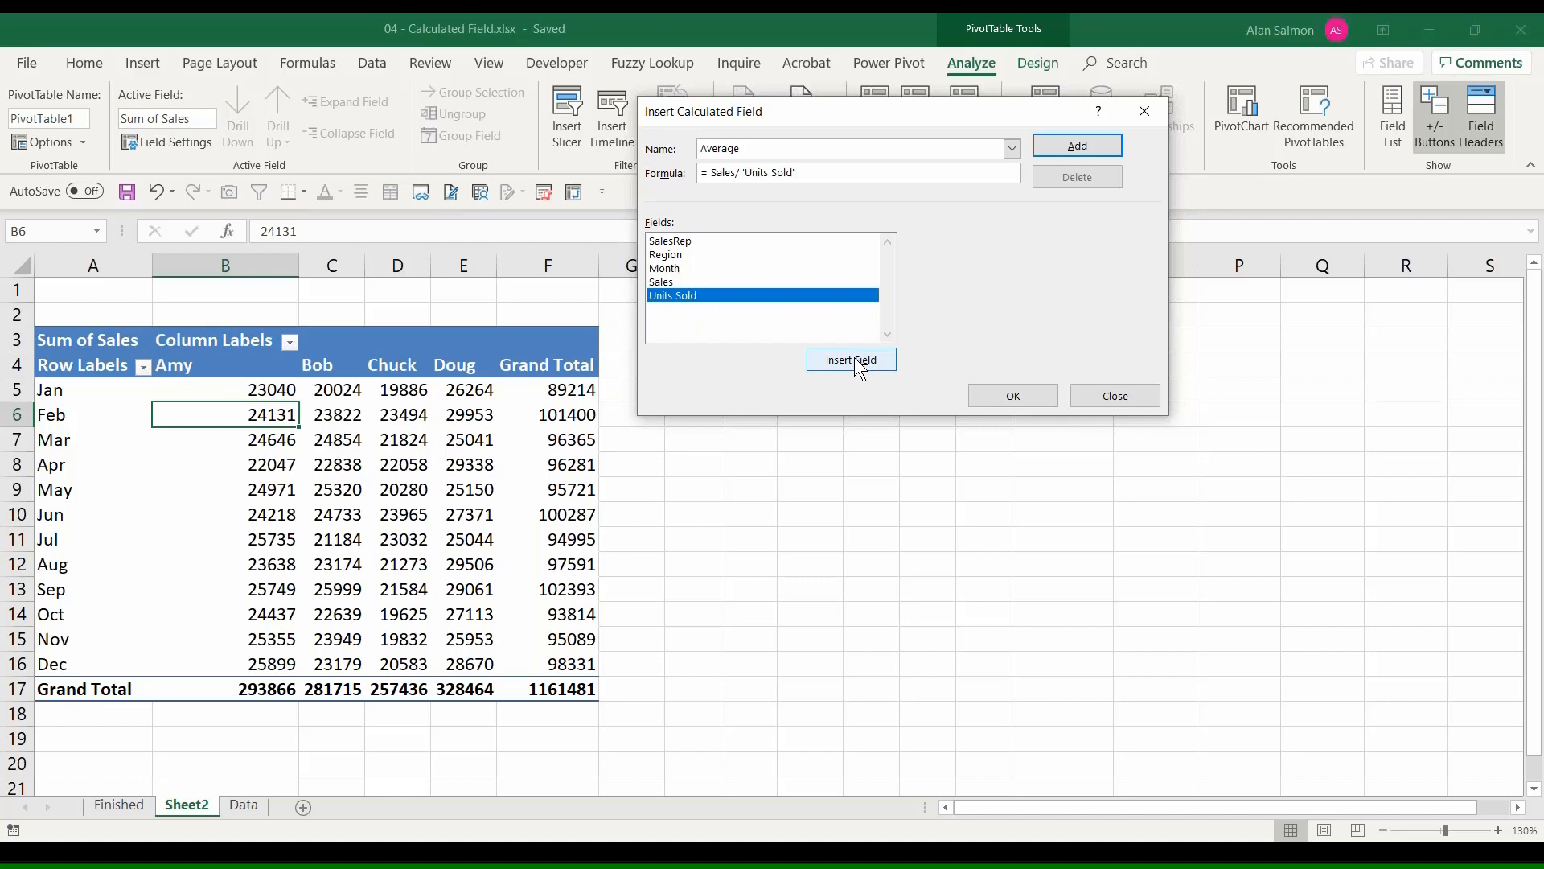
click(1022, 397)
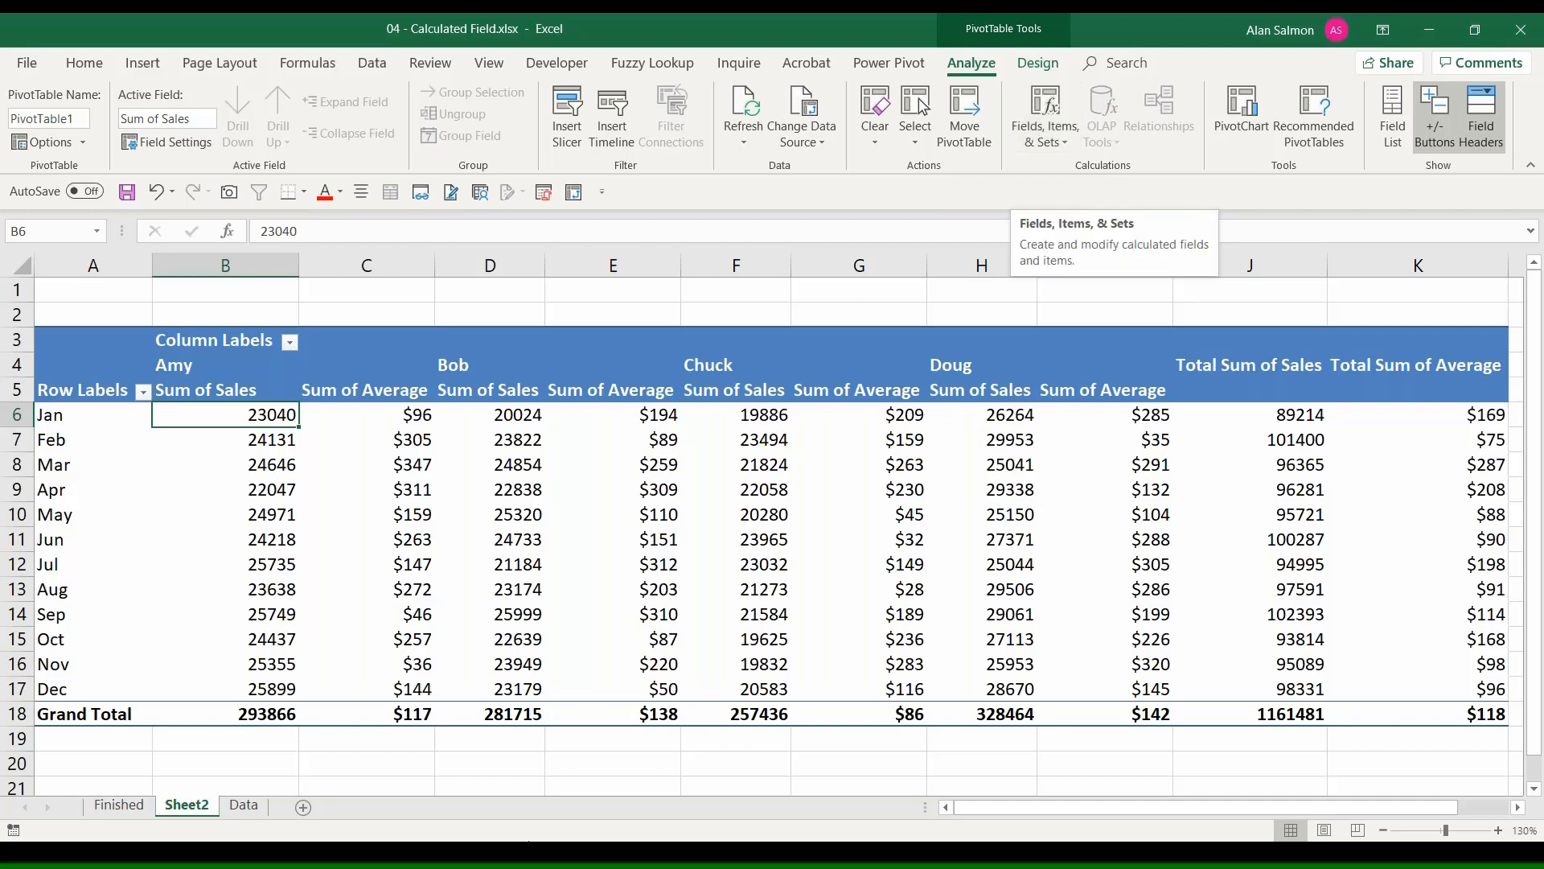
Switch to the 05 - Consolidation PivotTables.xlsx workbook and examine its Lotions, Scrubs and Consolidation PivotTable sheets
click(531, 851)
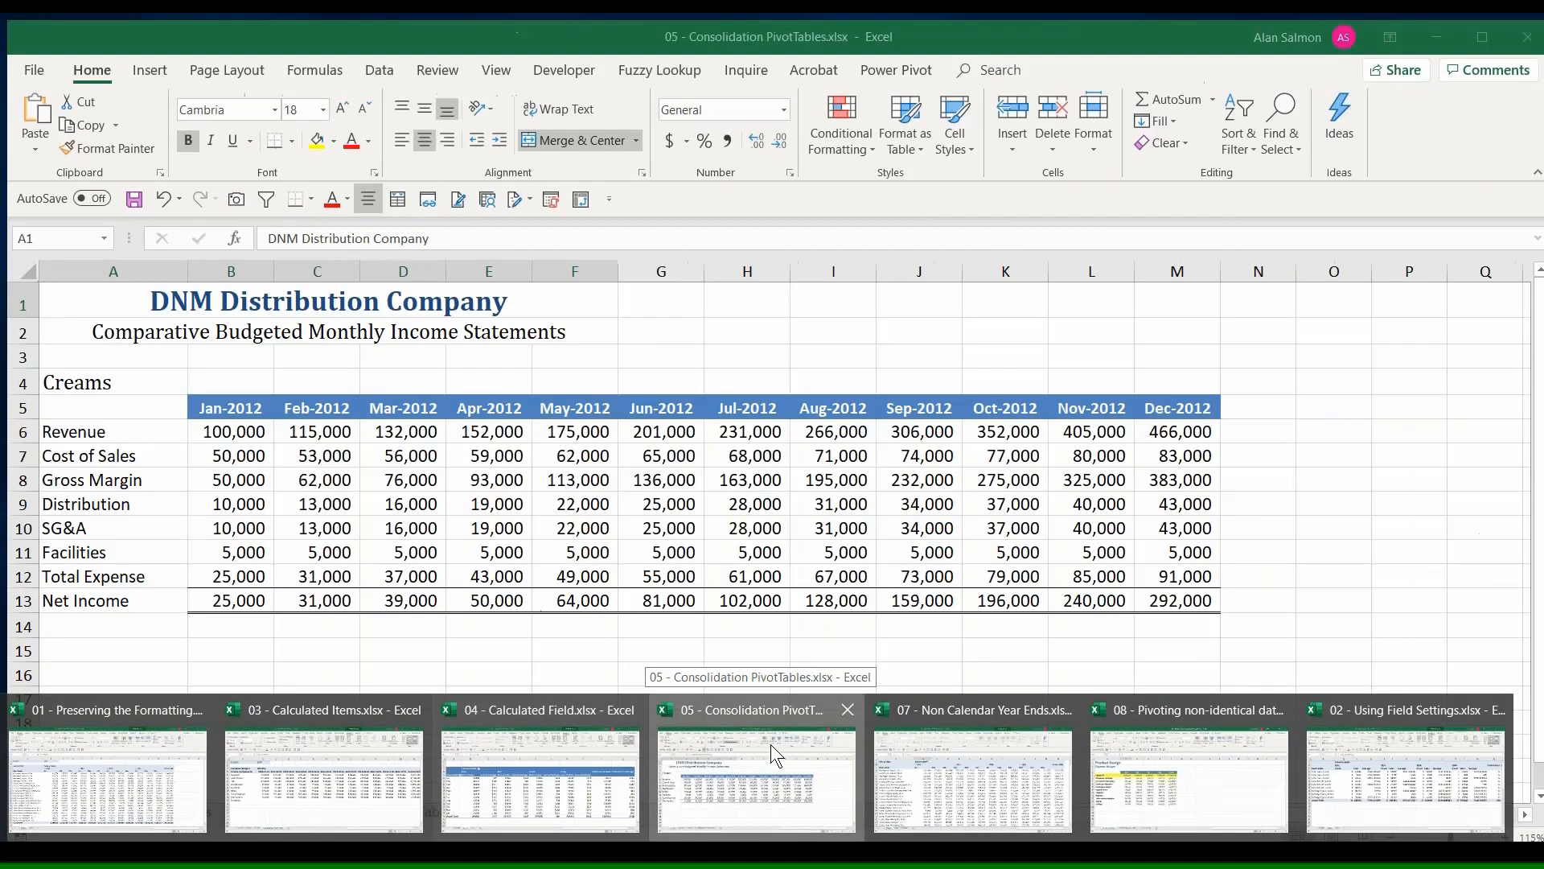
click(770, 745)
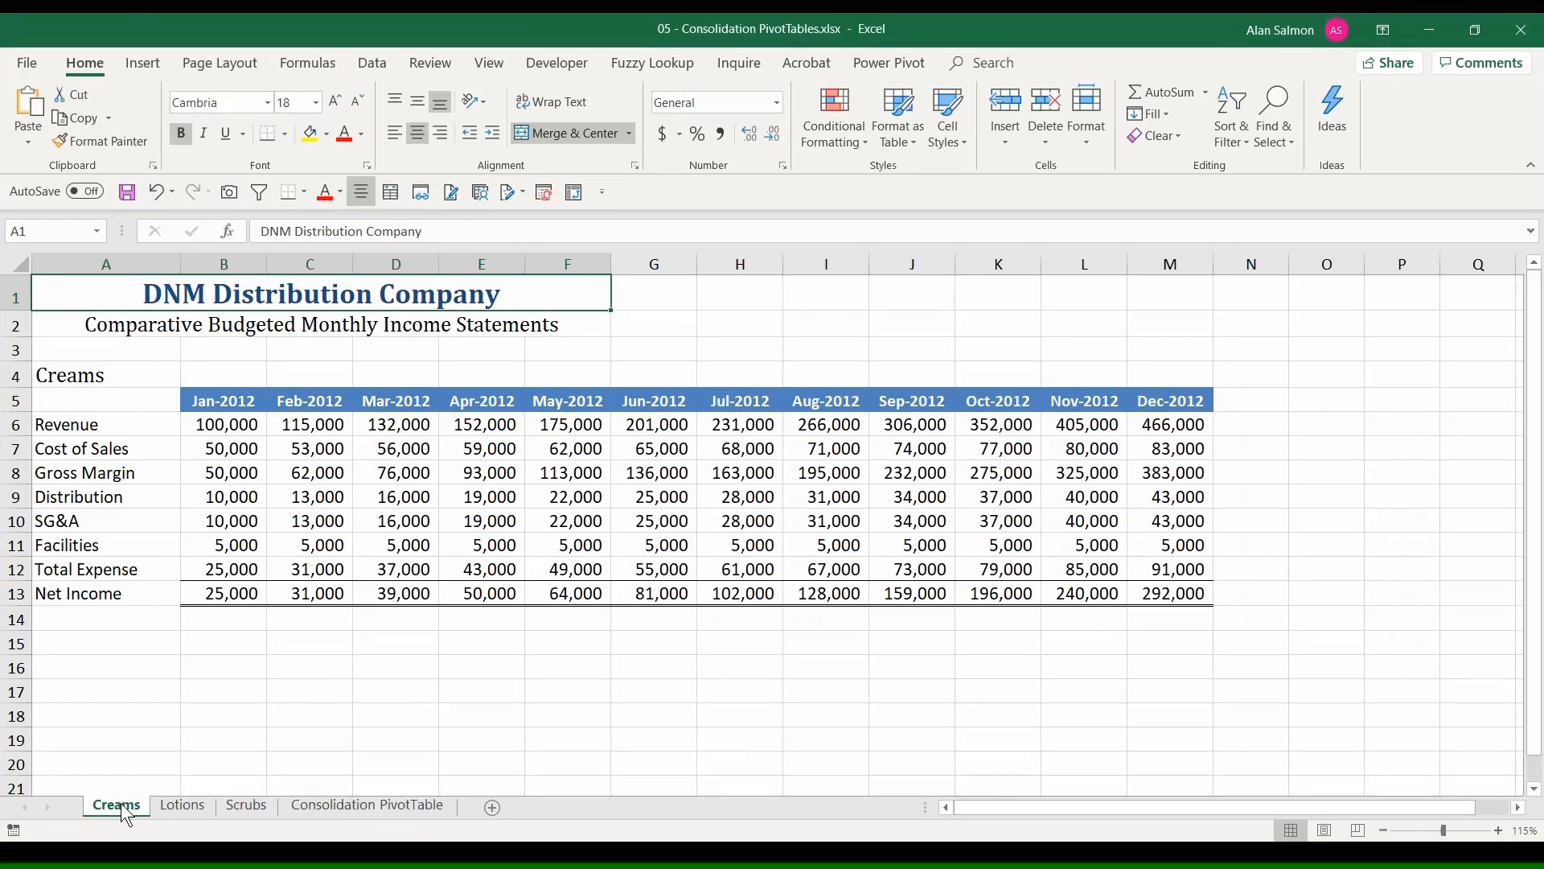
click(186, 807)
click(244, 806)
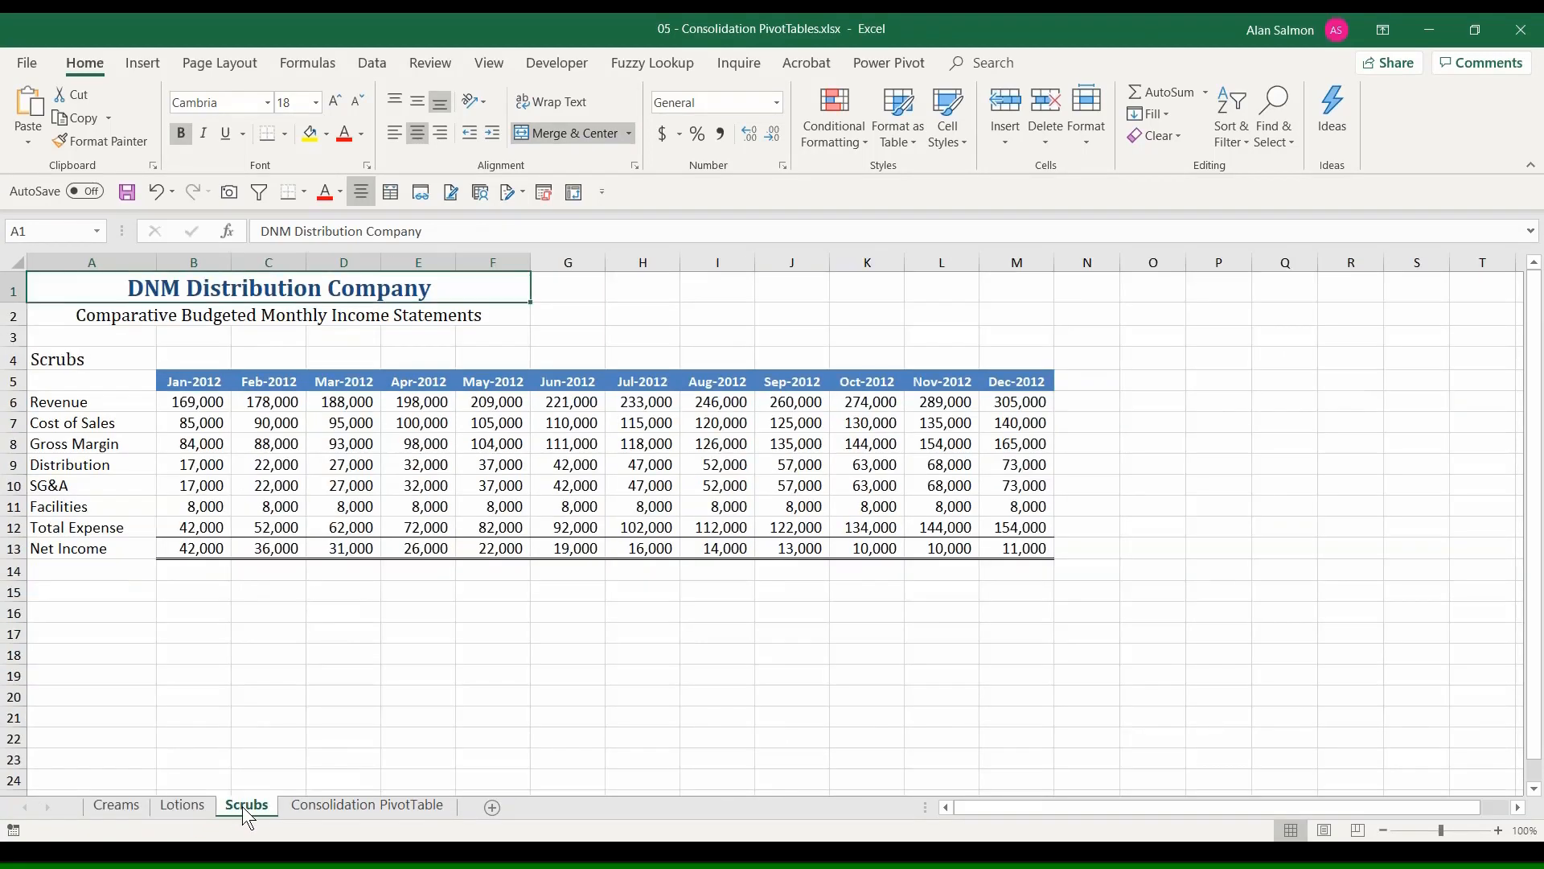
click(346, 806)
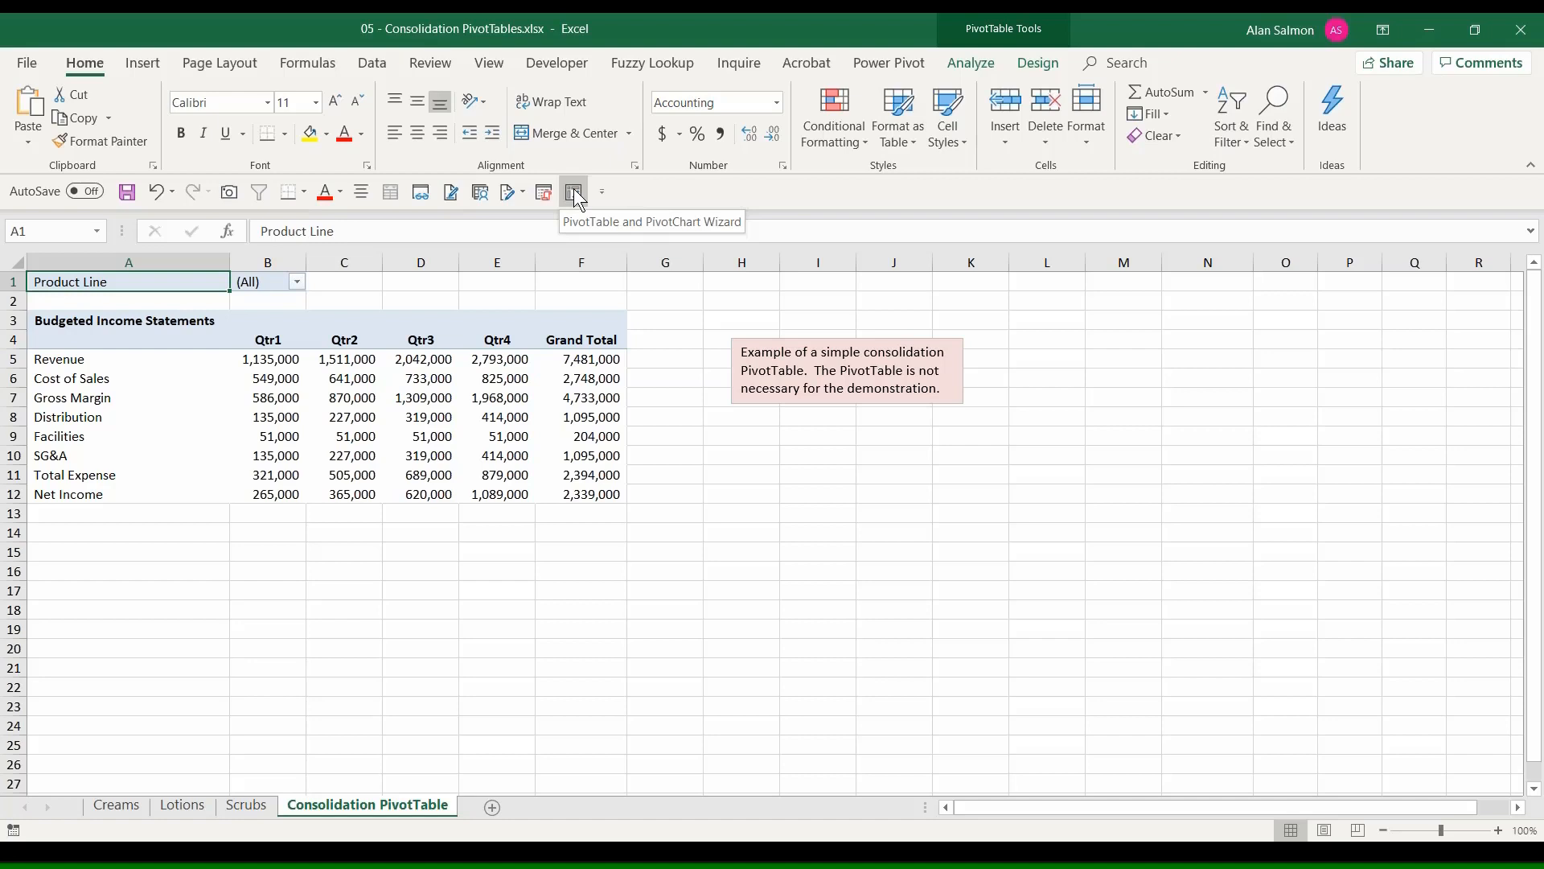
Try to add PivotTable and PivotChart Wizard from Commands Not in the Ribbon to the Quick Access Toolbar
right_click(519, 195)
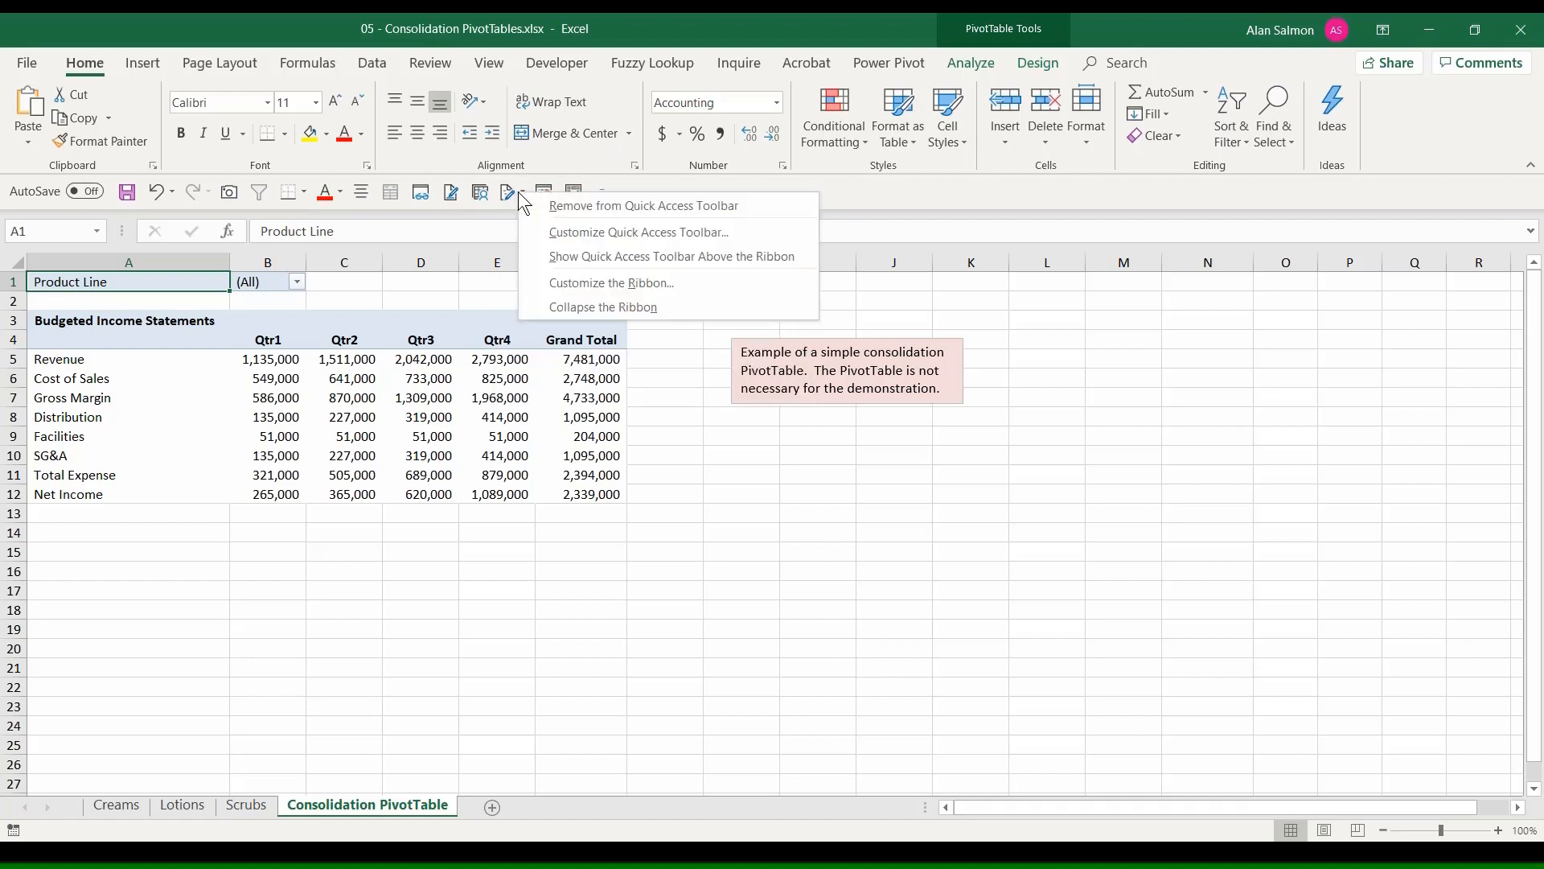
click(596, 233)
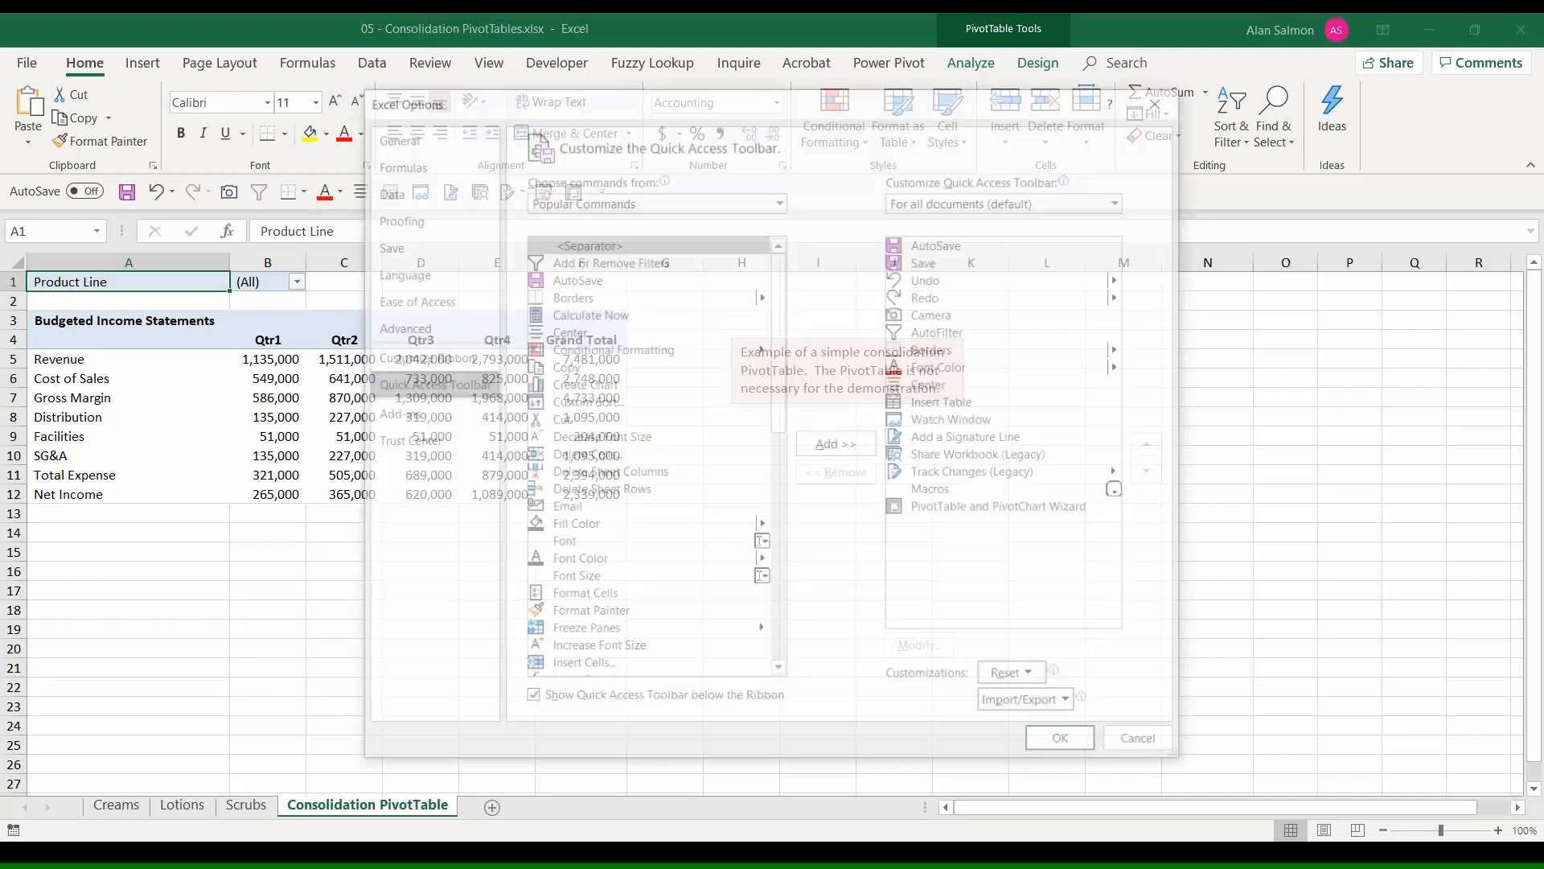
click(779, 200)
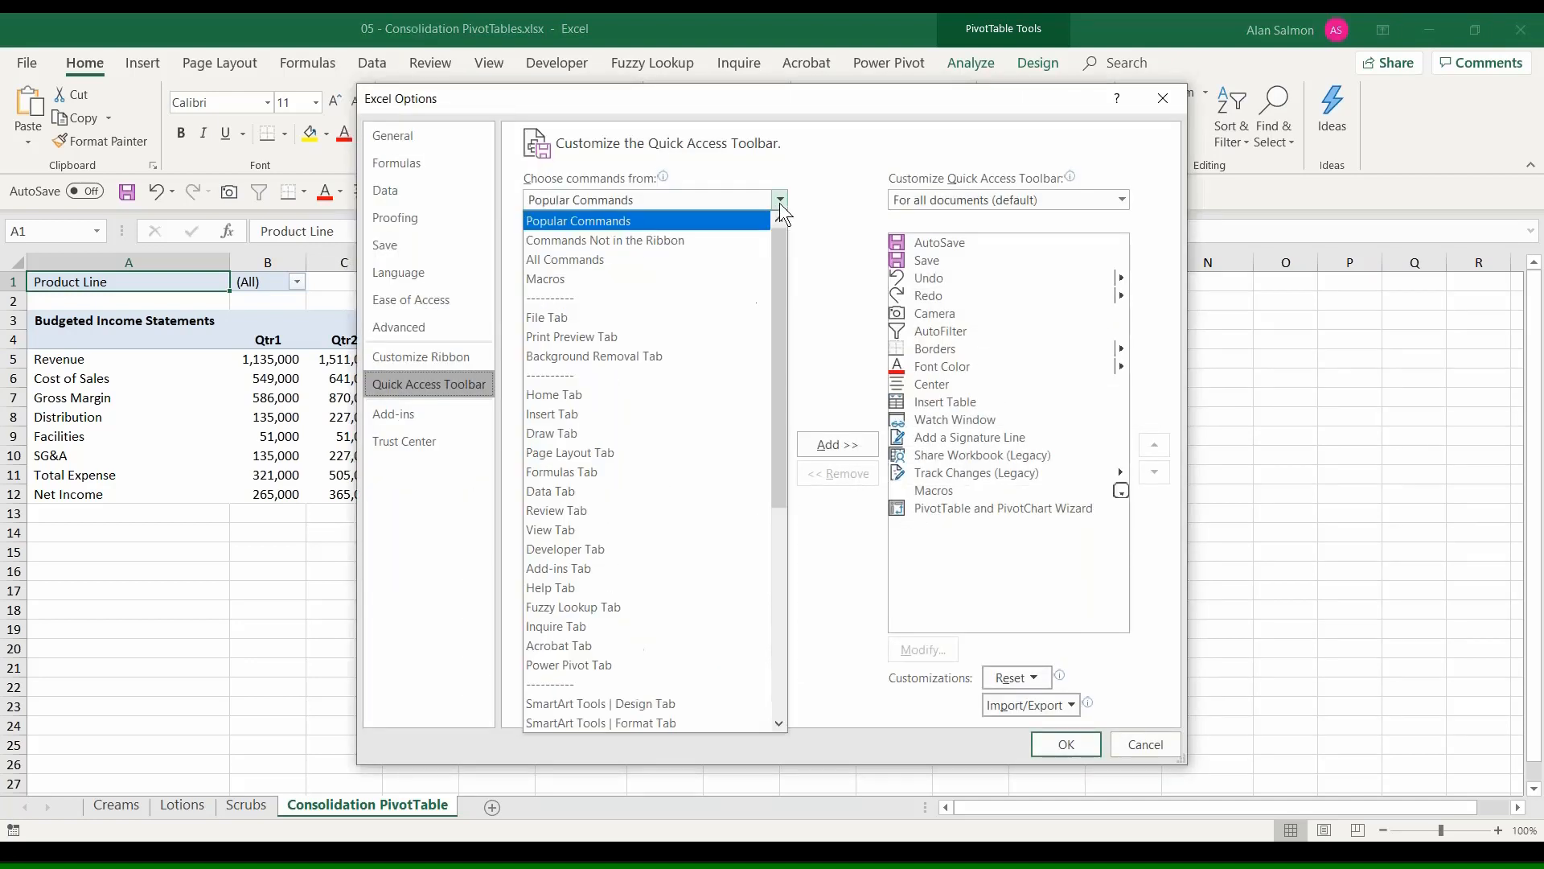
click(678, 242)
drag(779, 275, 796, 508)
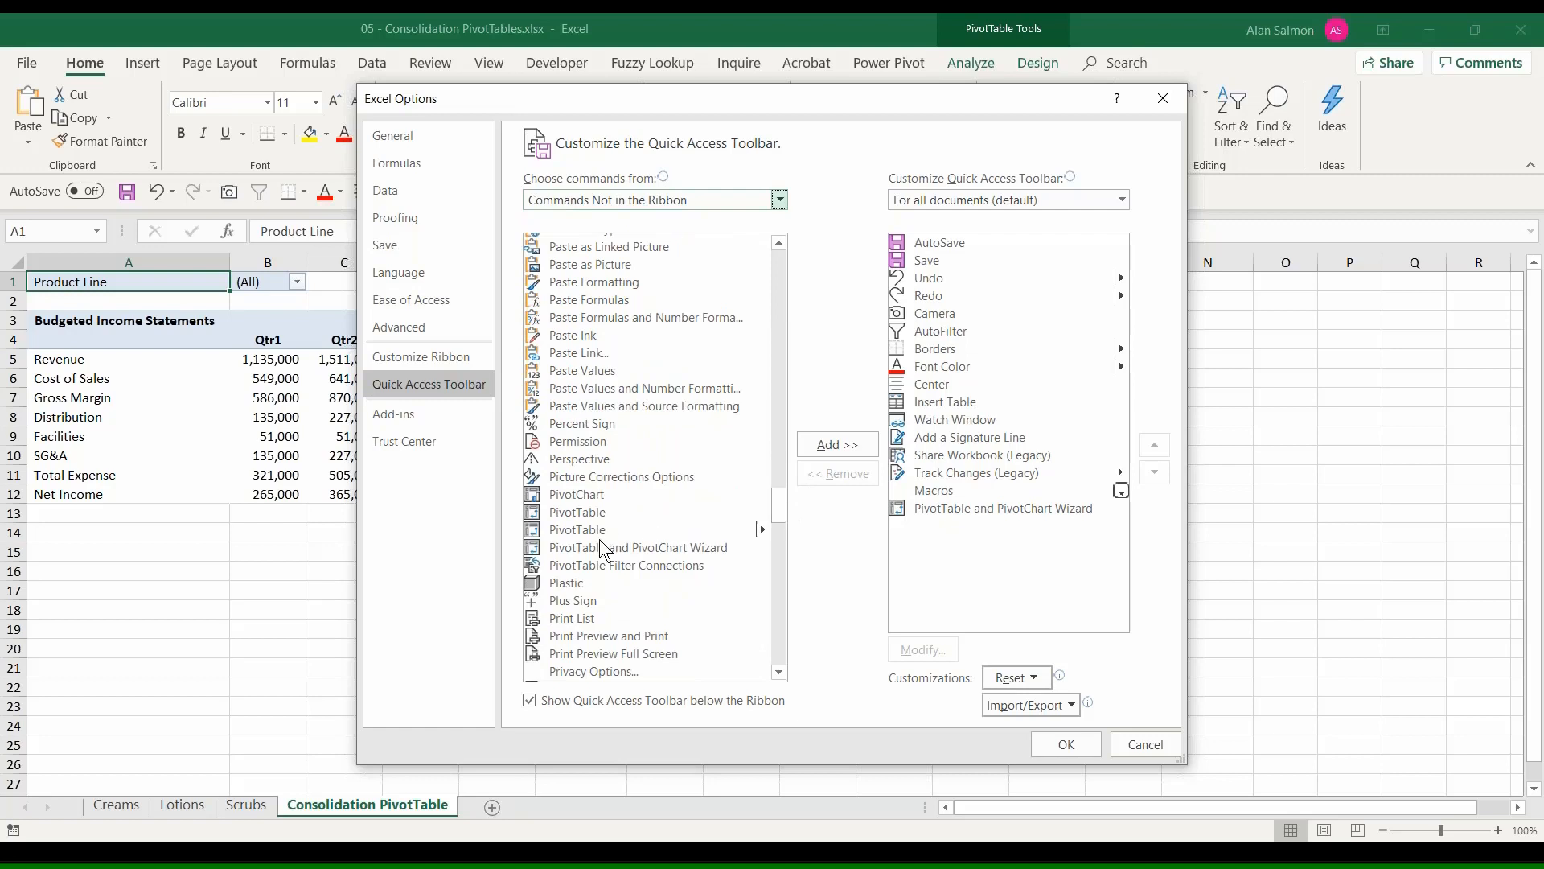
click(604, 549)
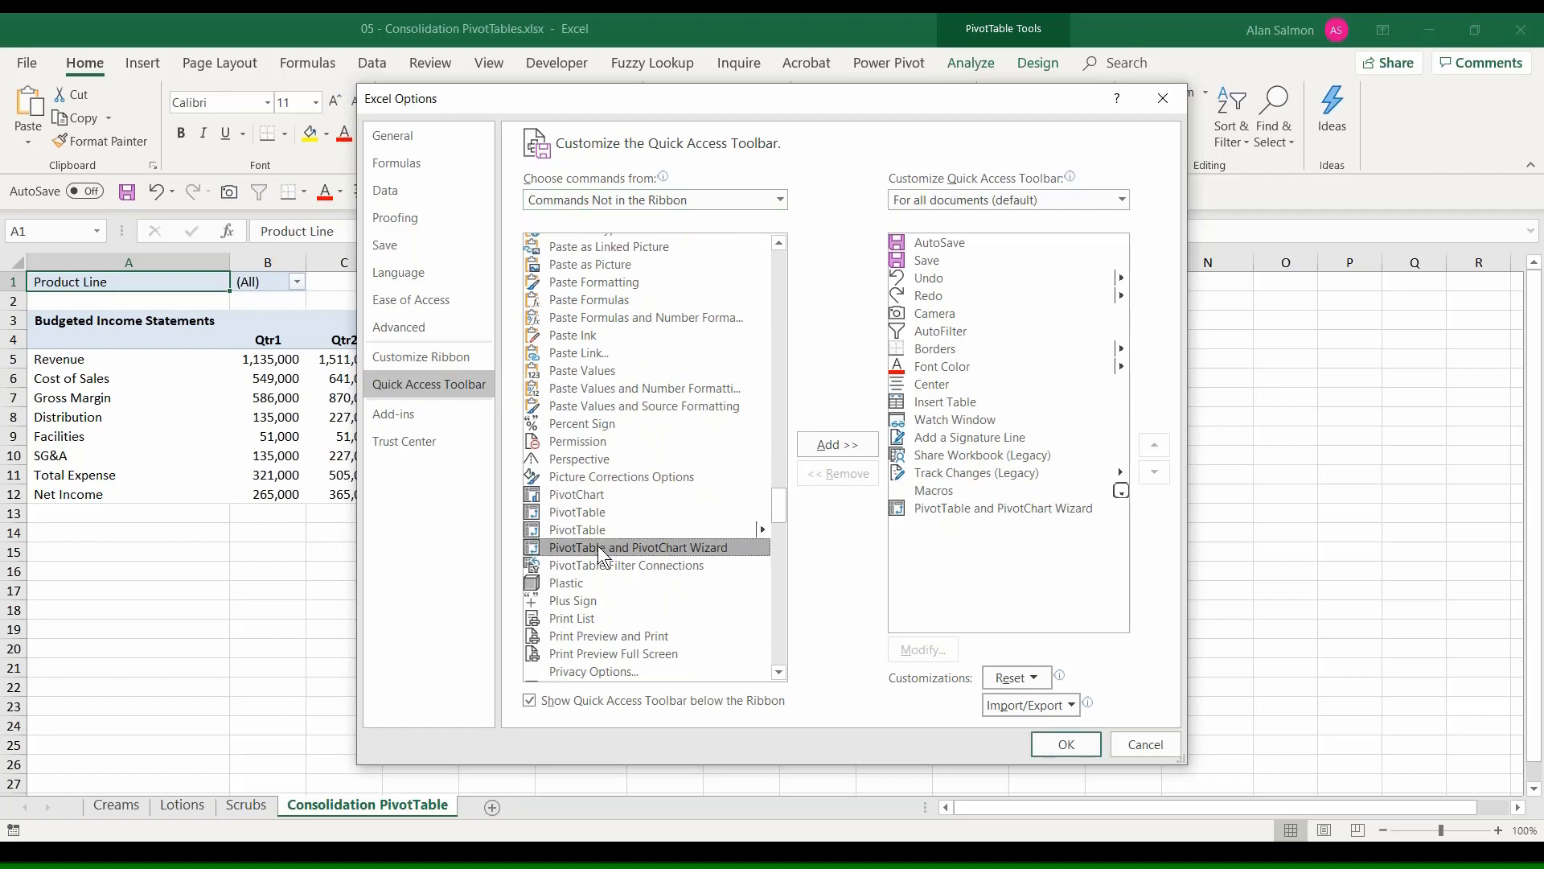
click(851, 447)
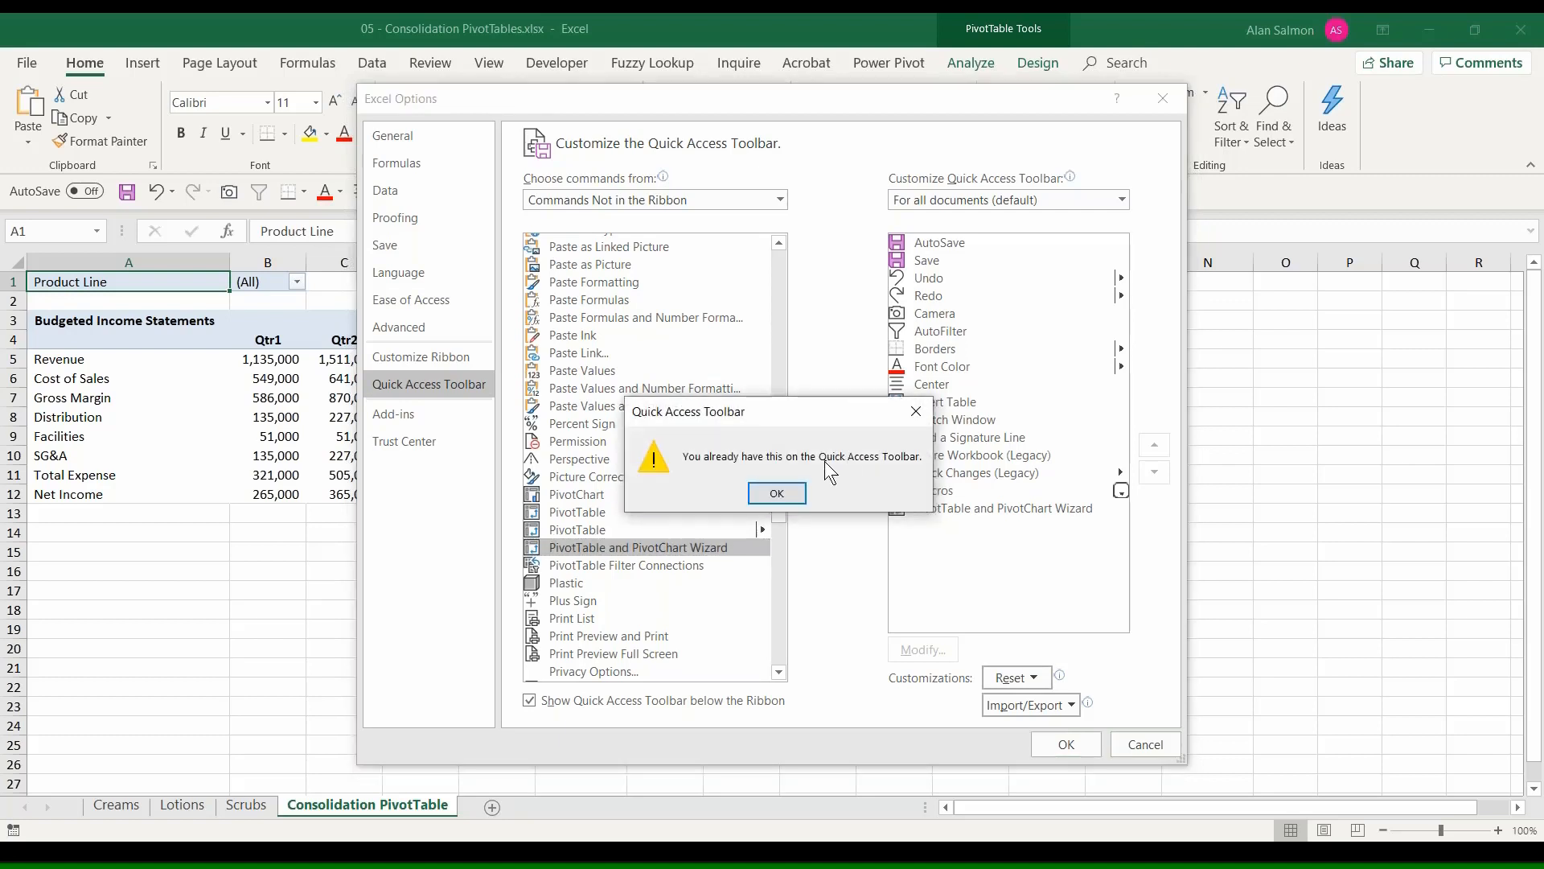
click(777, 493)
click(1070, 746)
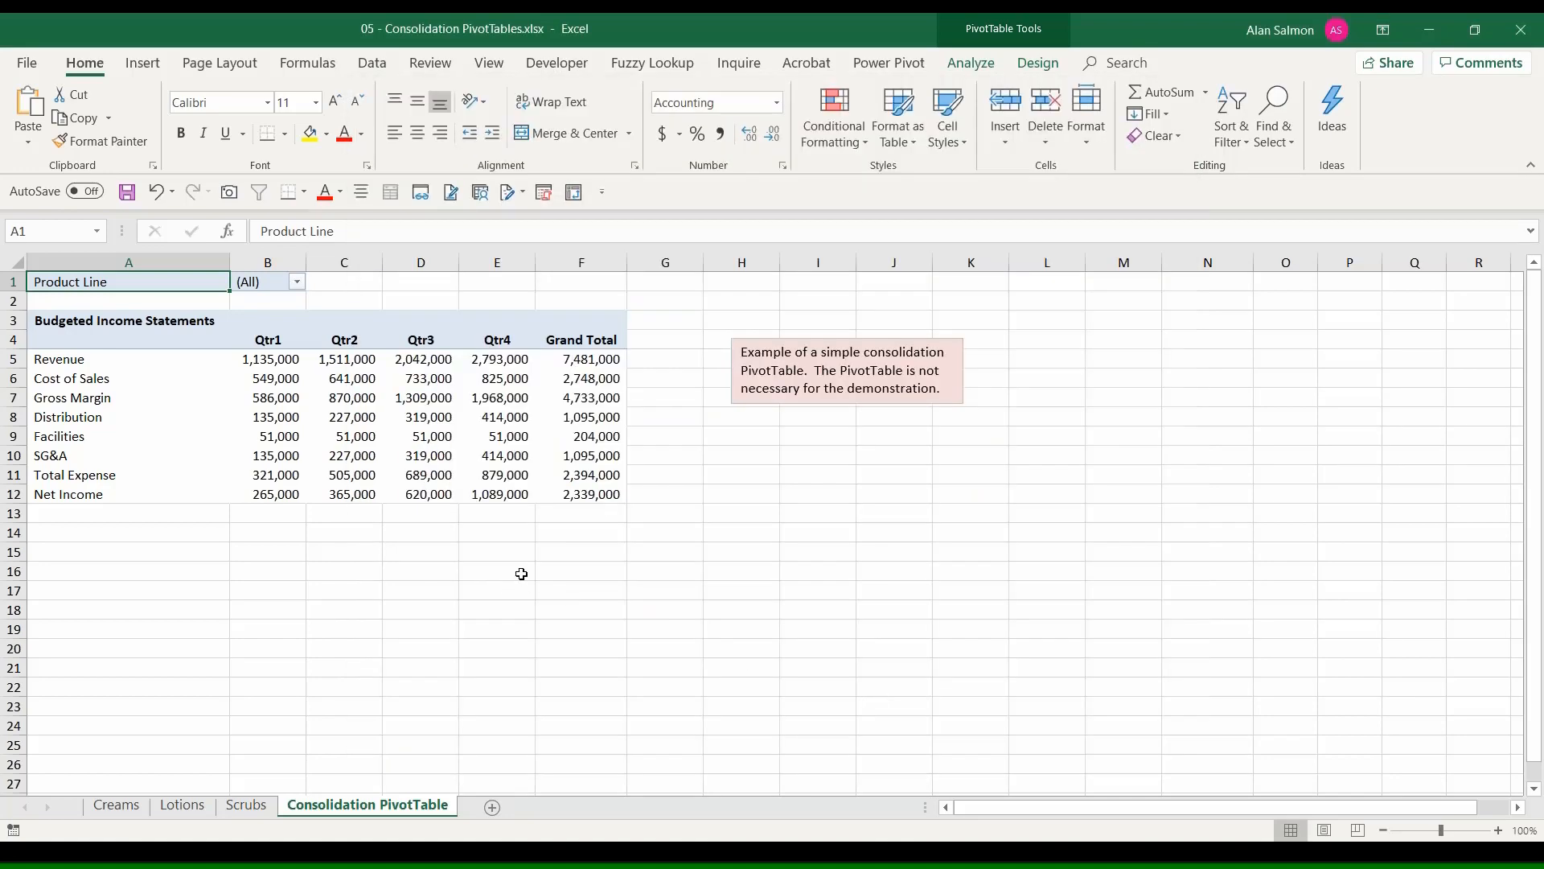
scroll(521, 573, up, 2)
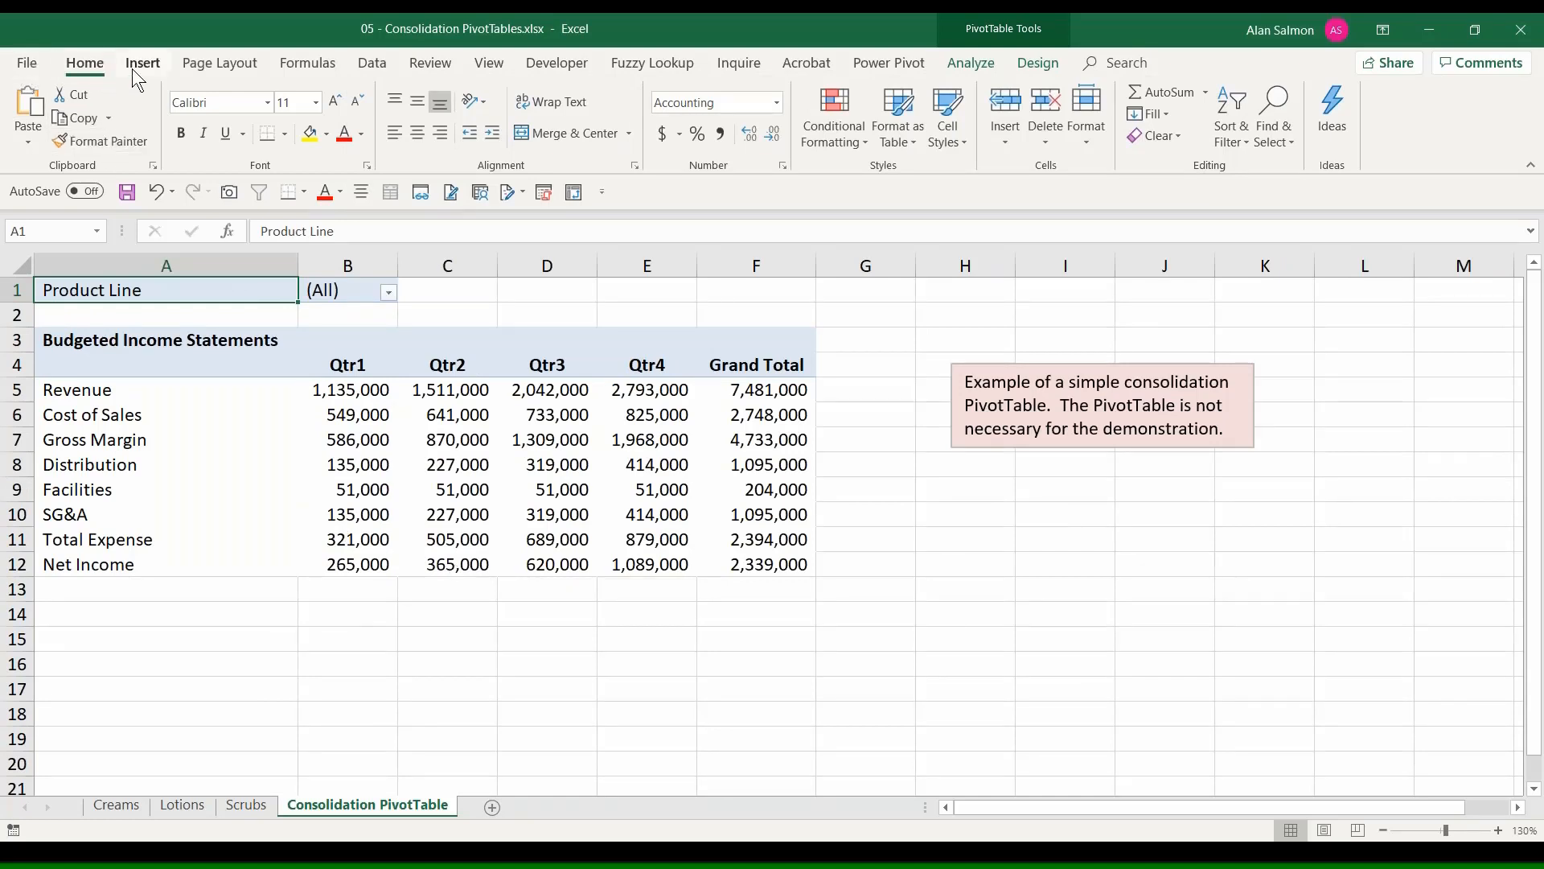
click(576, 193)
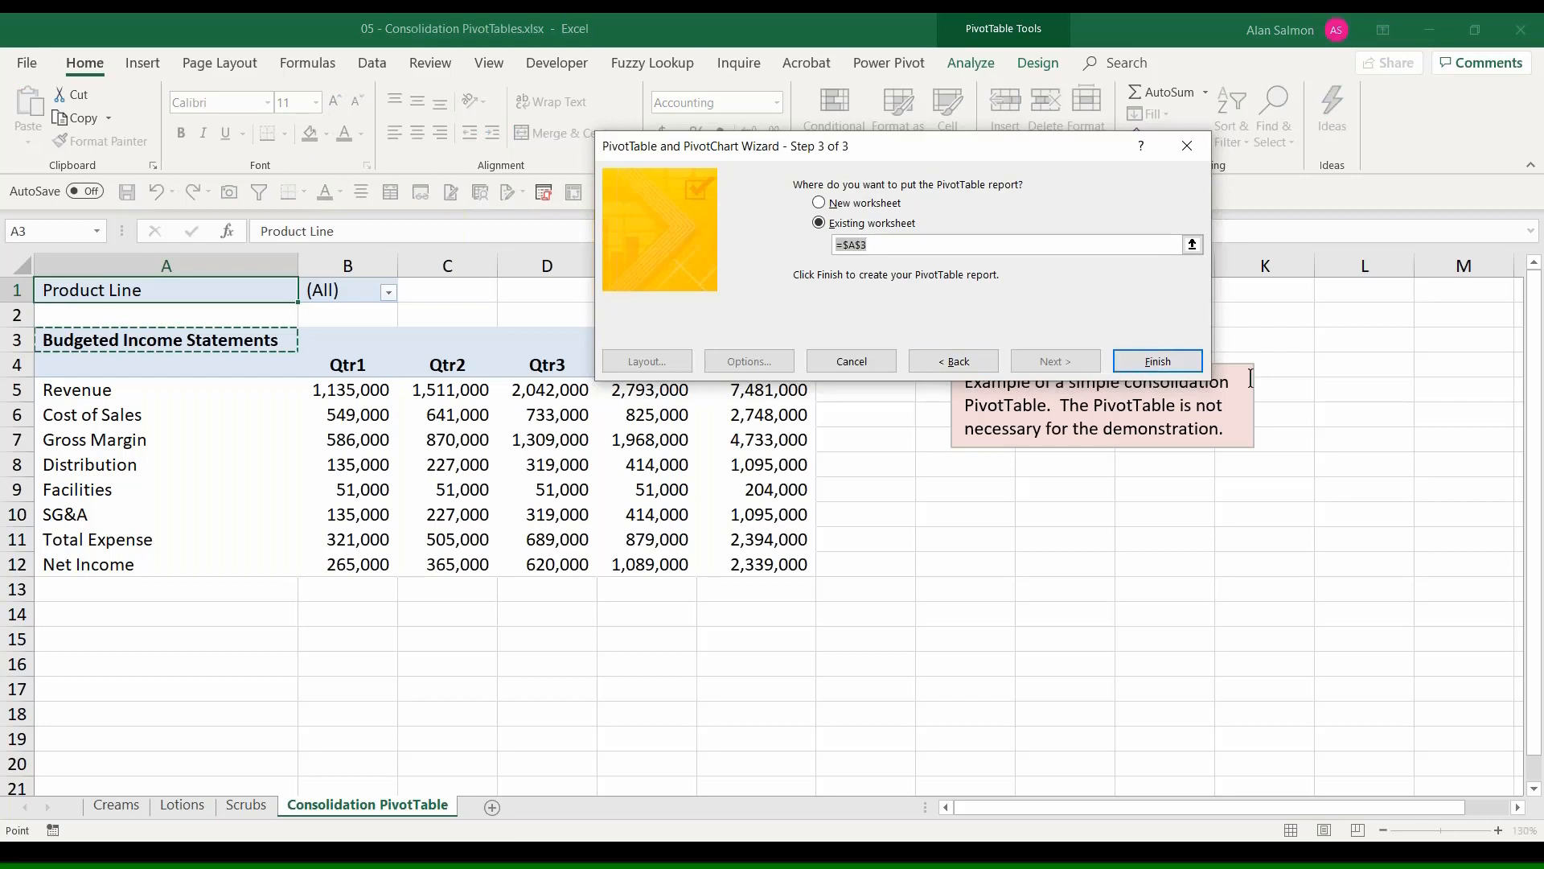
click(1295, 363)
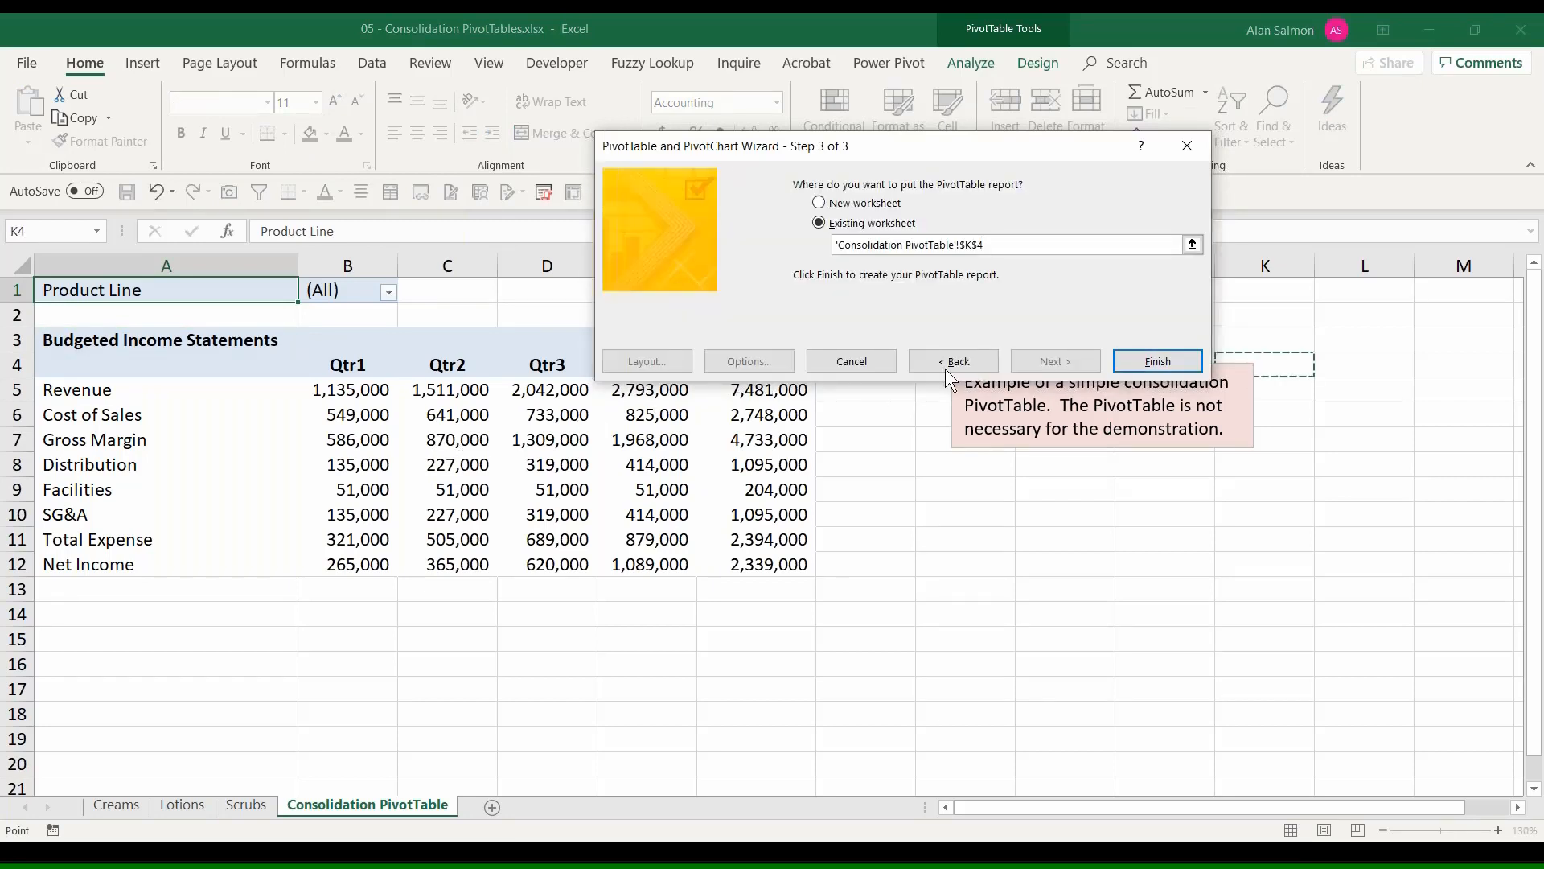
click(1187, 145)
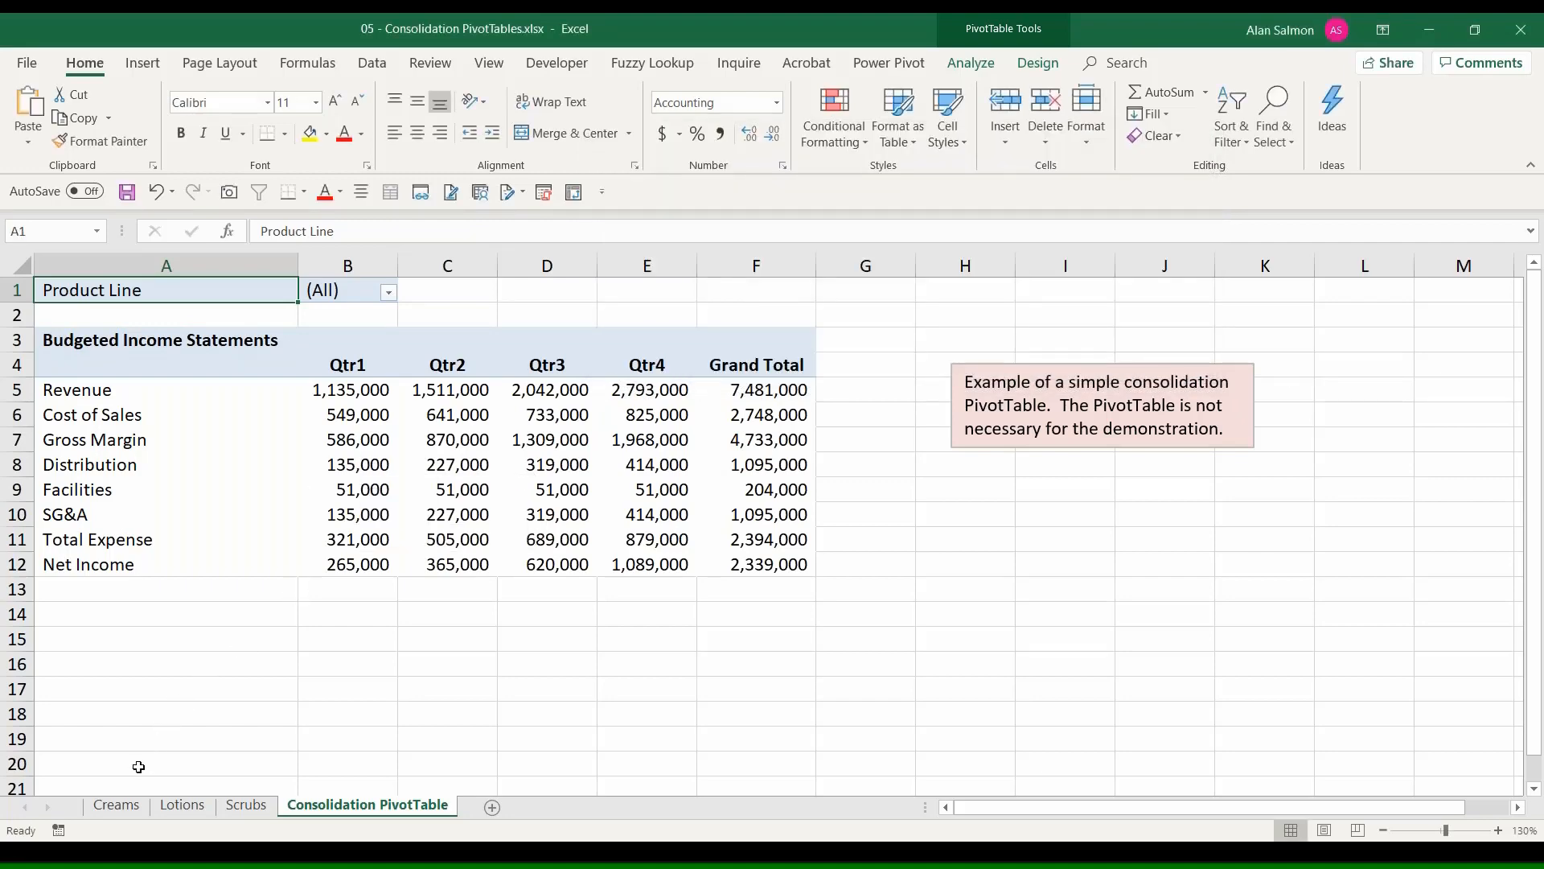
From the Creams sheet, start a wizard-built PivotTable based on multiple consolidation ranges with a single automatically created page field
click(129, 807)
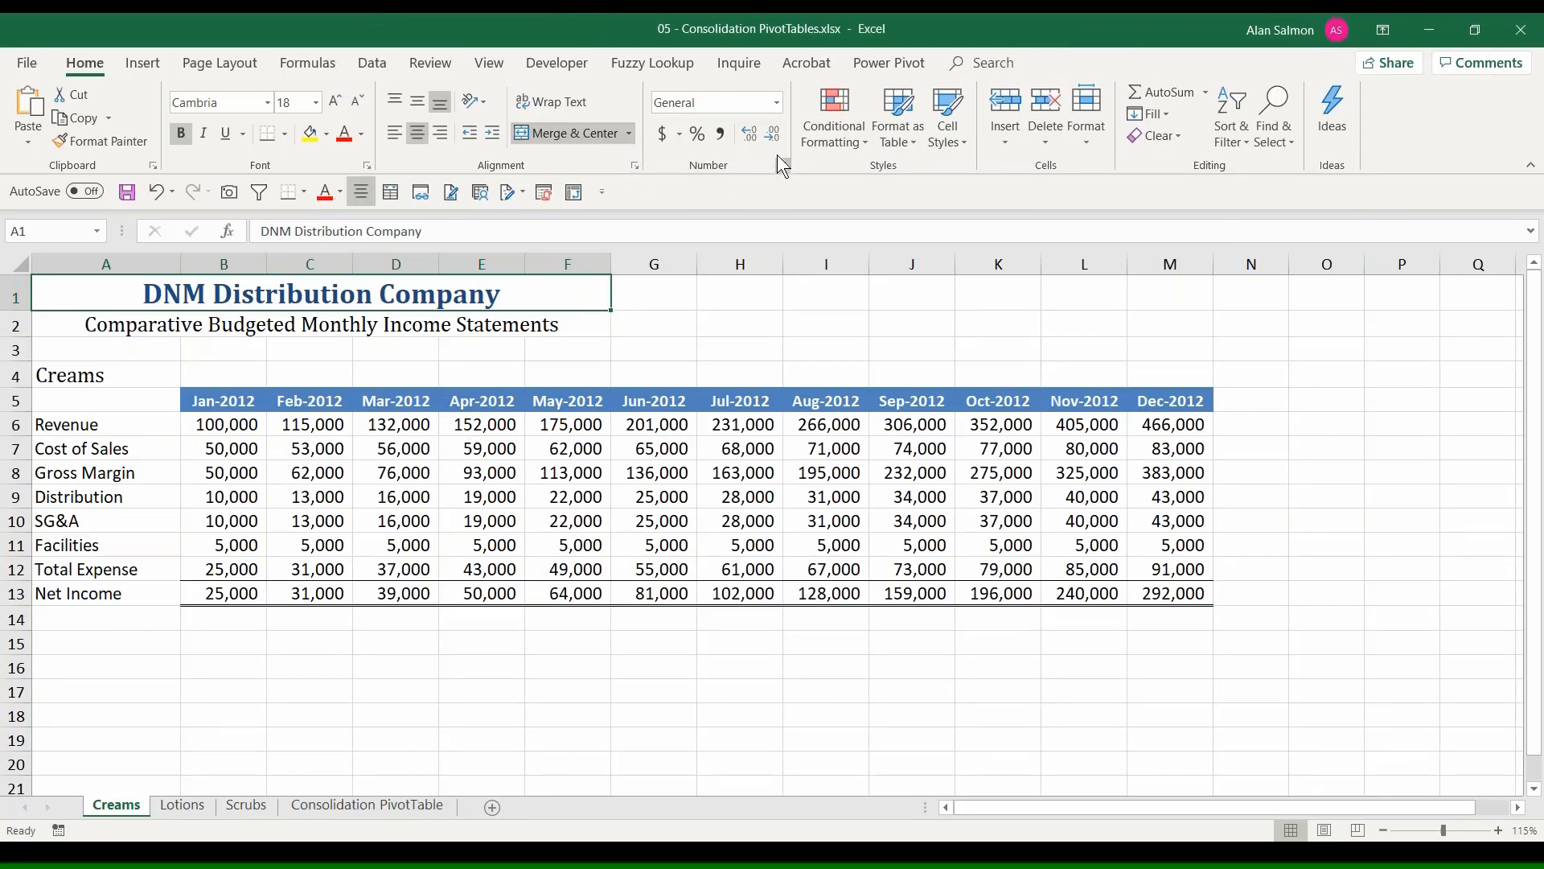
click(575, 192)
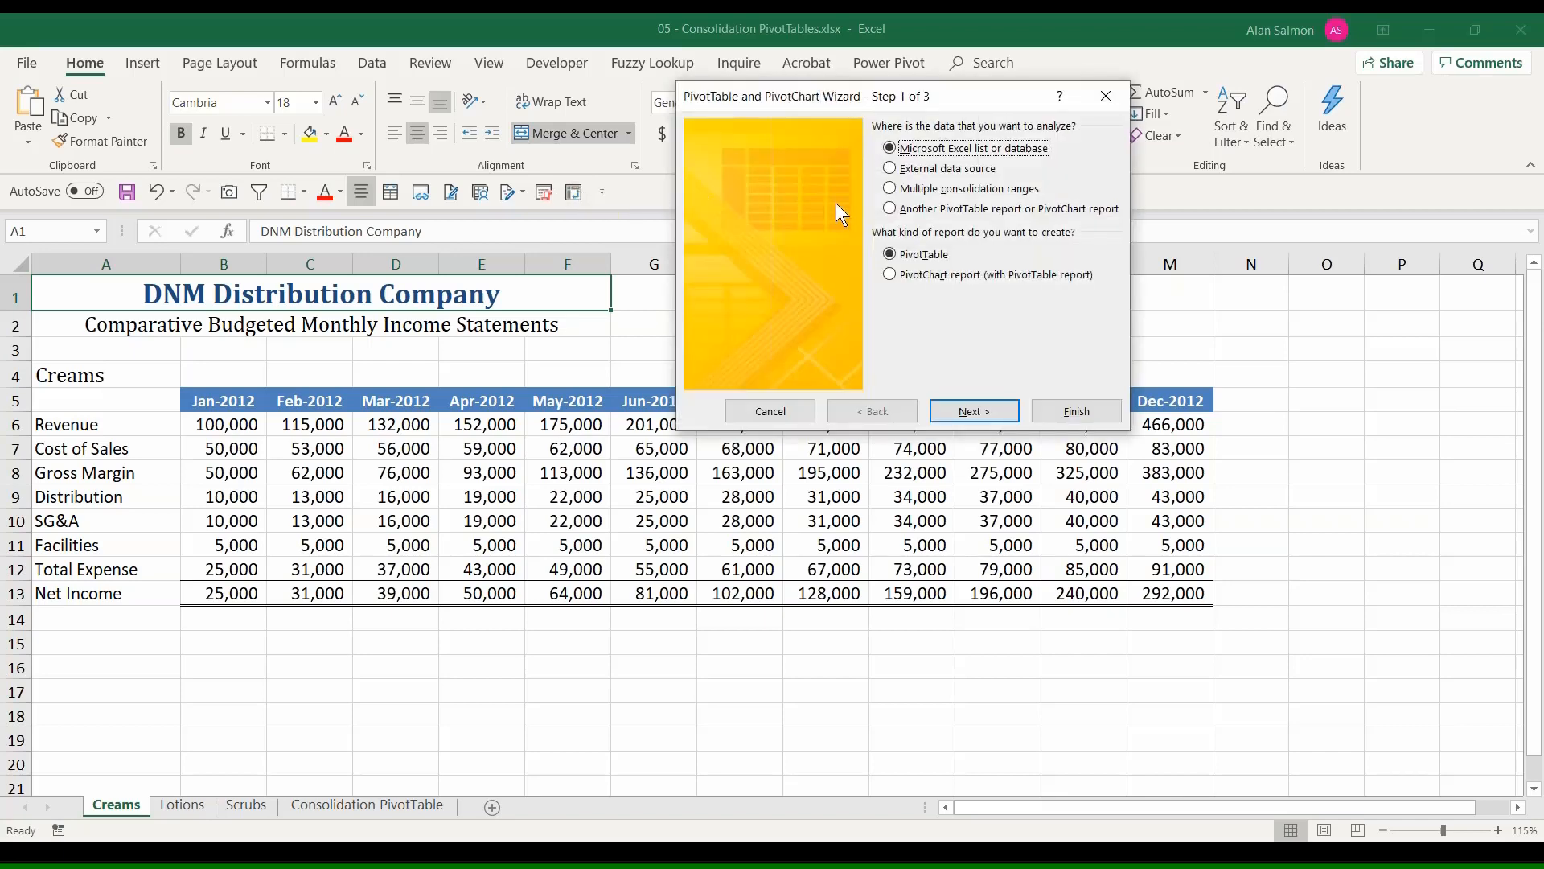
click(891, 189)
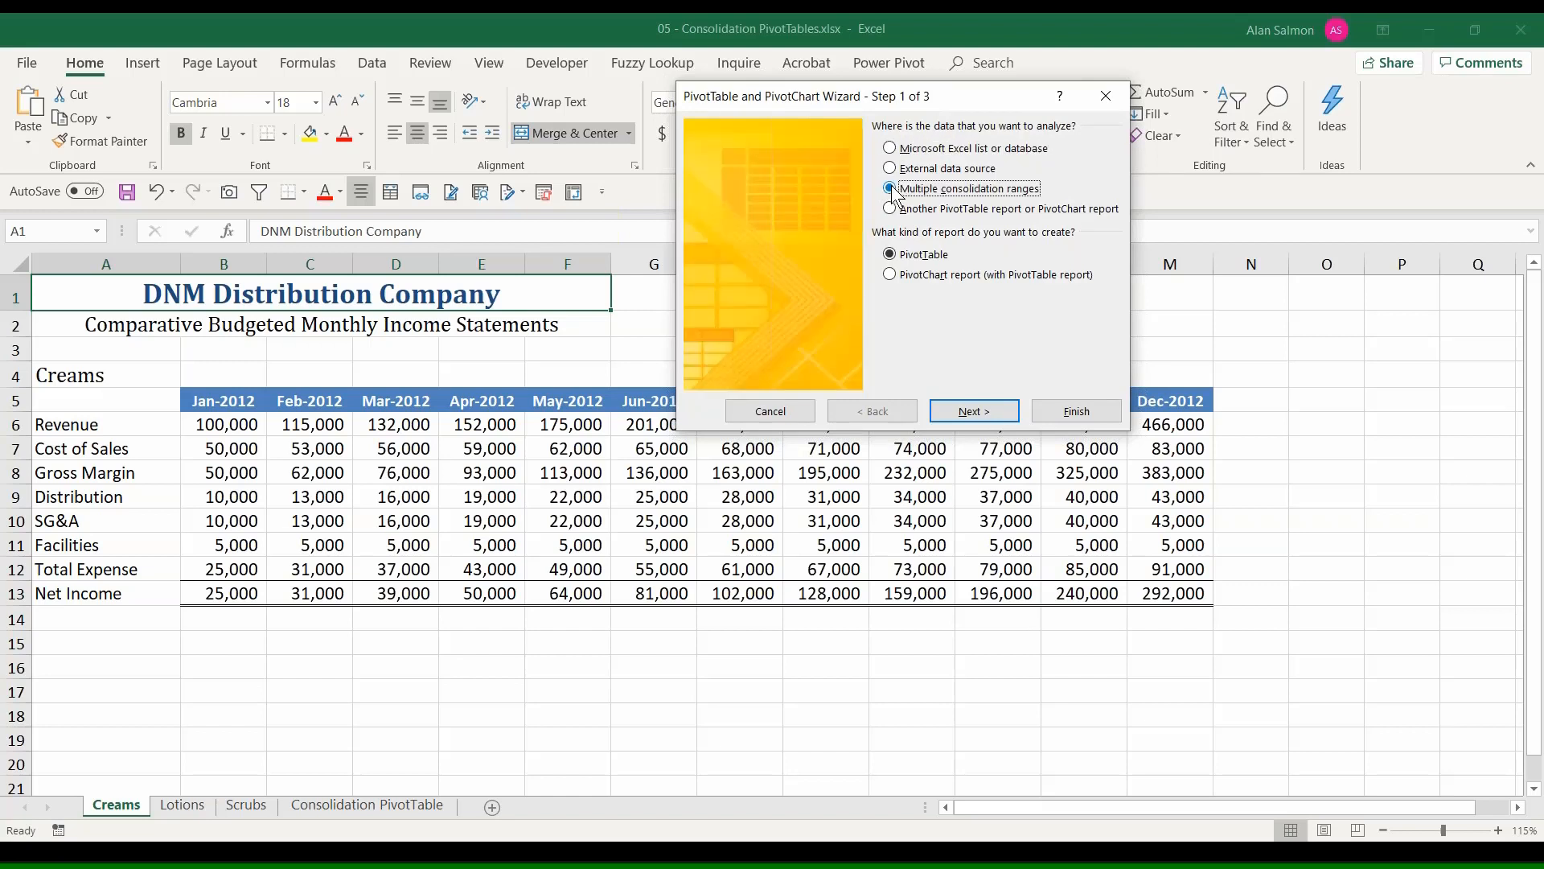
click(965, 412)
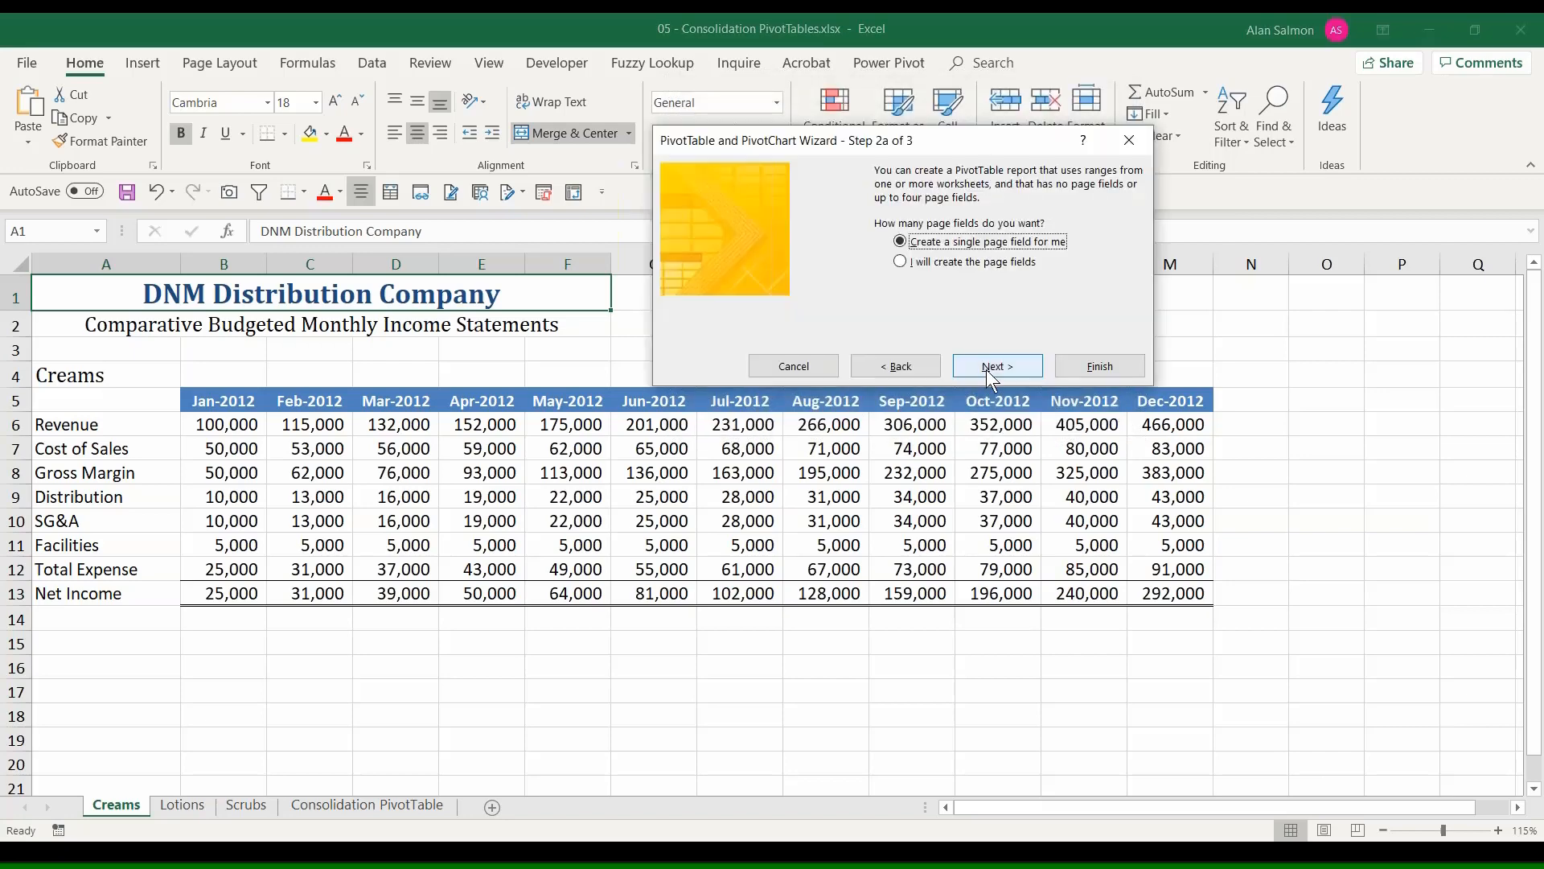
click(988, 365)
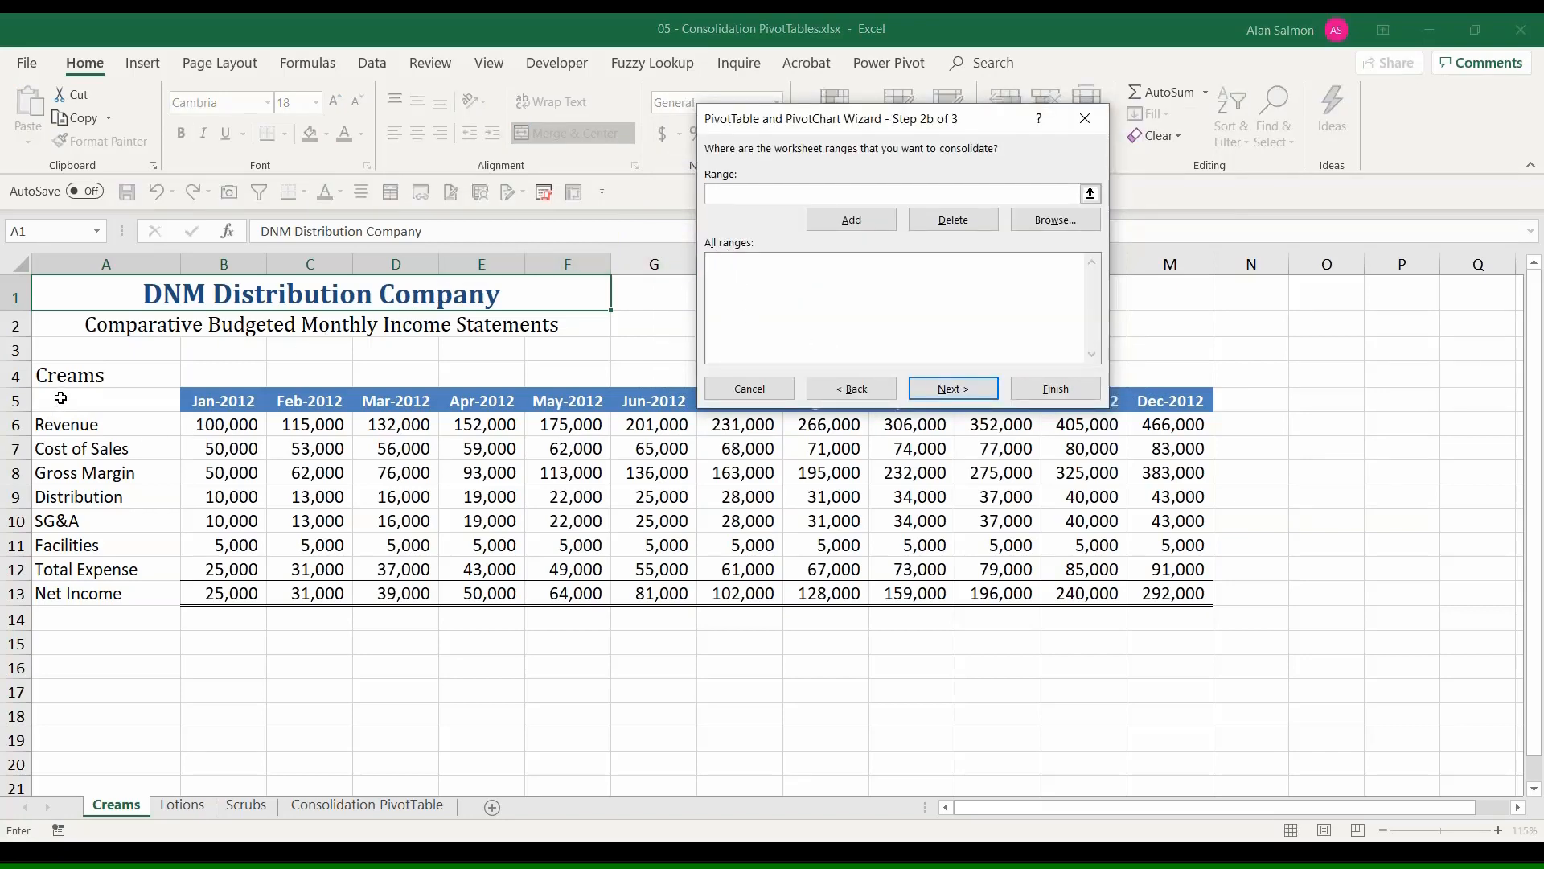
Add the range $A$5:$M$13 from each of the Creams, Lotions and Scrubs sheets to the ranges being consolidated
drag(58, 400, 1152, 585)
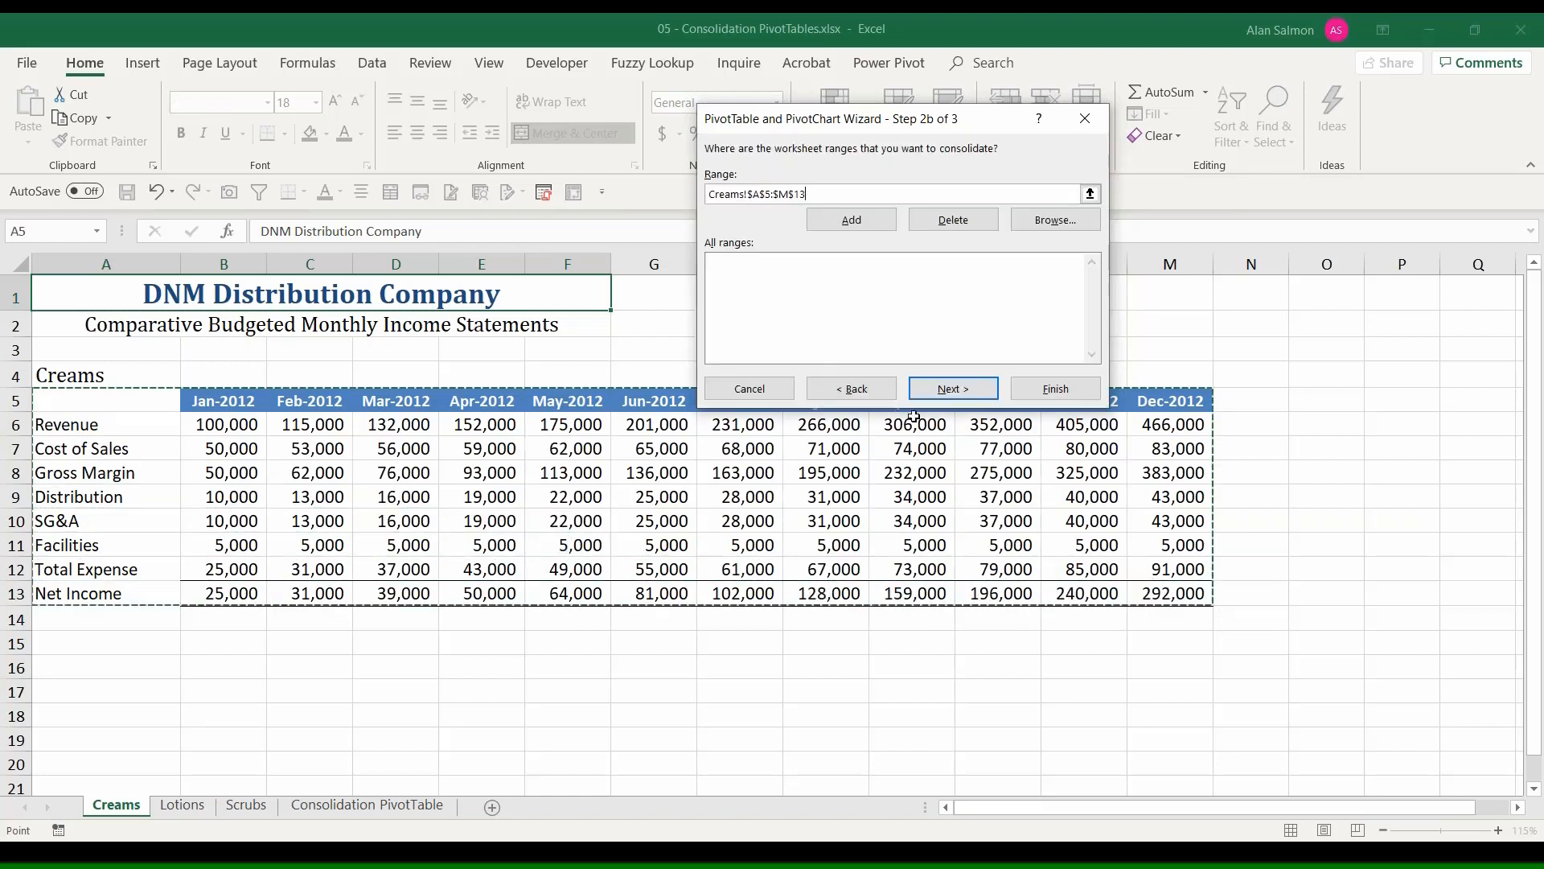
click(855, 217)
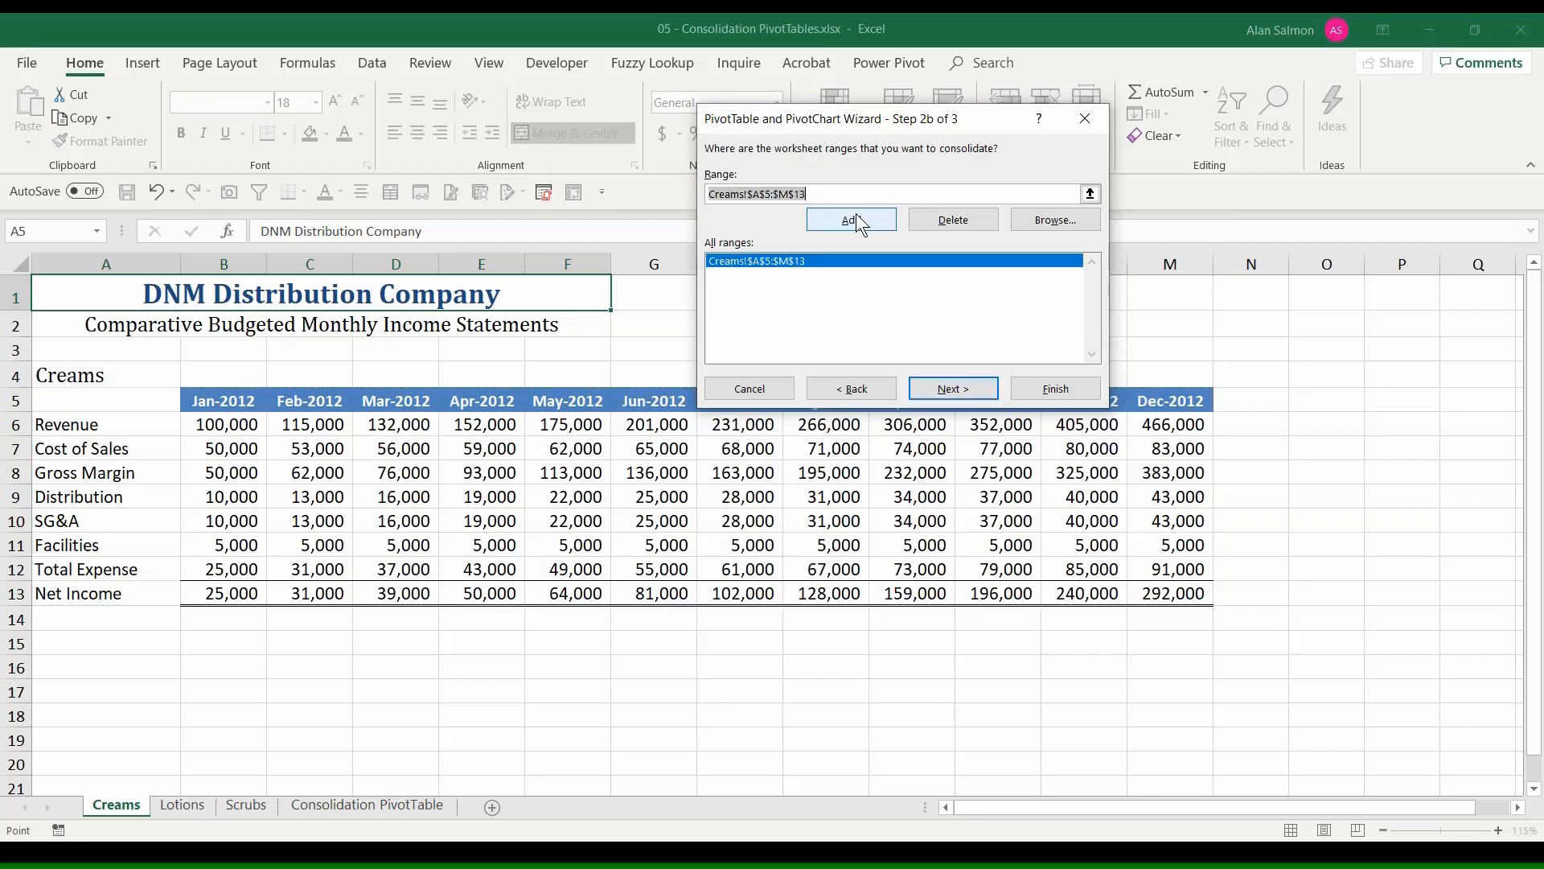
click(193, 812)
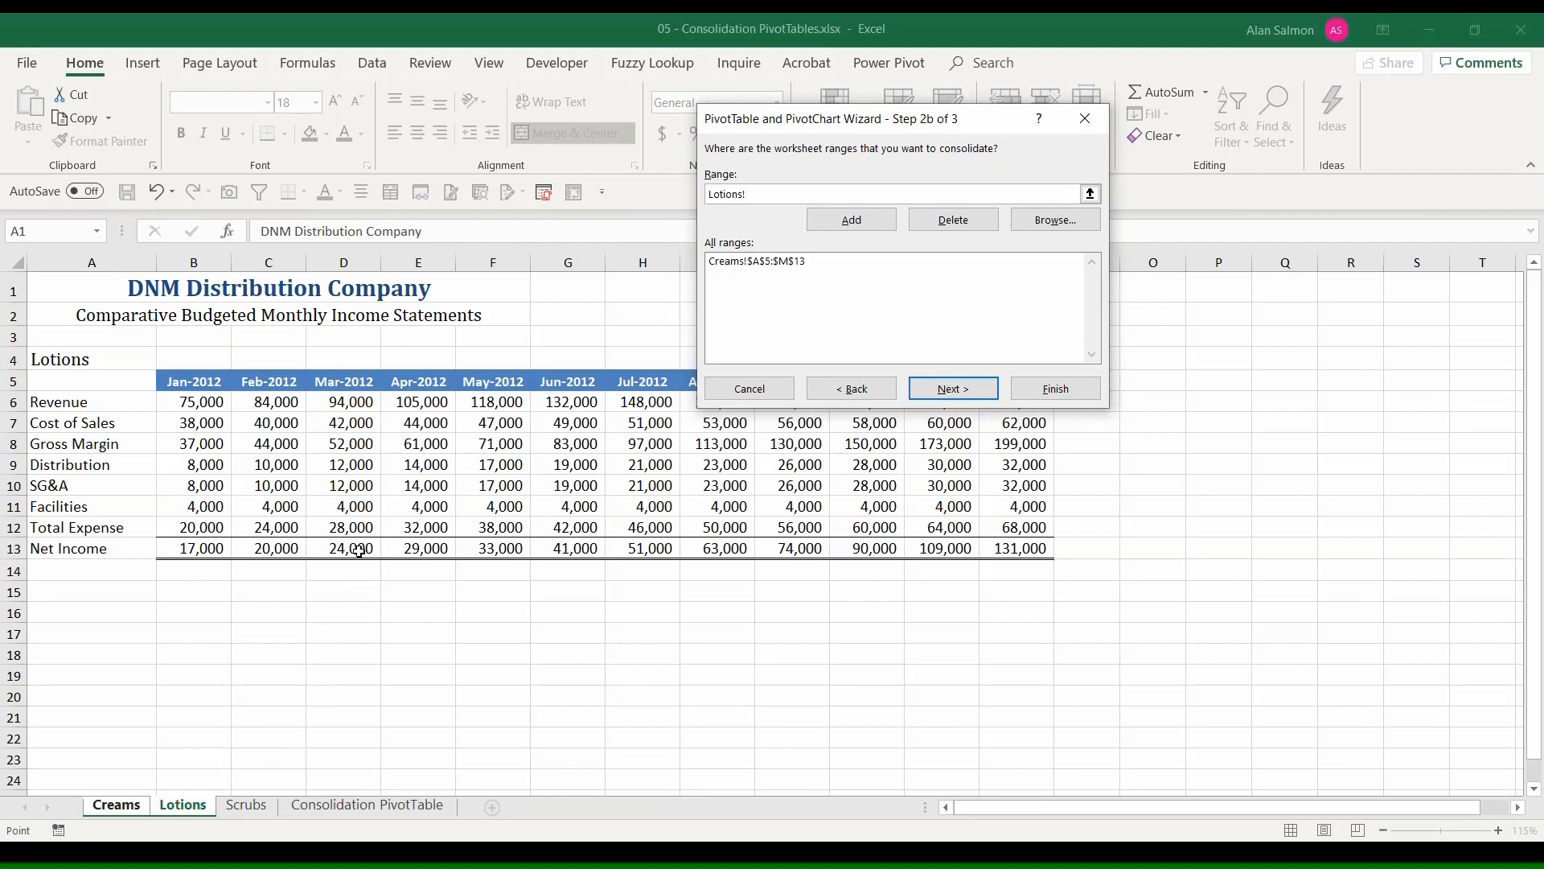
drag(85, 384, 981, 530)
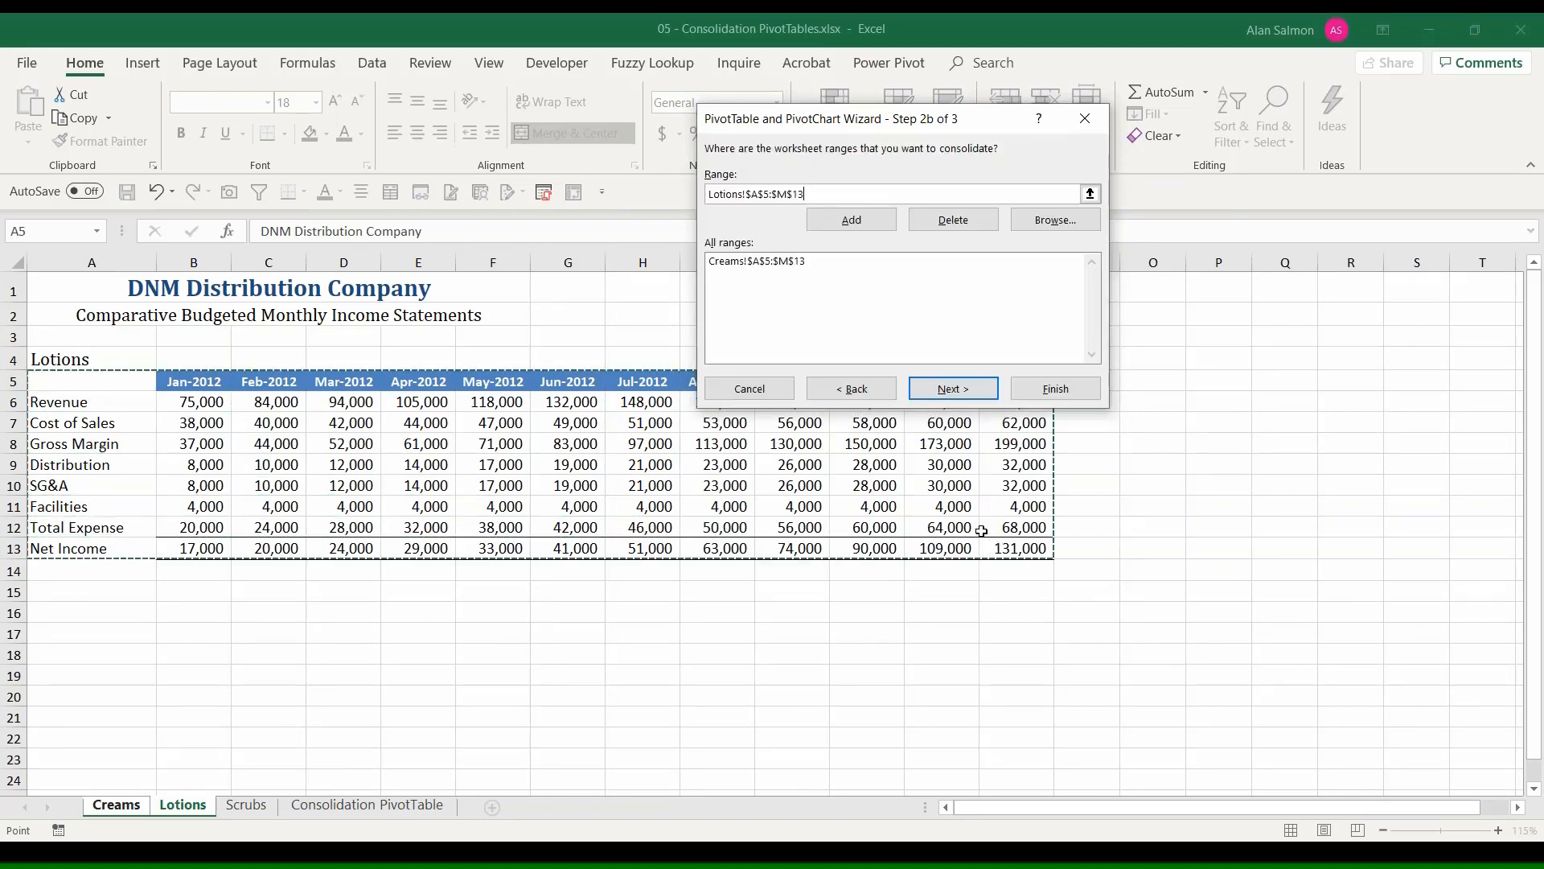
click(857, 227)
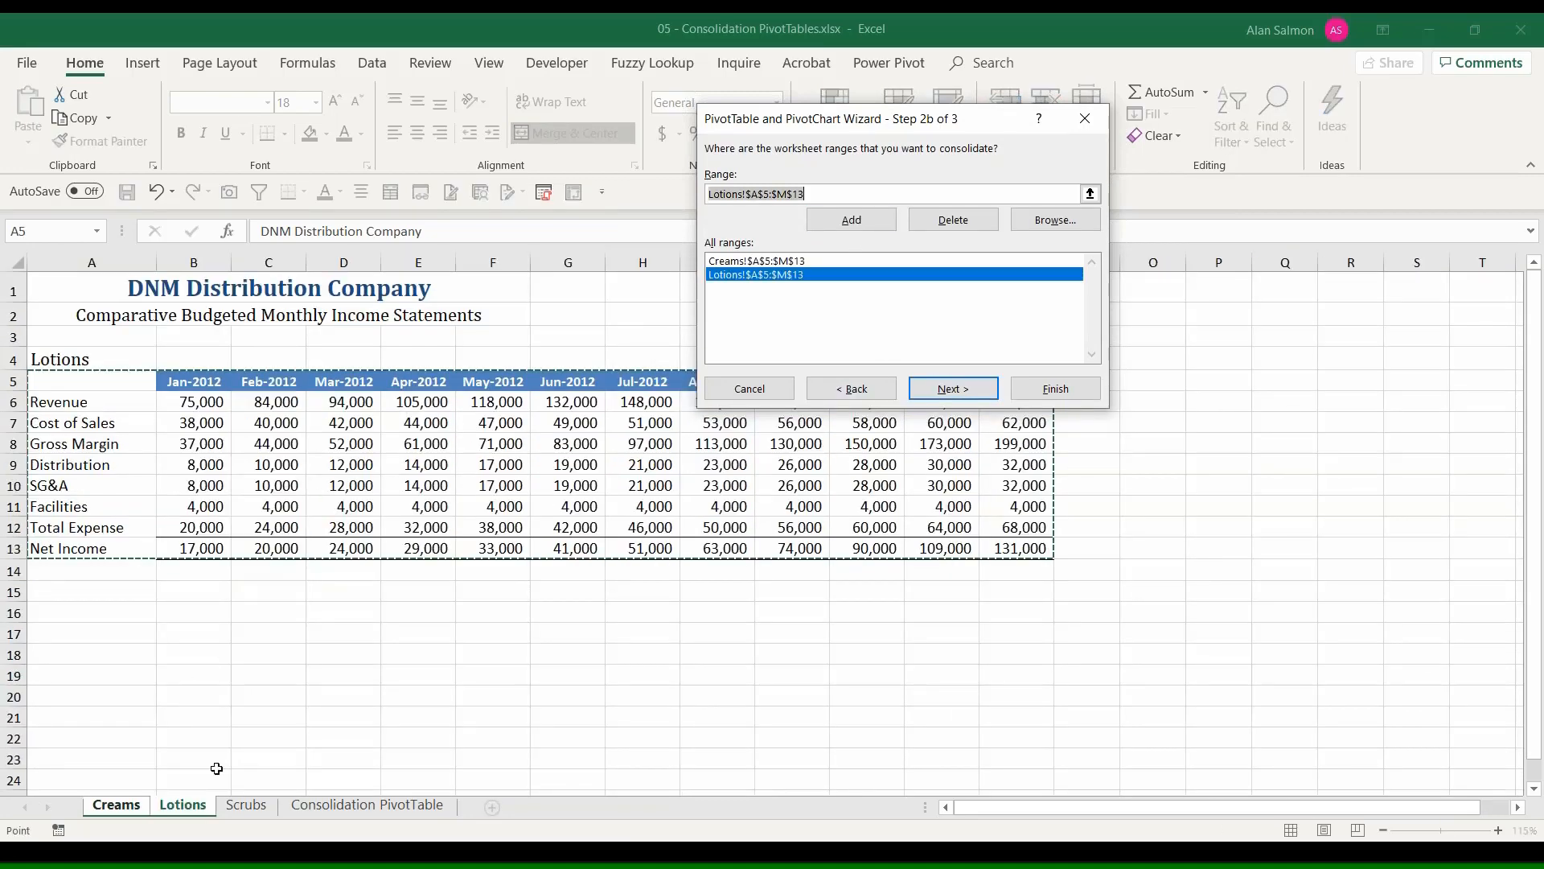
click(247, 805)
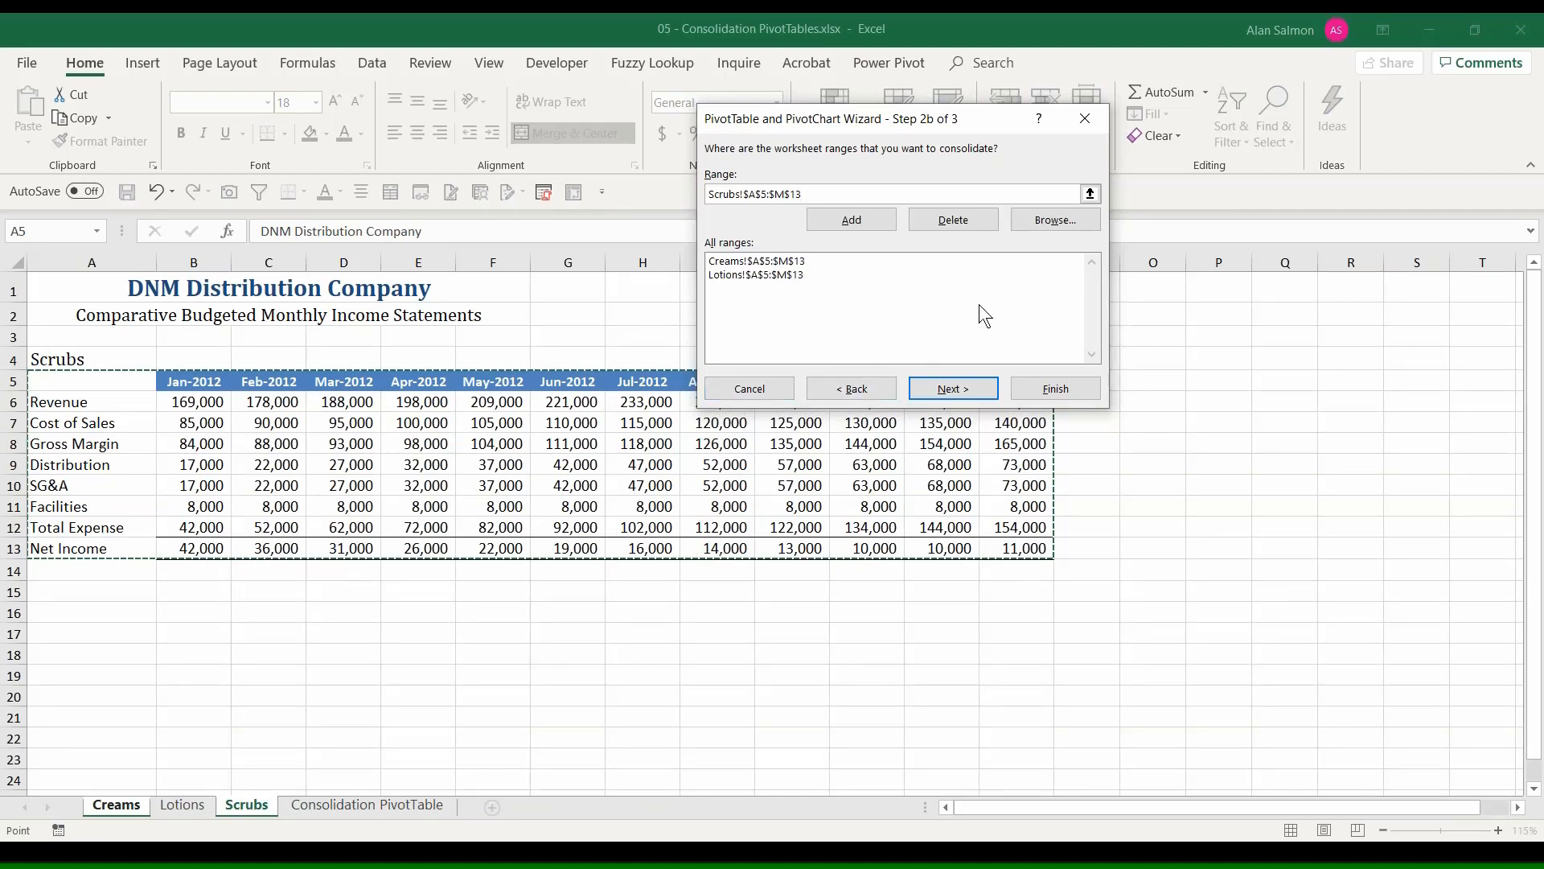
click(848, 221)
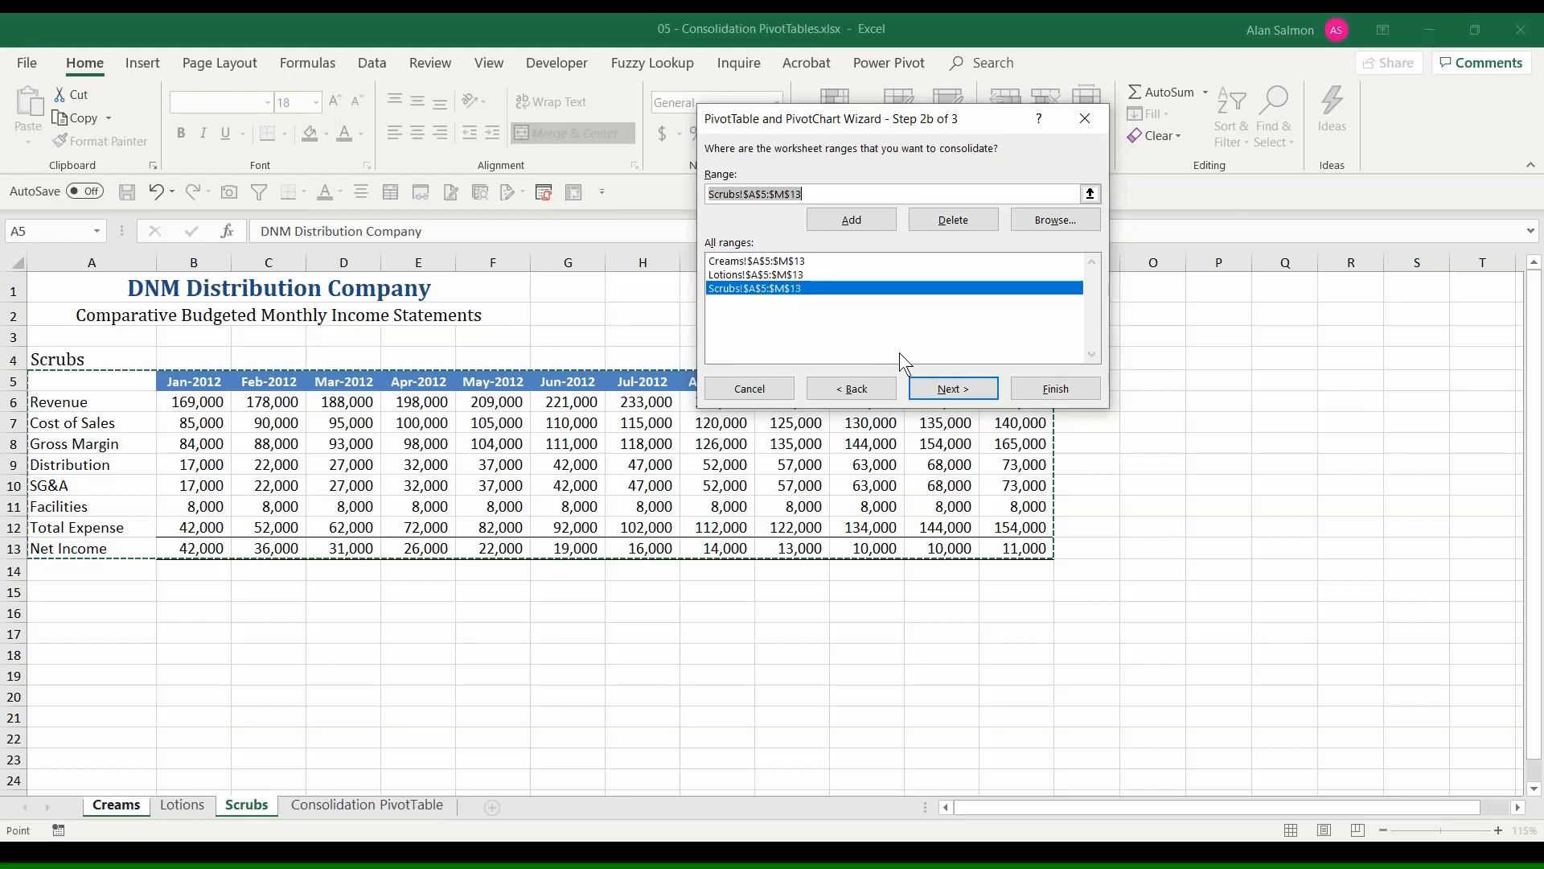
Create the consolidation PivotTable on a new worksheet and hide its field list
click(954, 389)
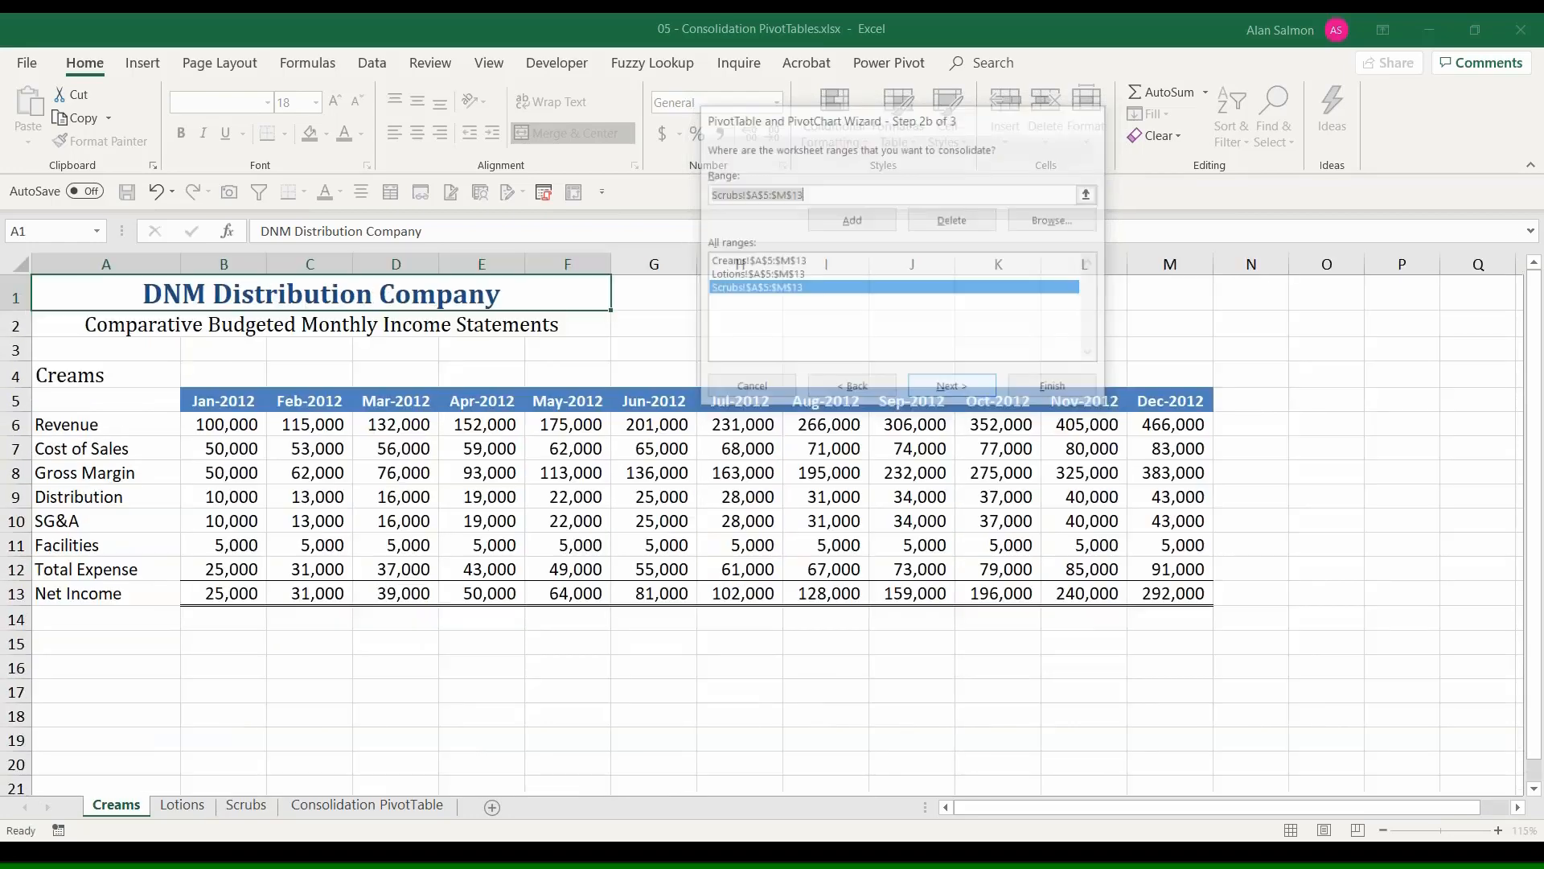
click(820, 203)
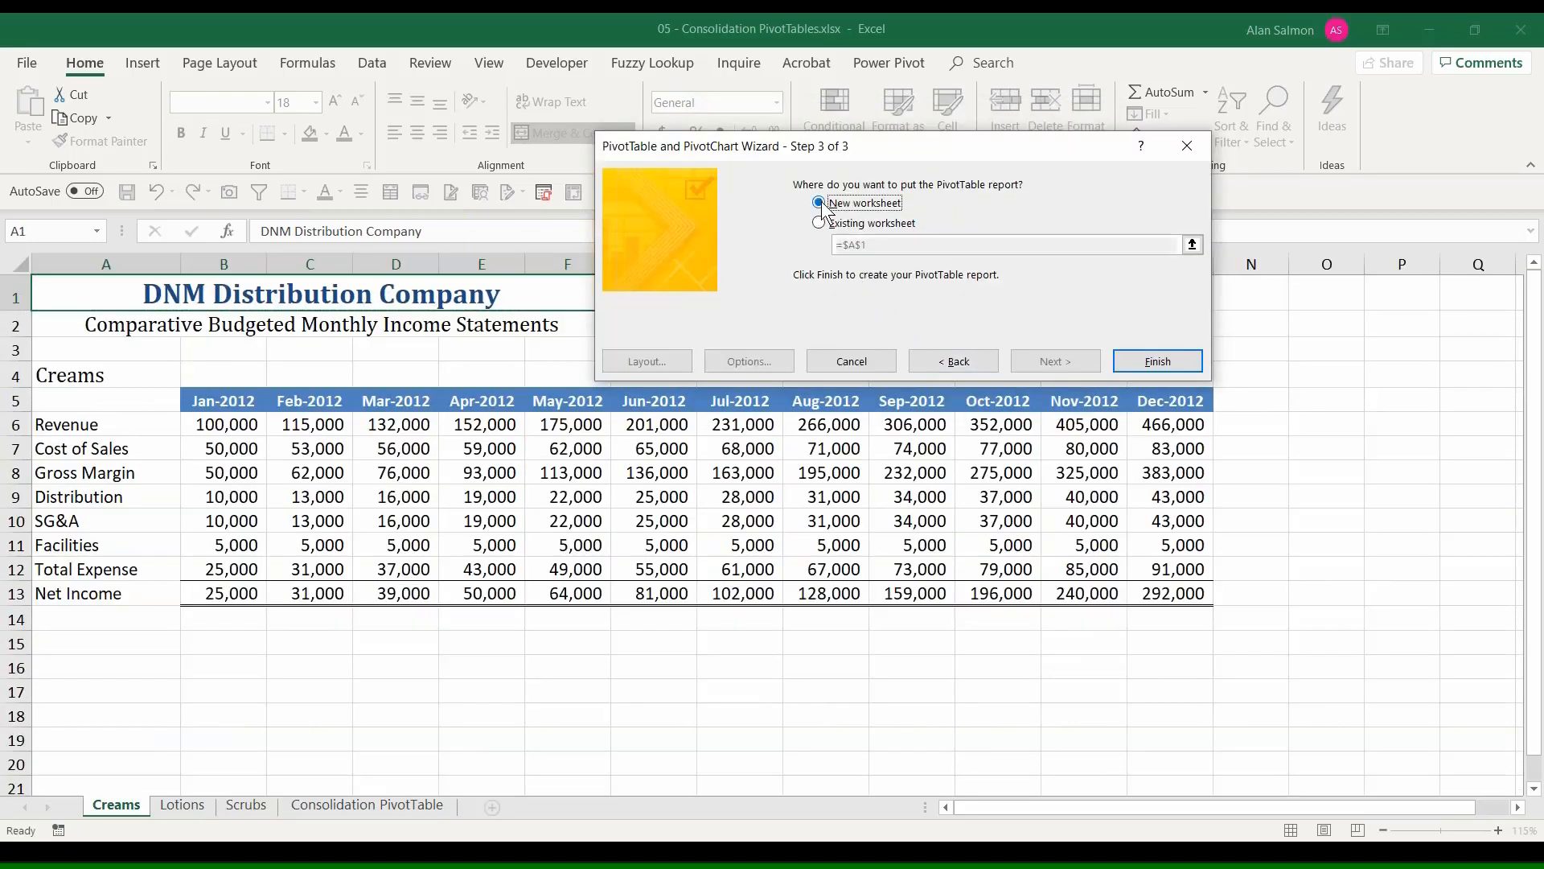
click(1160, 363)
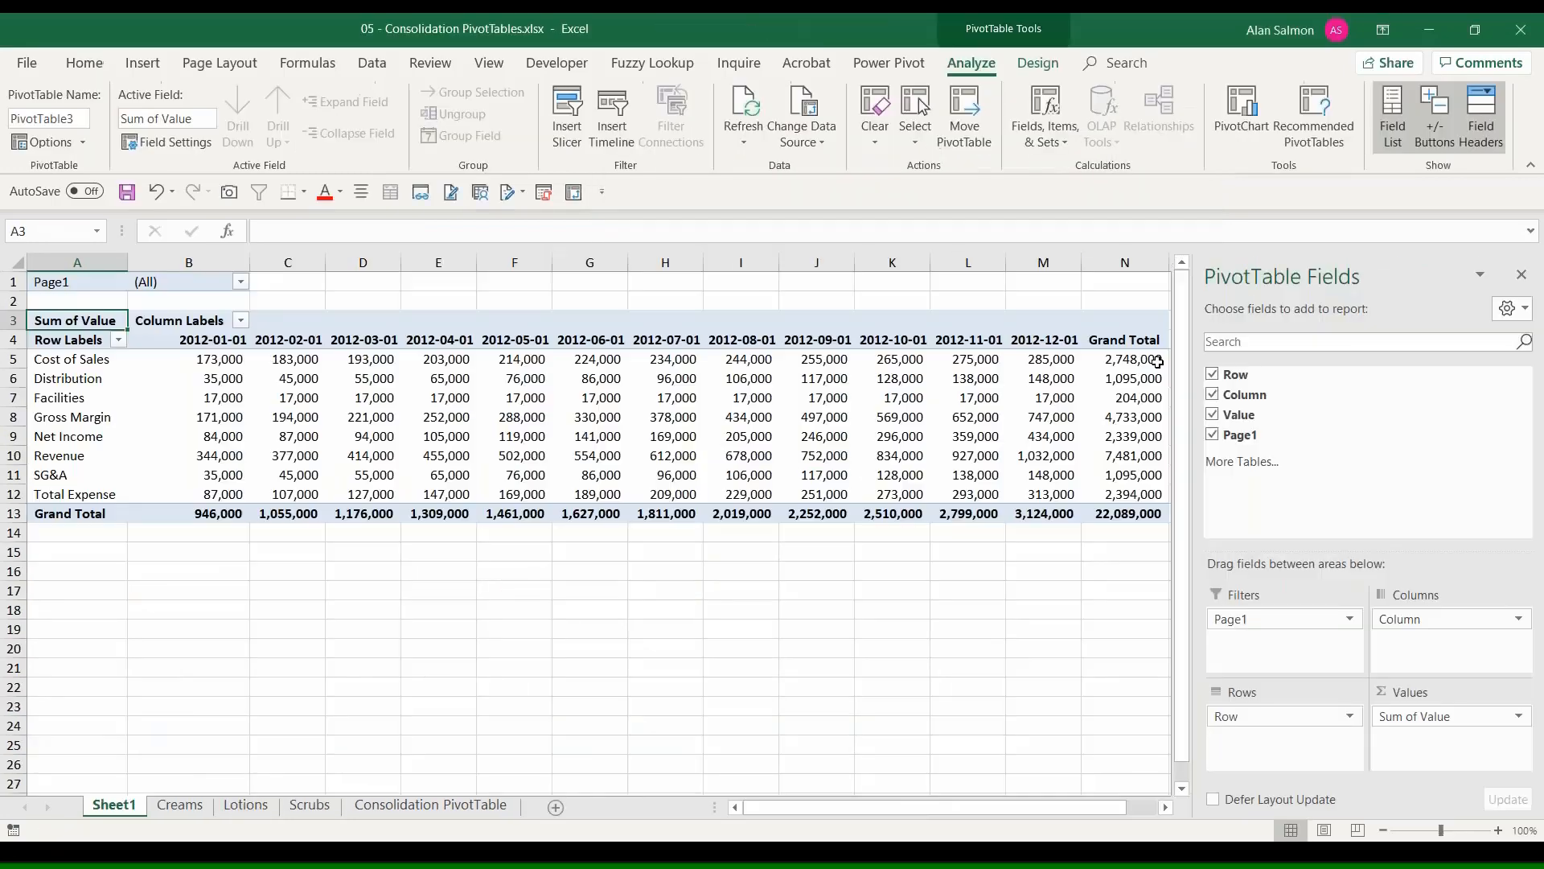
click(1524, 278)
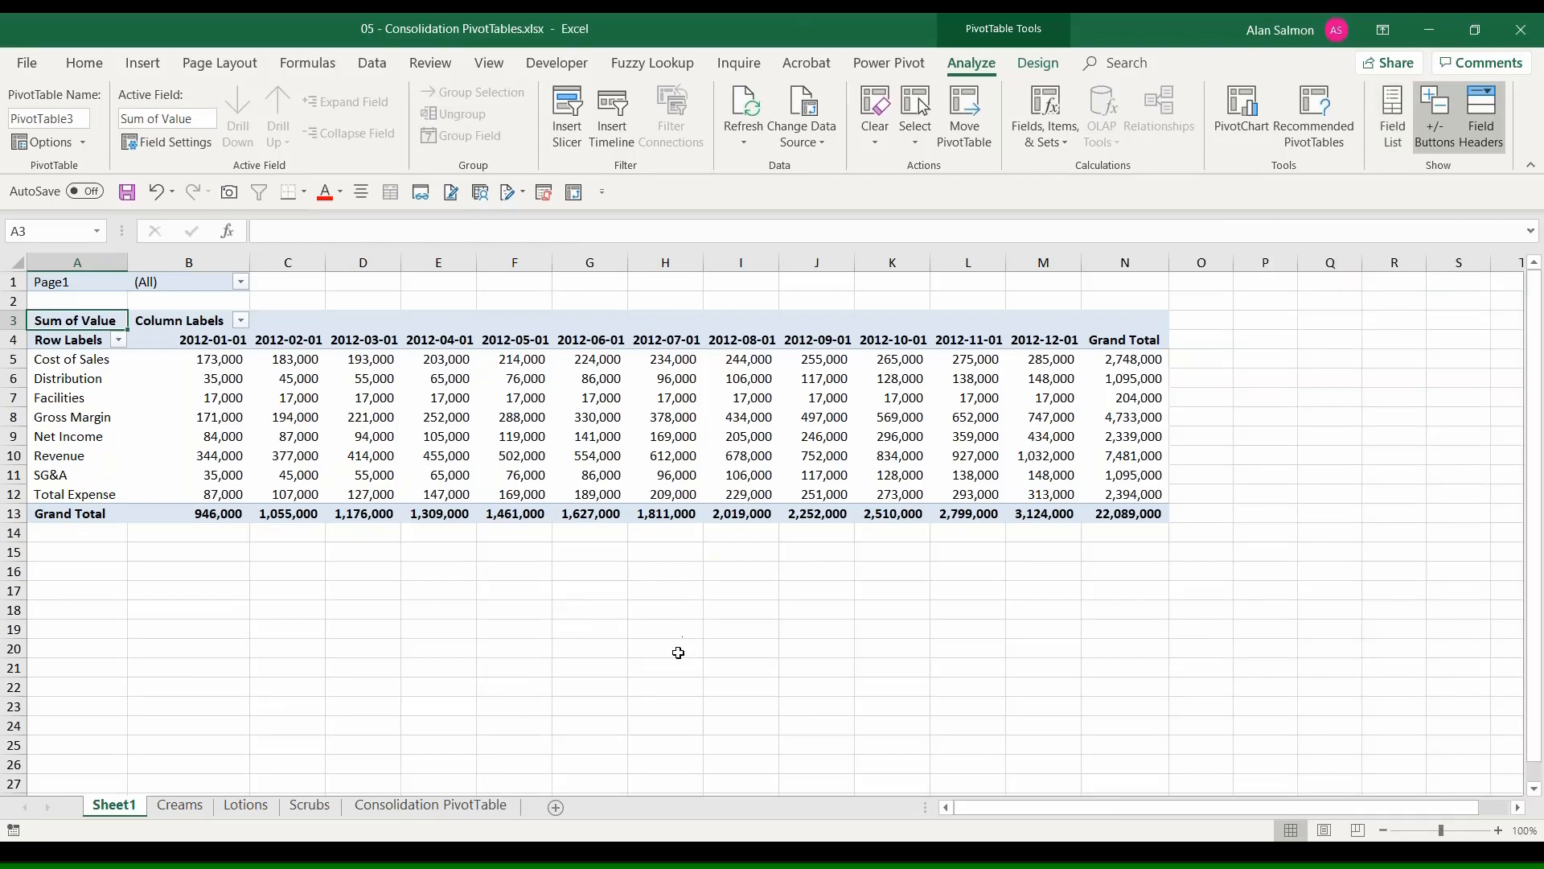
ctrl+scroll(678, 653, up, 1)
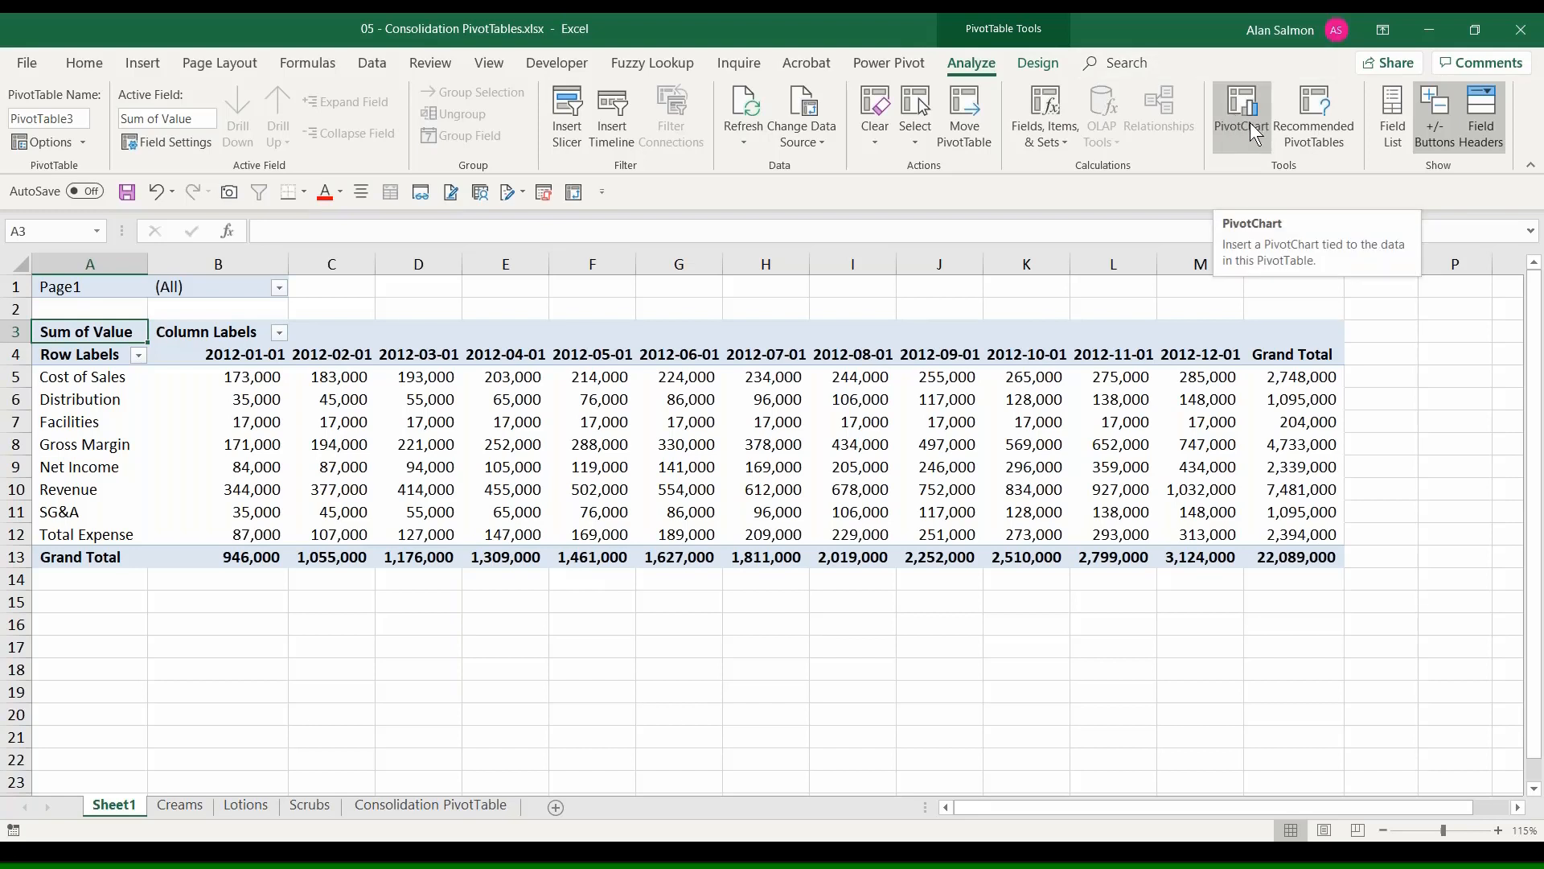
Try grand totals for columns only, and settle on showing the PivotTable's grand totals for rows only
click(1050, 68)
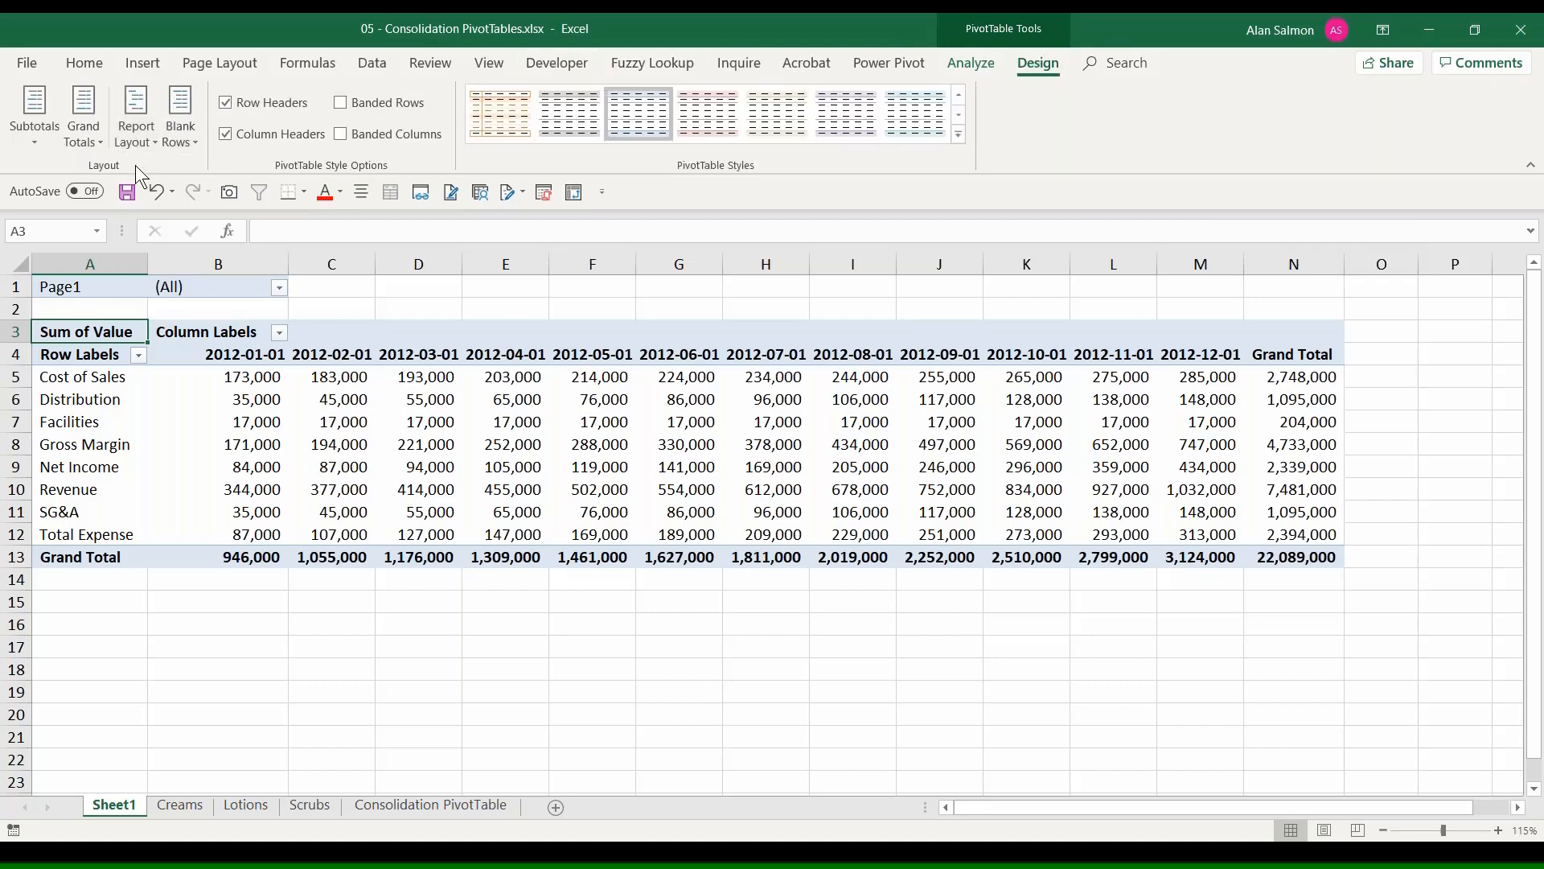
click(85, 126)
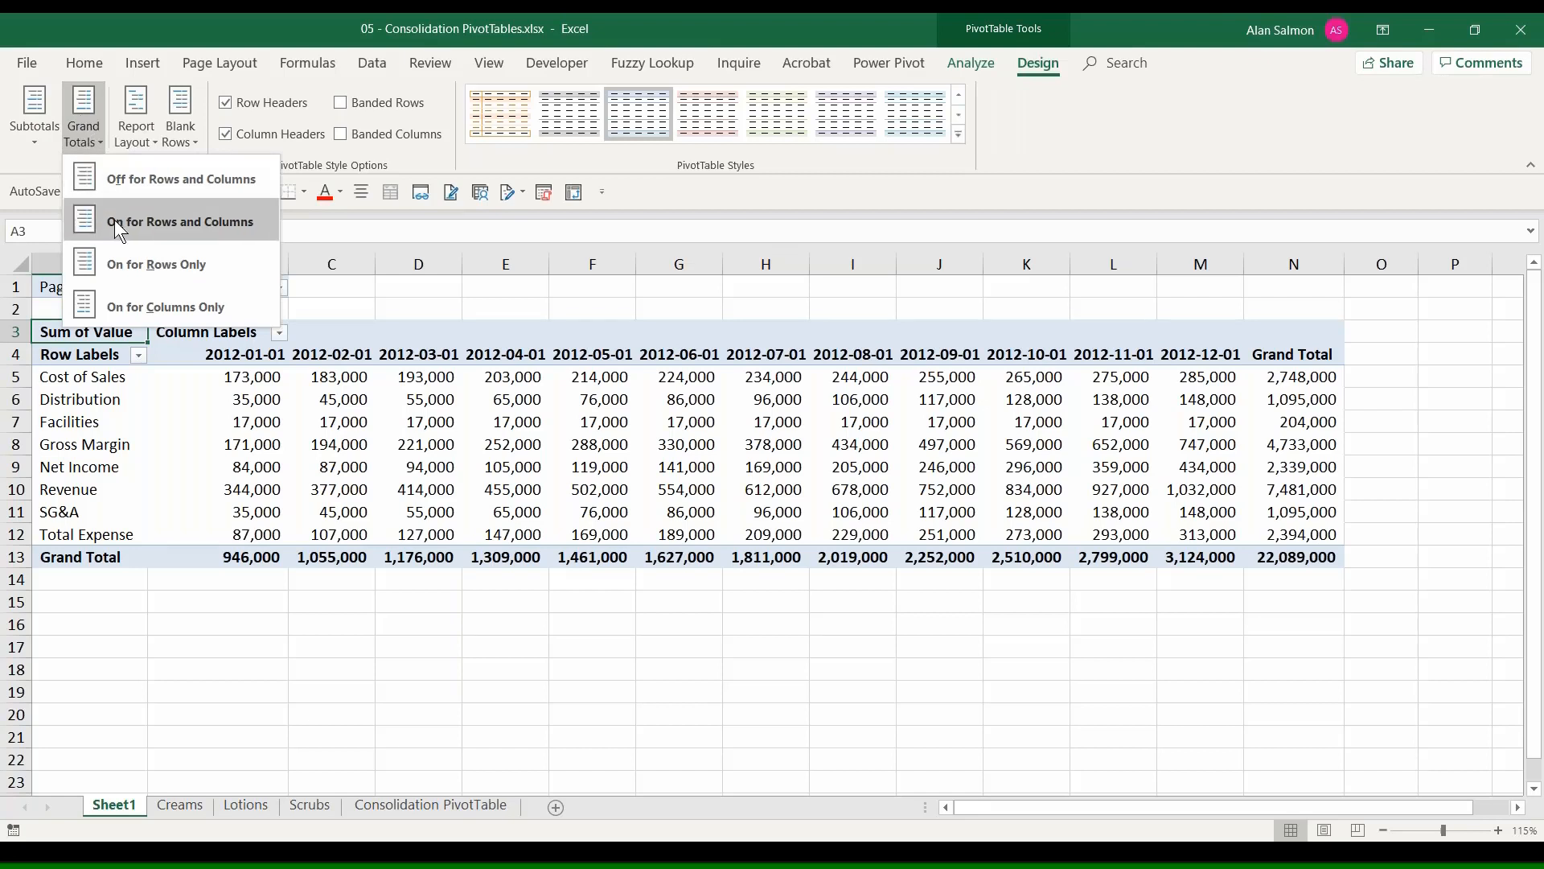
click(163, 307)
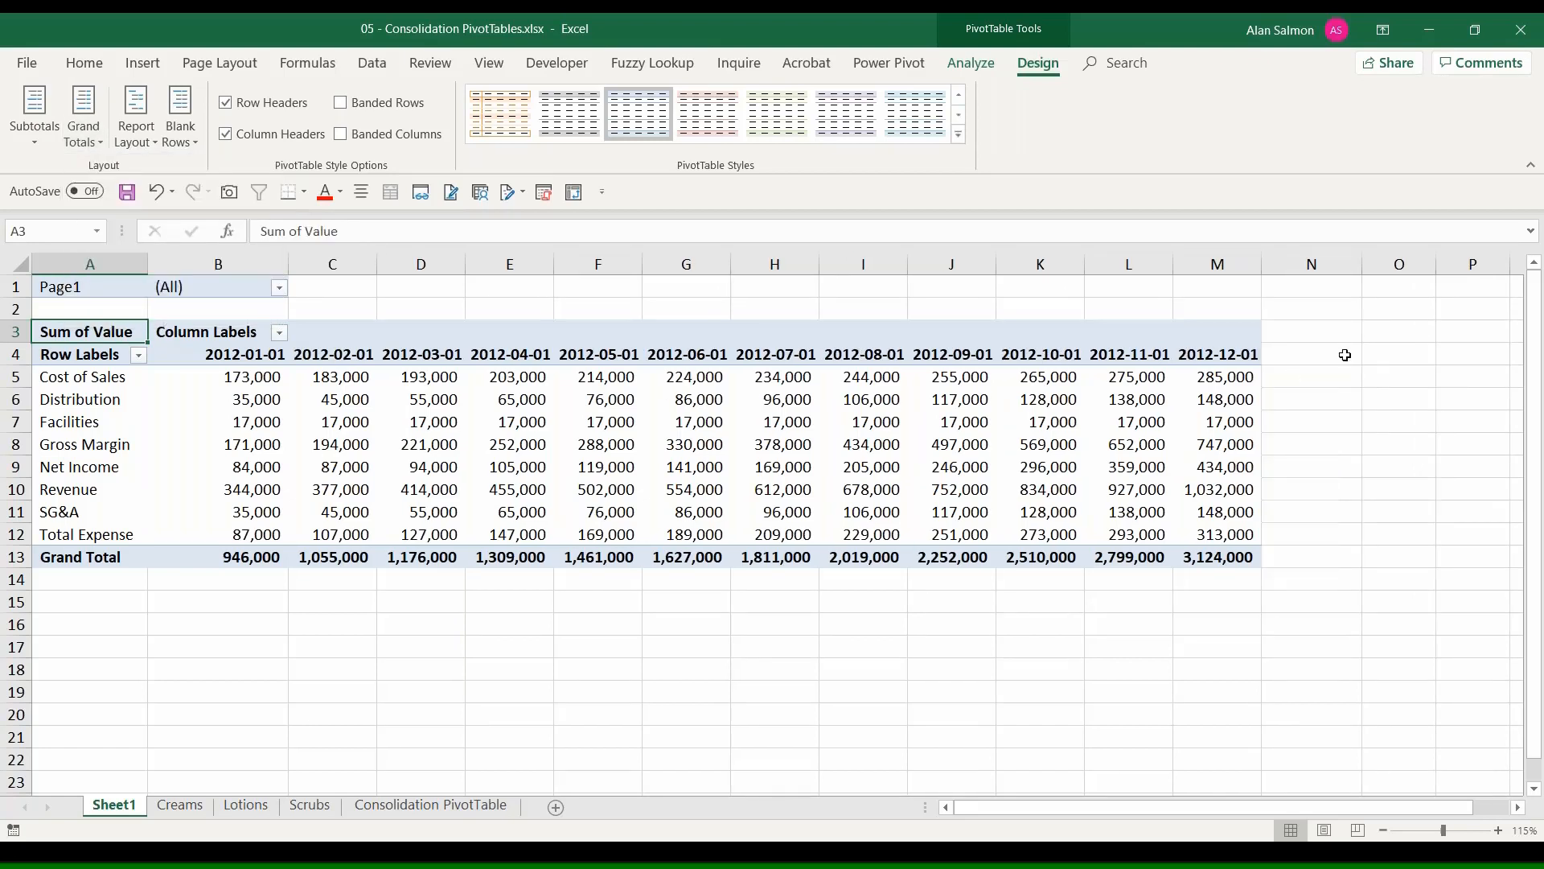
click(142, 129)
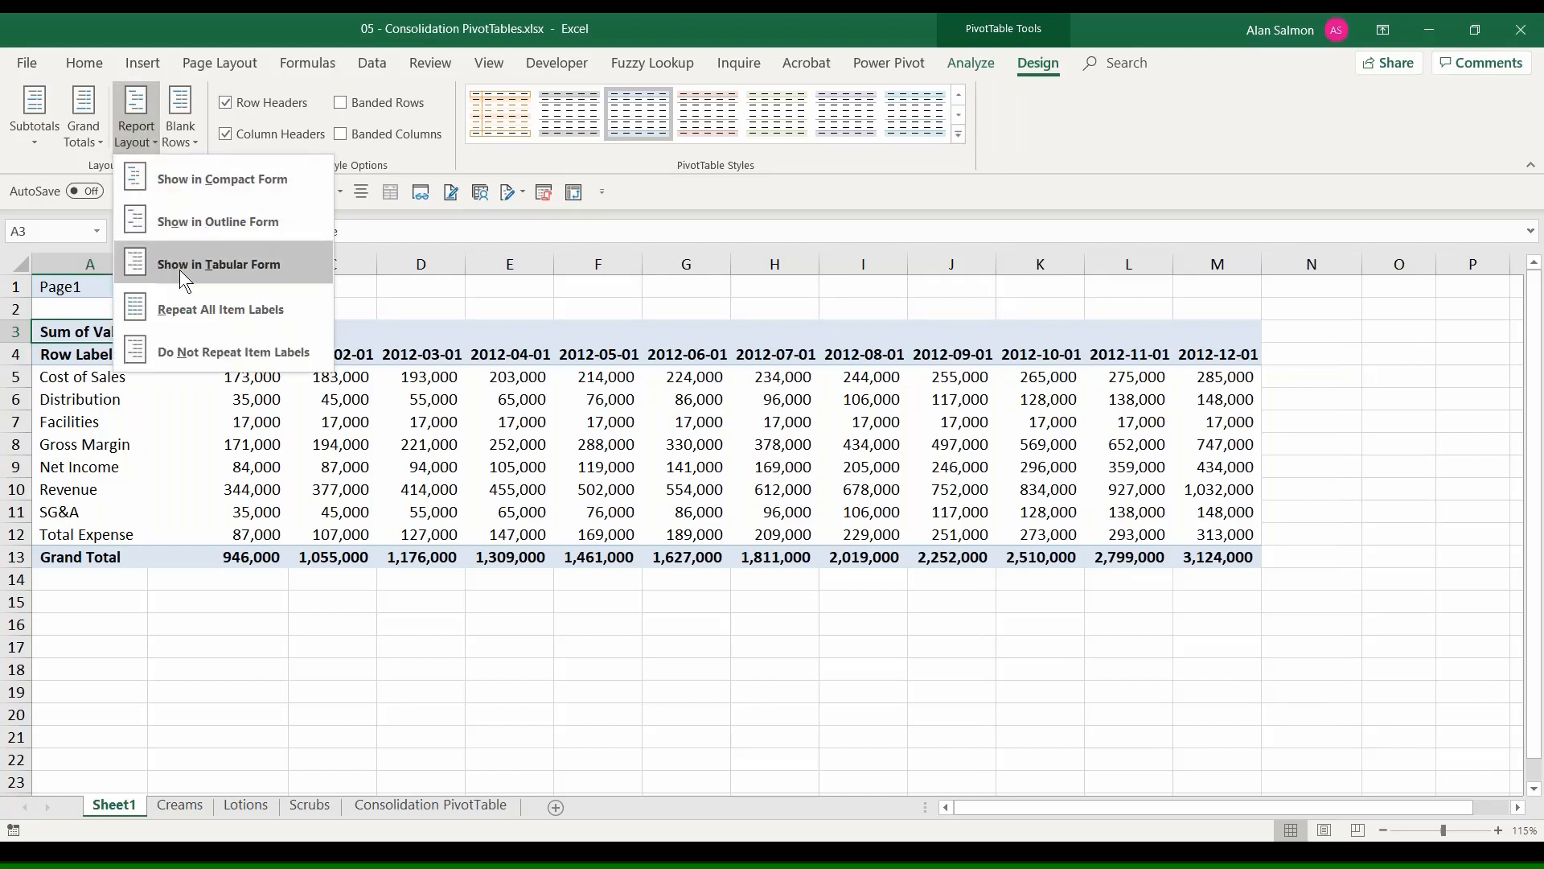
click(80, 115)
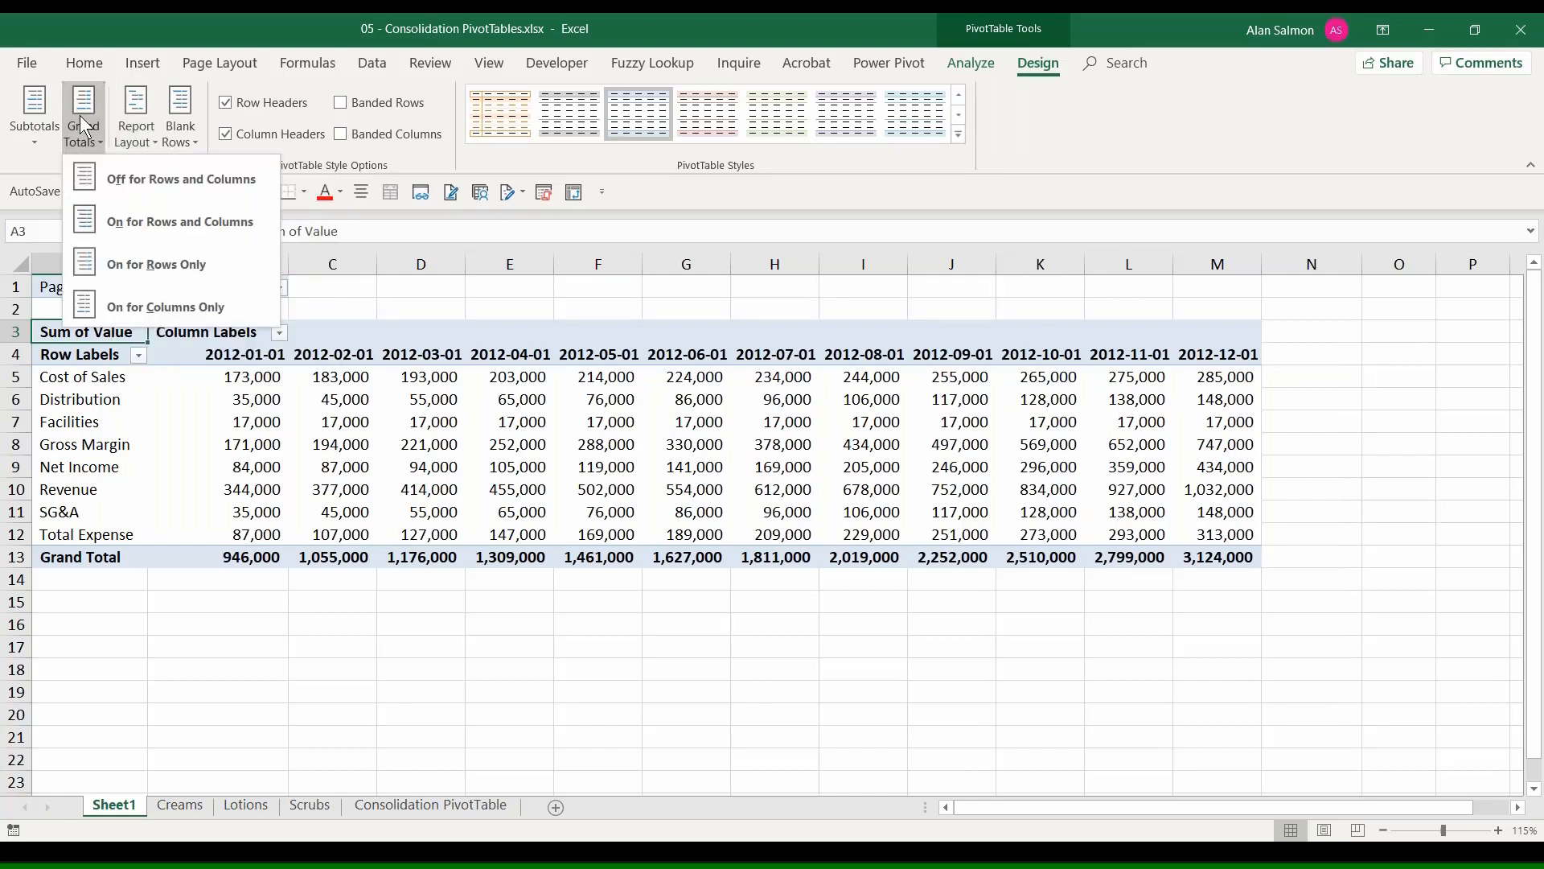
click(179, 264)
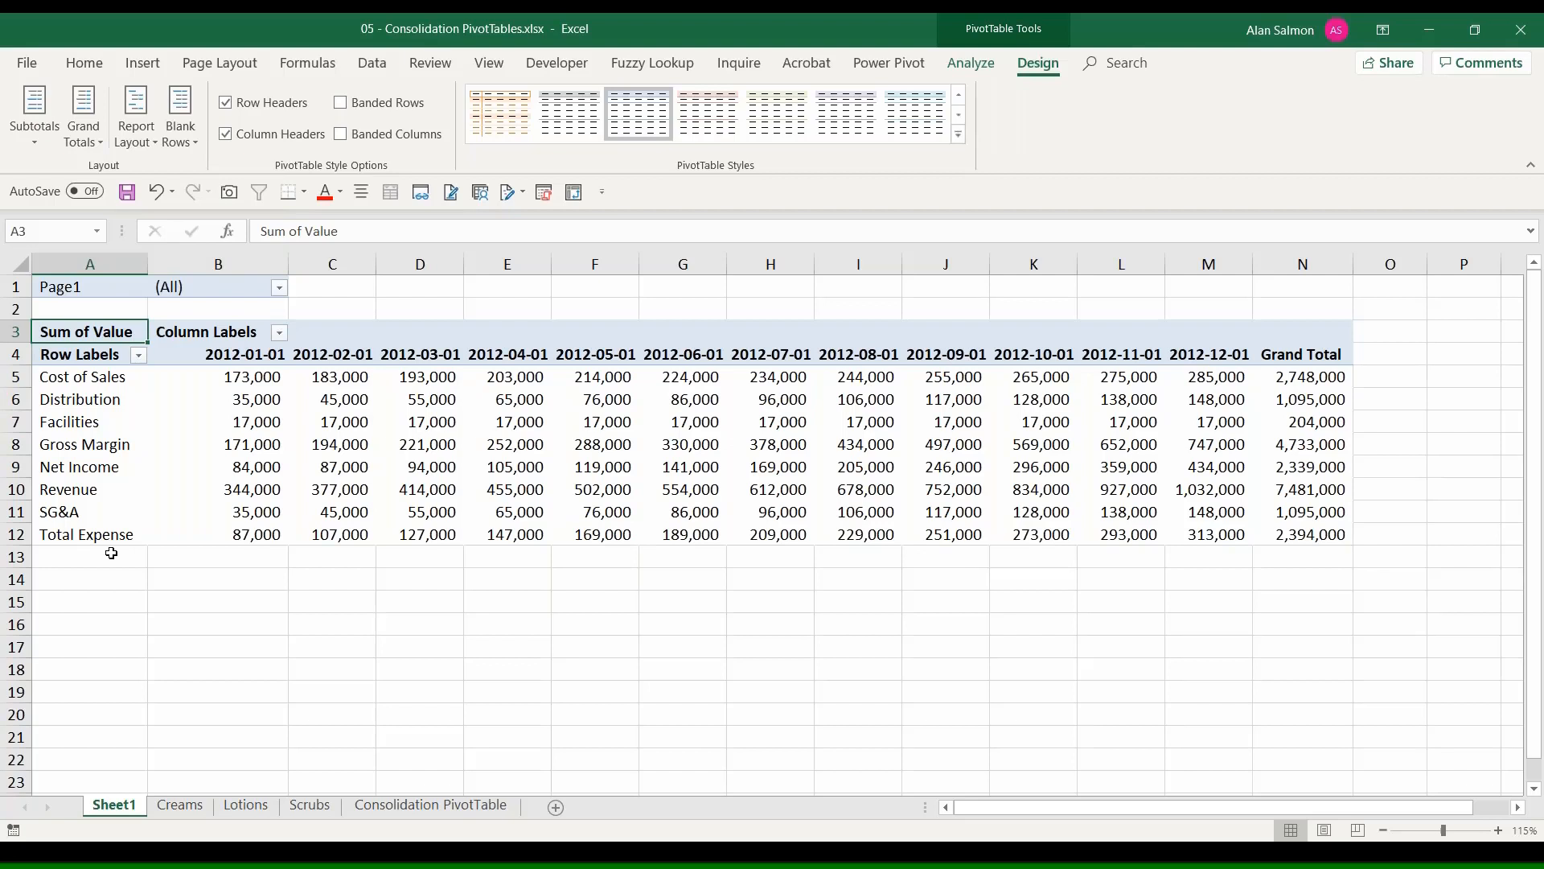
Move the Revenue item to the beginning of the PivotTable's row labels
click(87, 493)
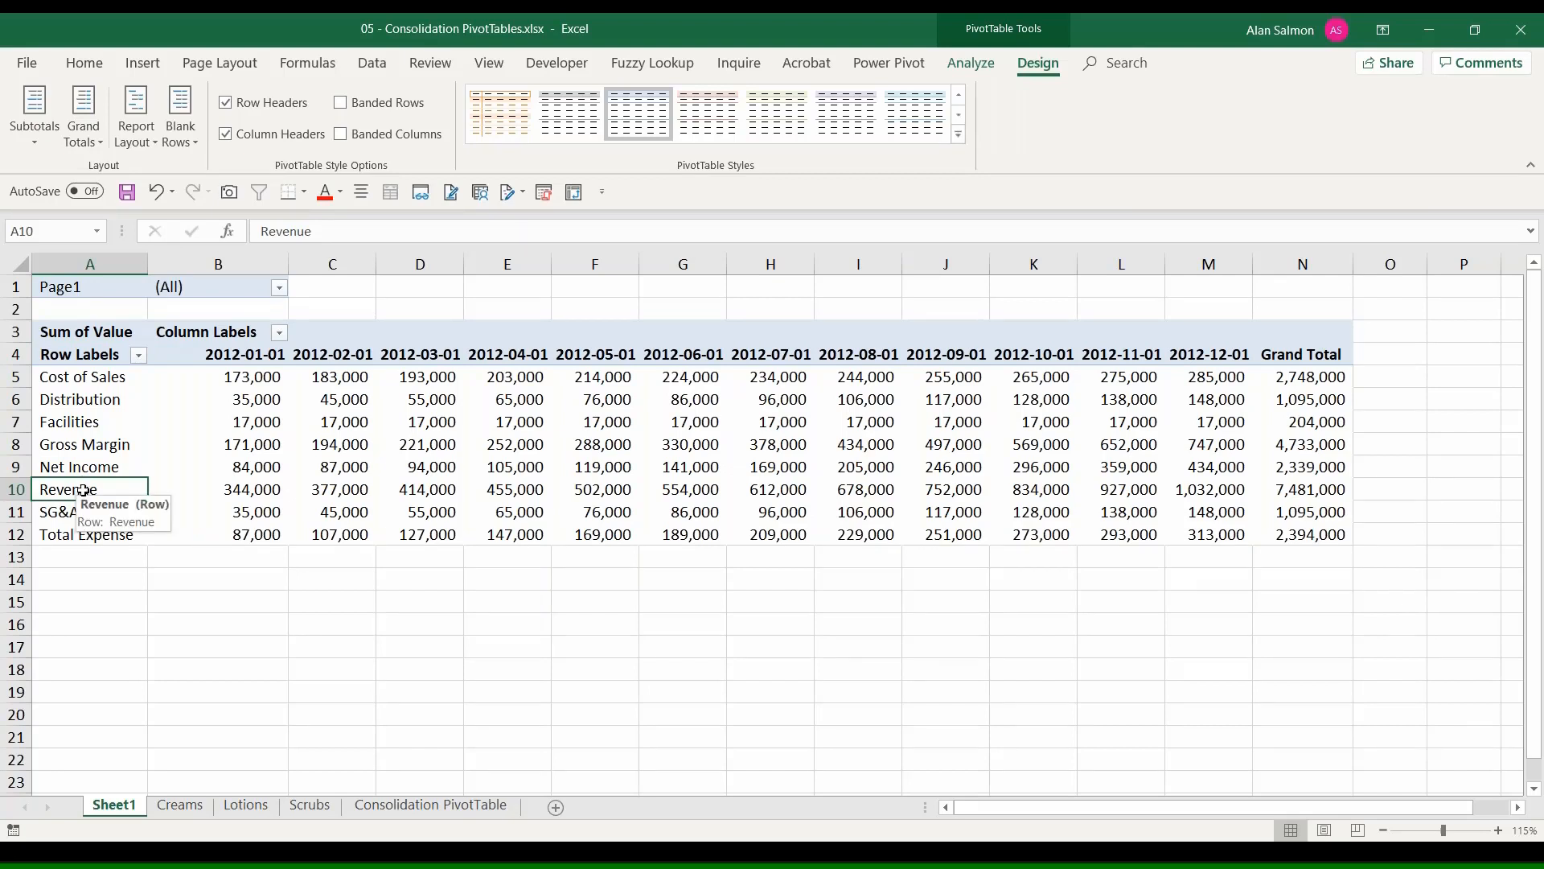
right_click(84, 491)
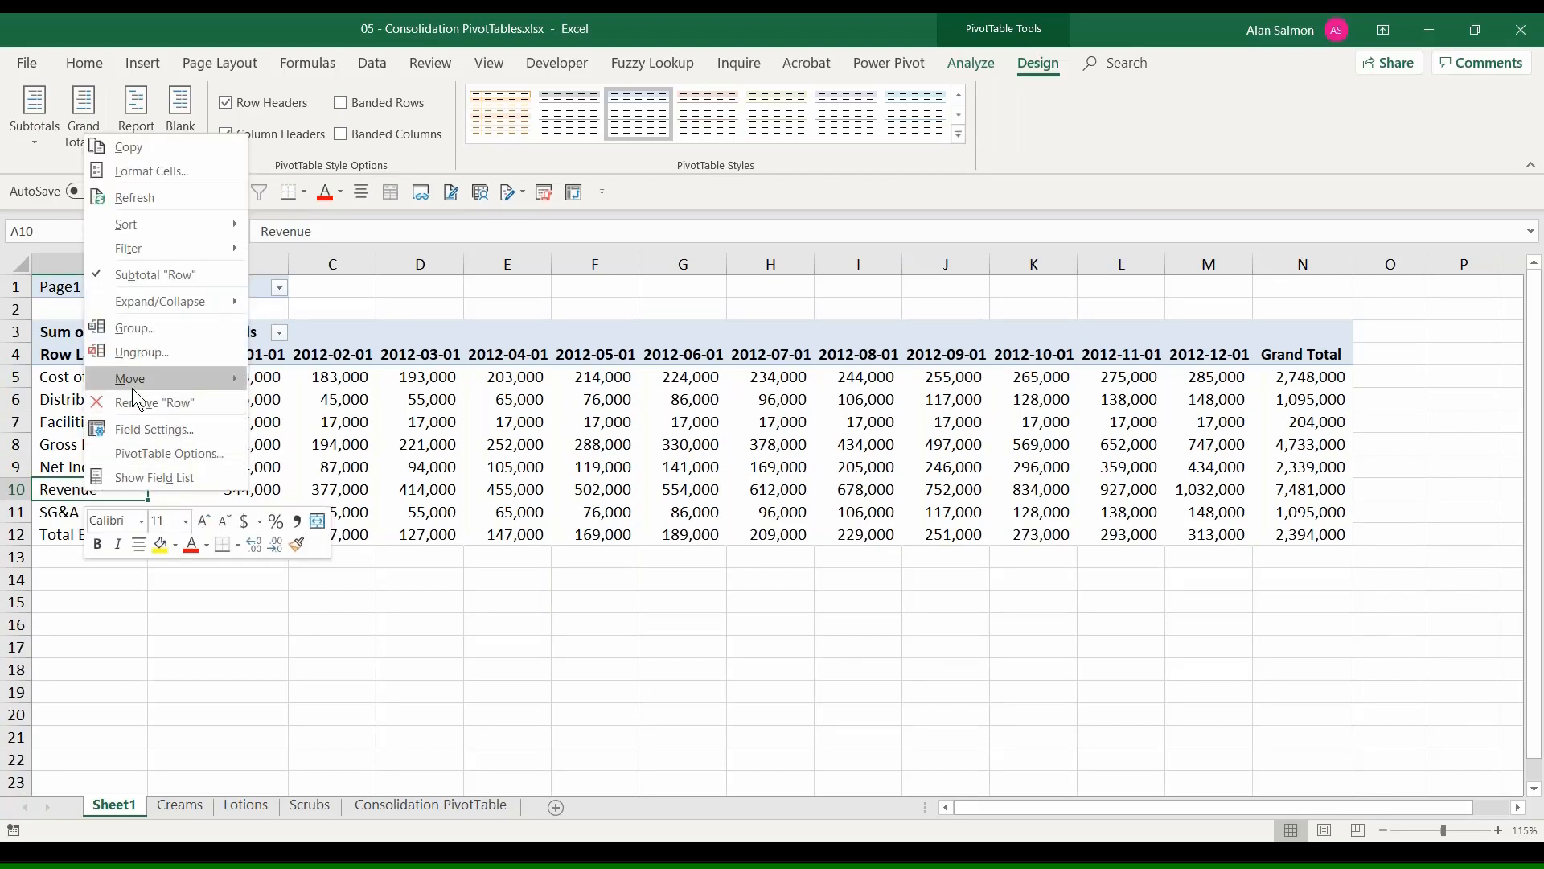
mouse_move(133, 384)
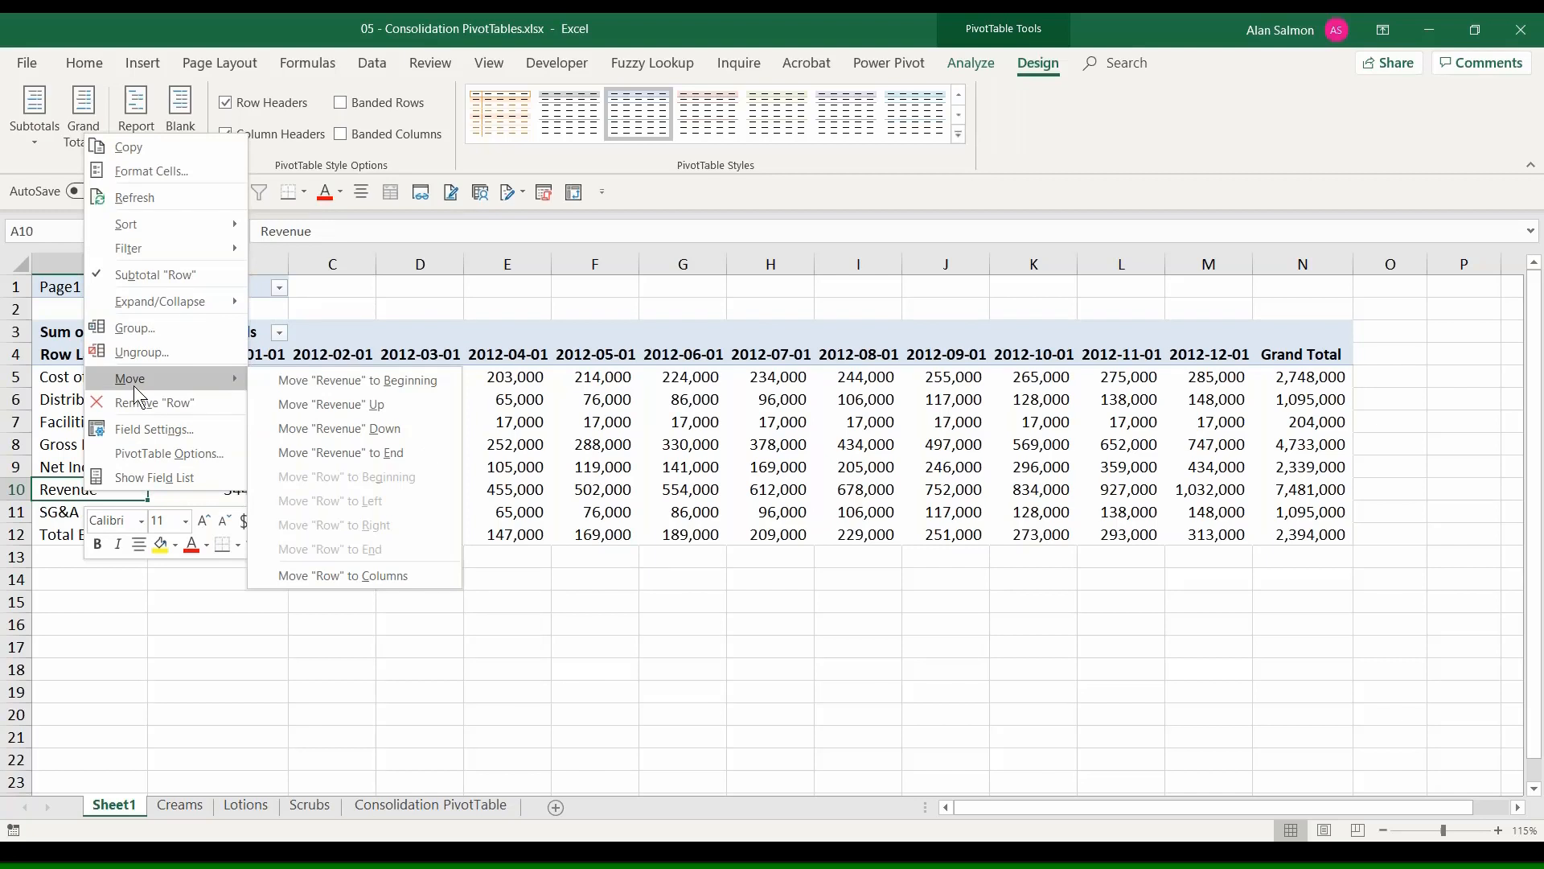
click(333, 382)
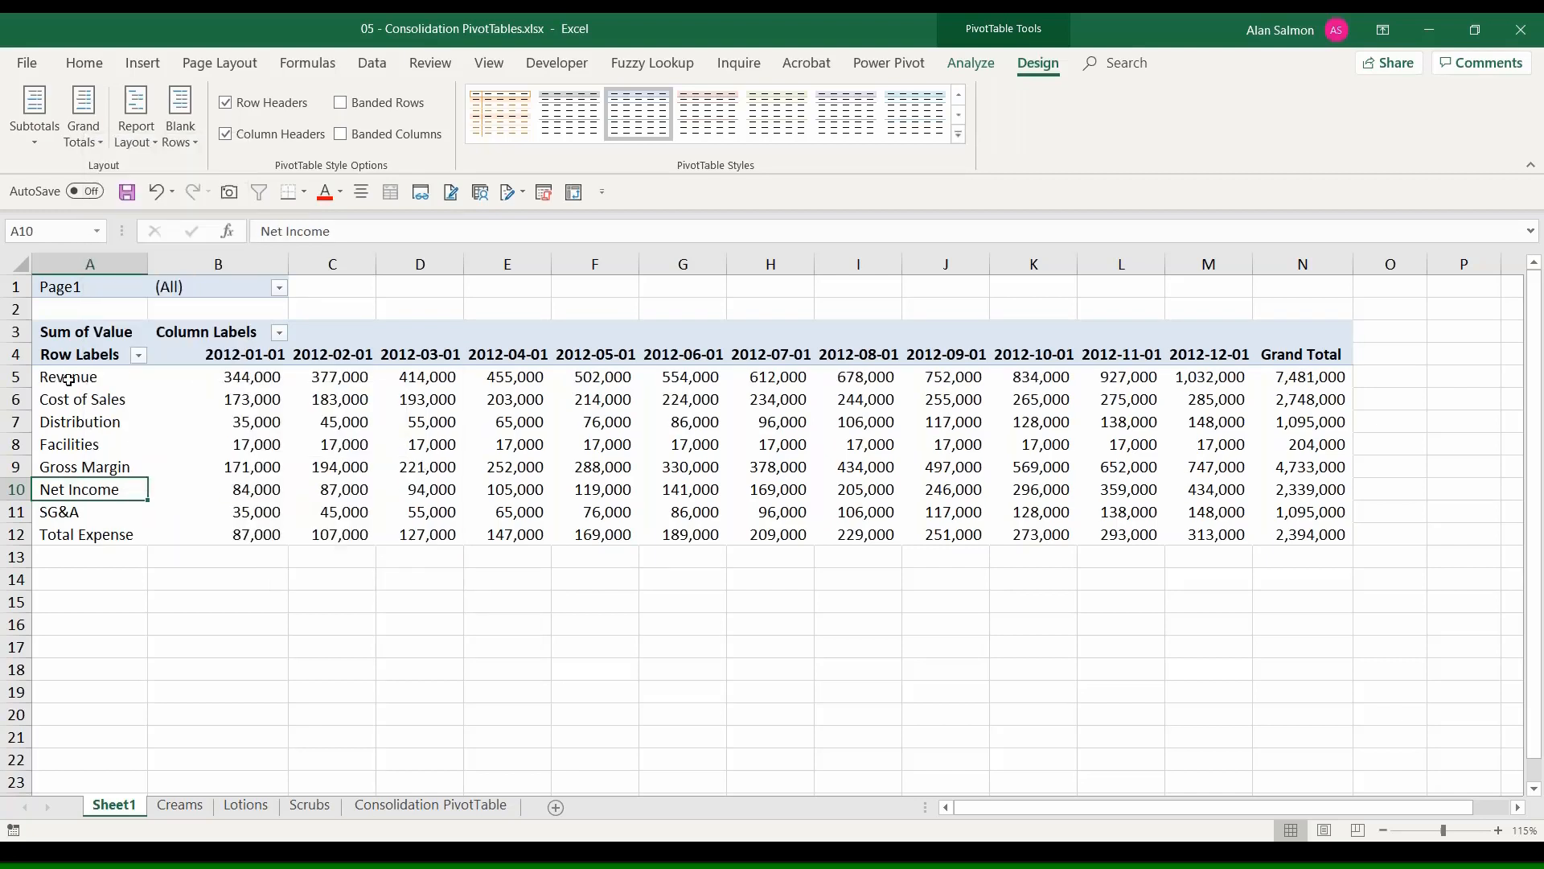
Move Net Income to the end of the row labels and Gross Margin directly below Cost of Sales
right_click(83, 494)
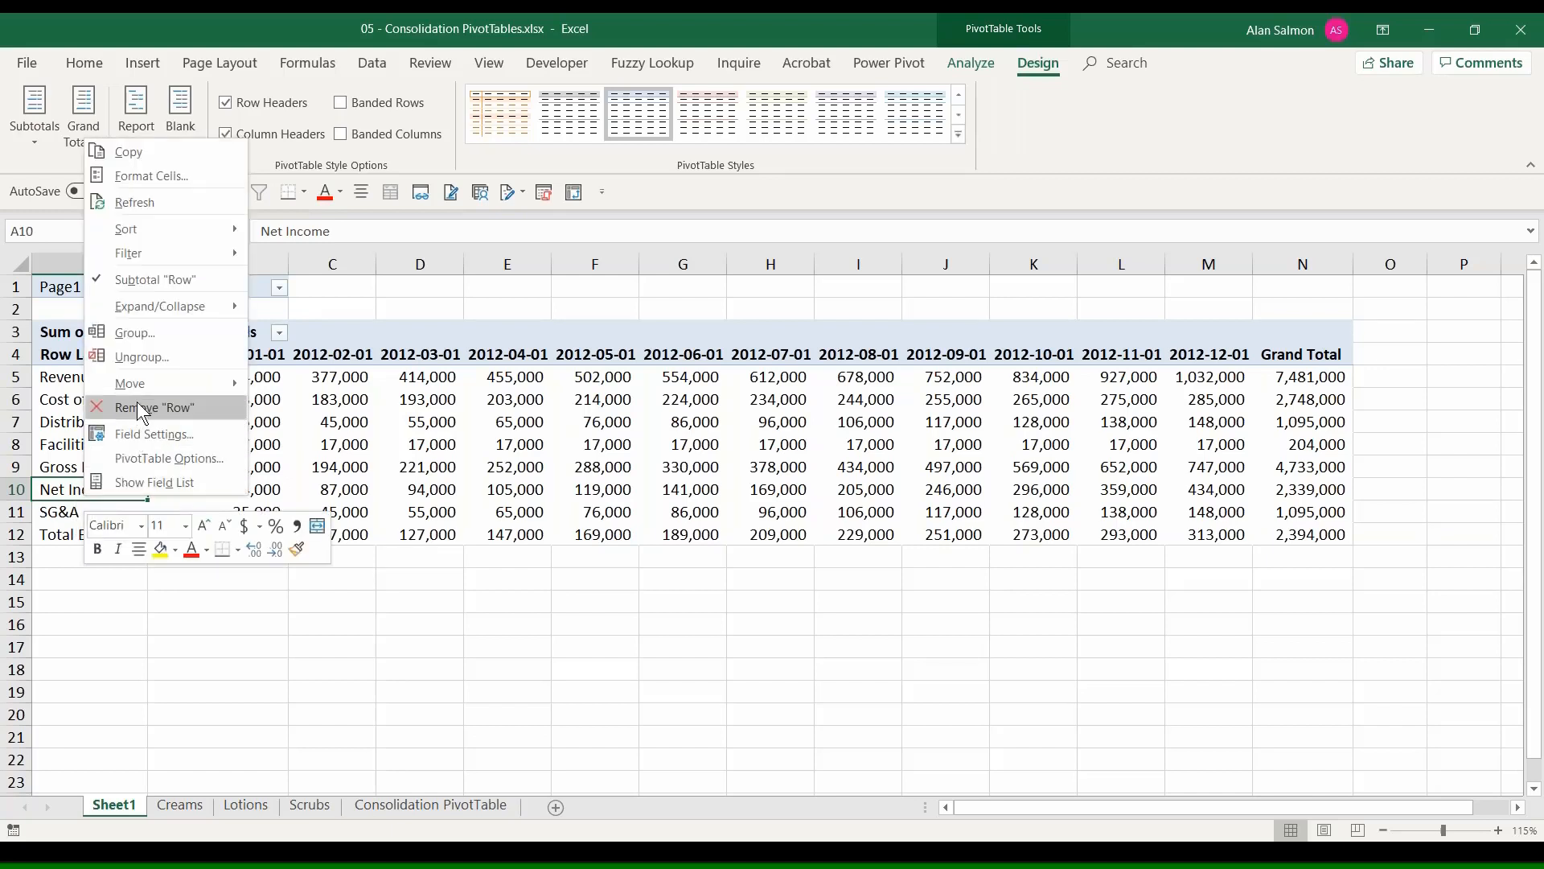
mouse_move(142, 386)
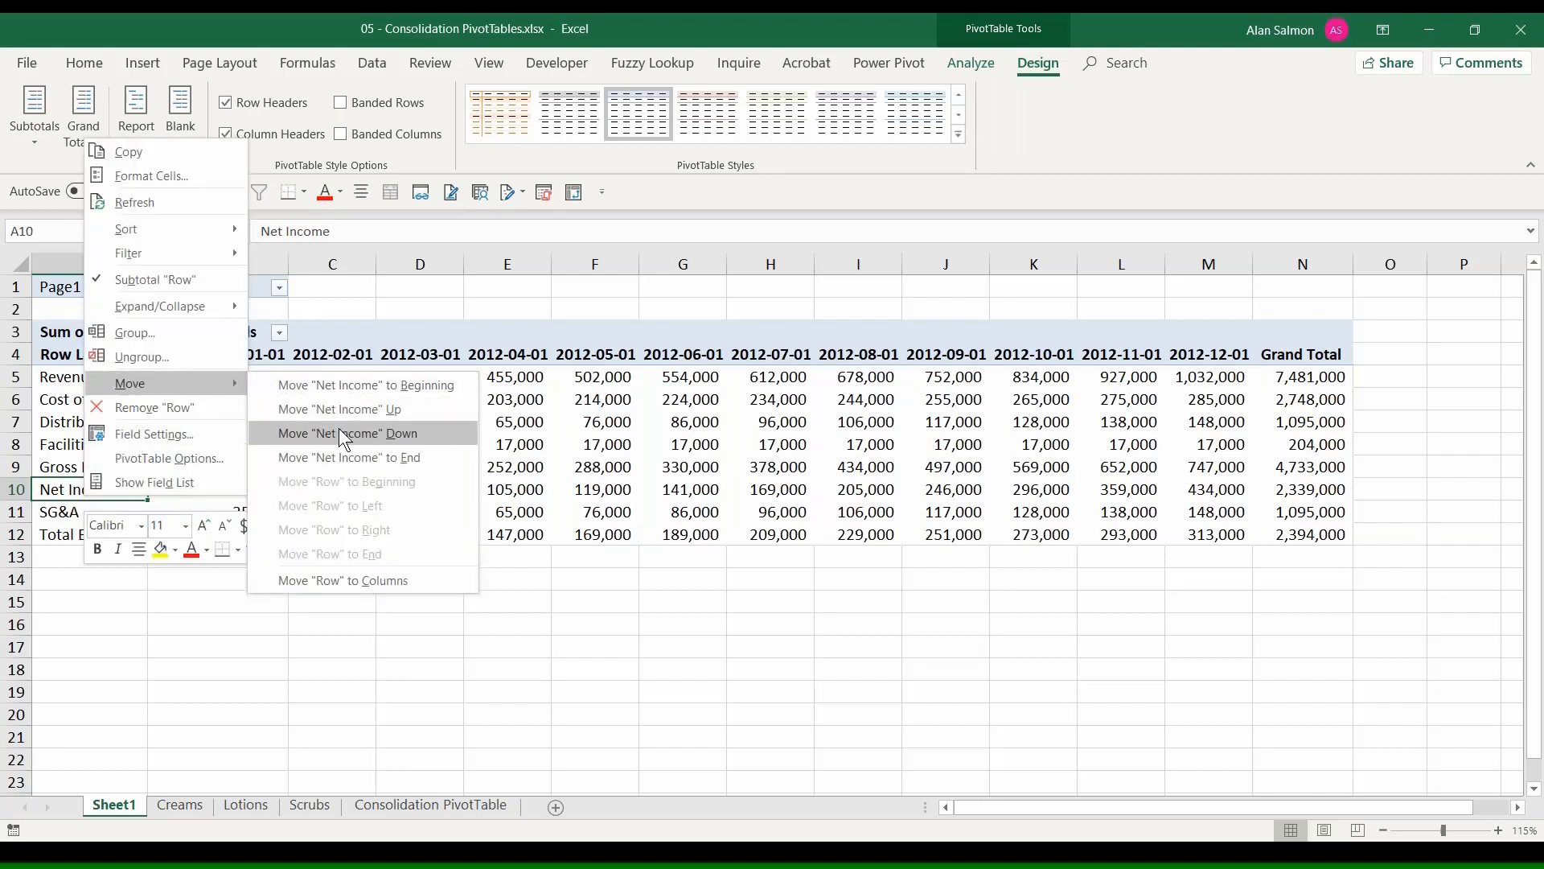
click(344, 454)
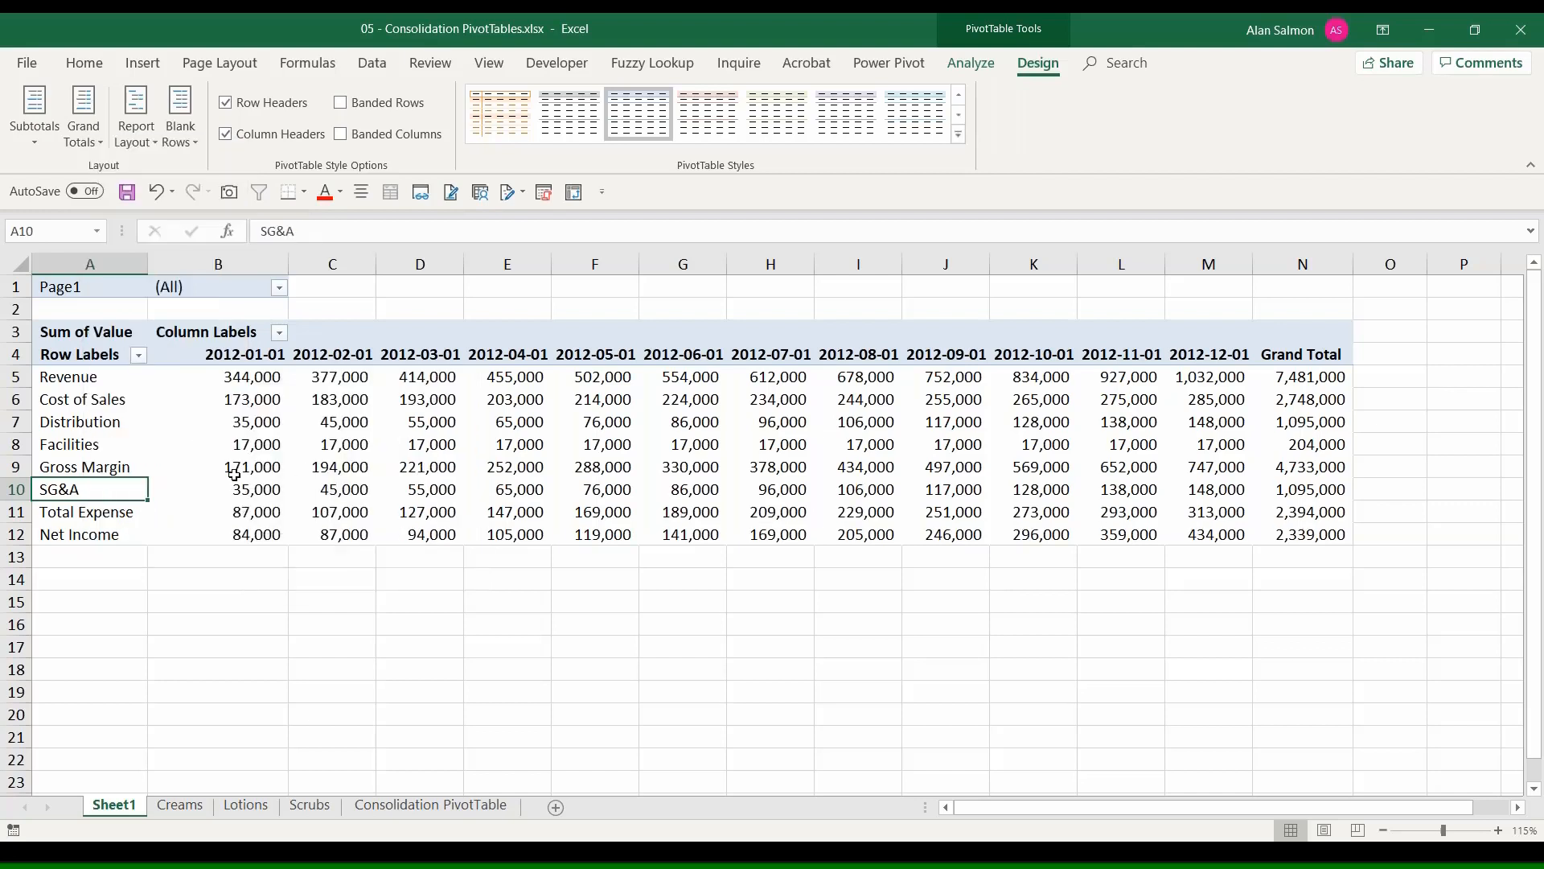
click(106, 468)
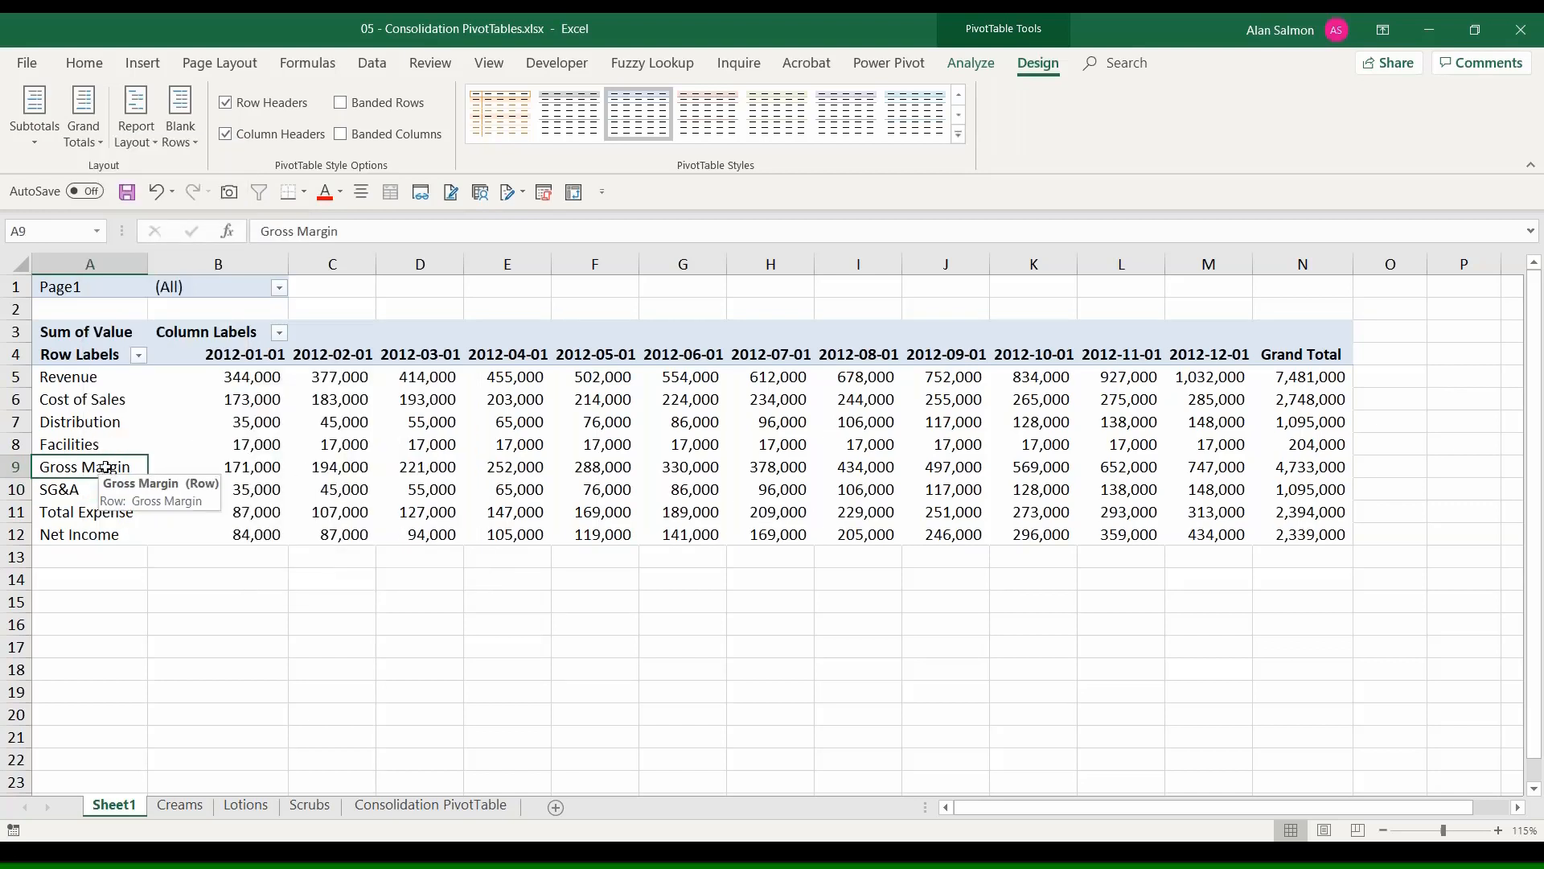
drag(111, 458, 119, 416)
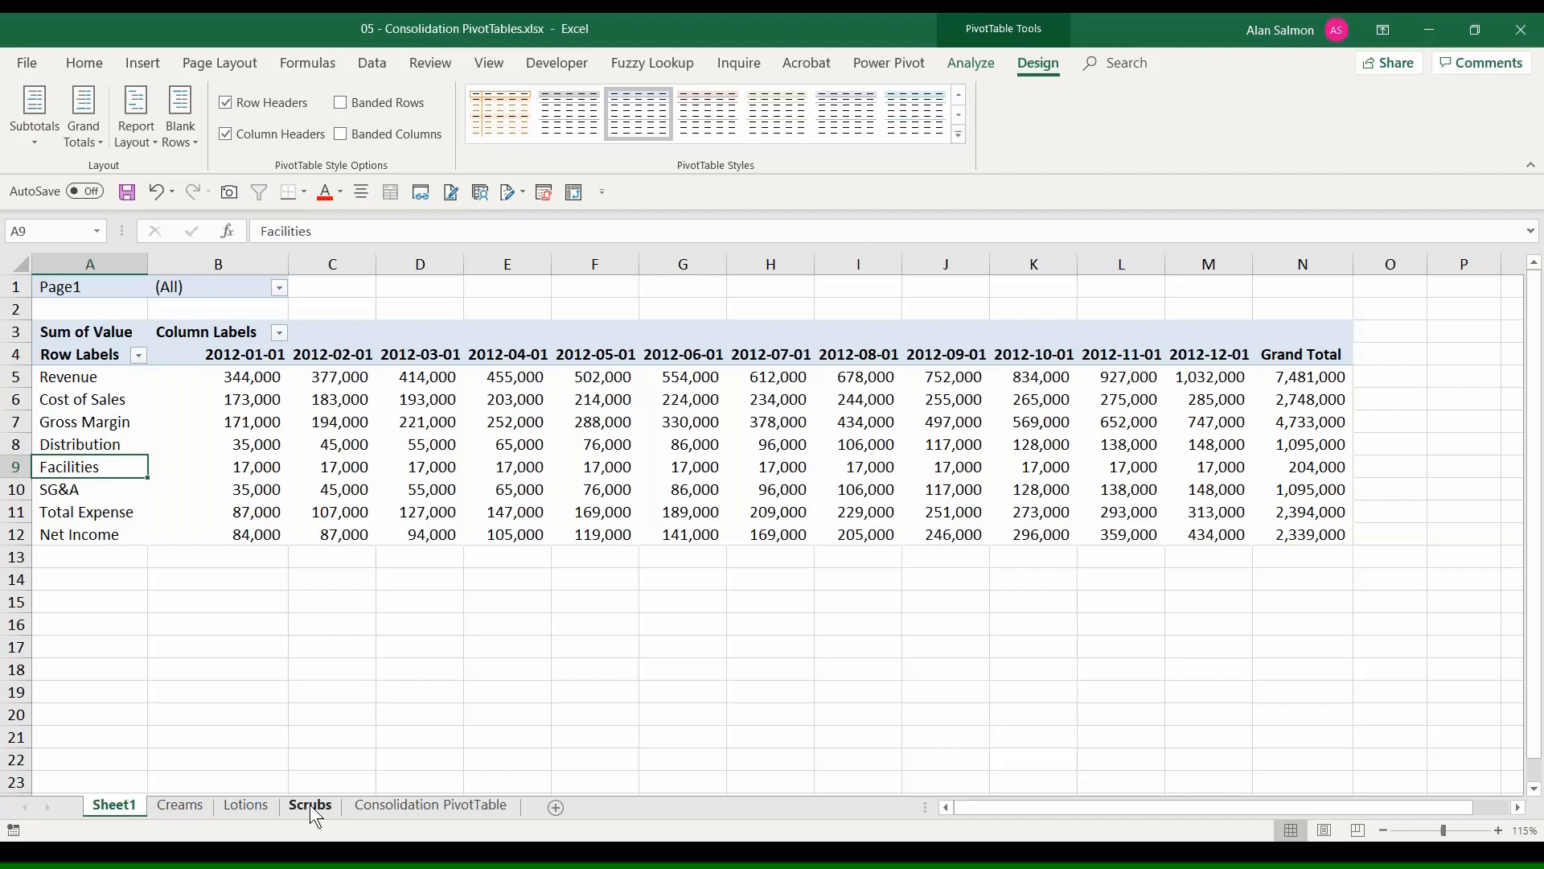
Switch to the 07 - Non Calendar Year Ends workbook and rename the PivotTable's Qtr1, Qtr2, Qtr3 and Qtr4 labels as Q4, Q1, Q2 and Q3
click(437, 854)
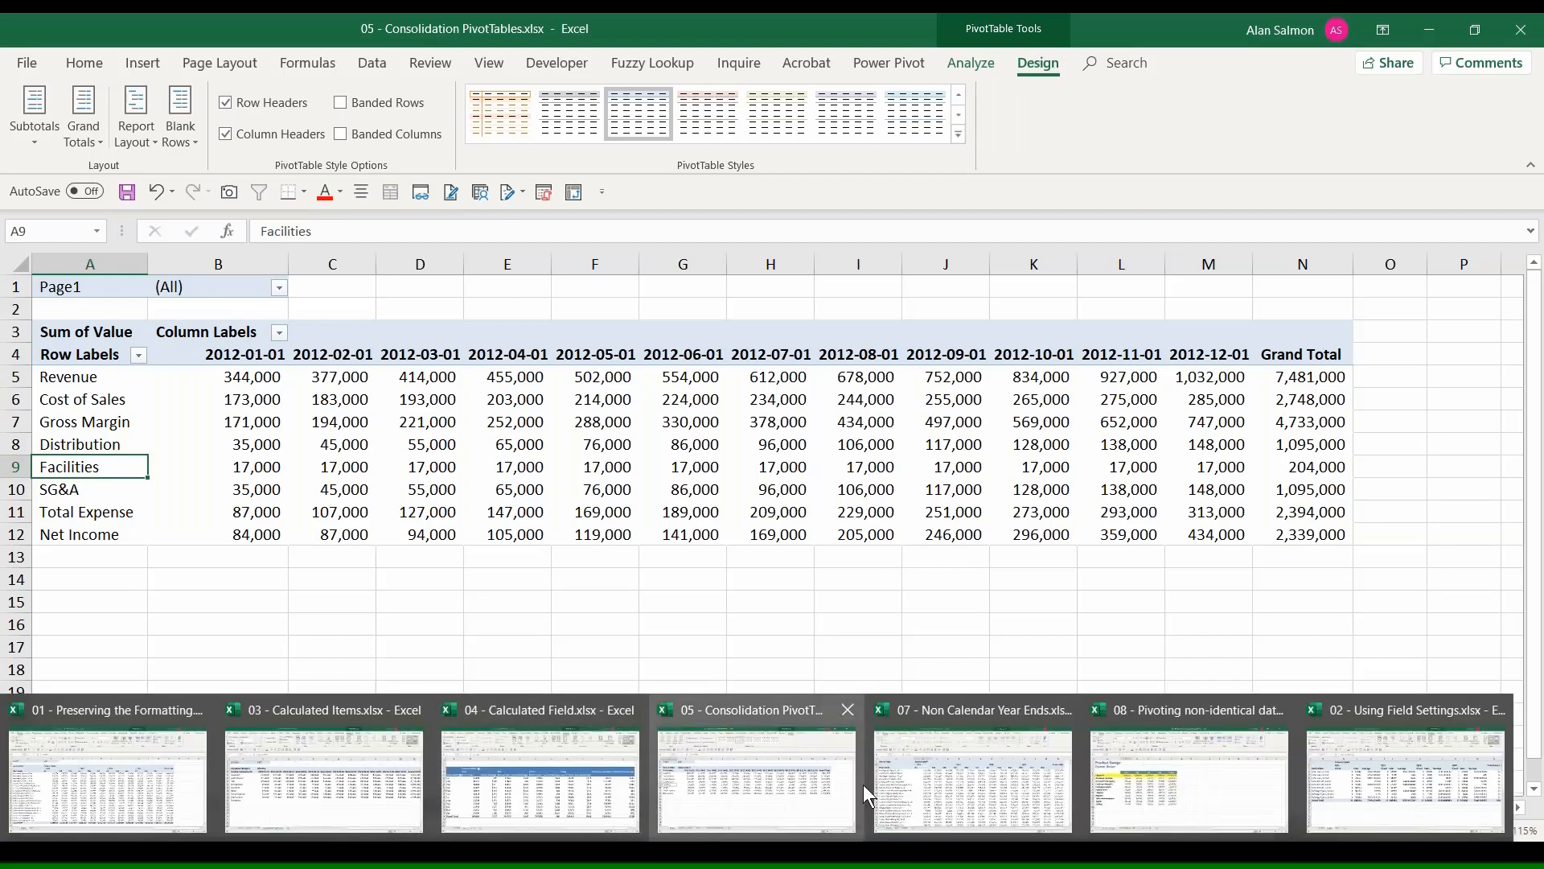
click(960, 764)
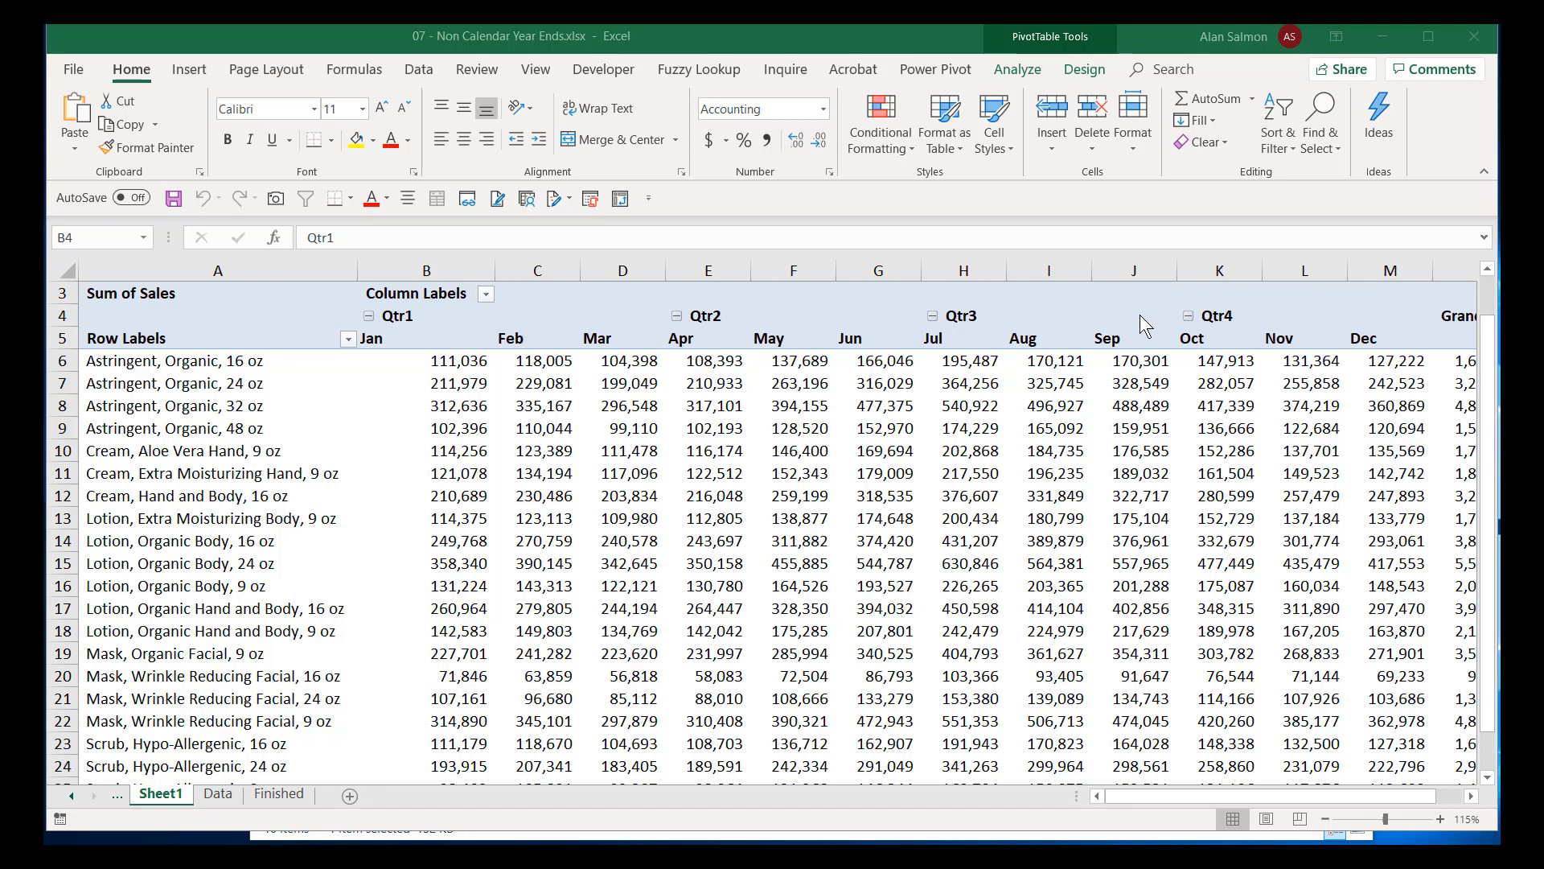
click(394, 317)
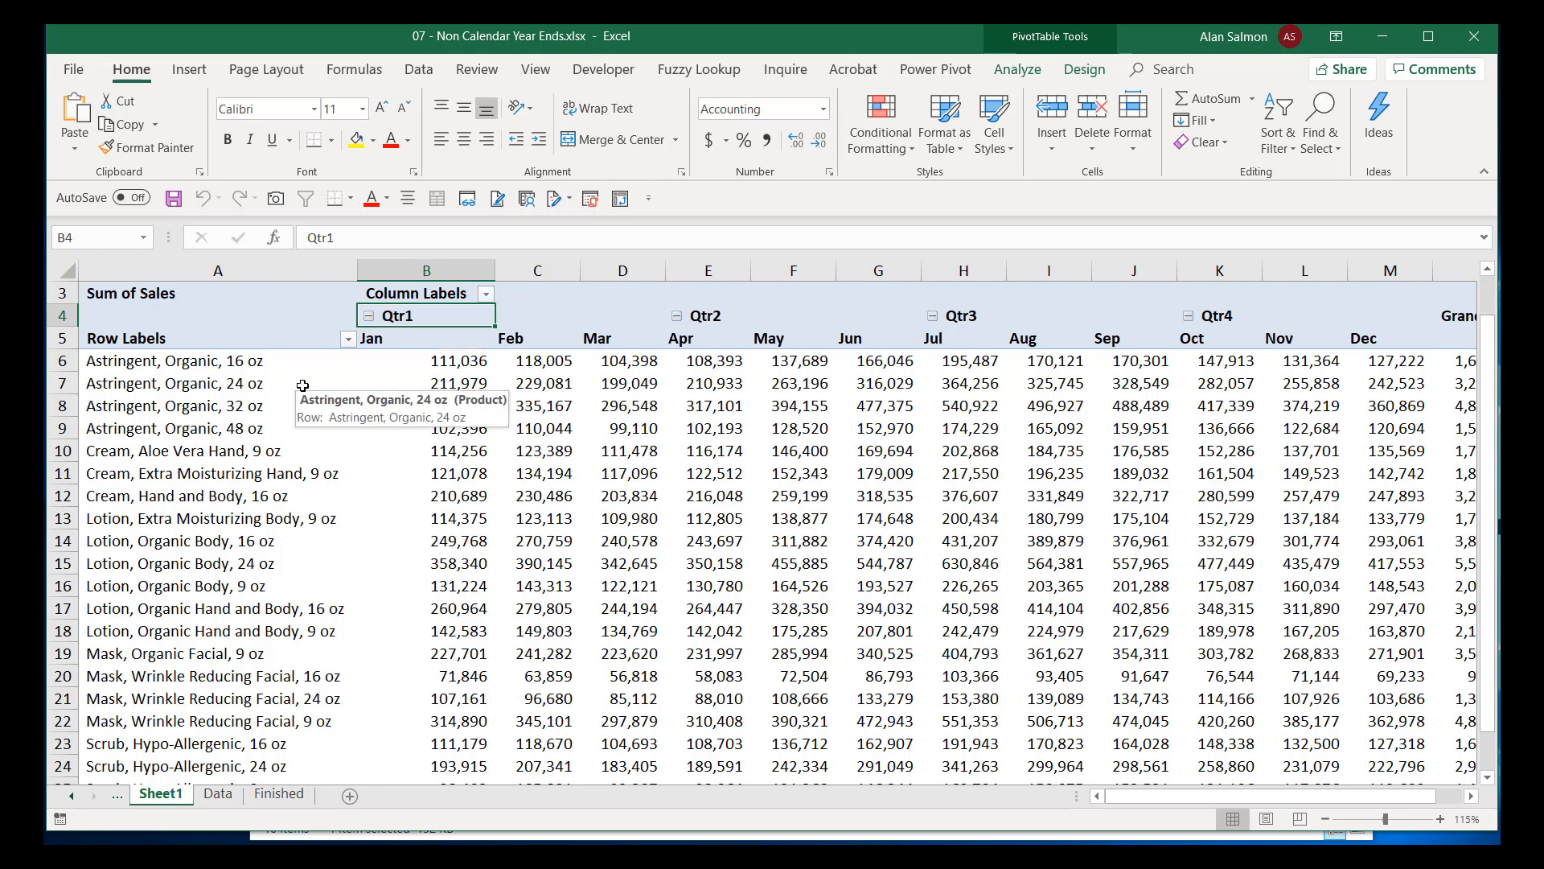
text(Q4)
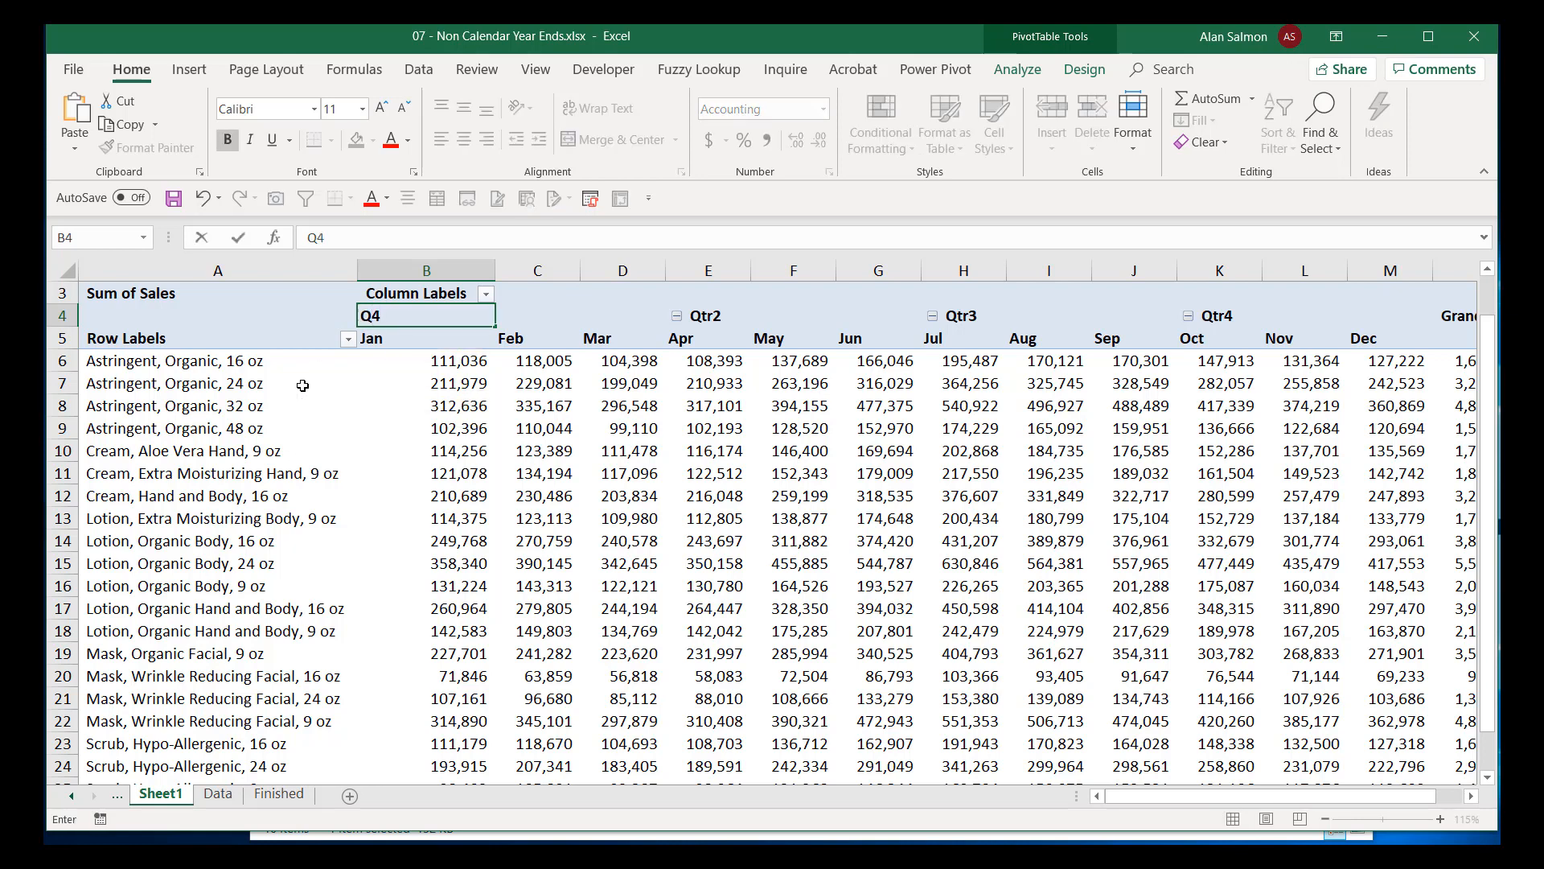
click(711, 316)
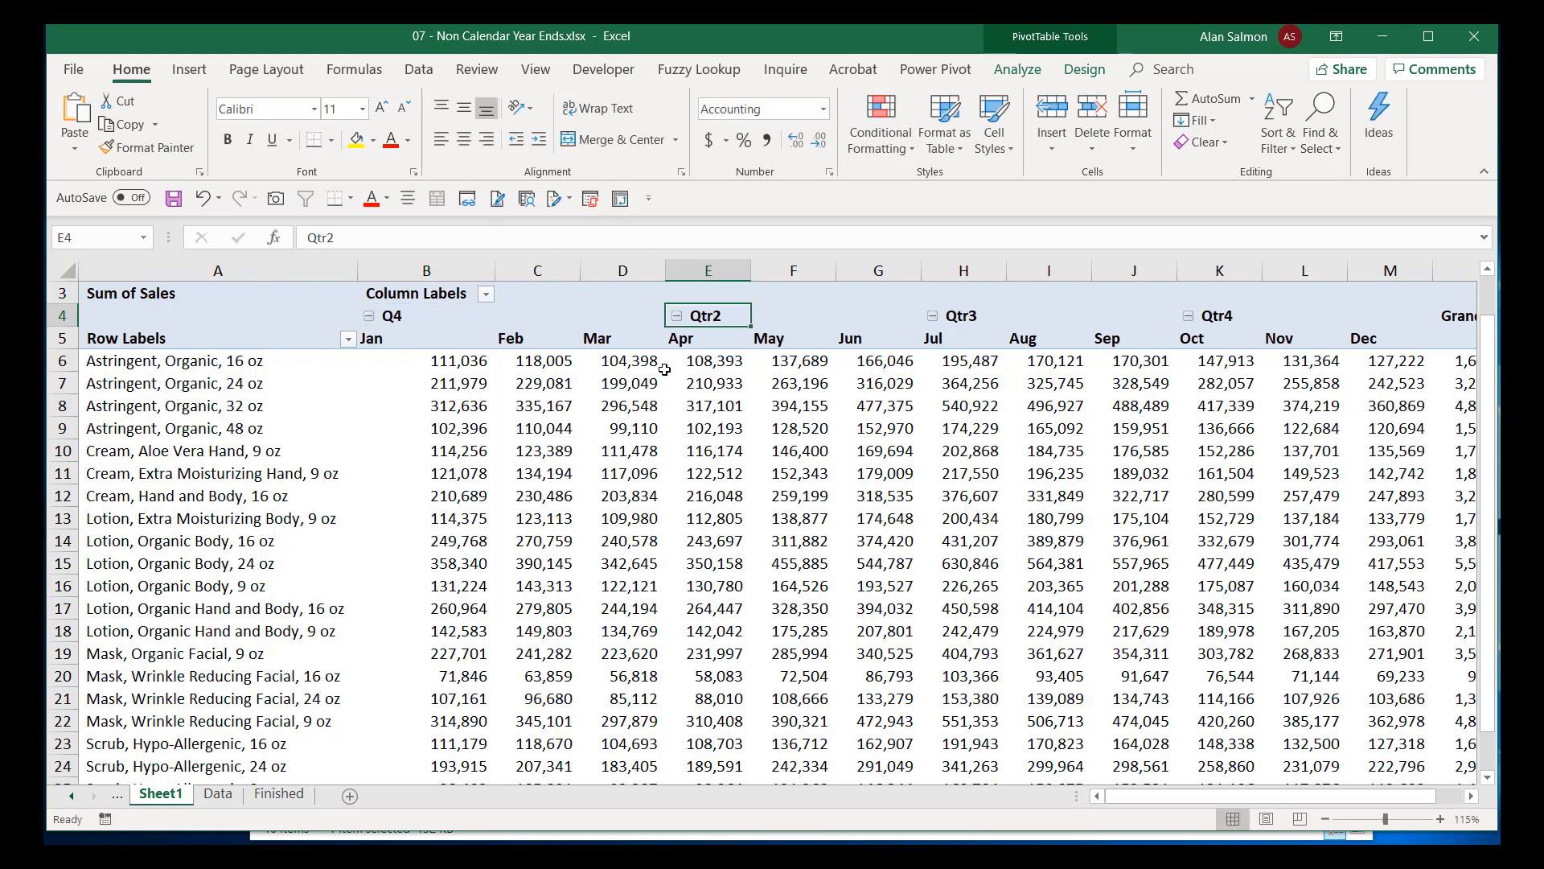
text(Q1)
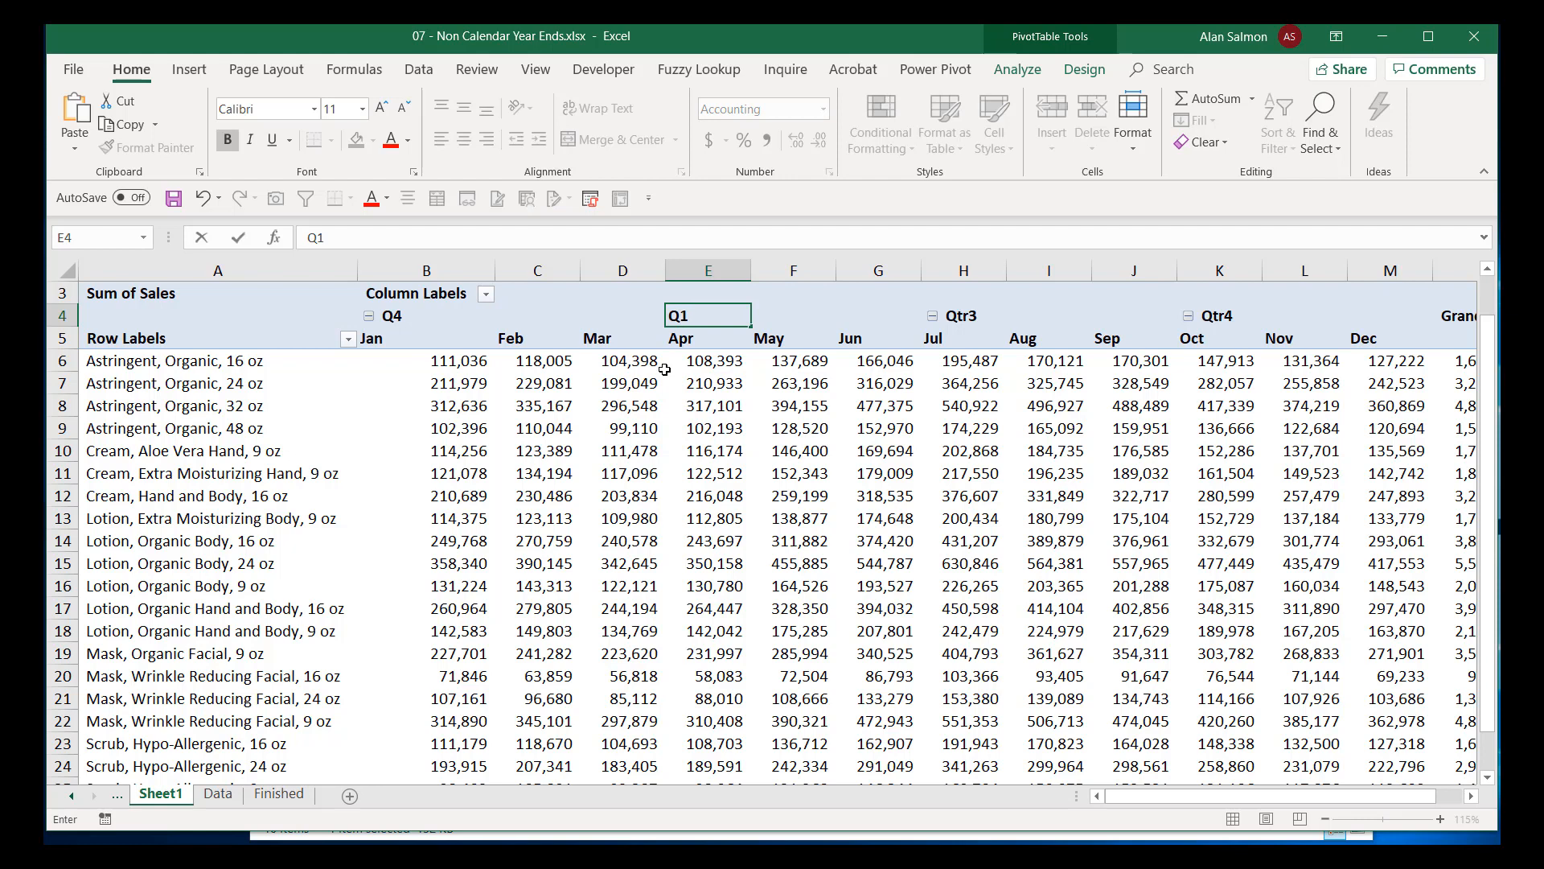
click(957, 317)
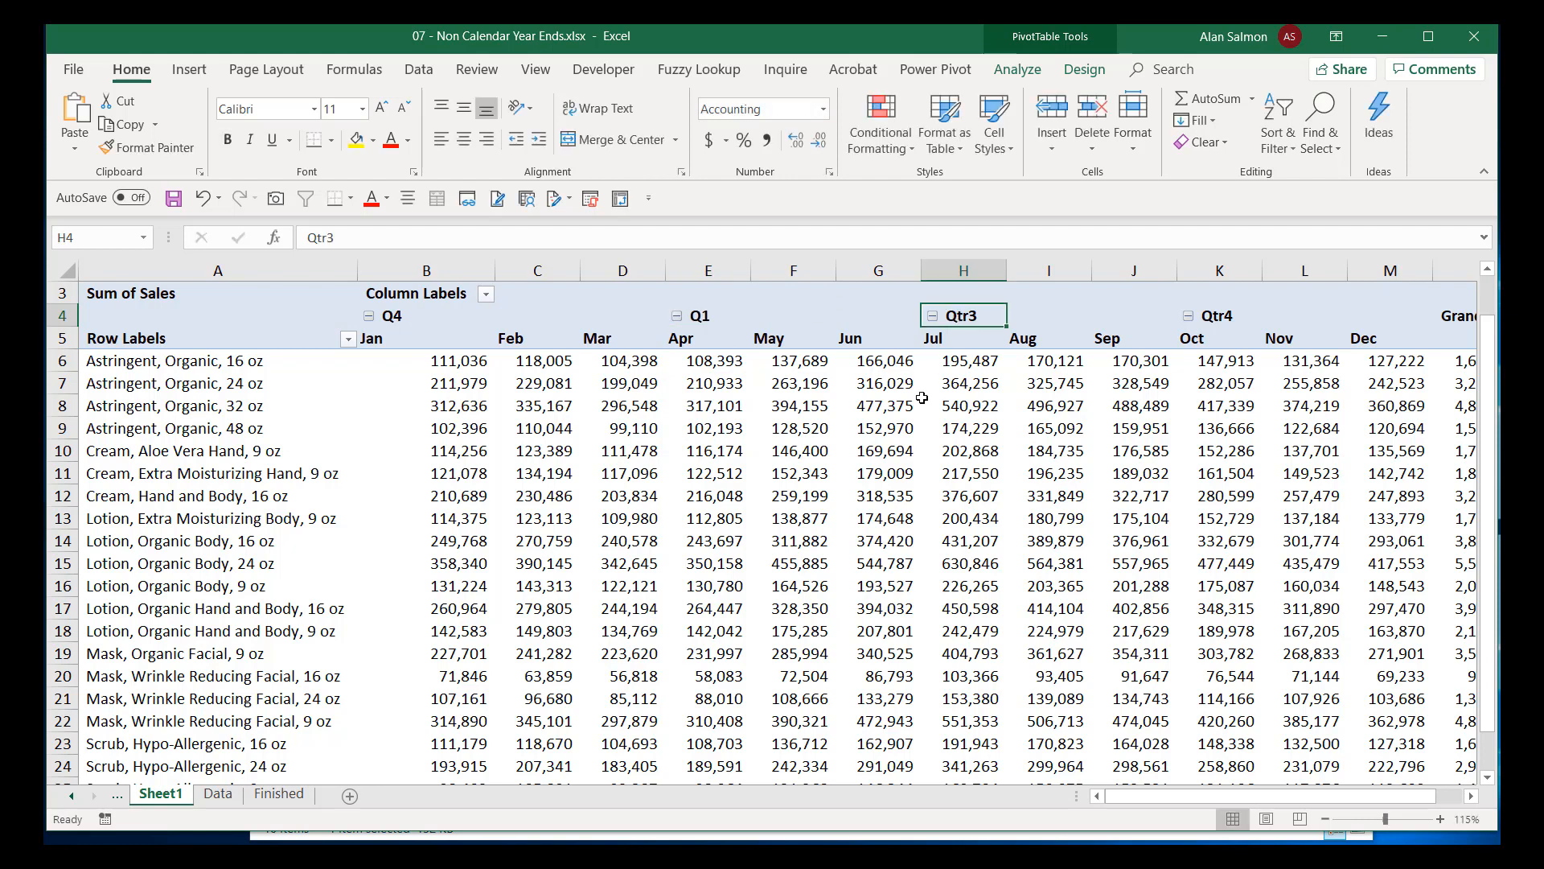
text(Q2)
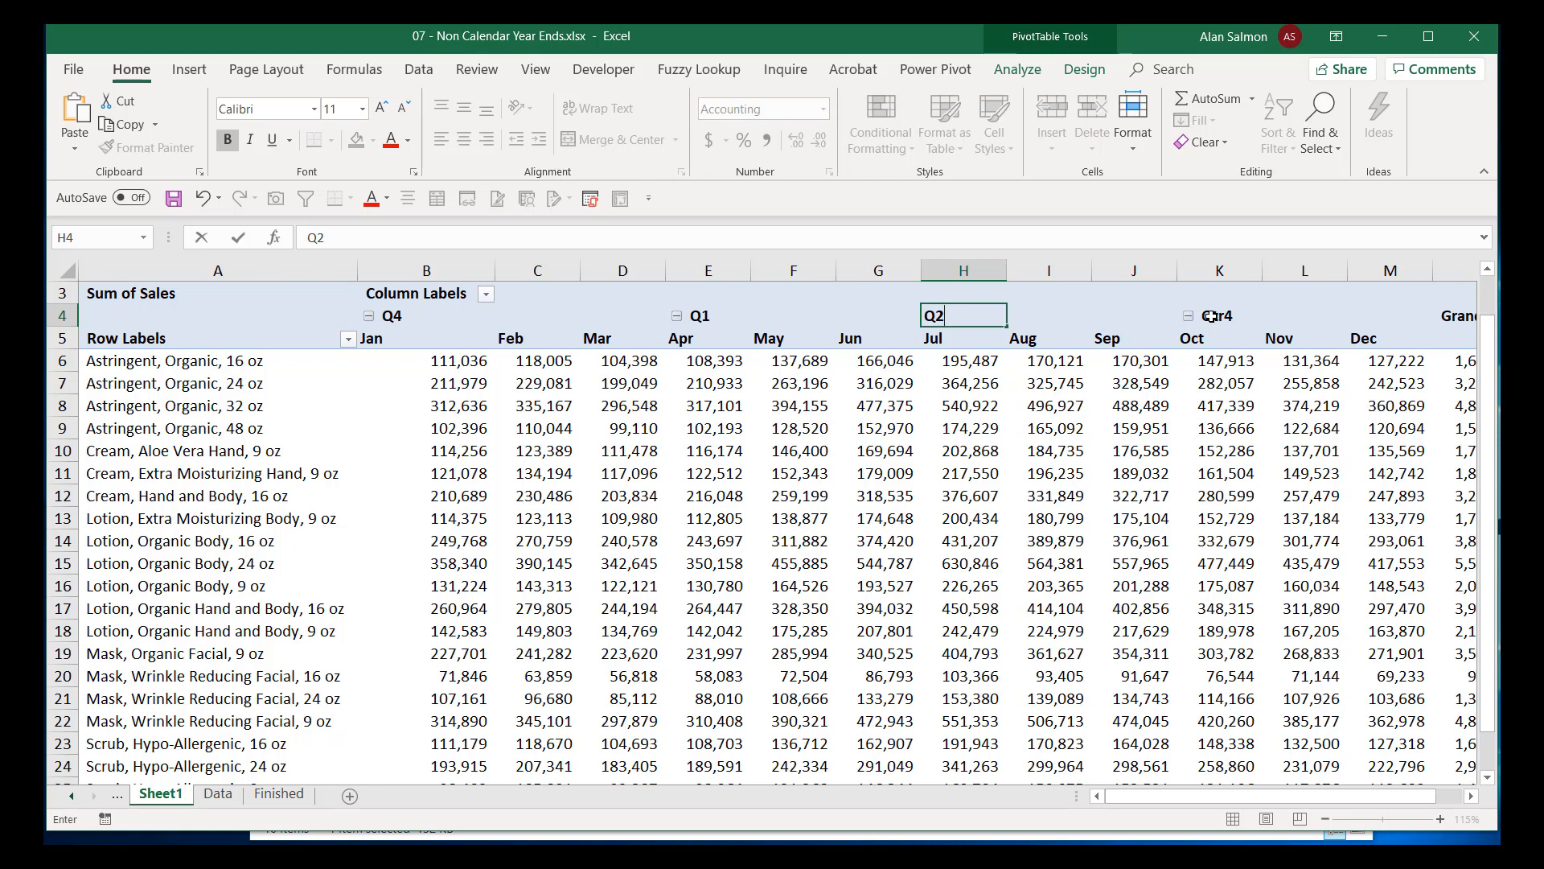
click(1211, 317)
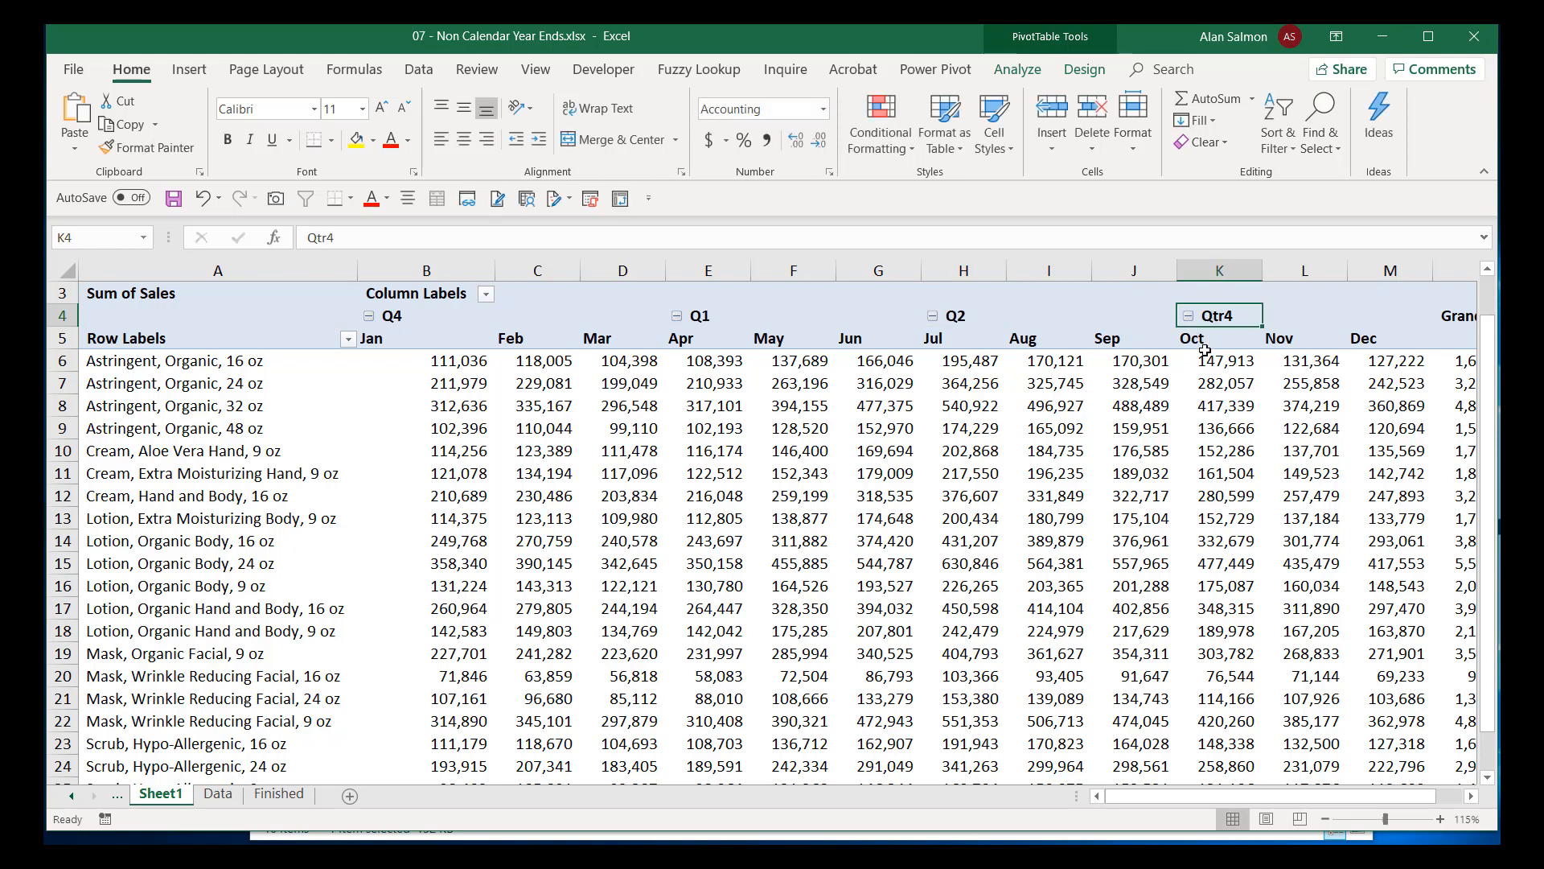
text(Q3)
key(Return)
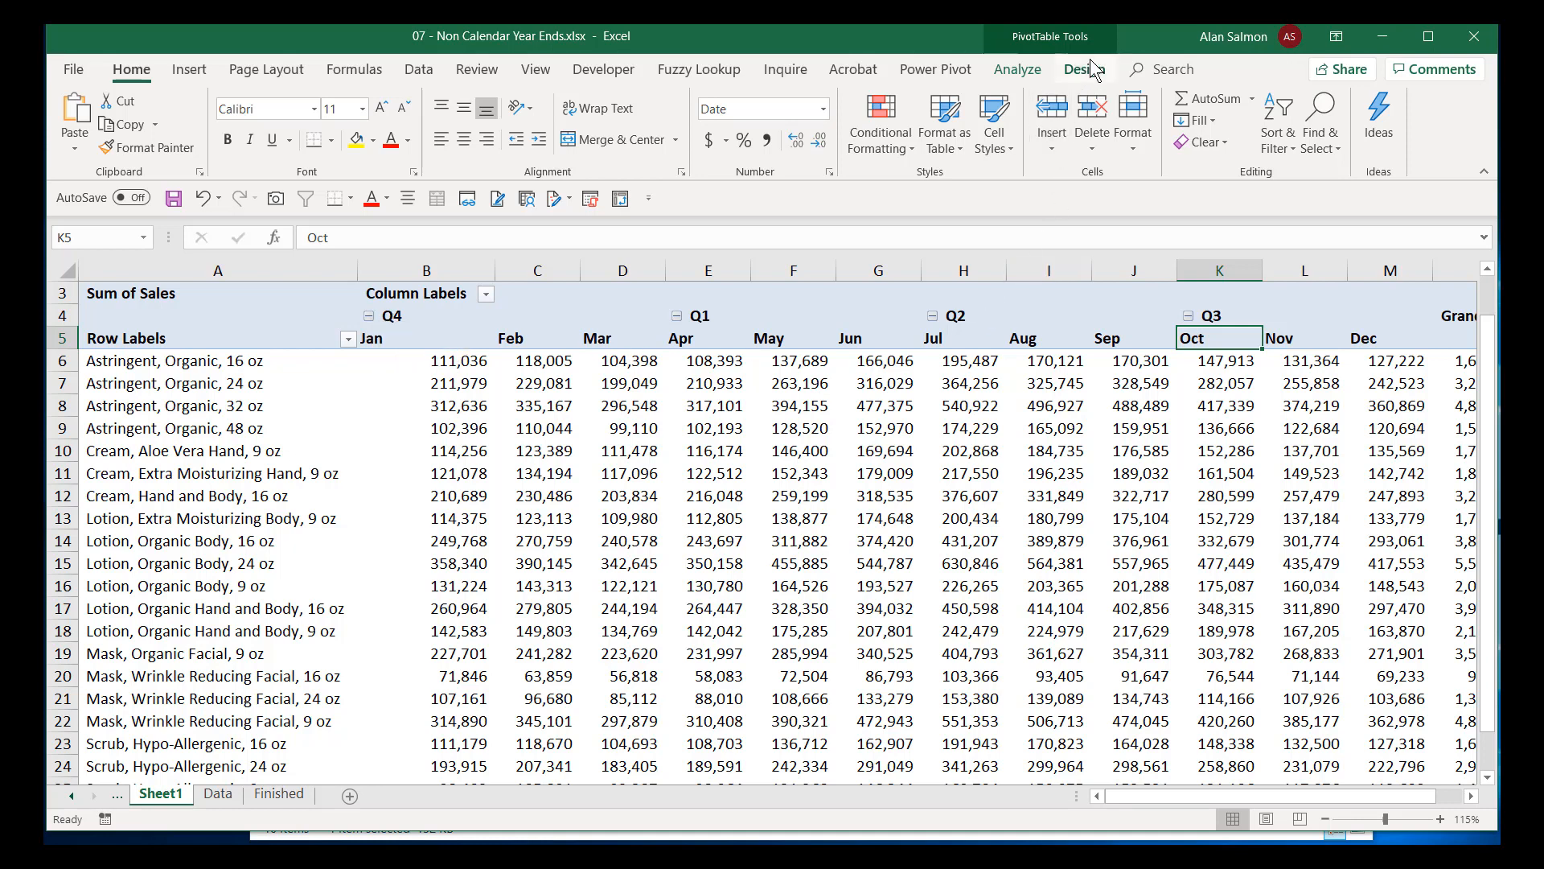
Show the PivotTable's field list and rearrange the layout with Quarters as the row field and Product under Month in the columns
click(1052, 32)
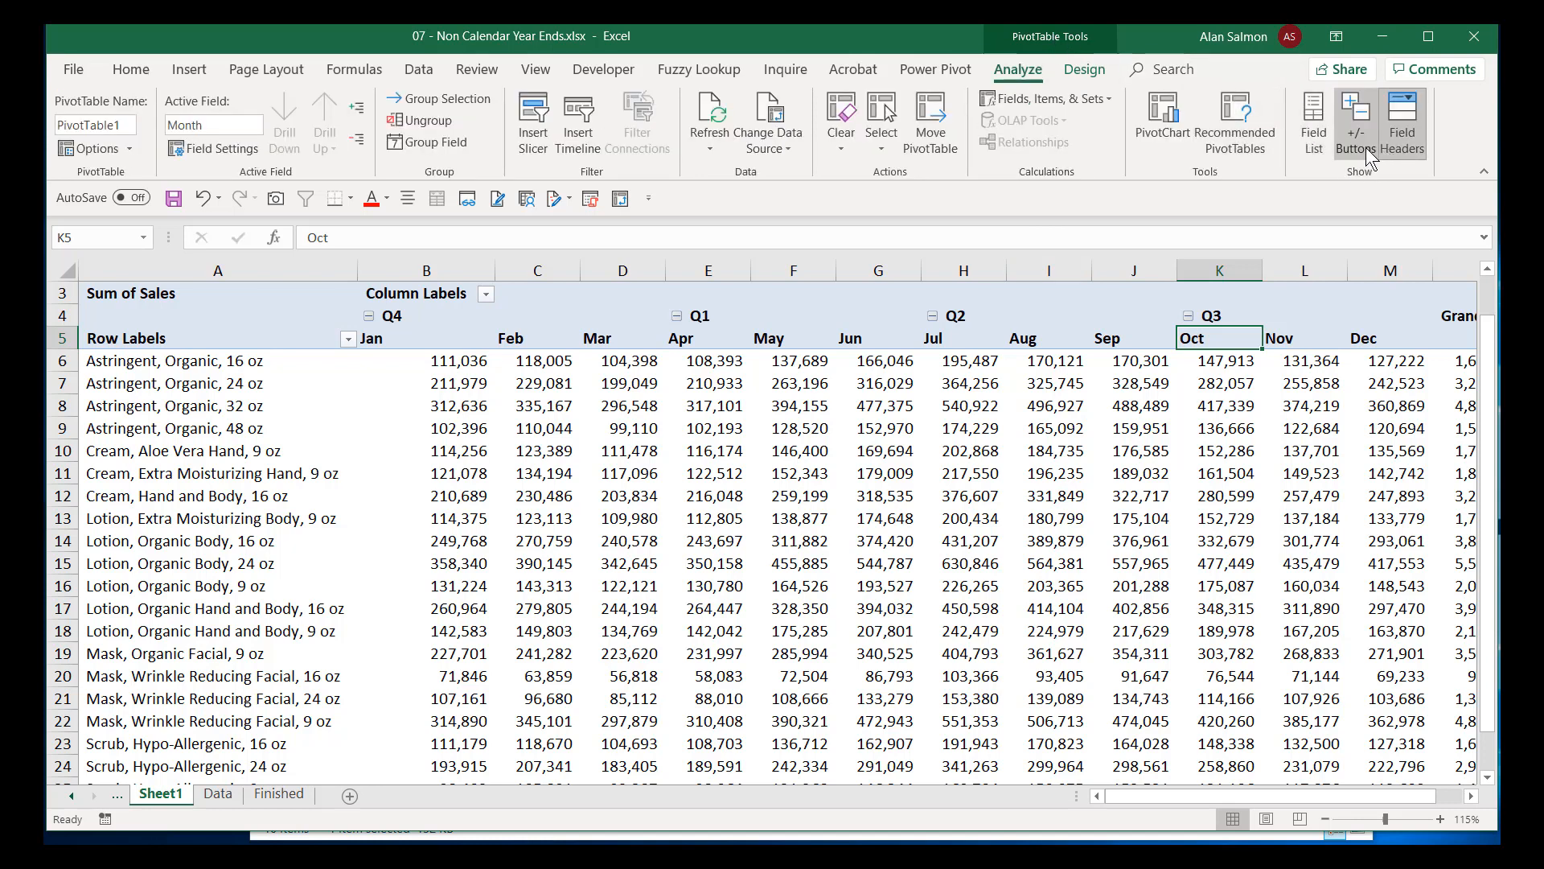
click(1317, 133)
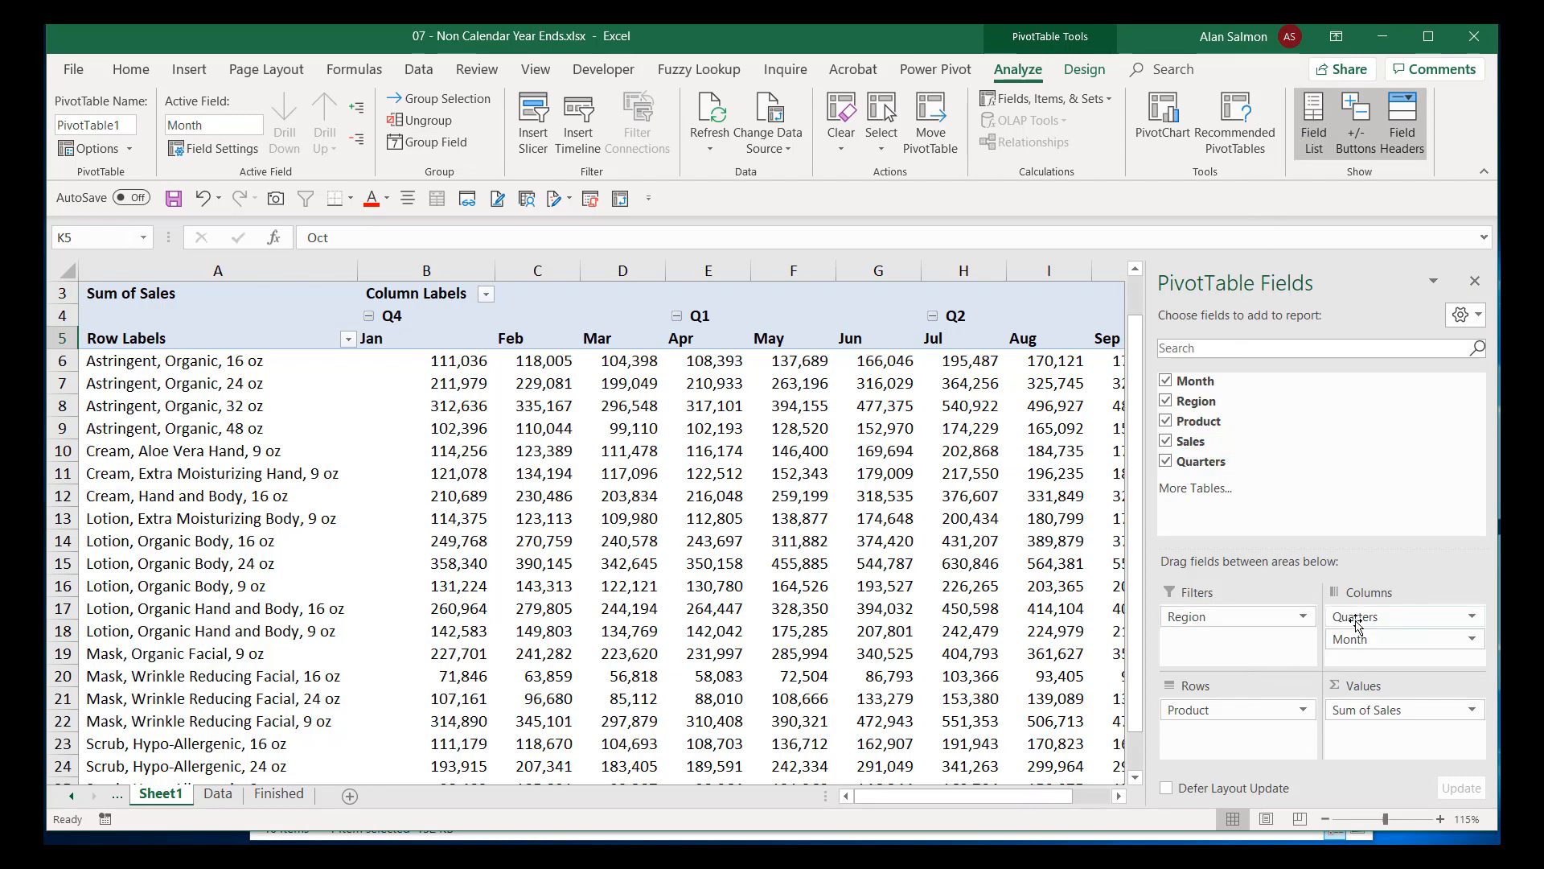
drag(1354, 624, 1377, 658)
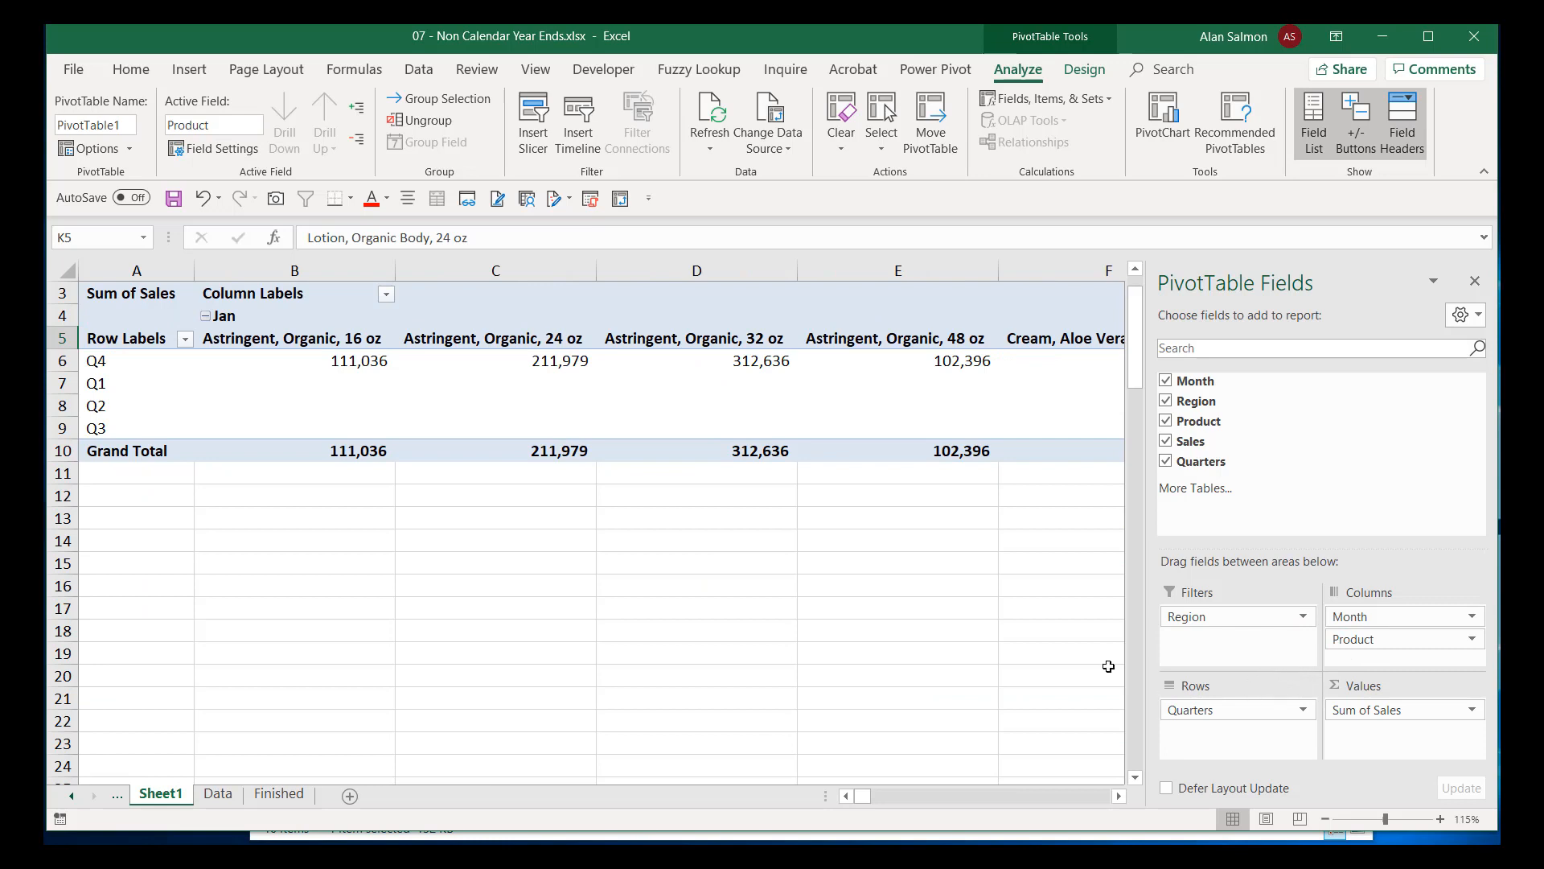
Move the Q4 item to the end of the quarter row labels and reposition the Product field in the PivotTable layout
click(94, 361)
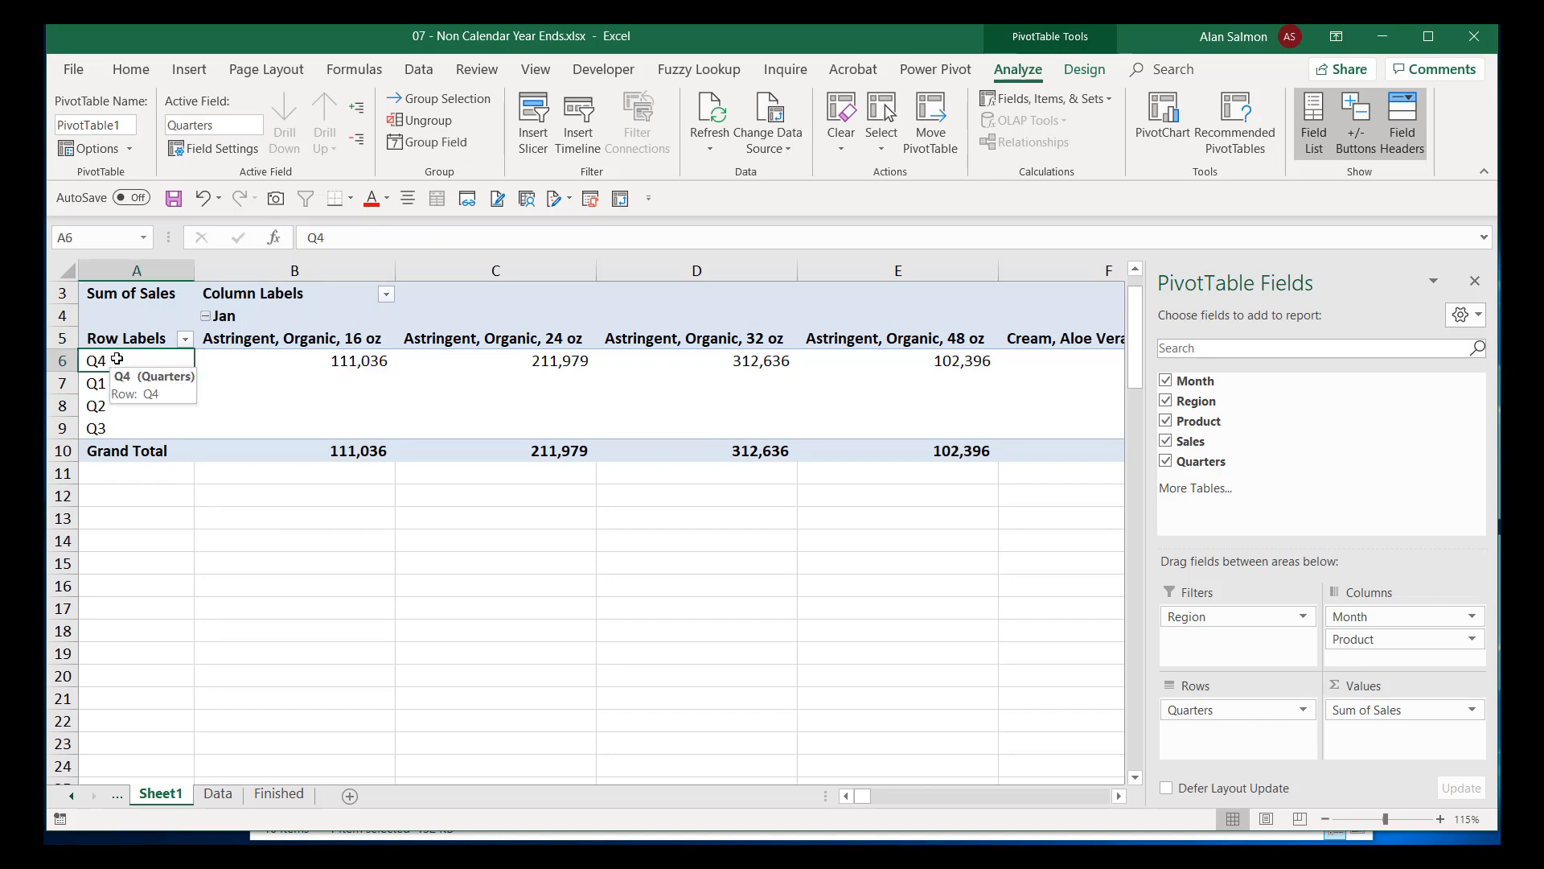
right_click(117, 358)
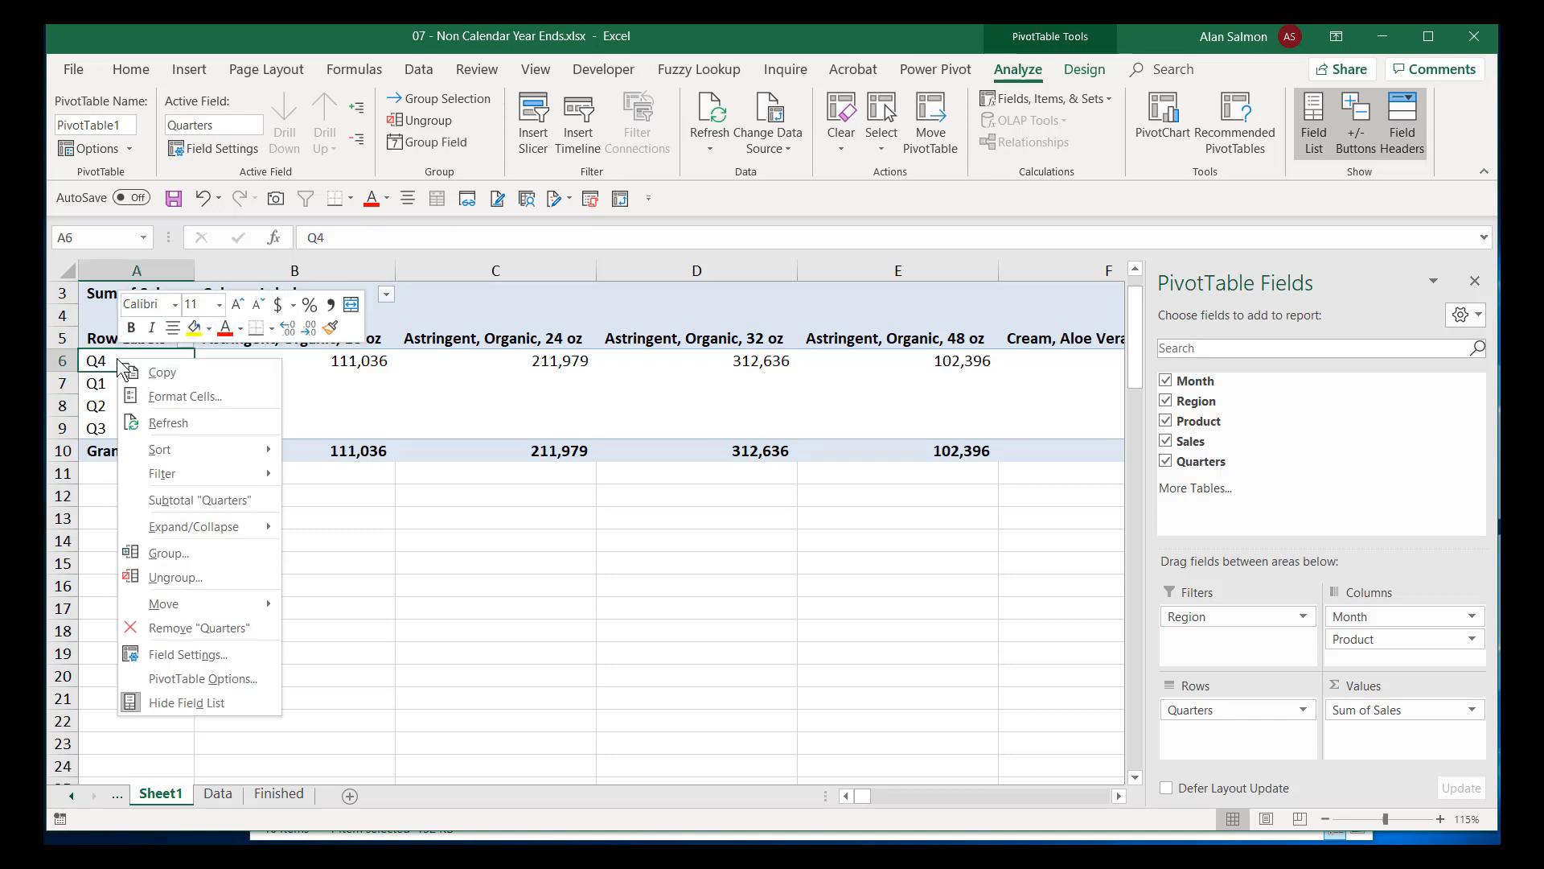
mouse_move(174, 599)
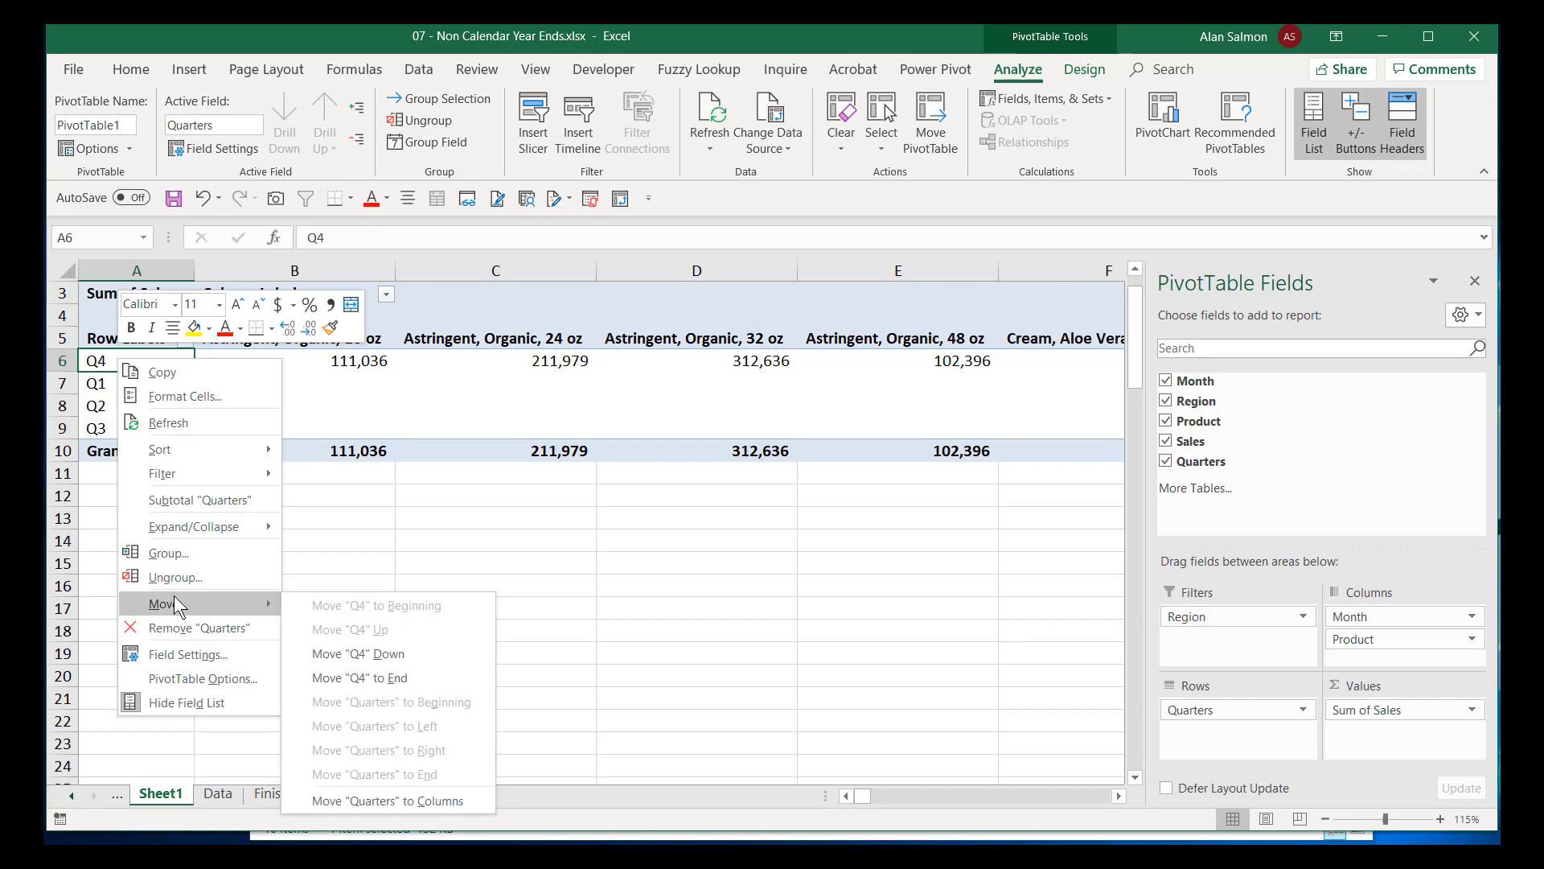
click(374, 678)
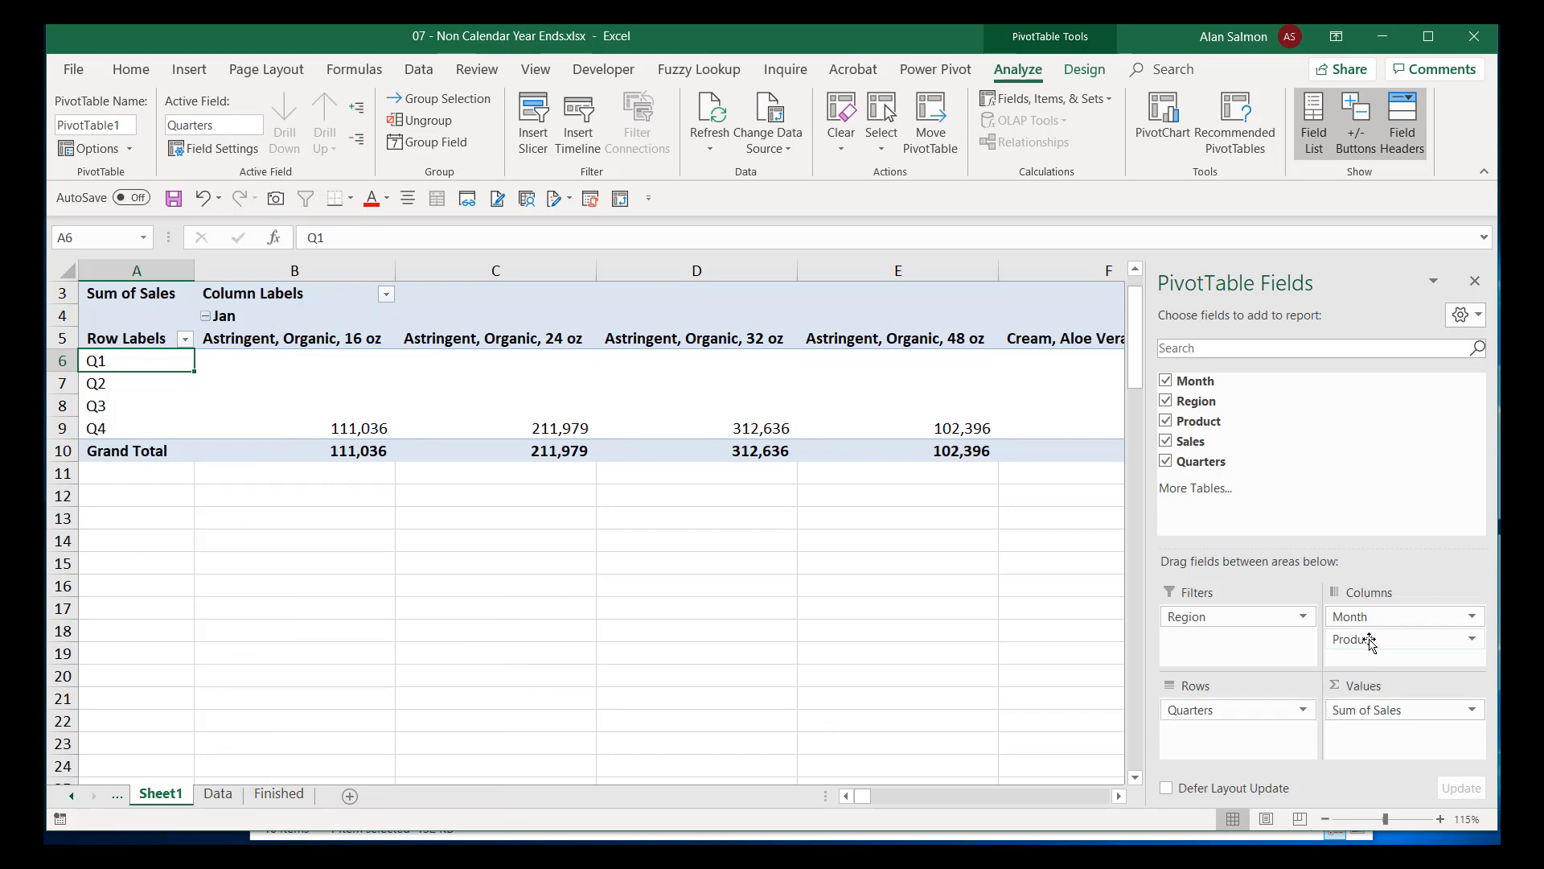
mouse_move(1367, 639)
mouse_down()
mouse_move(1294, 719)
mouse_move(1193, 734)
mouse_move(1291, 709)
mouse_move(1318, 643)
mouse_move(1380, 627)
mouse_up()
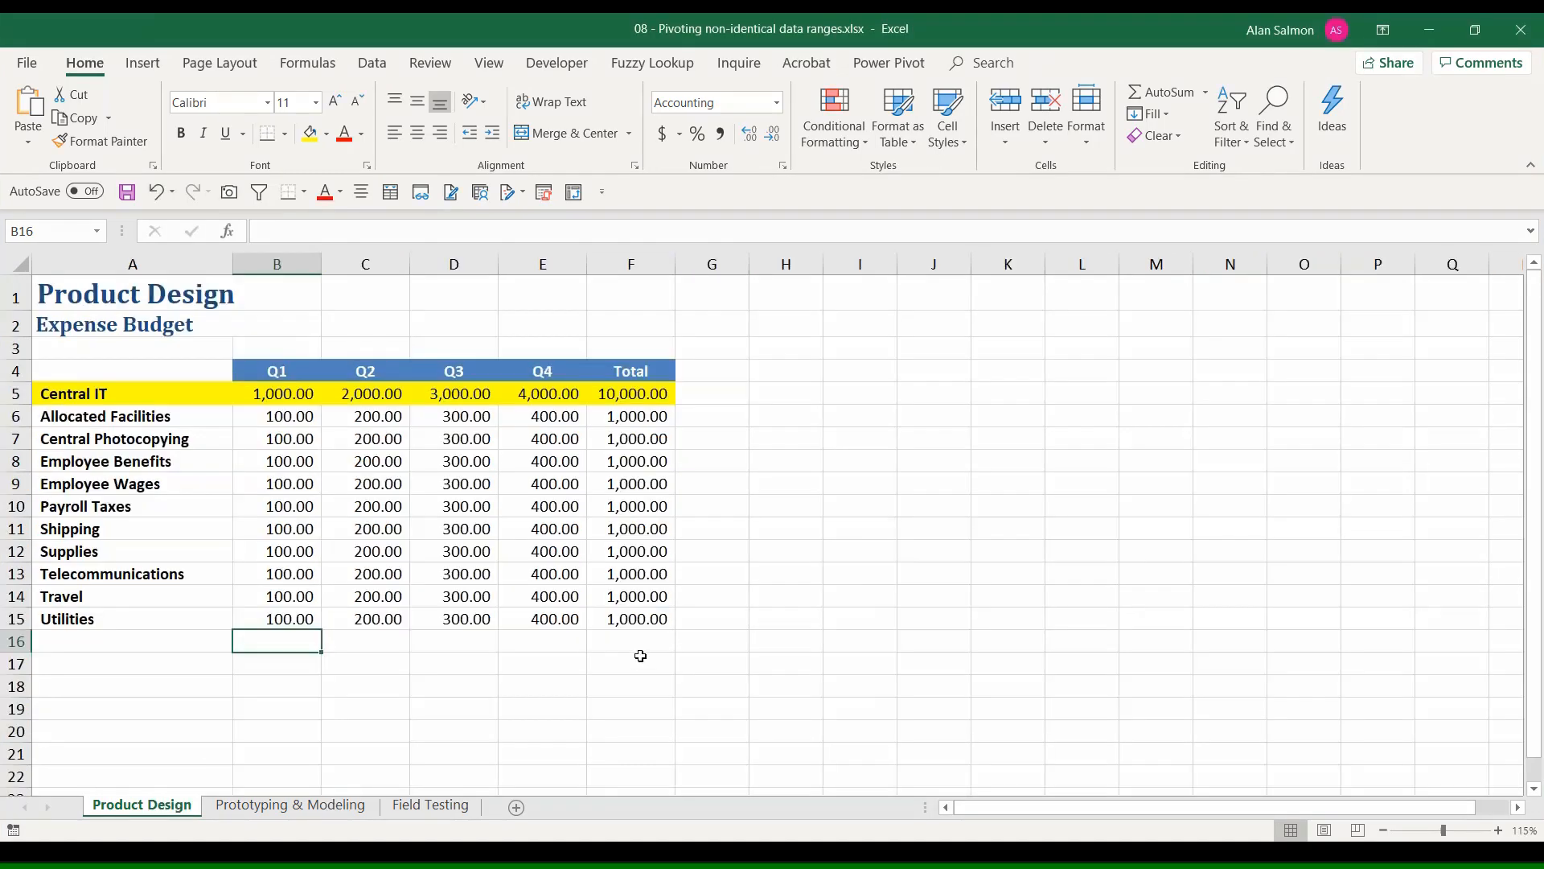
Compare the expense budget line items on the Product Design, Prototyping & Modeling and Field Testing sheets
scroll(641, 656, up, 2)
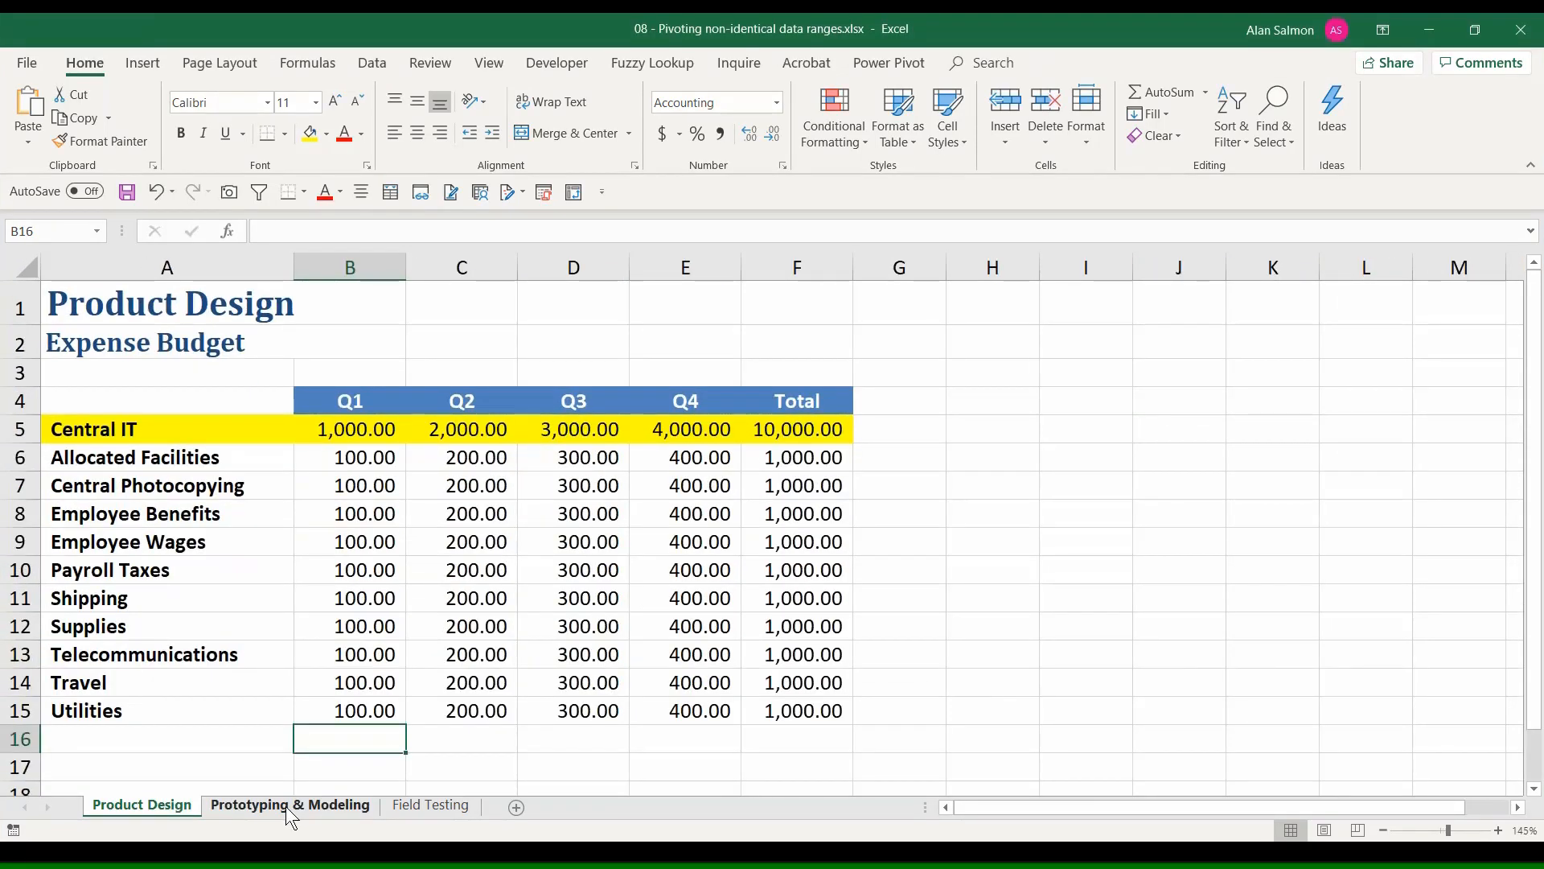
click(286, 806)
scroll(430, 776, up, 1)
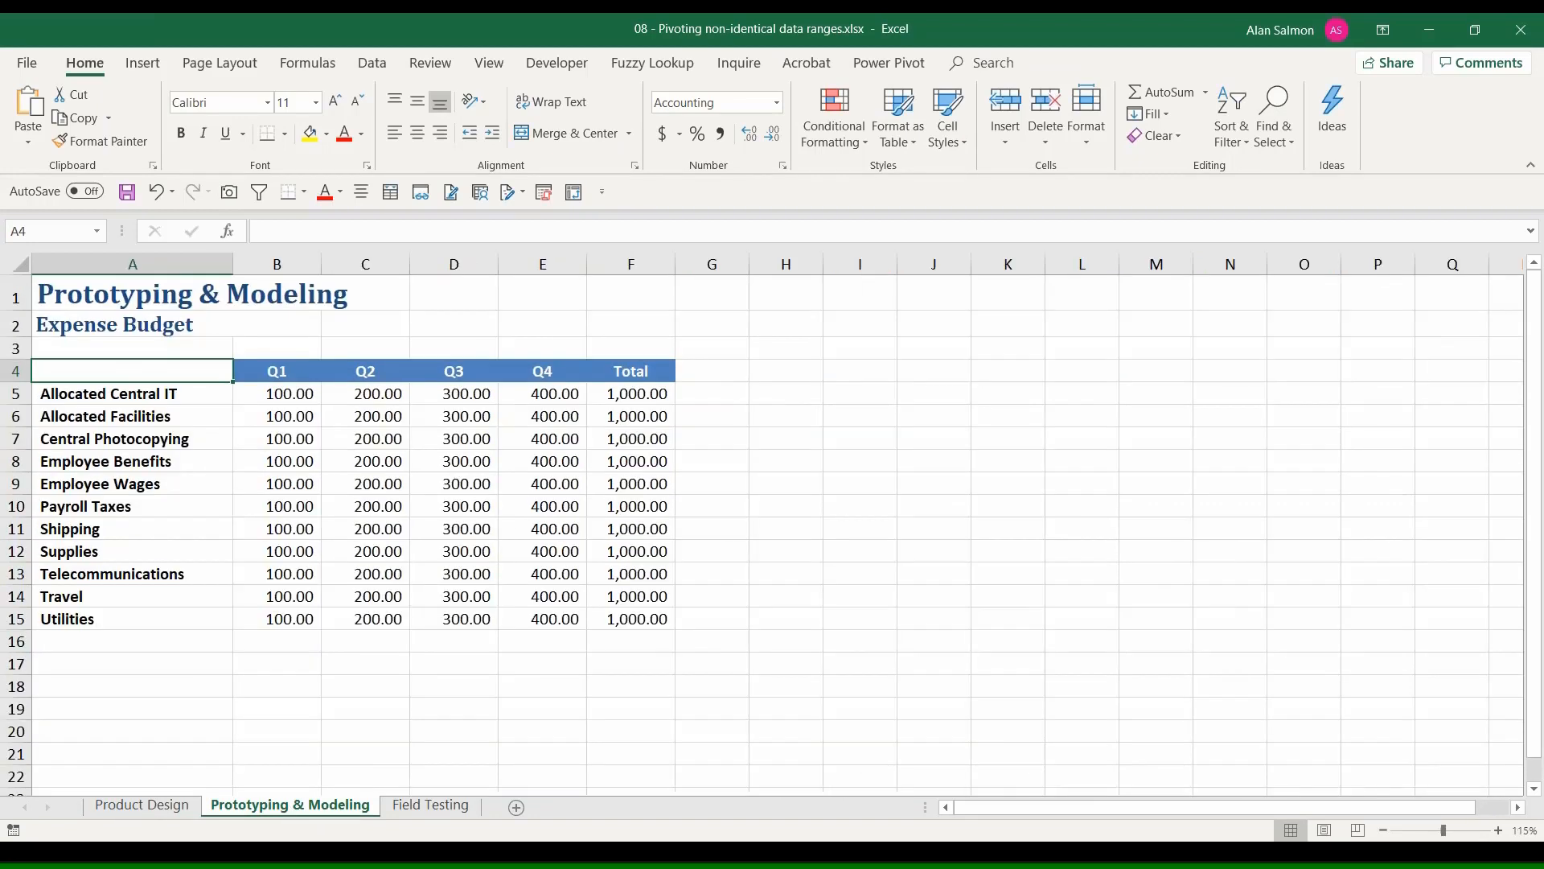
scroll(280, 736, up, 1)
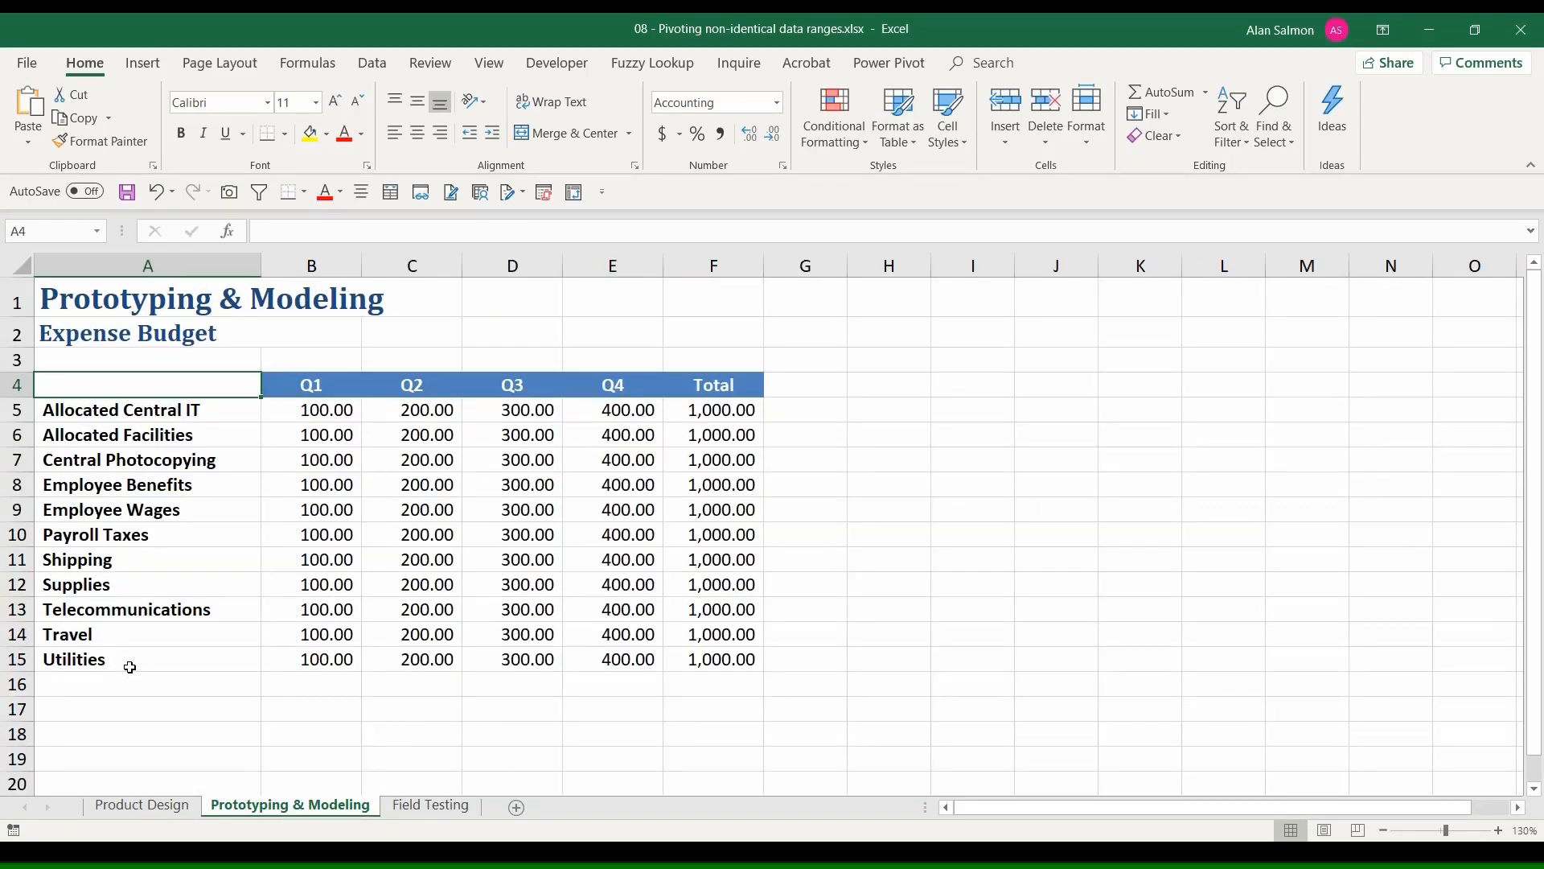
click(144, 805)
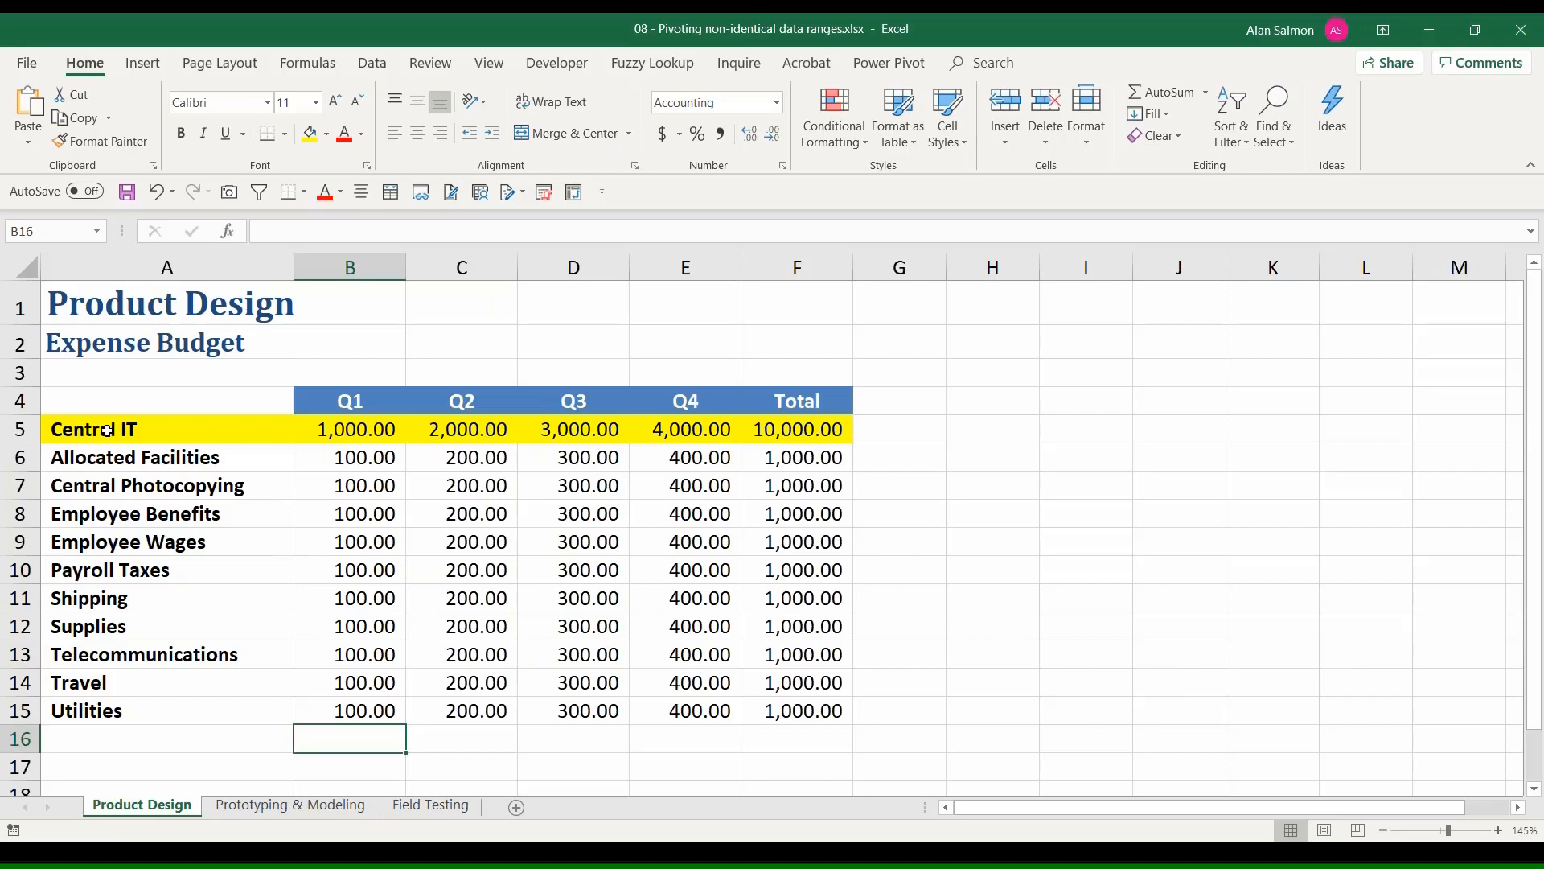
click(419, 807)
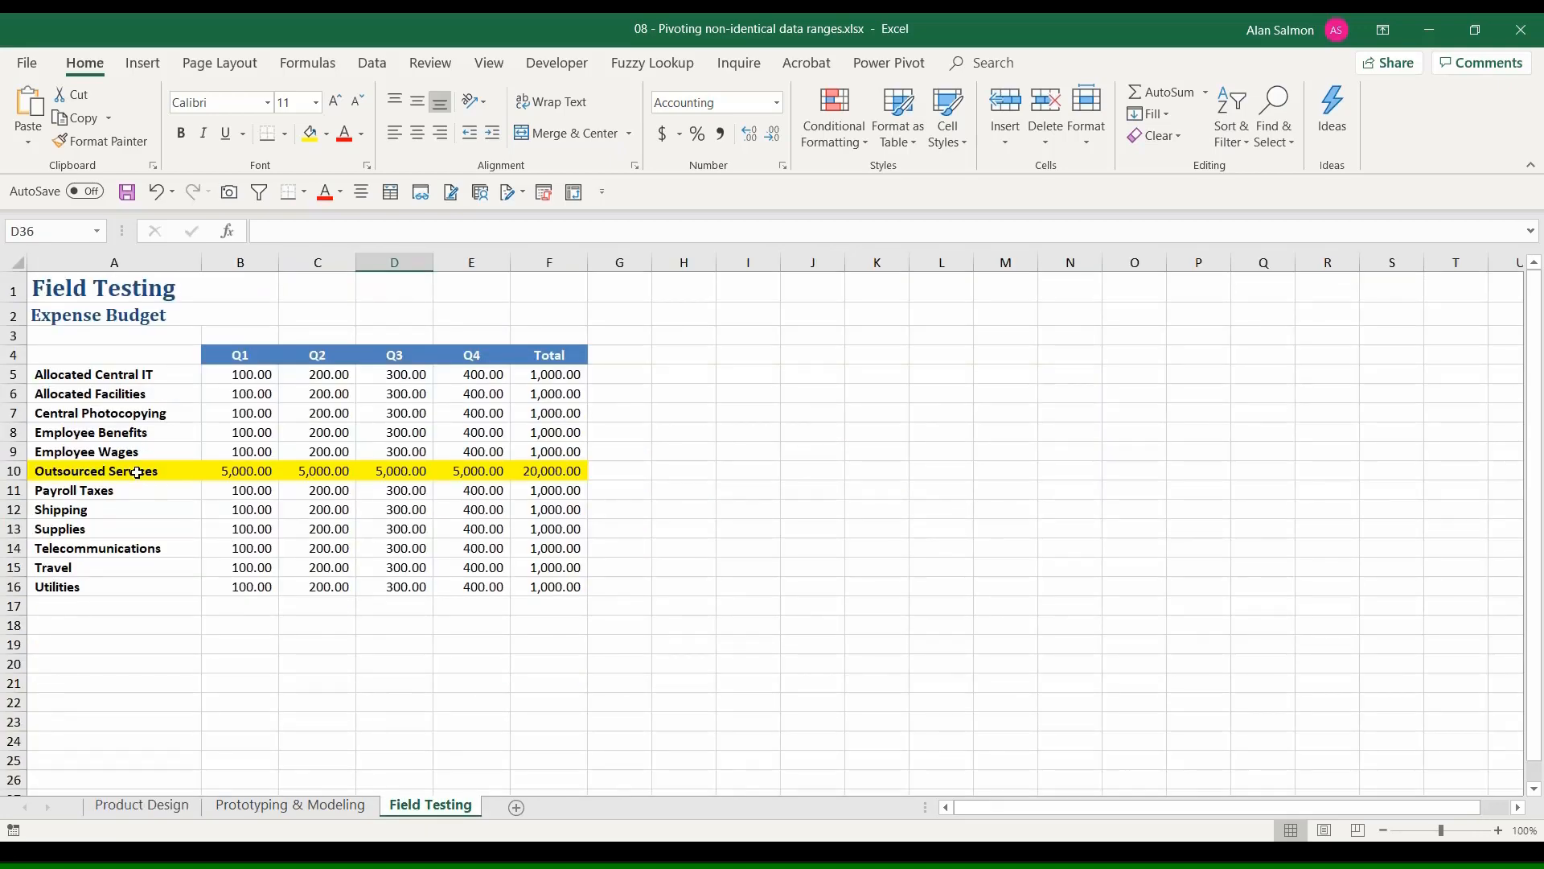
click(139, 806)
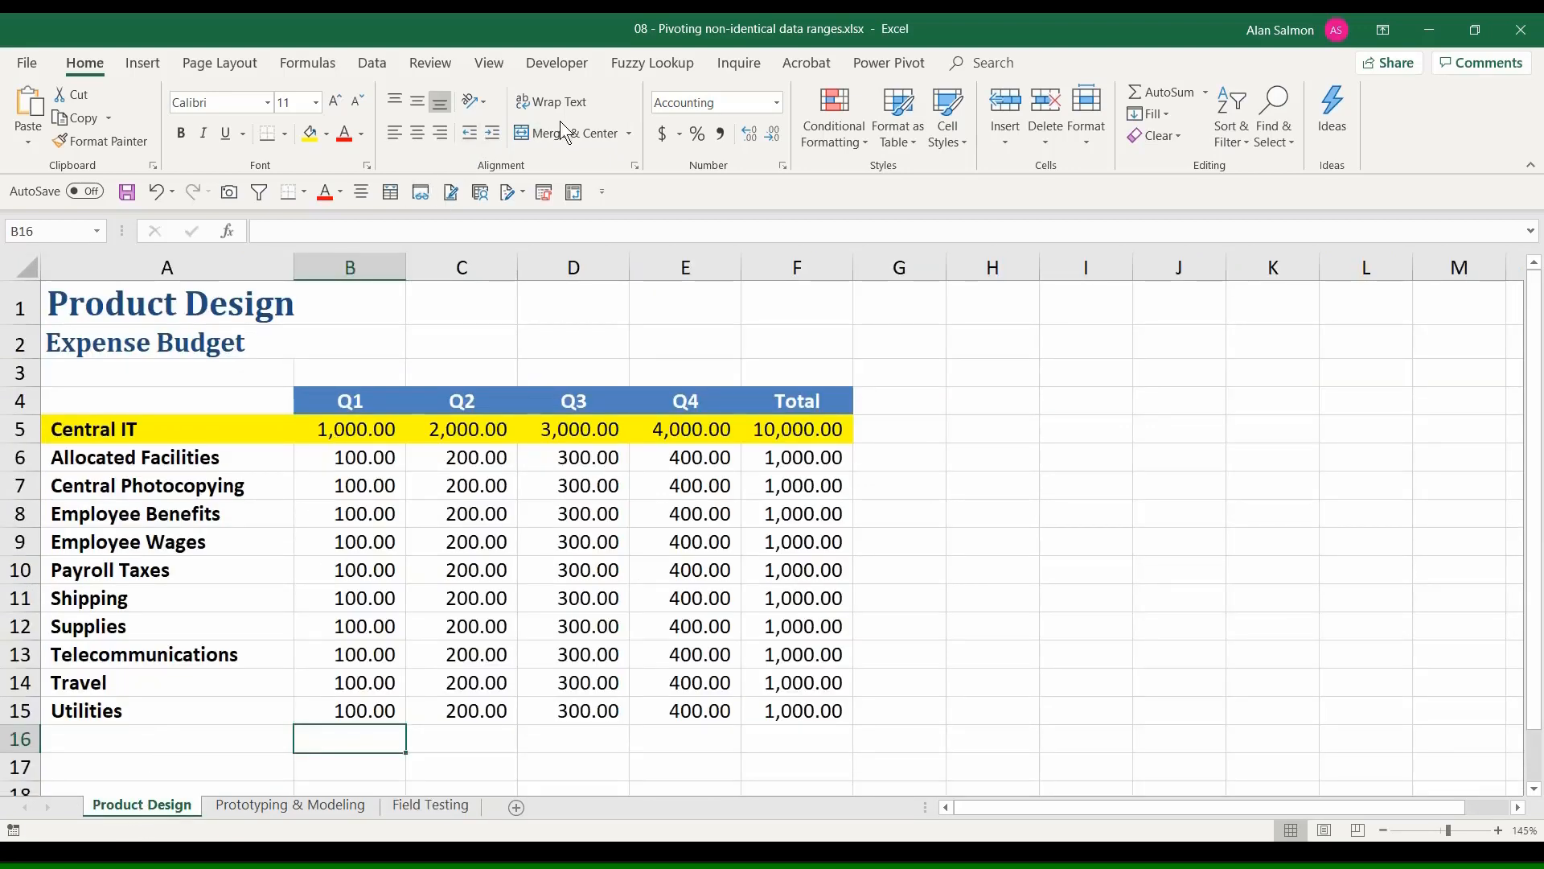
Start the PivotTable and PivotChart Wizard for a PivotTable from multiple consolidation ranges and proceed to choosing the ranges
click(576, 193)
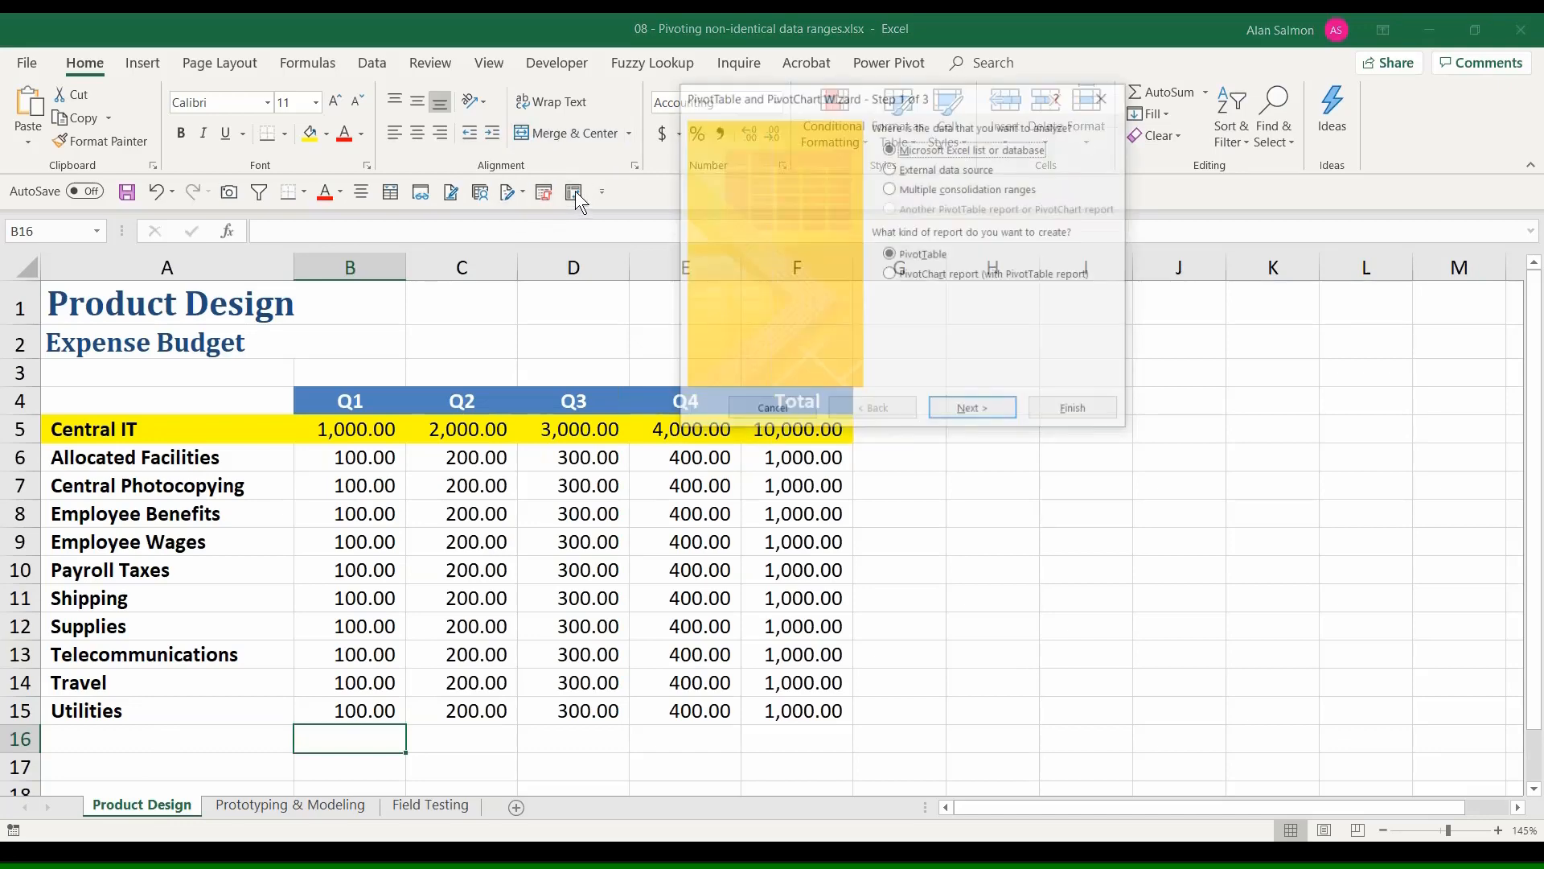
click(891, 189)
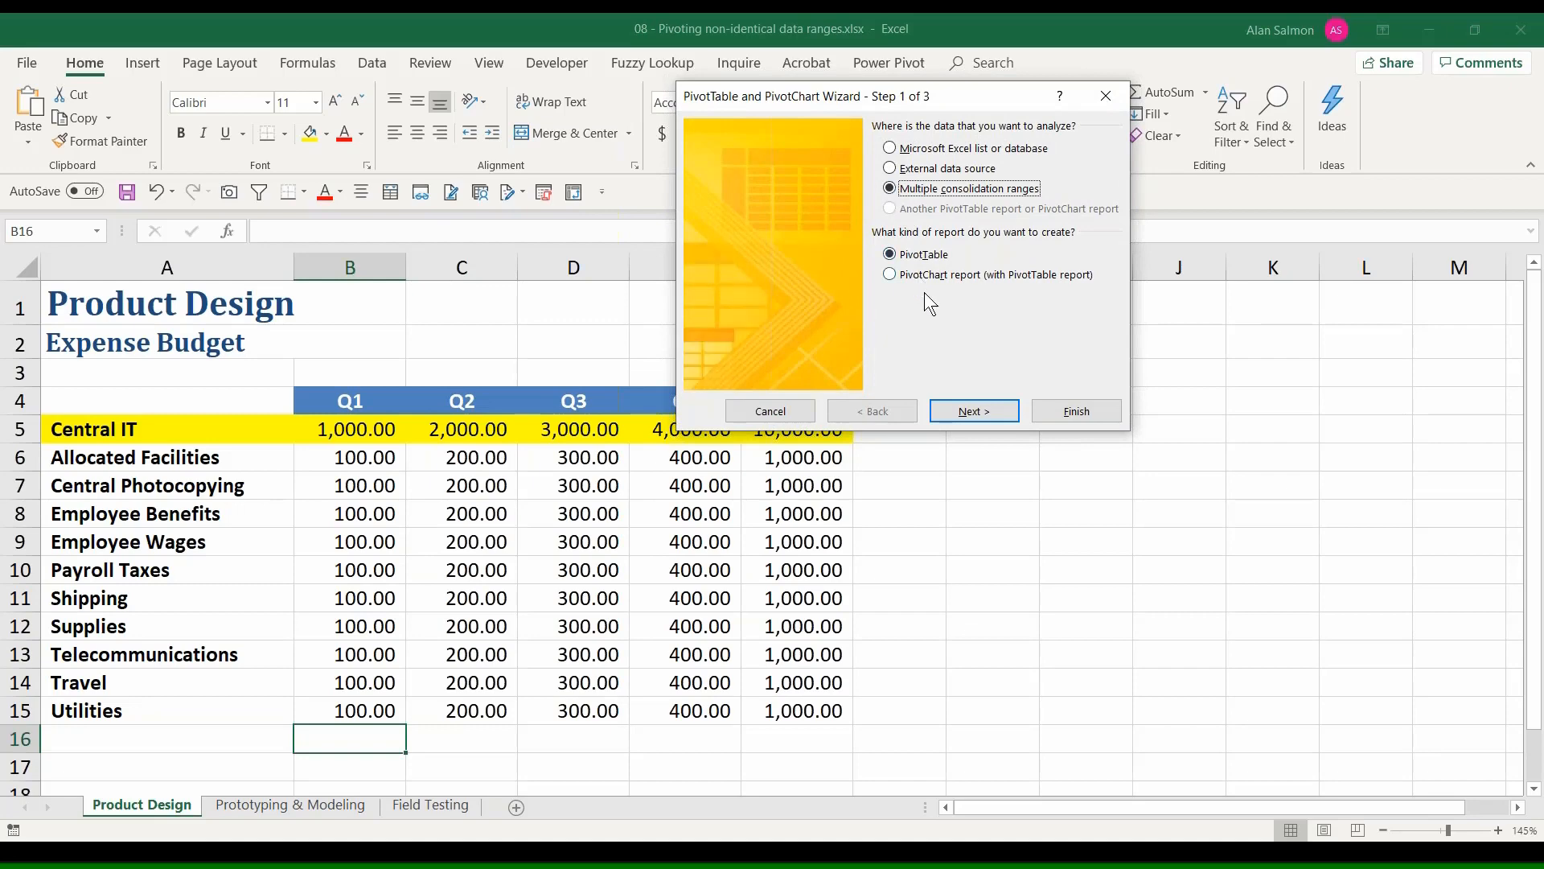
click(973, 411)
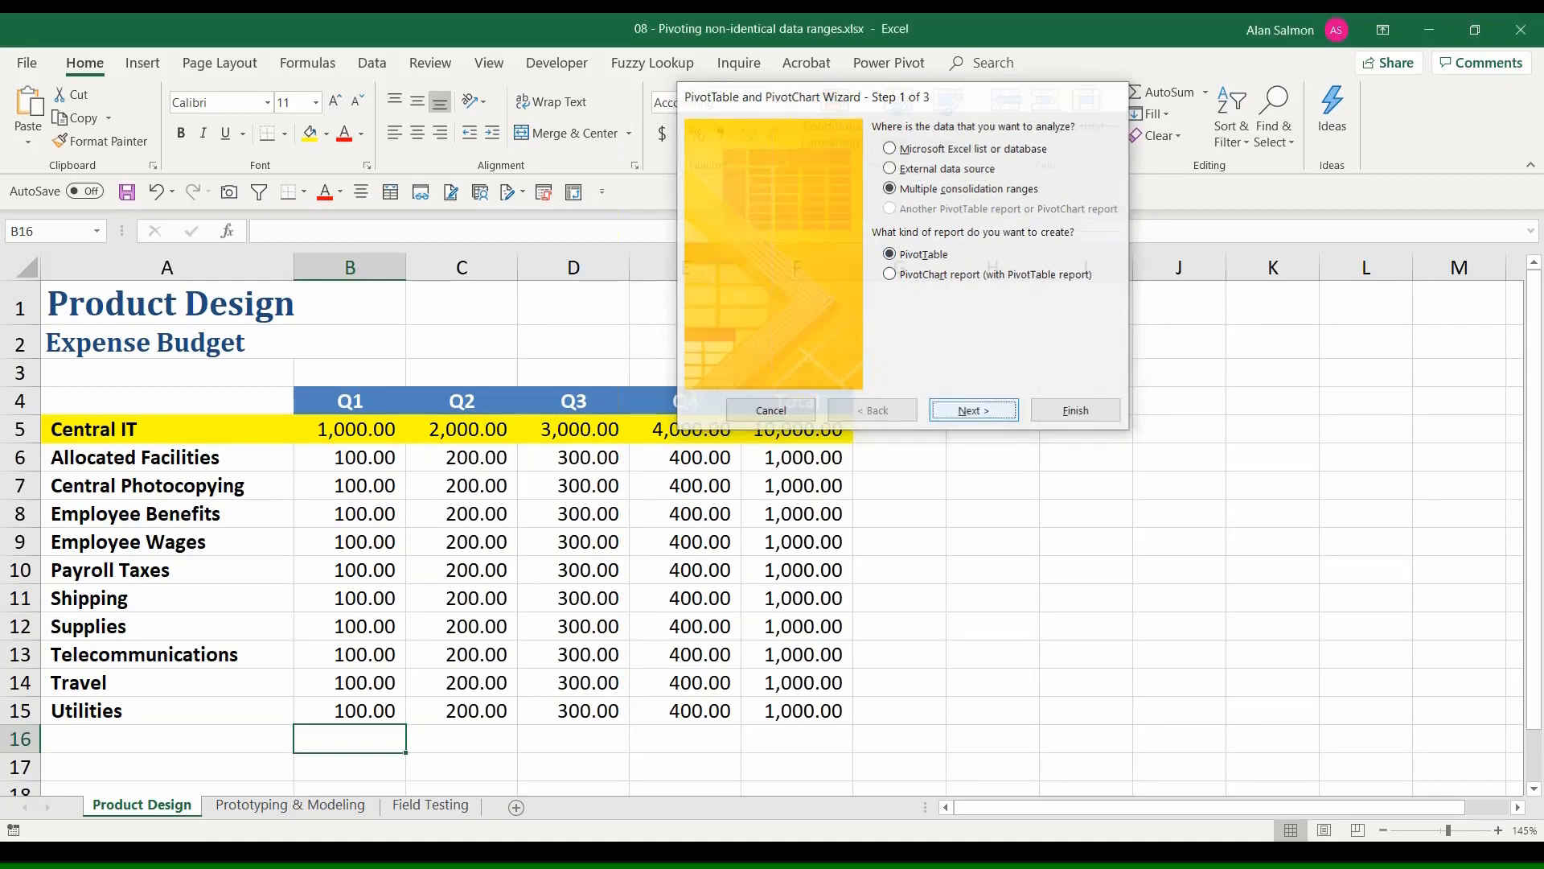
click(989, 370)
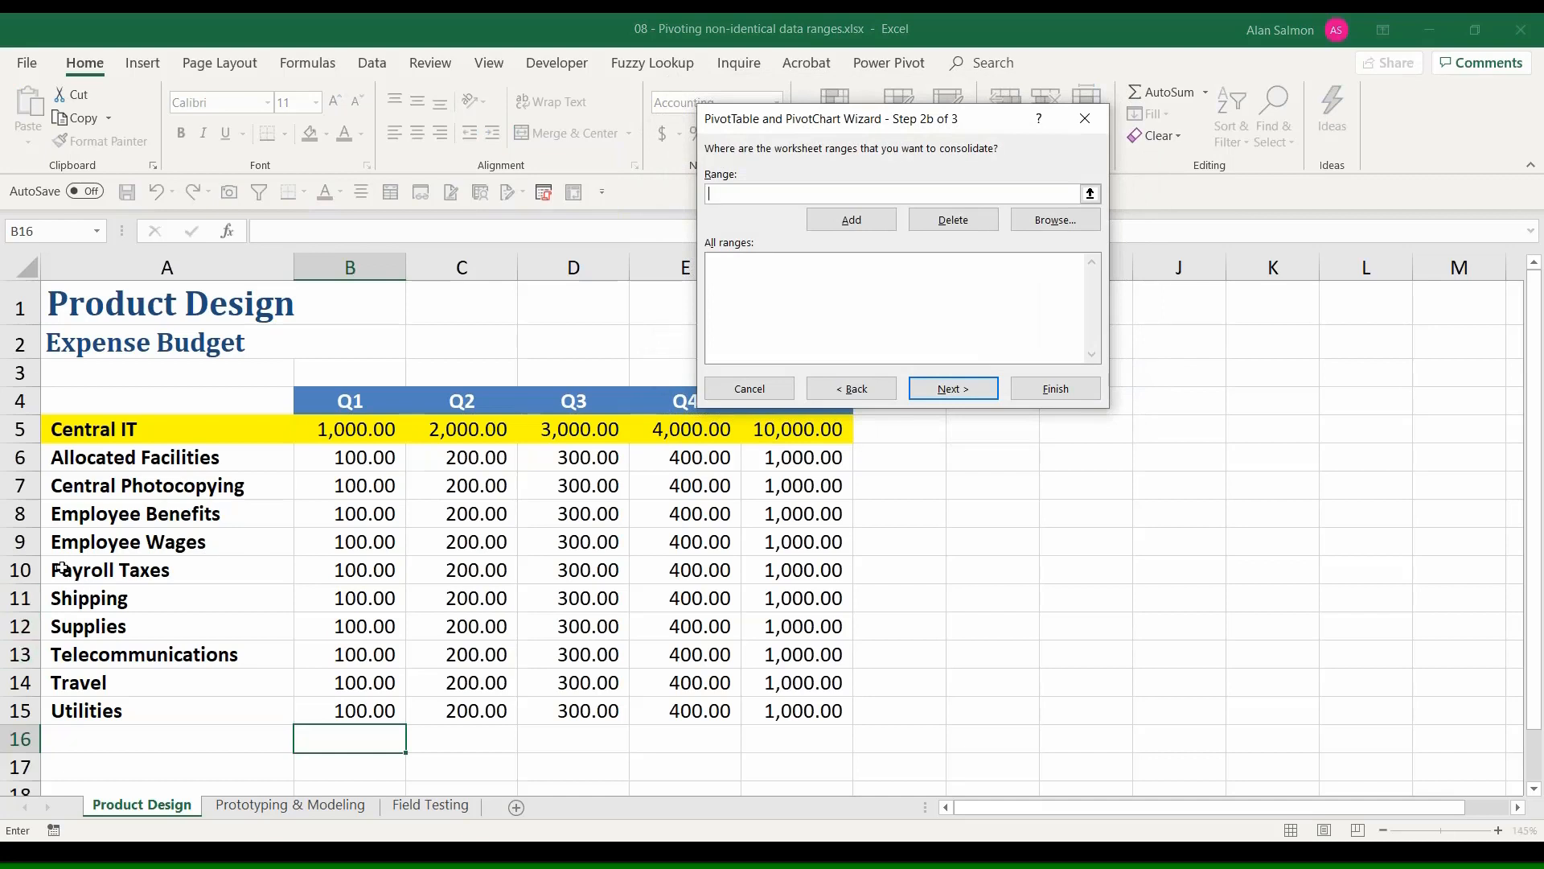
Add range A4:F15 from both the Product Design and Prototyping & Modeling sheets to the consolidation ranges
drag(91, 400, 797, 708)
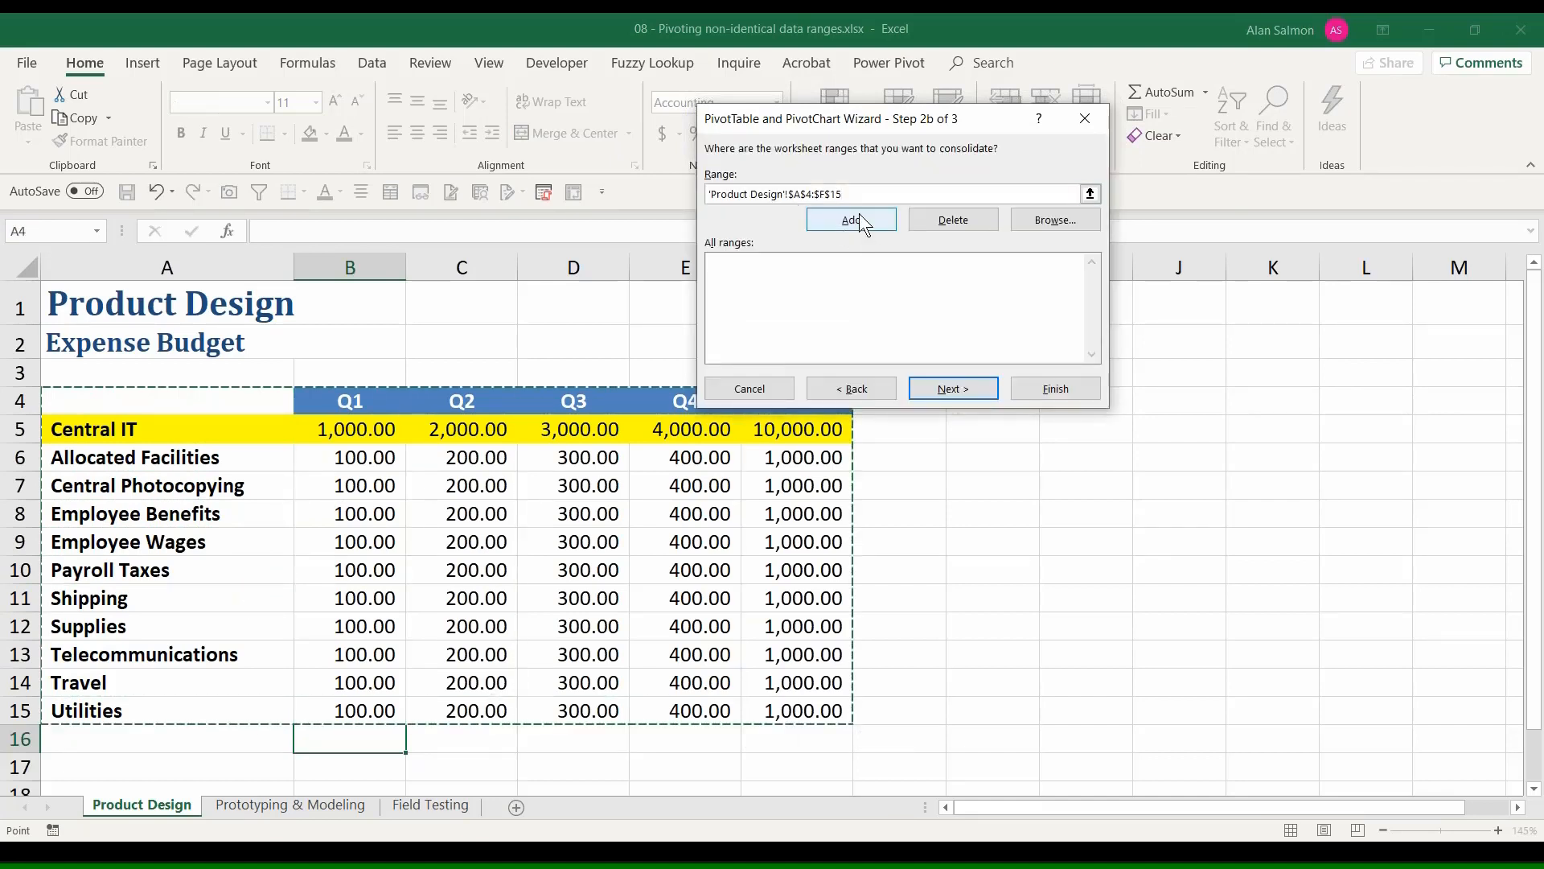
click(853, 222)
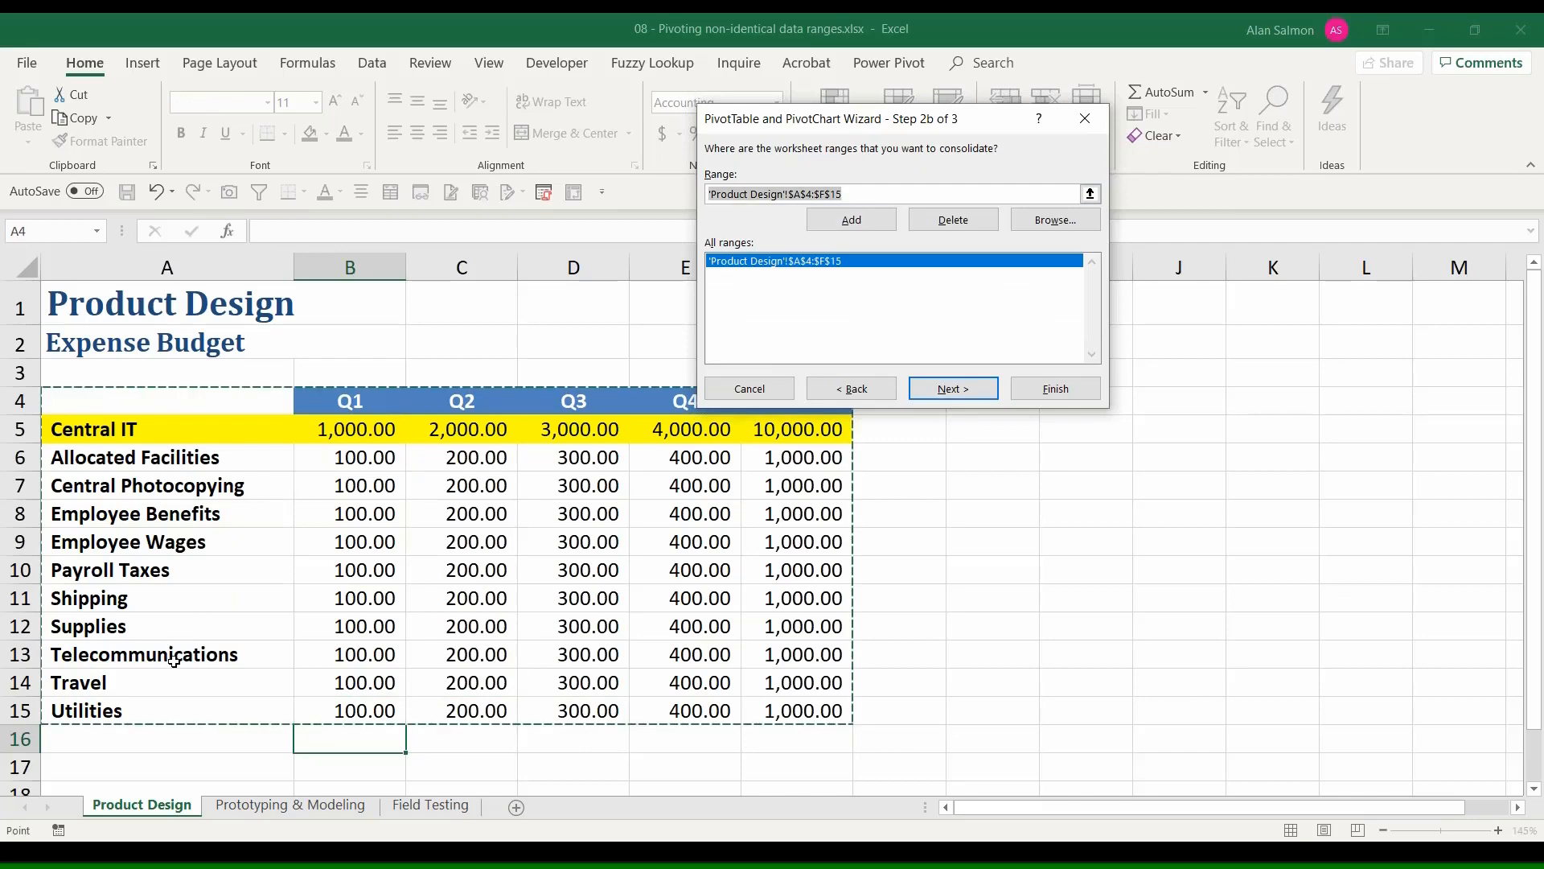
click(247, 811)
drag(121, 384, 756, 667)
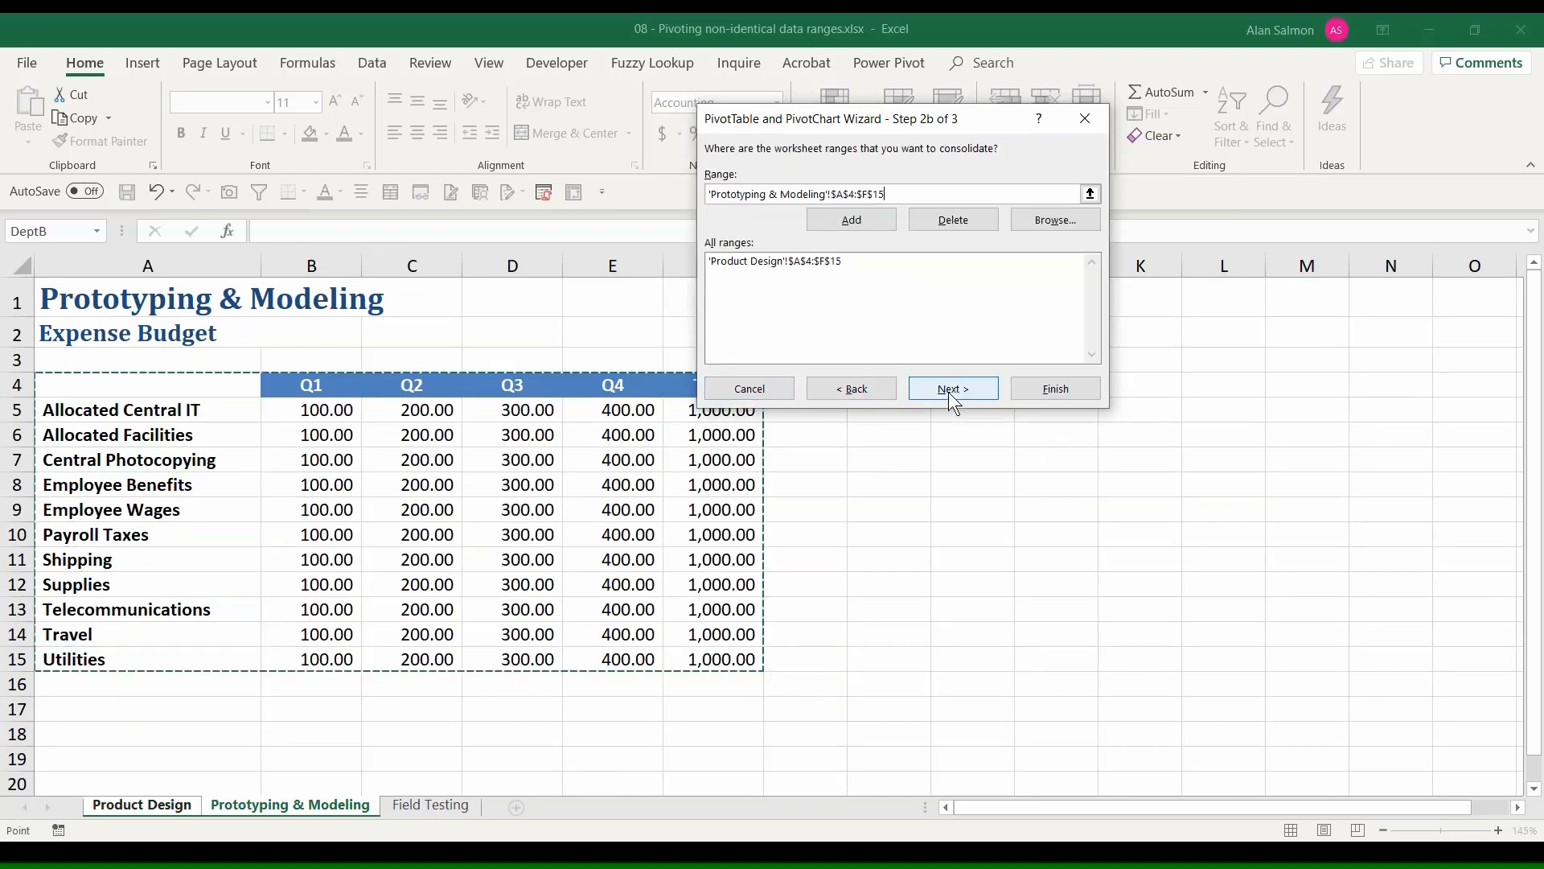
click(856, 219)
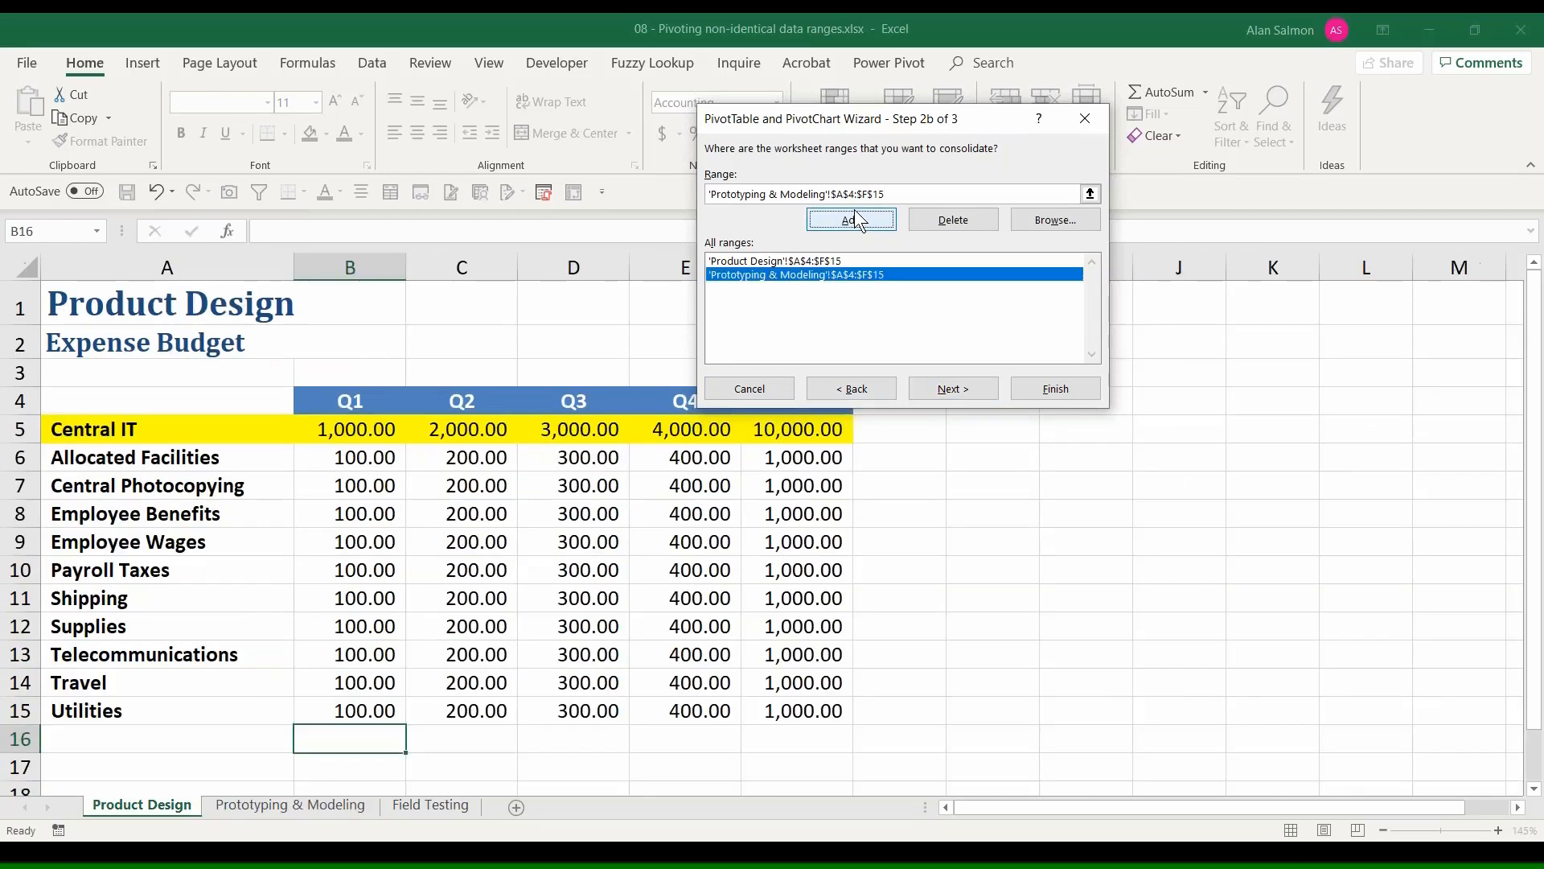
Add Field Testing range A4:F16 to the consolidation ranges and create the PivotTable on a new worksheet
click(417, 806)
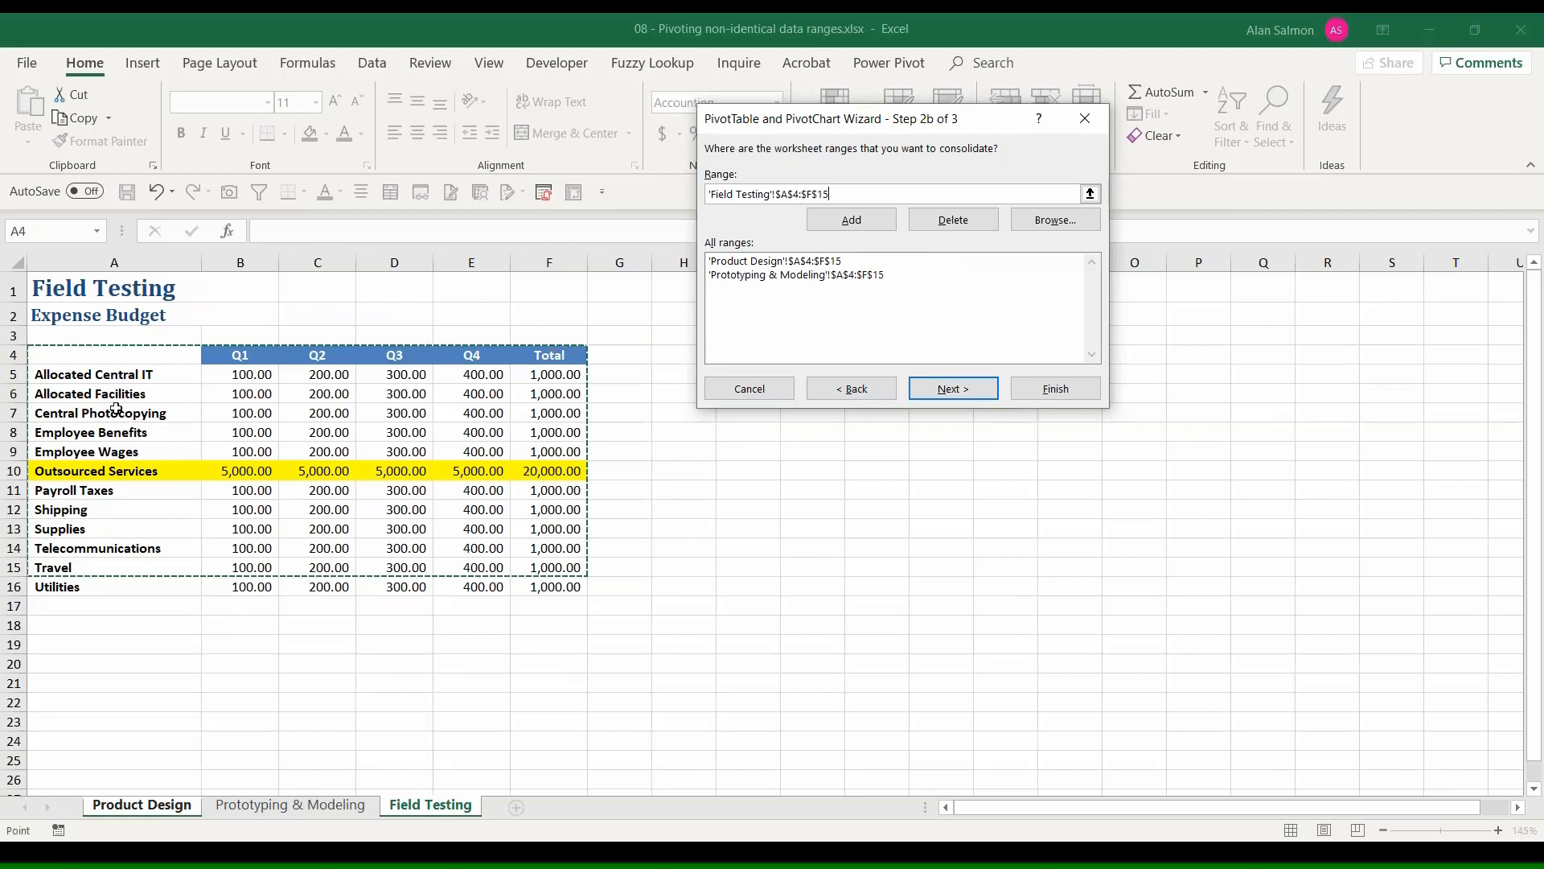
drag(48, 351, 544, 587)
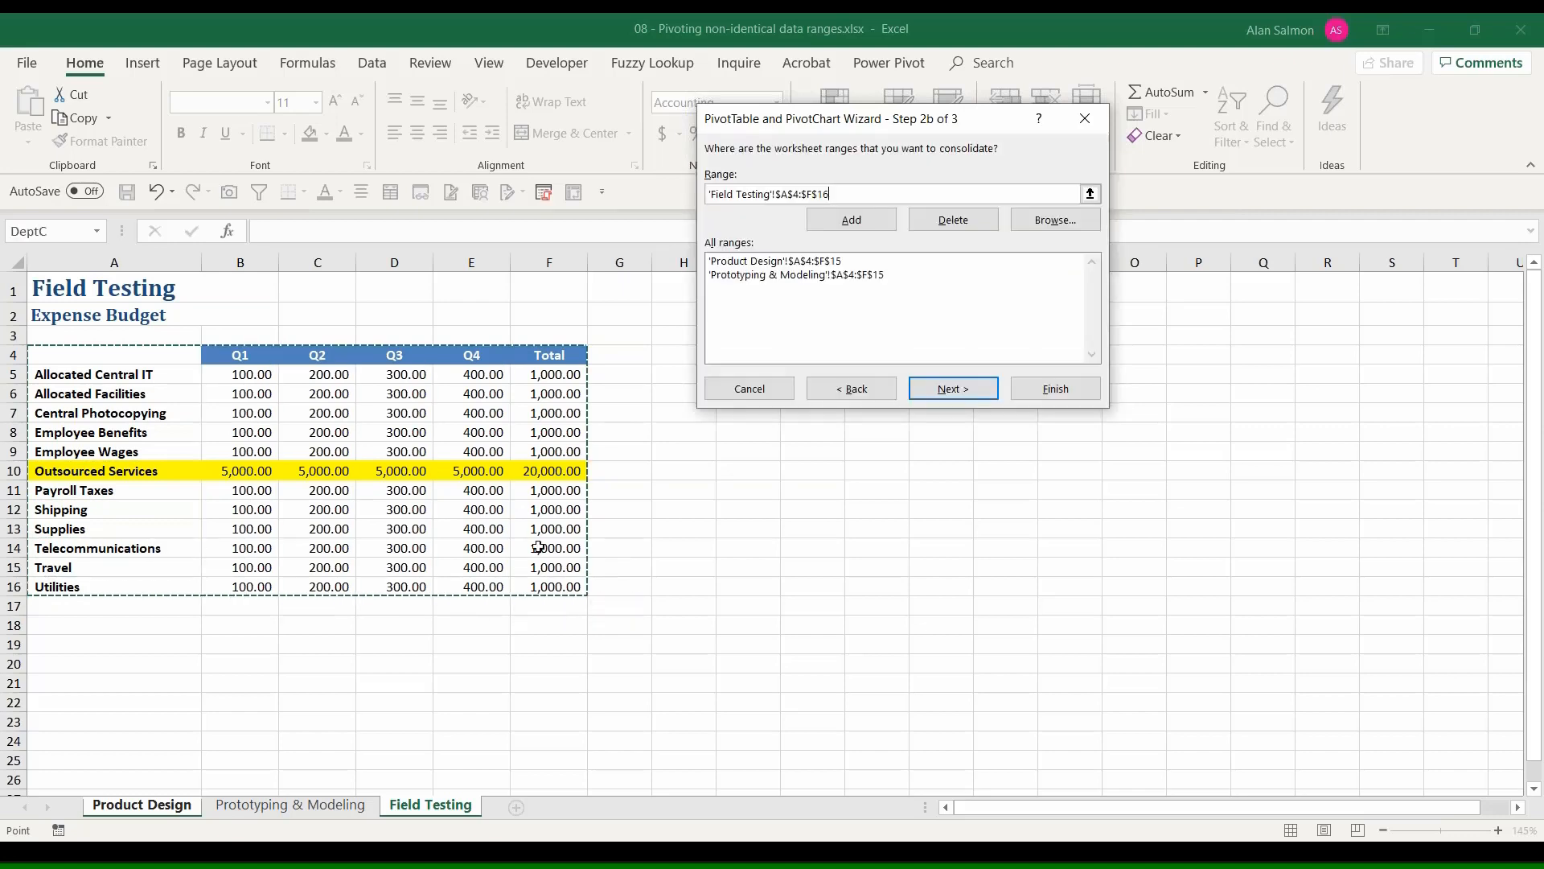
click(854, 222)
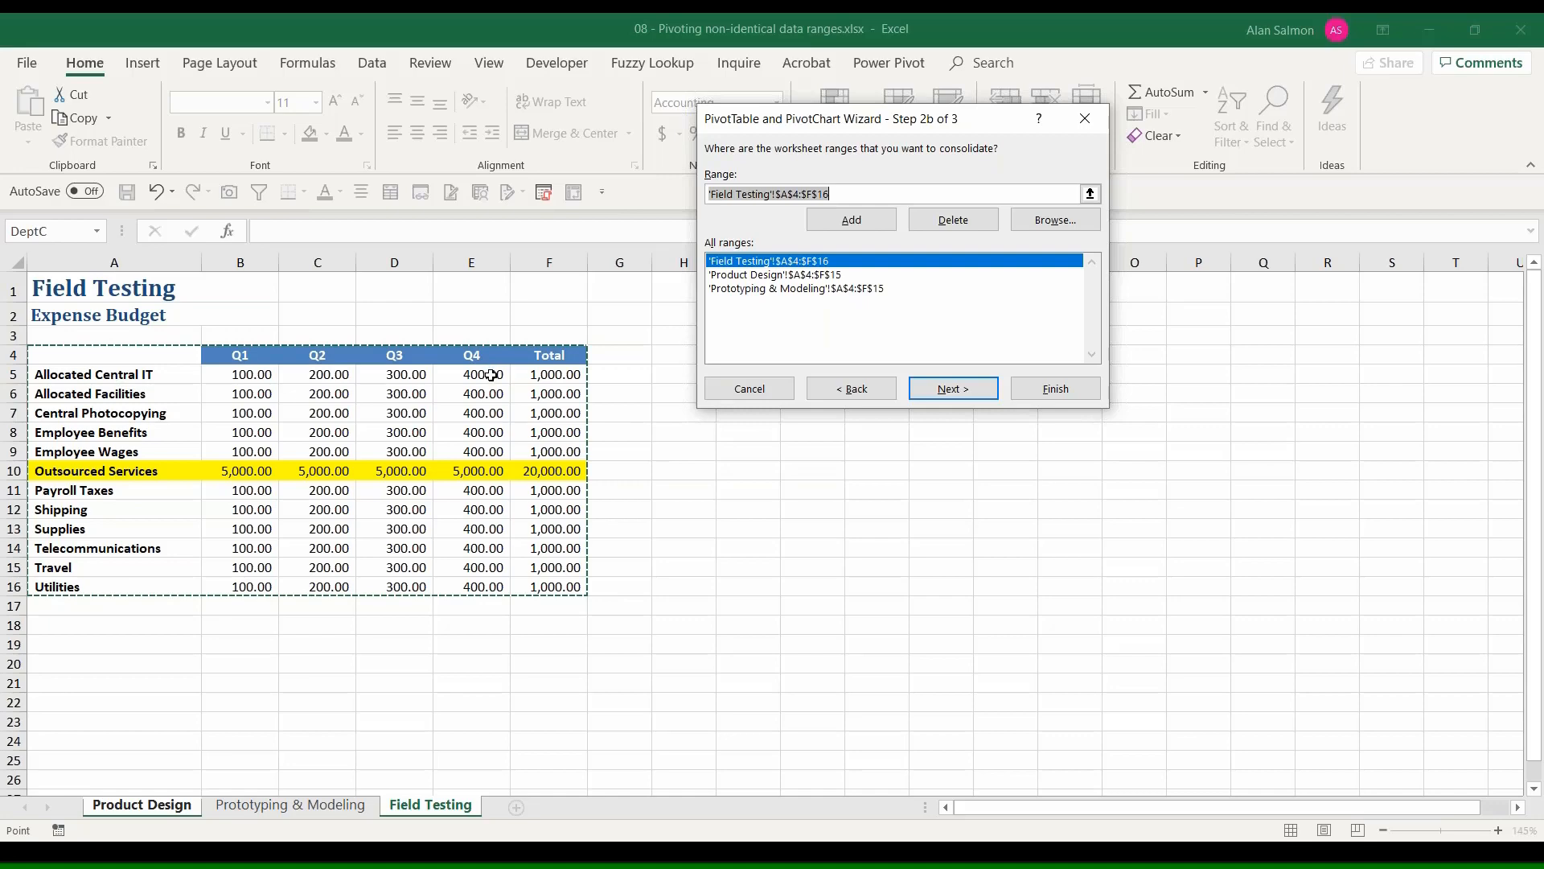
click(951, 390)
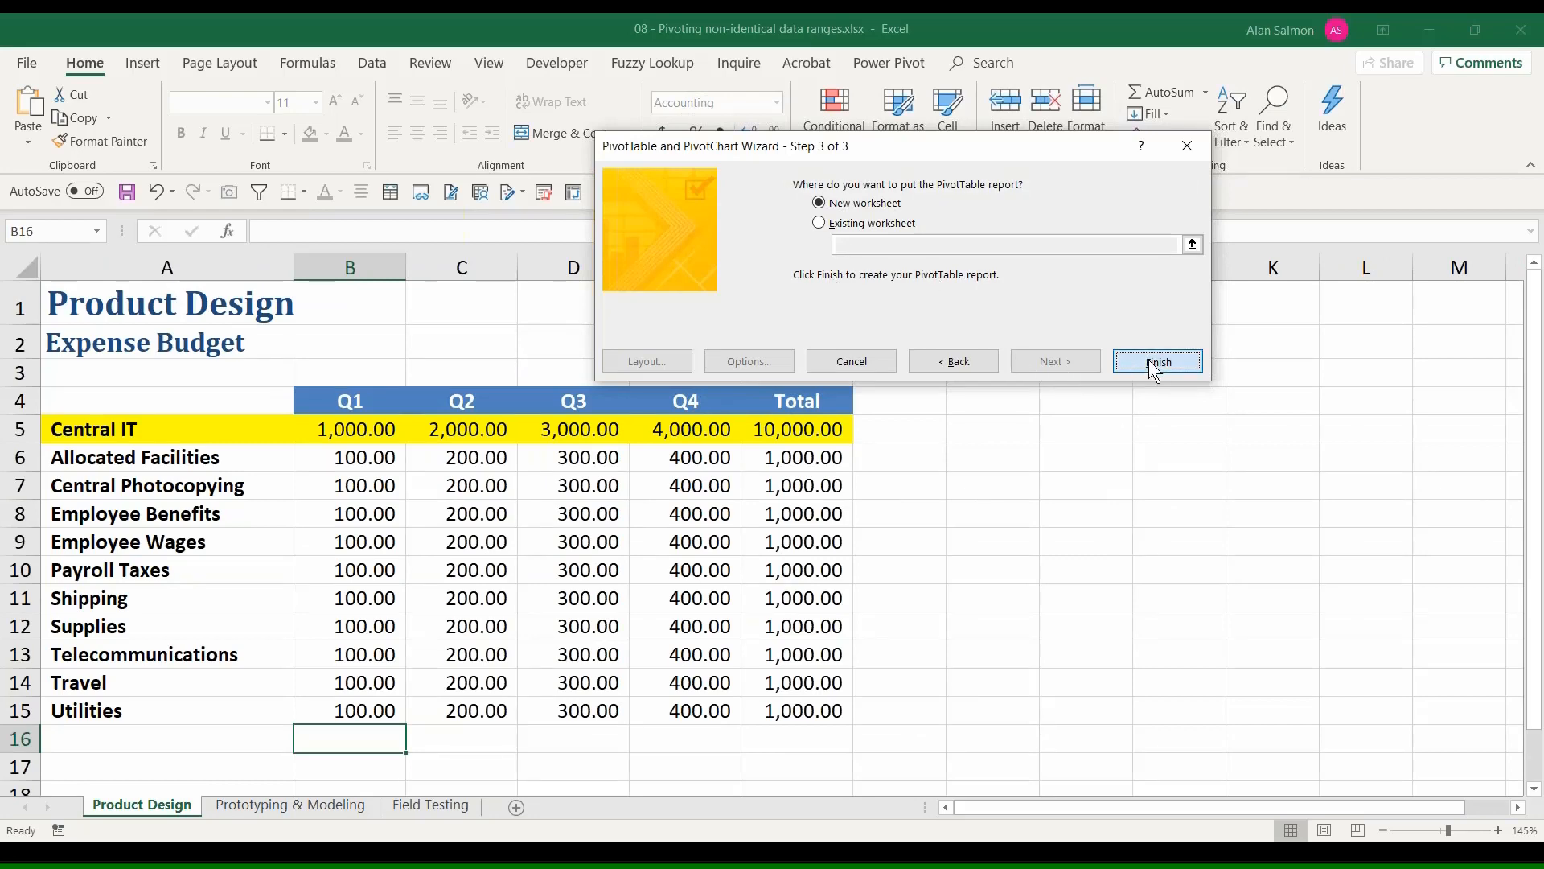
click(1155, 362)
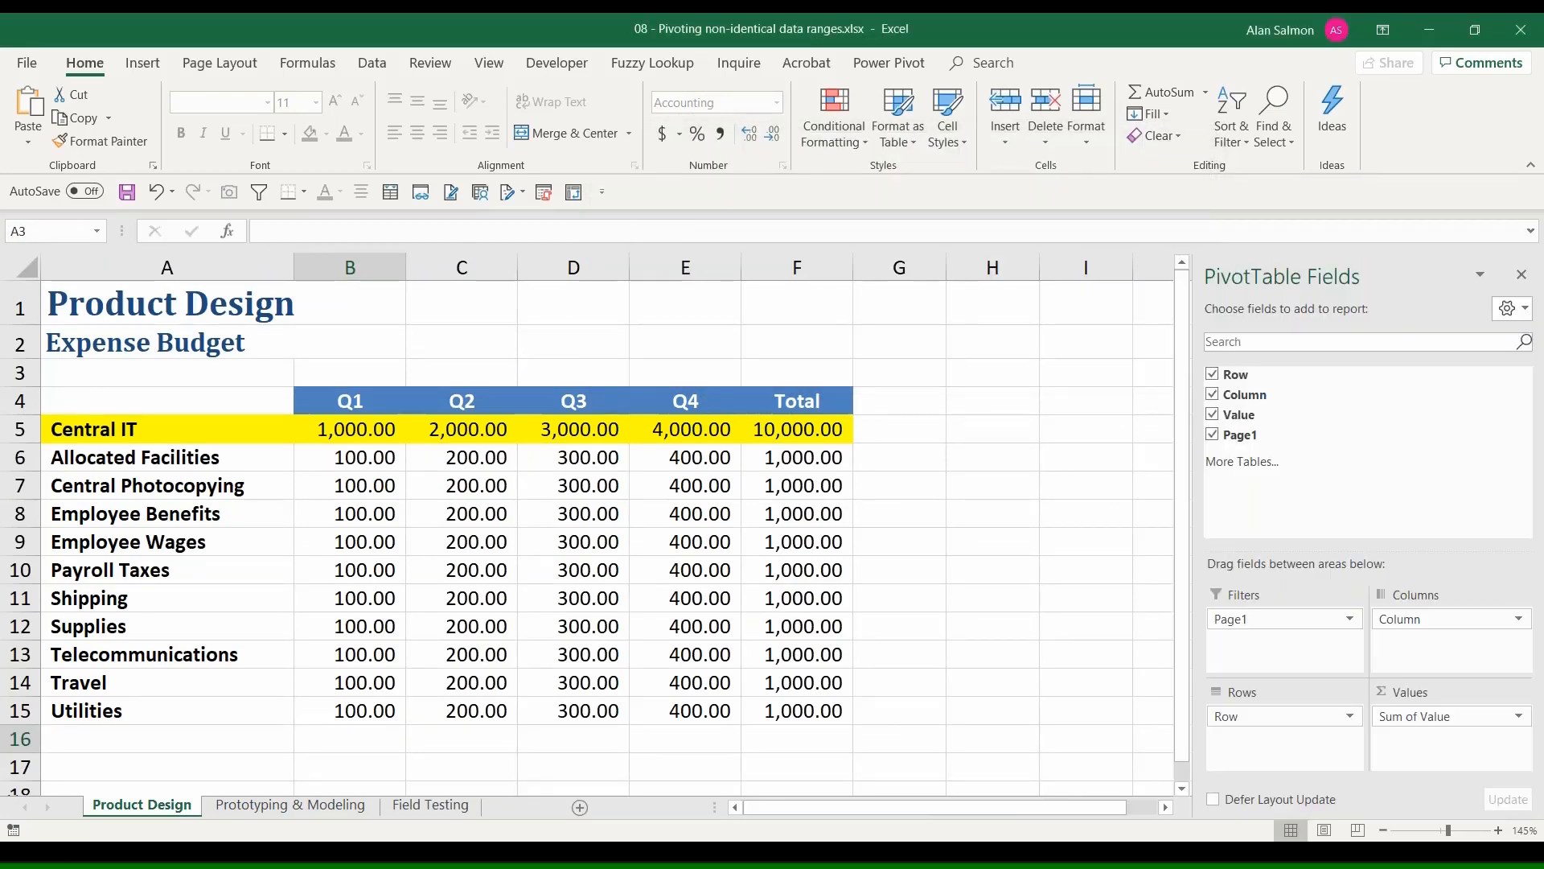